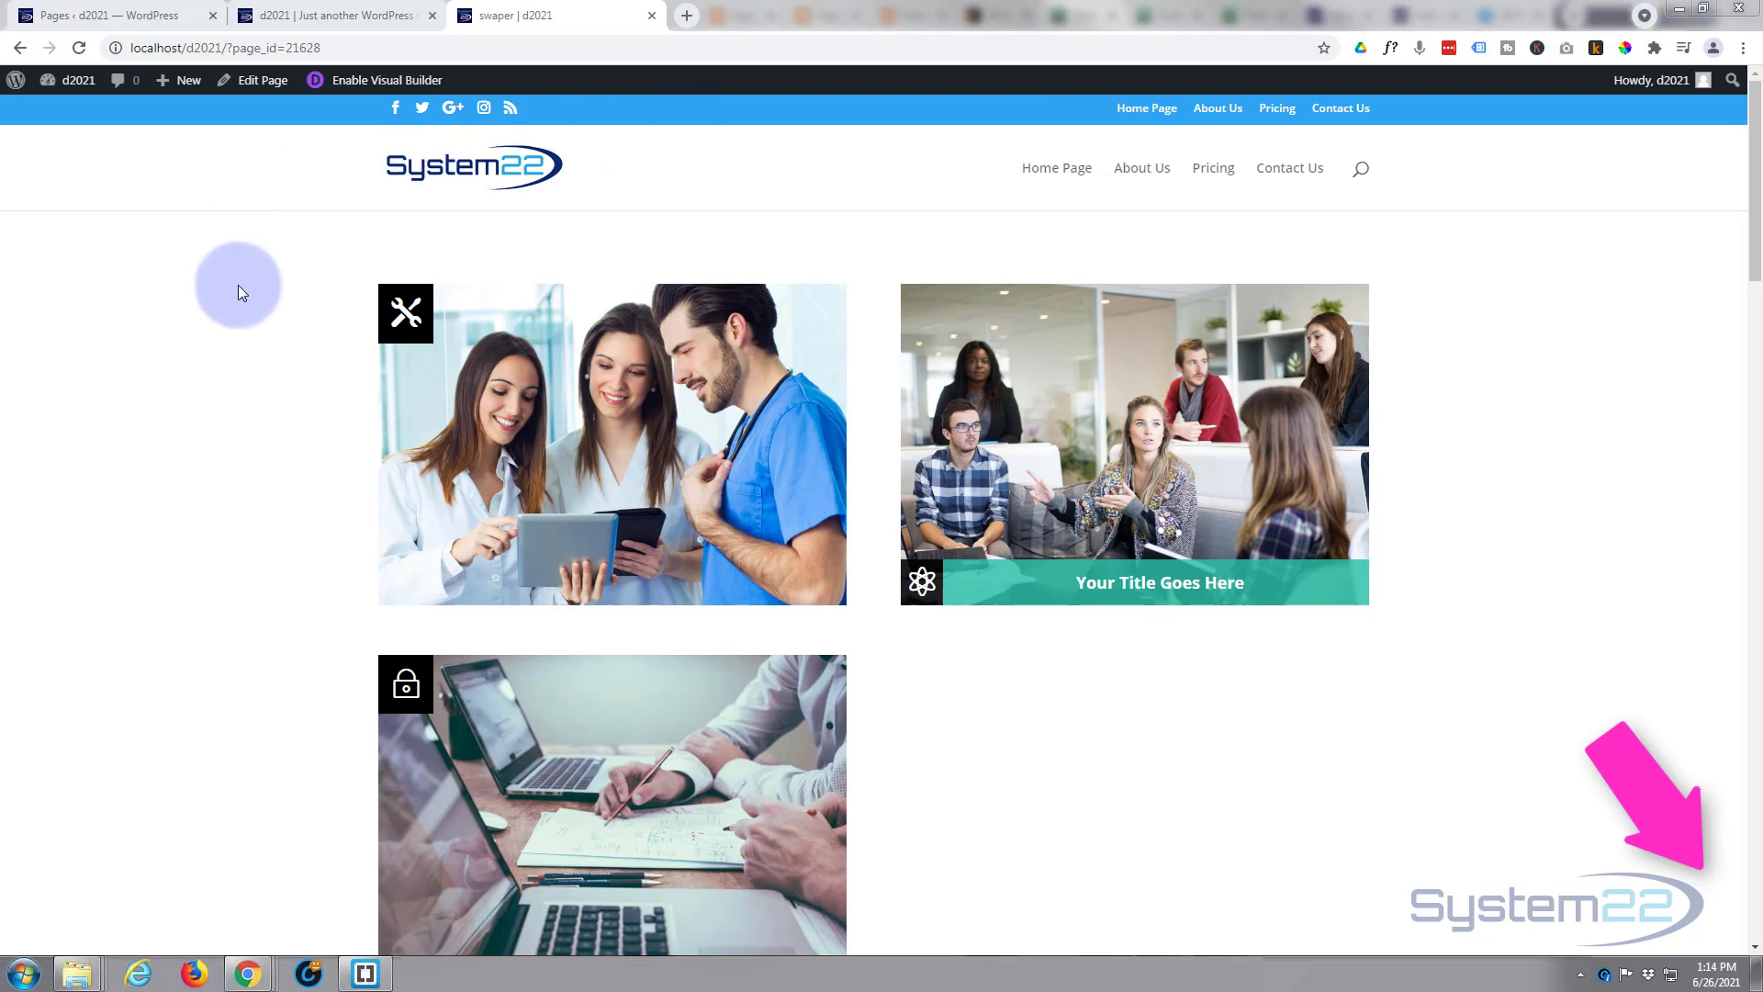
{"action": "mouse_move", "coordinate": [389, 317]}
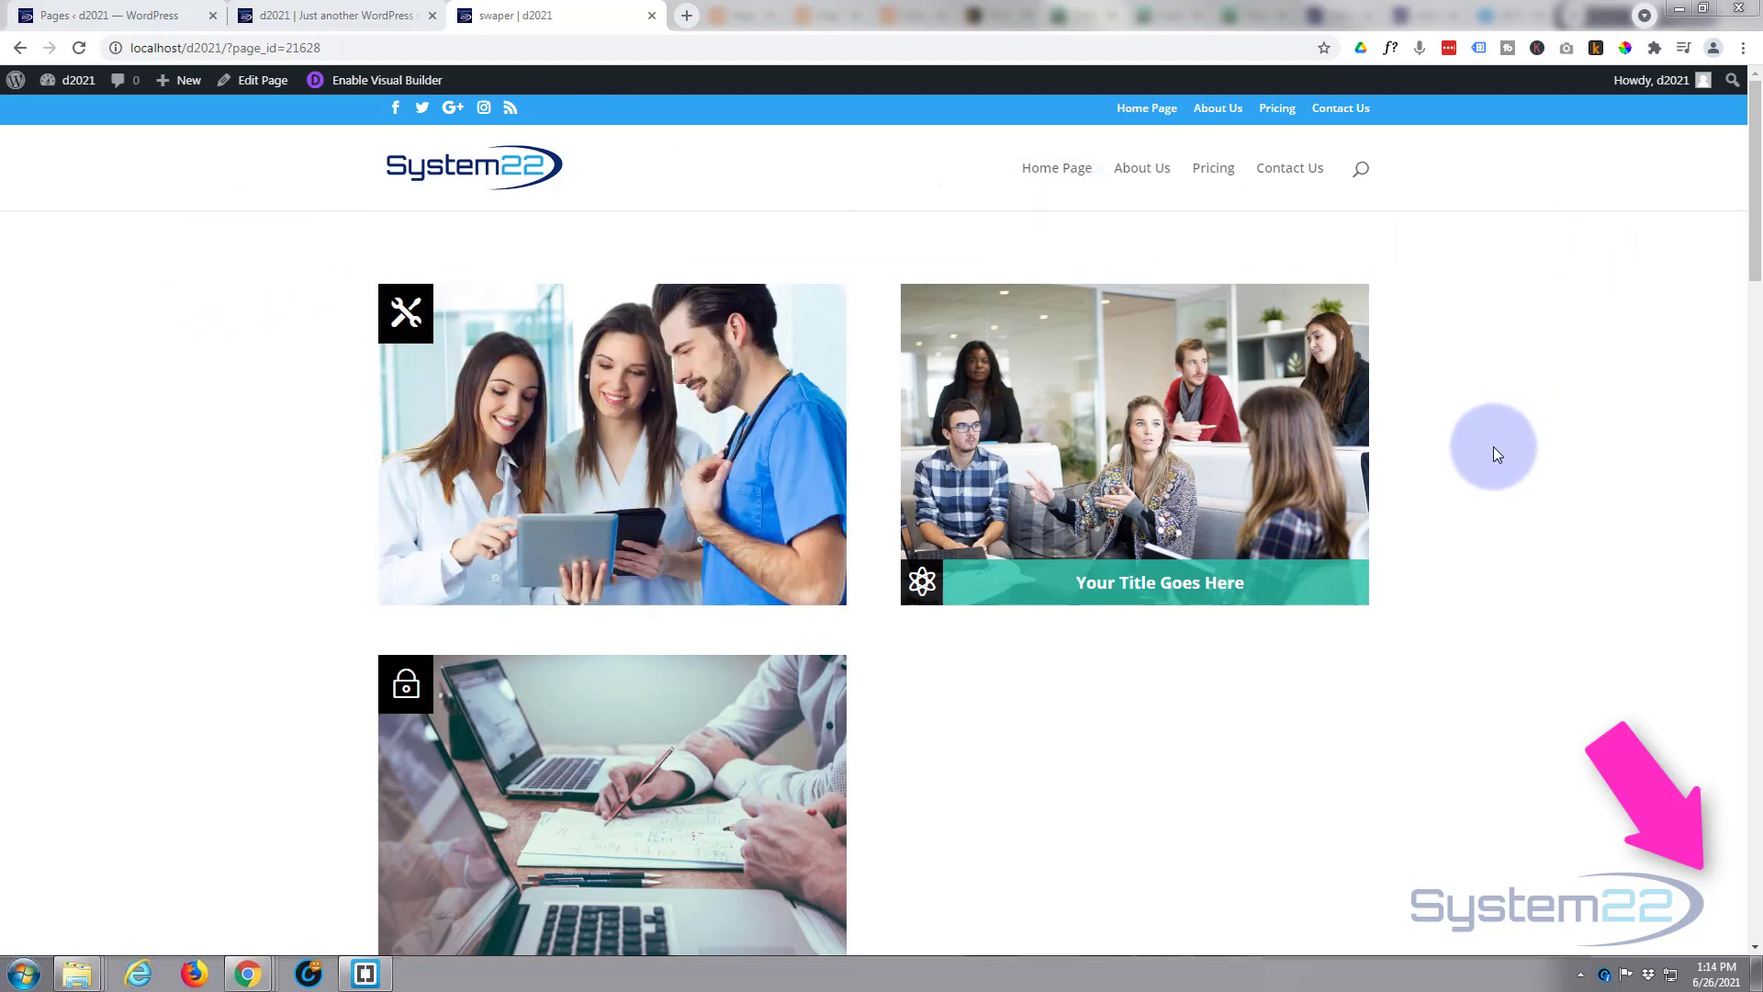
{"action": "mouse_move", "coordinate": [1015, 582]}
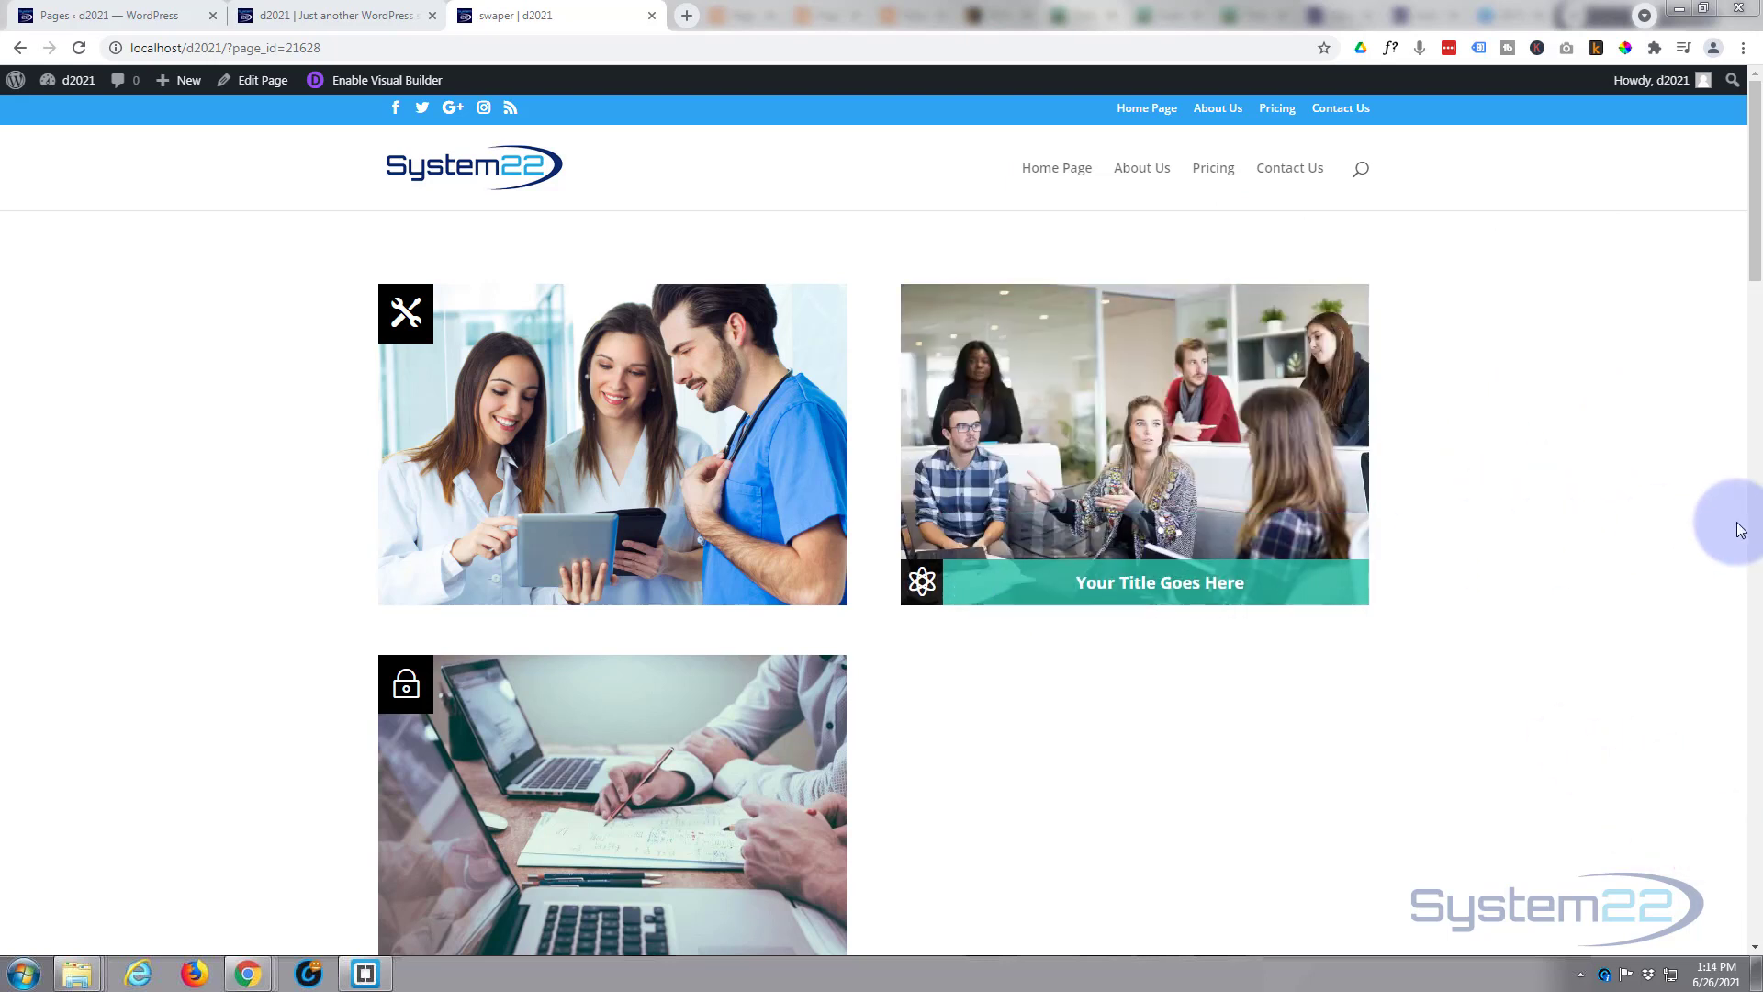
{"action": "mouse_move", "coordinate": [1227, 581]}
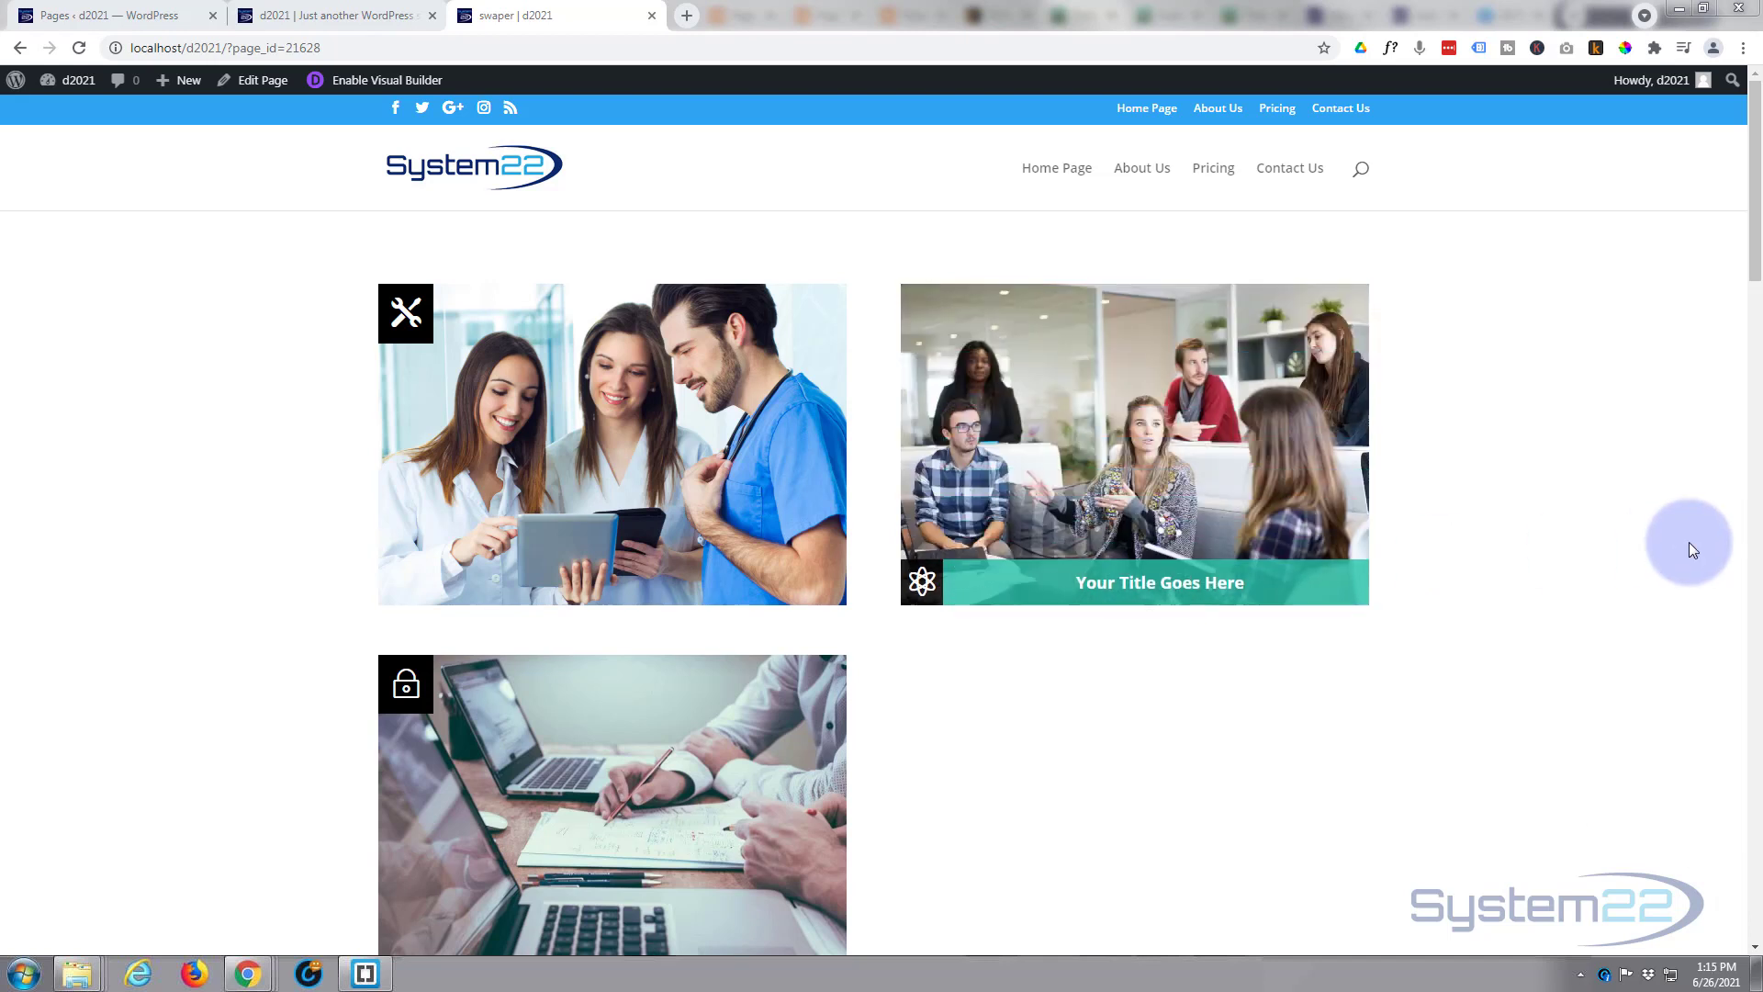
{"action": "mouse_move", "coordinate": [1300, 582]}
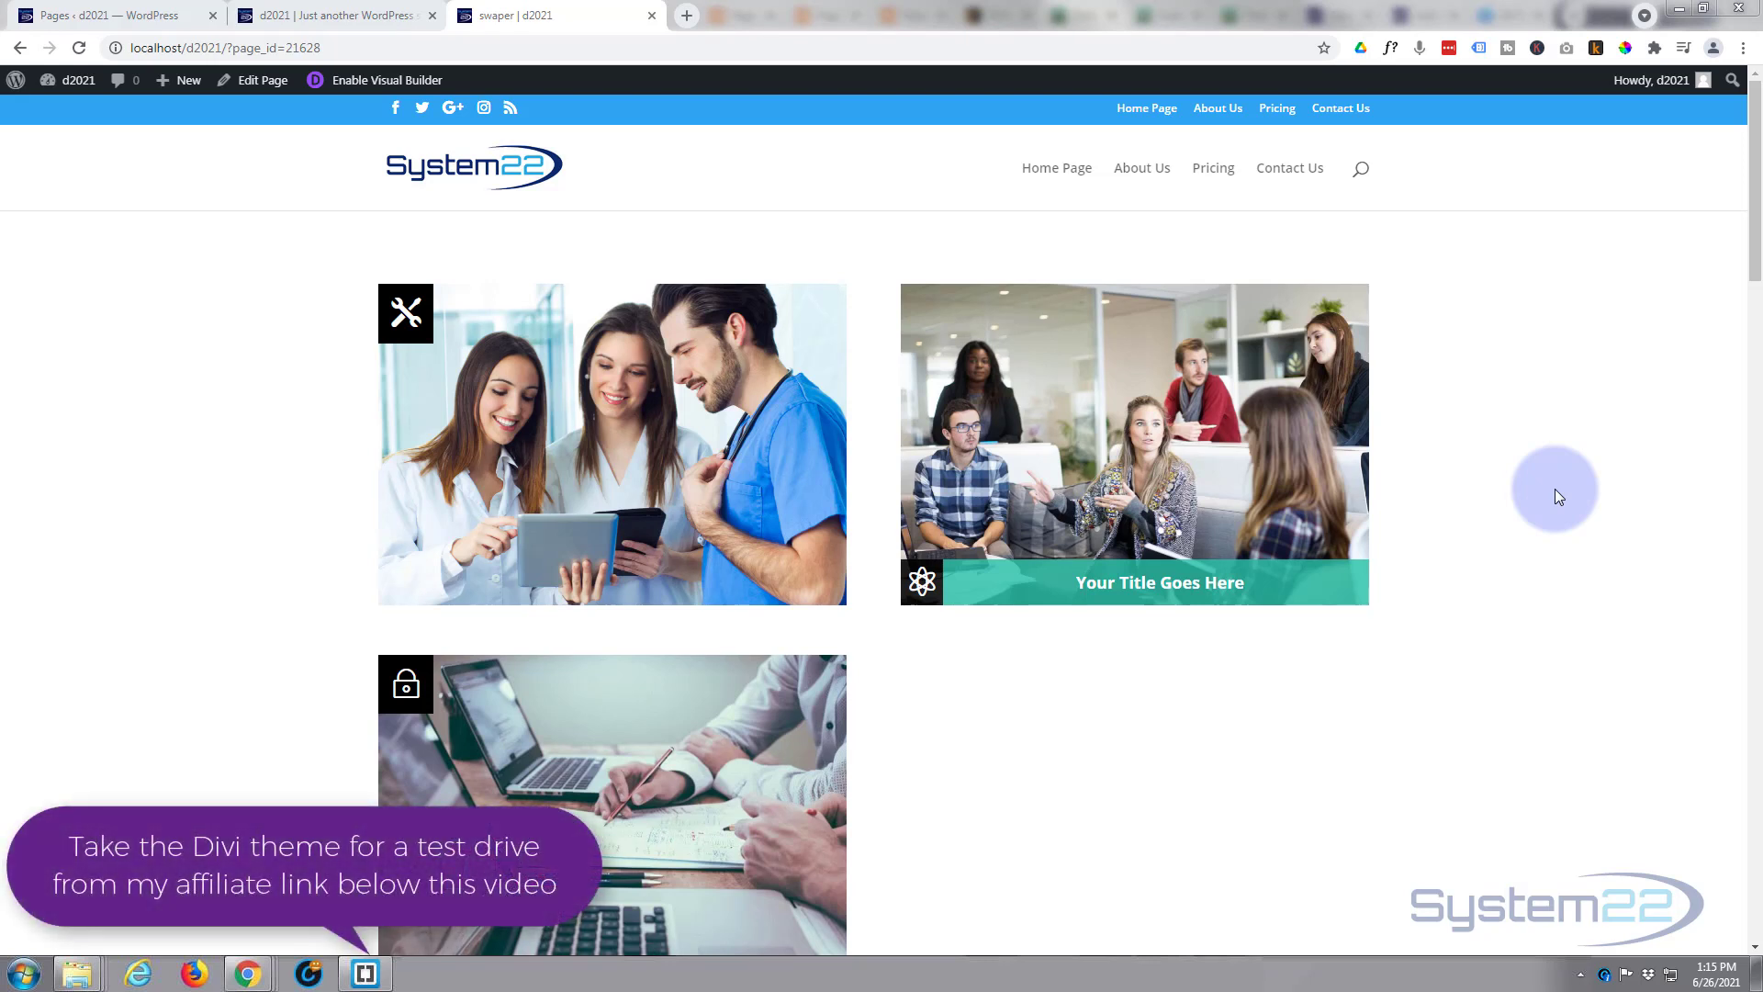
Enable the Visual Builder for the page and insert a Blurb module in the empty column beside the lock-icon image.
{"action": "left_click", "coordinate": [375, 81]}
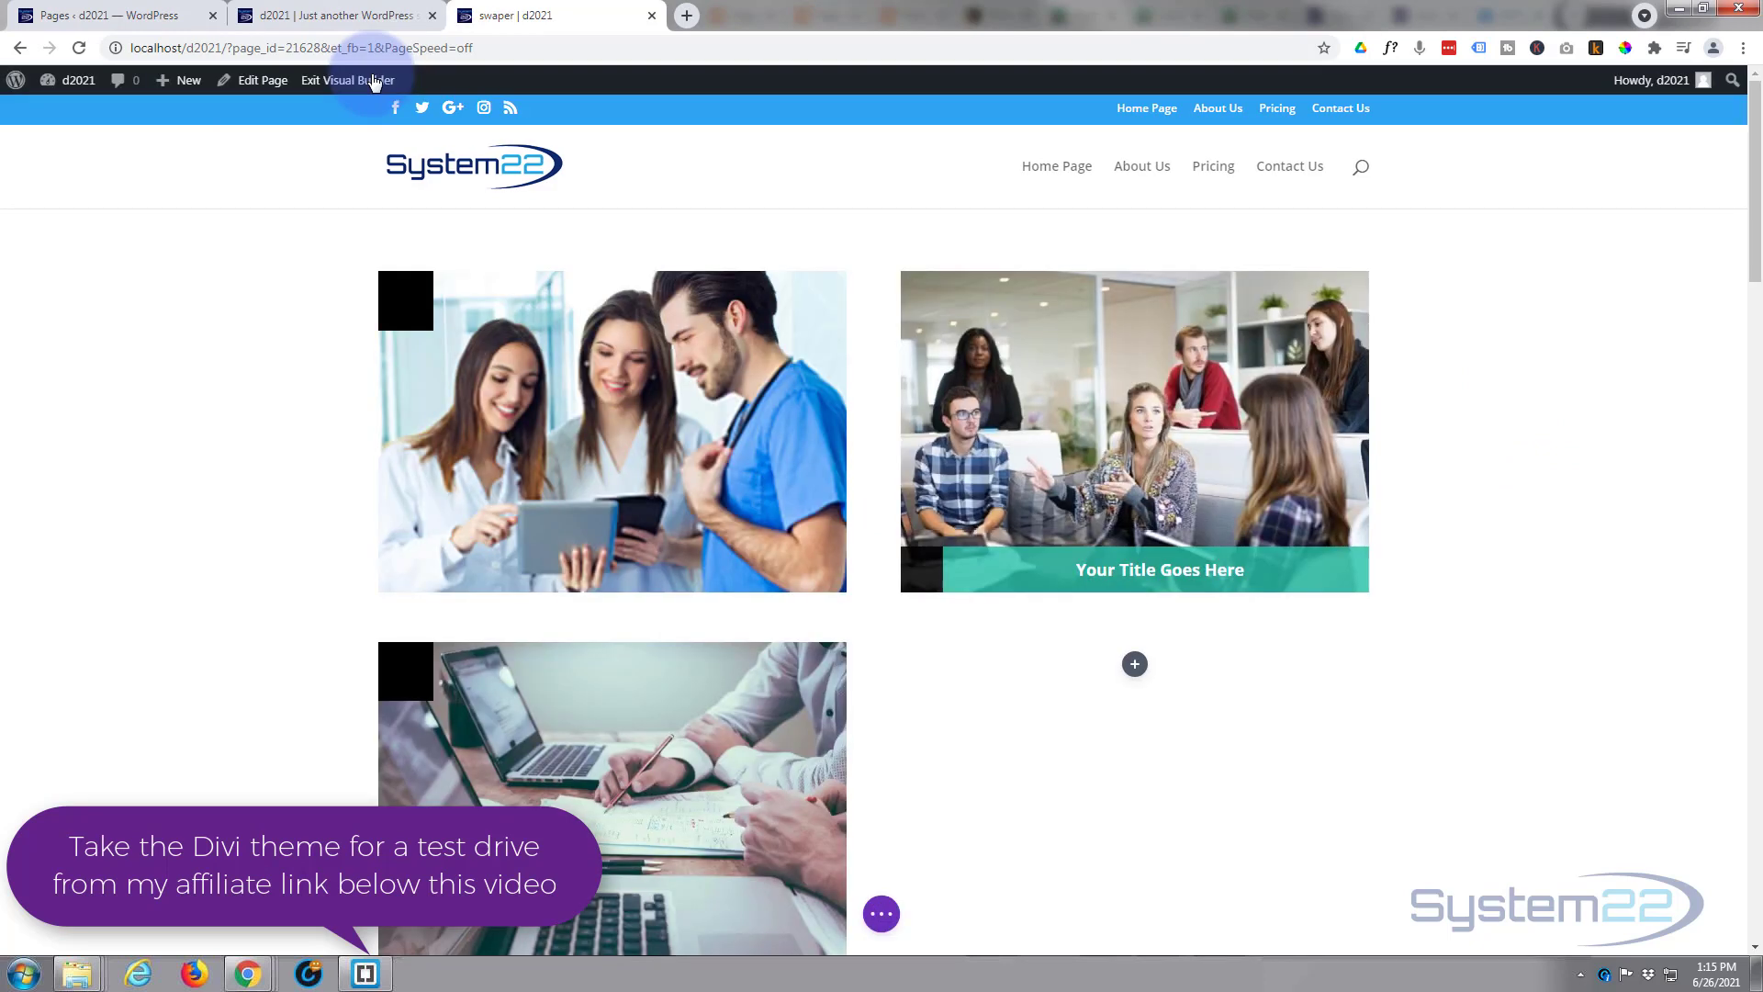
{"action": "scroll", "coordinate": [273, 454], "scroll_direction": "down", "scroll_amount": 3}
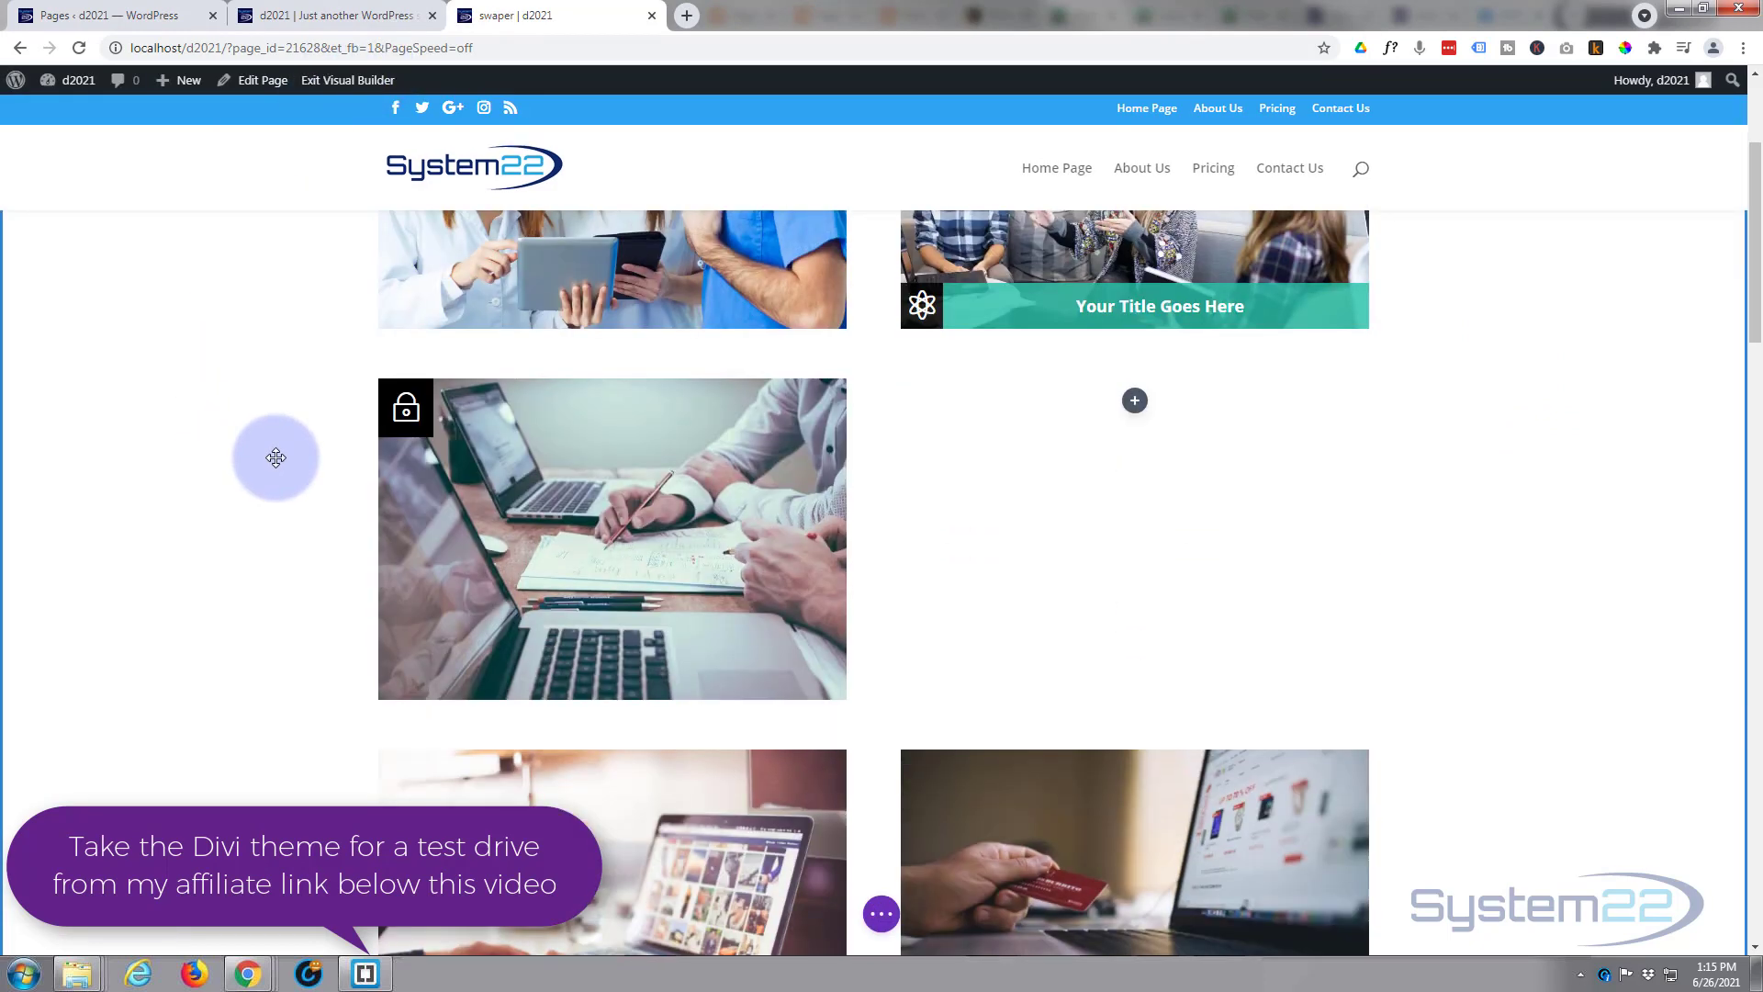
{"action": "mouse_move", "coordinate": [578, 504]}
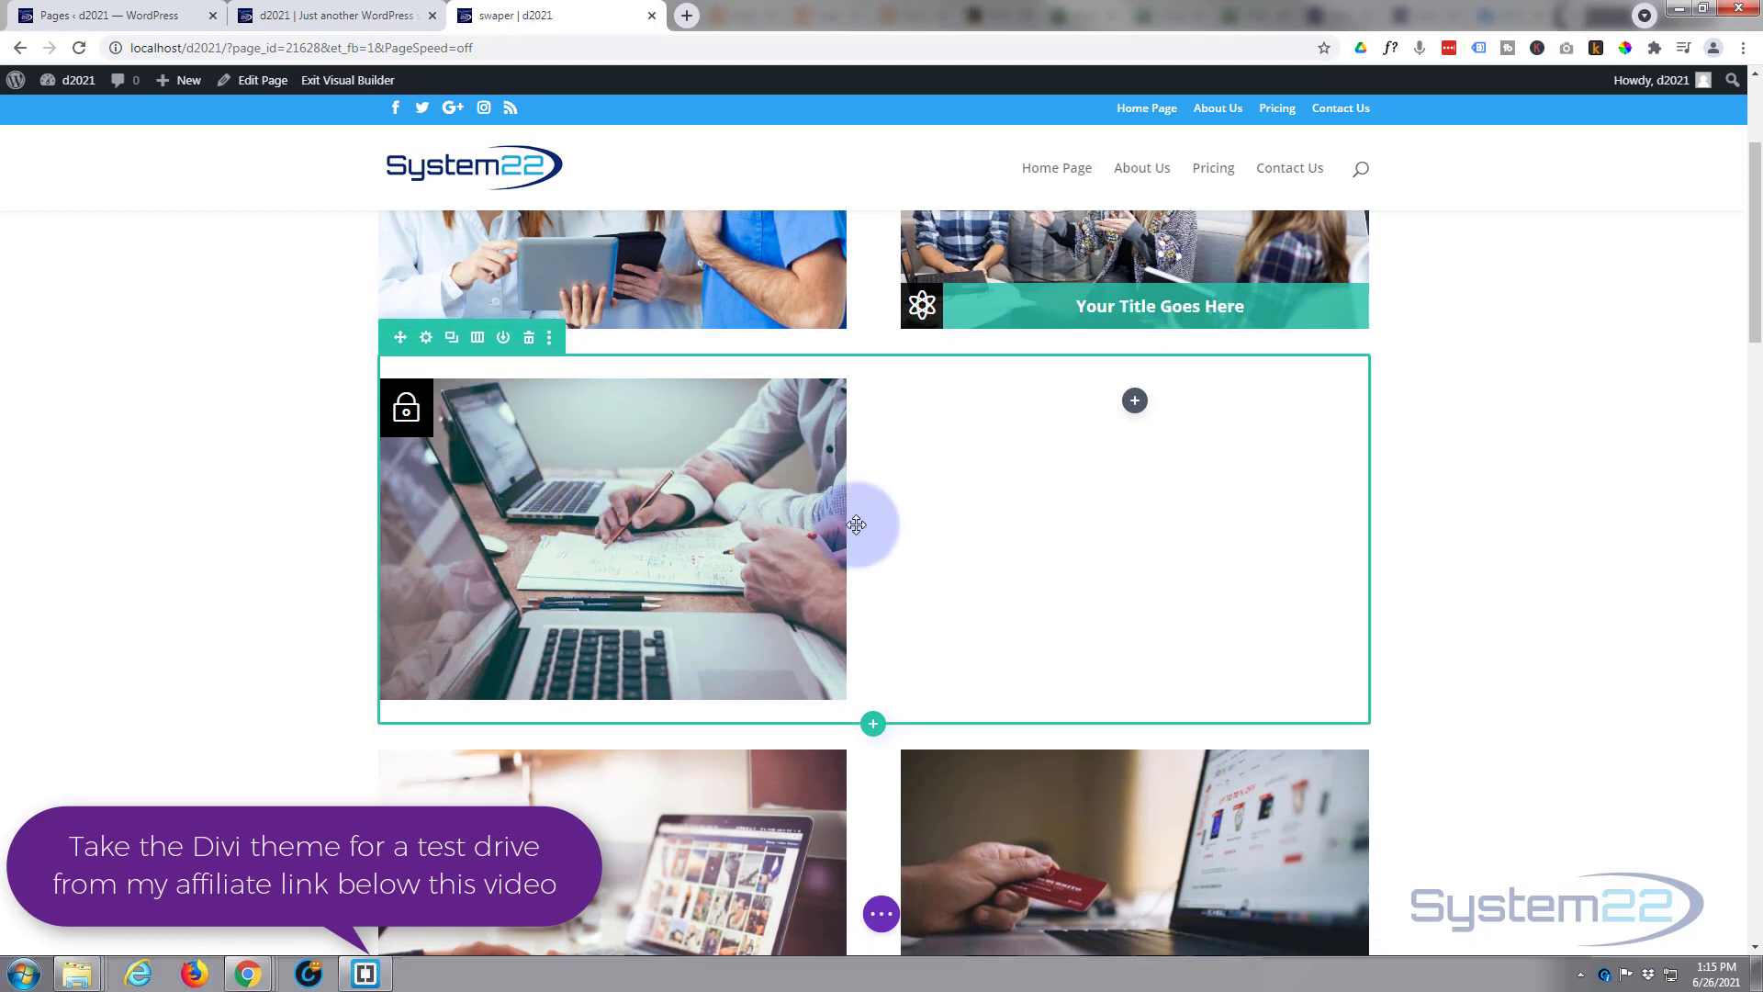
{"action": "left_click", "coordinate": [1135, 403]}
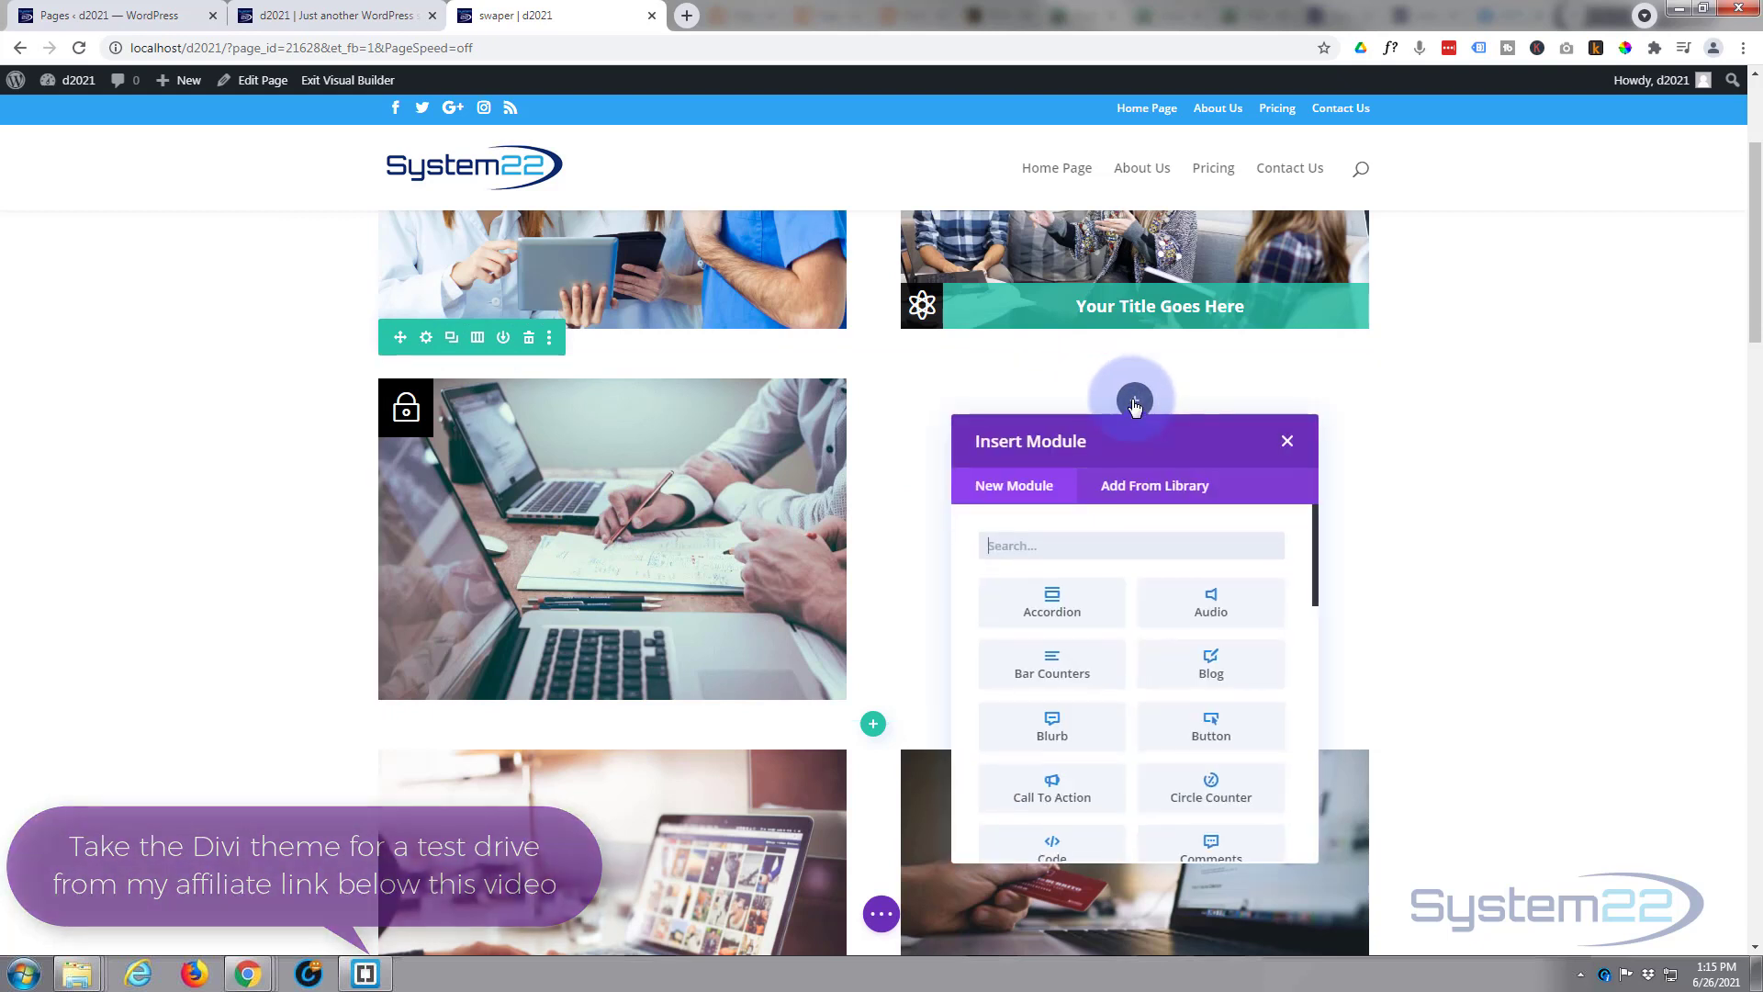
{"action": "scroll", "coordinate": [1141, 673], "scroll_direction": "down", "scroll_amount": 5}
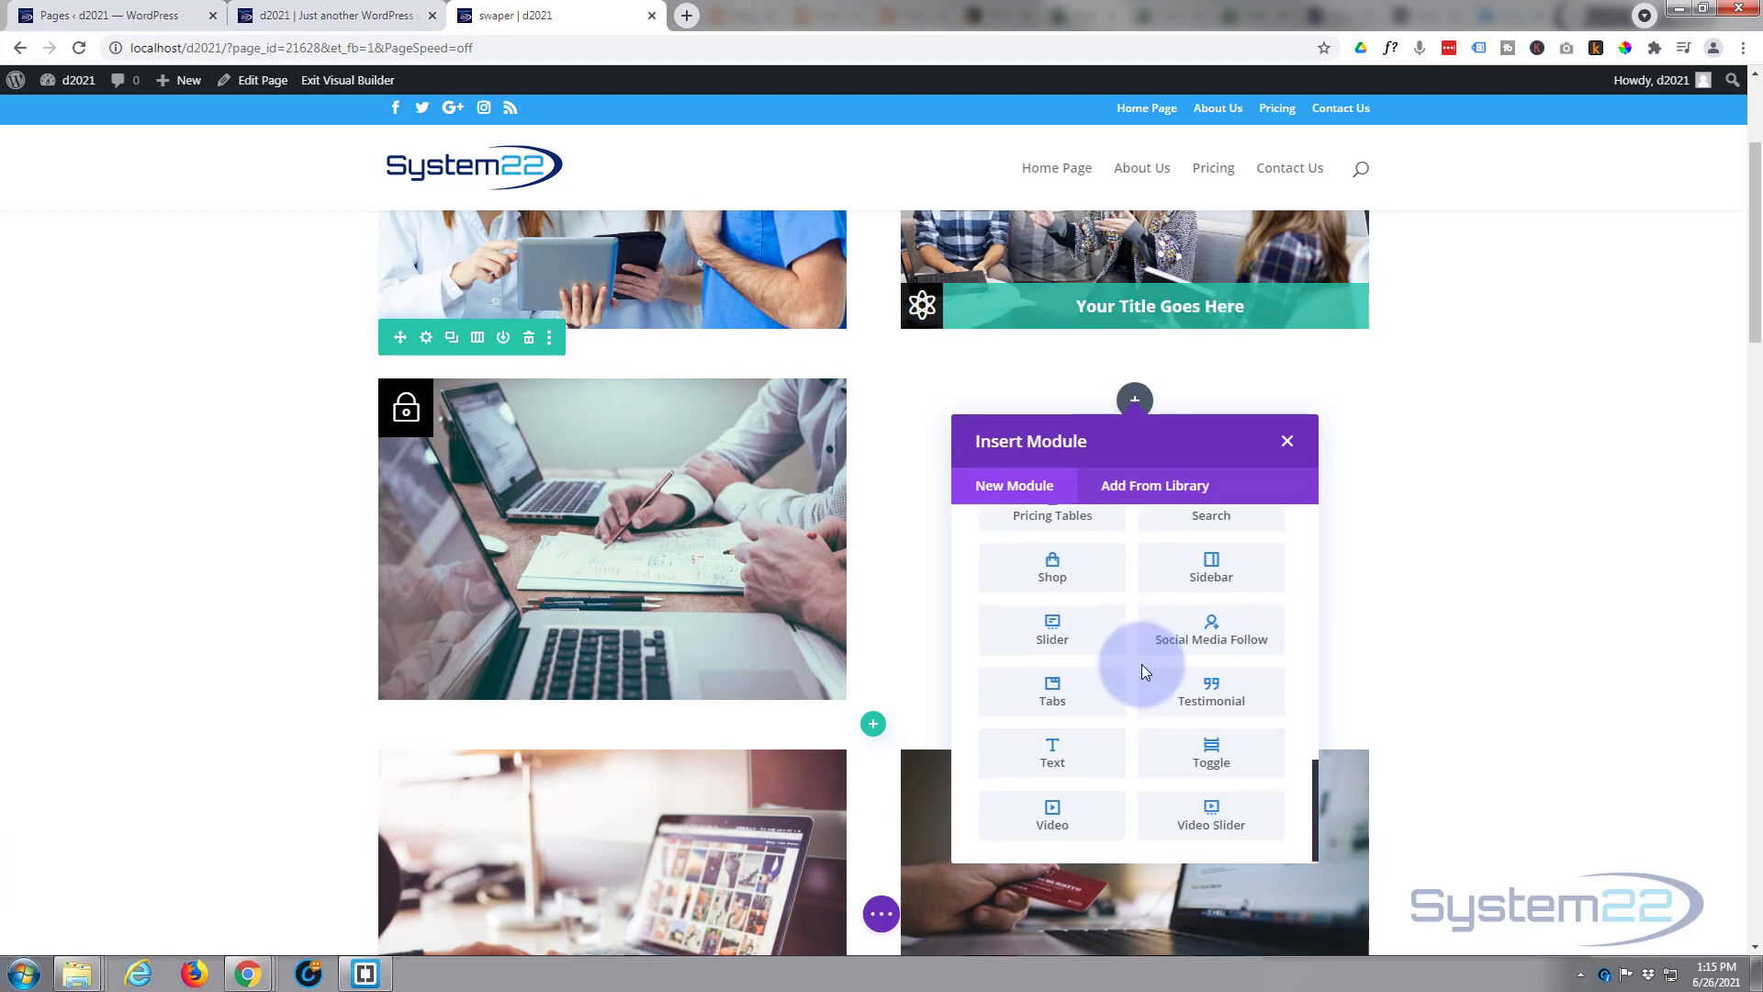
{"action": "scroll", "coordinate": [1142, 664], "scroll_direction": "up", "scroll_amount": 5}
{"action": "scroll", "coordinate": [1142, 672], "scroll_direction": "up", "scroll_amount": 3}
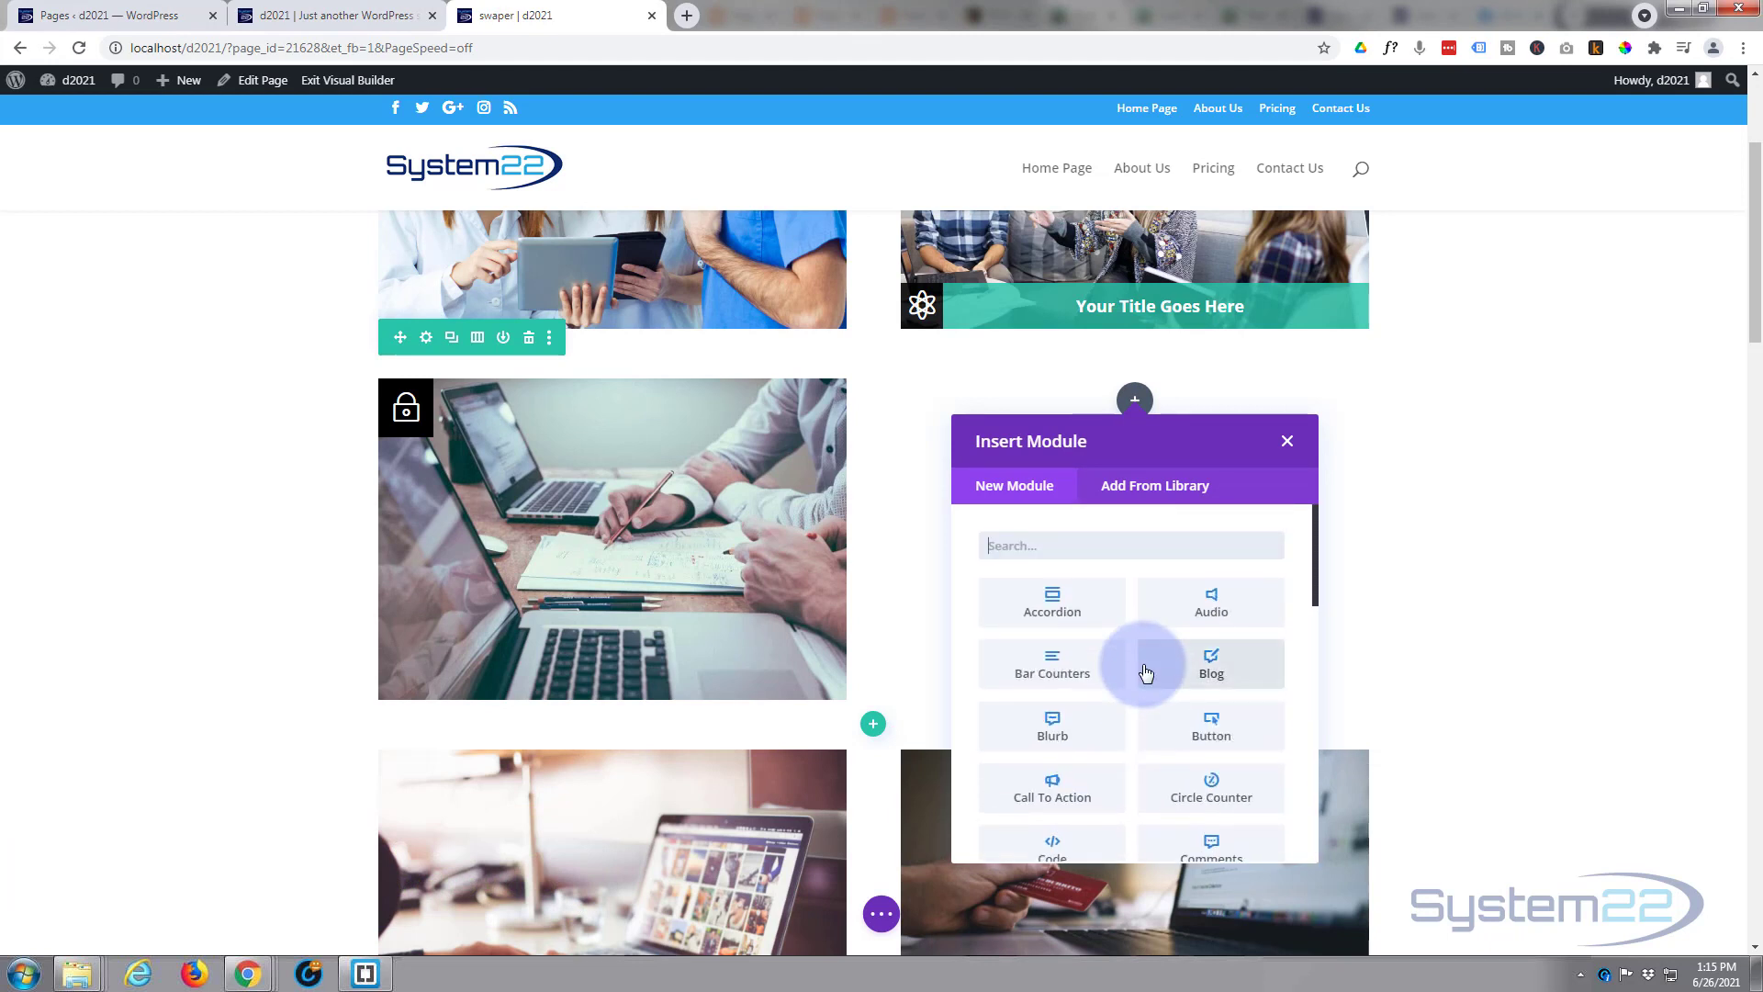
{"action": "left_click", "coordinate": [1052, 729]}
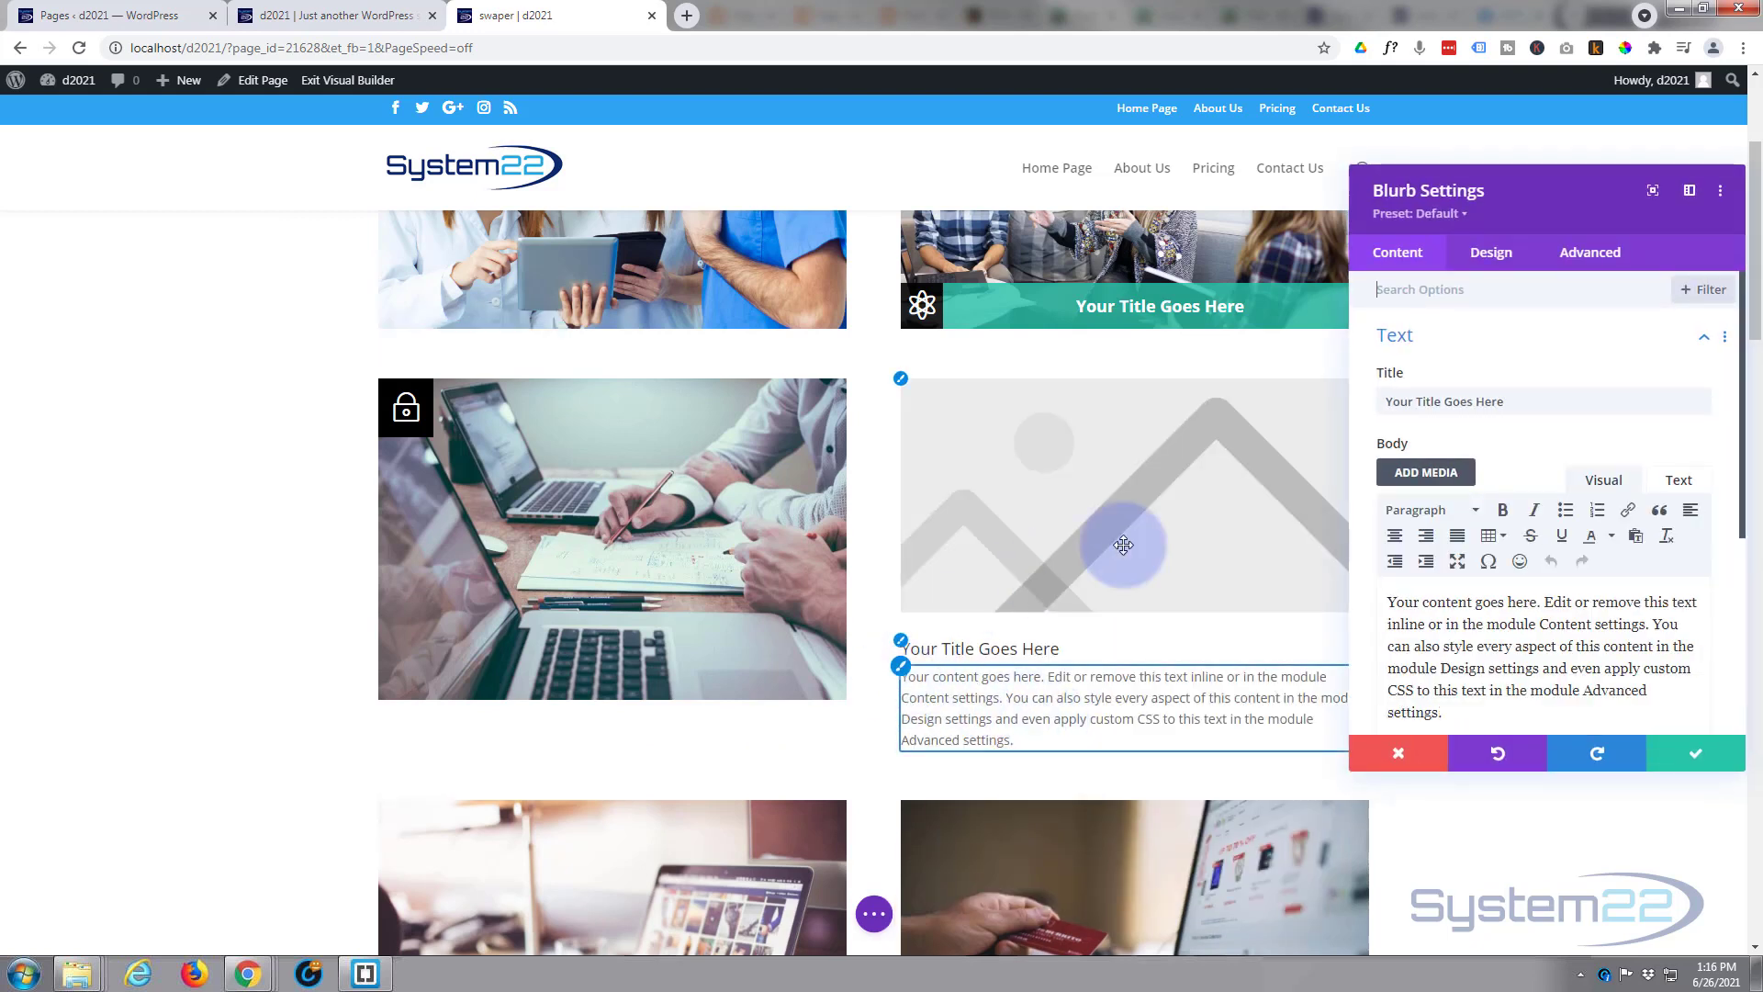
{"action": "left_click", "coordinate": [1529, 398]}
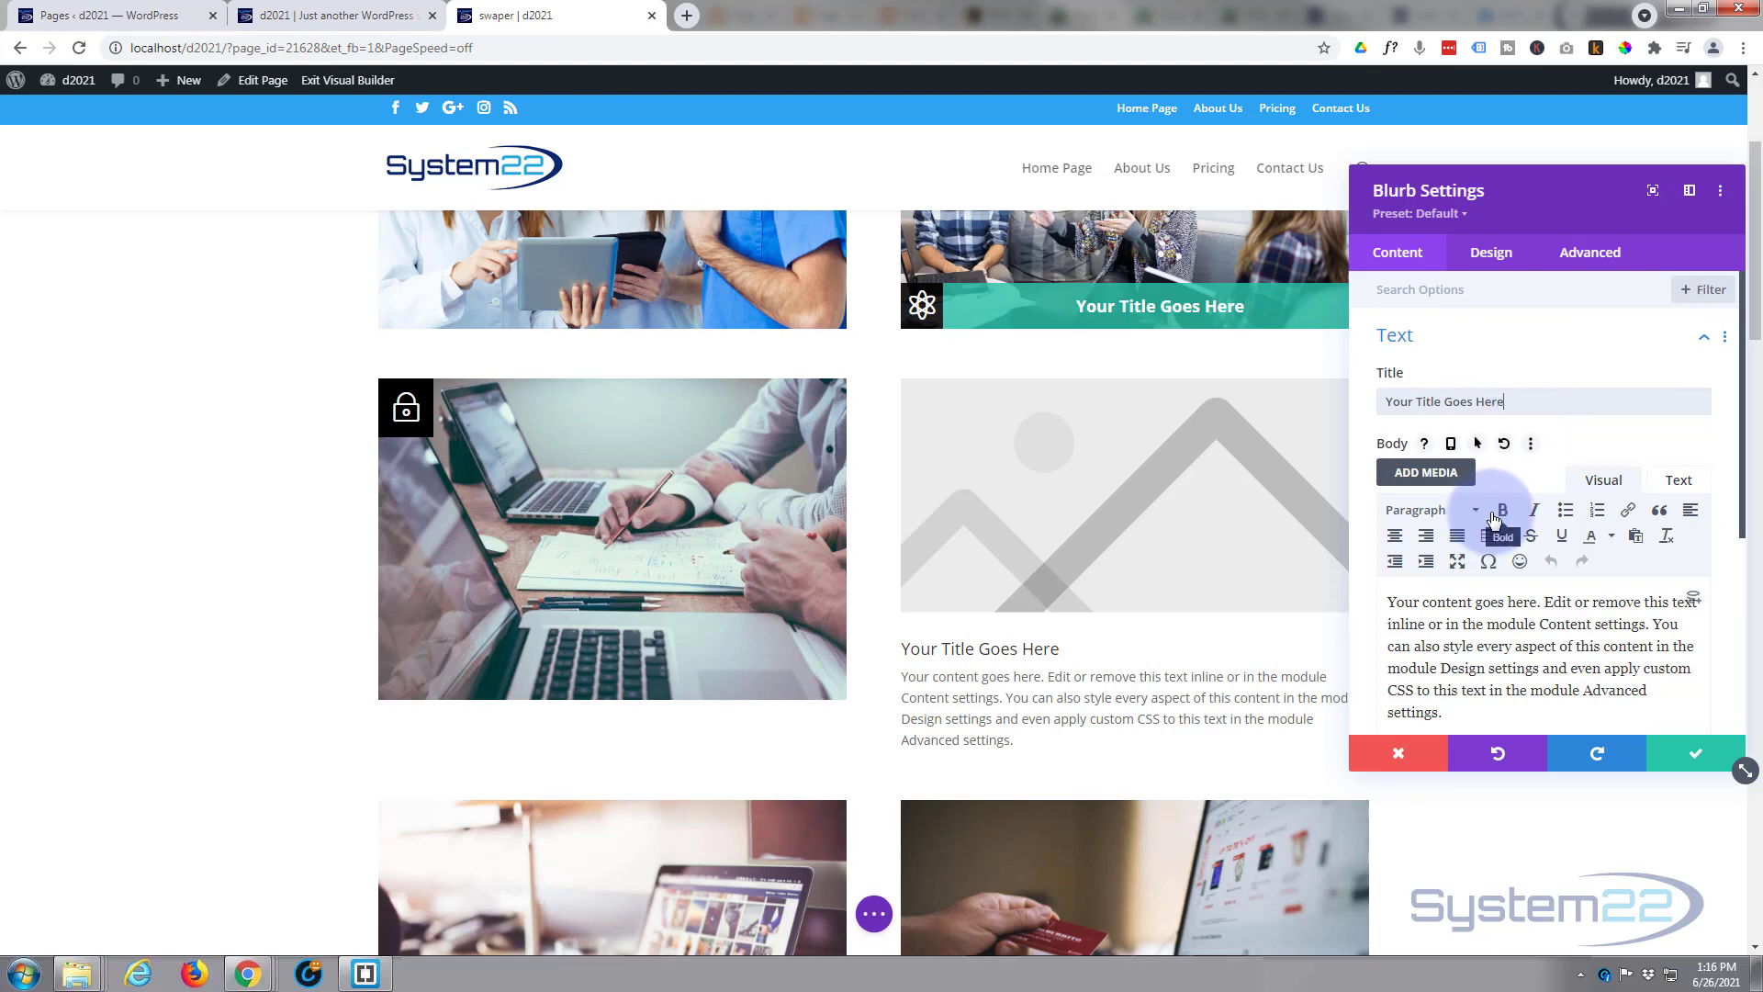
{"action": "scroll", "coordinate": [1487, 514], "scroll_direction": "down", "scroll_amount": 1}
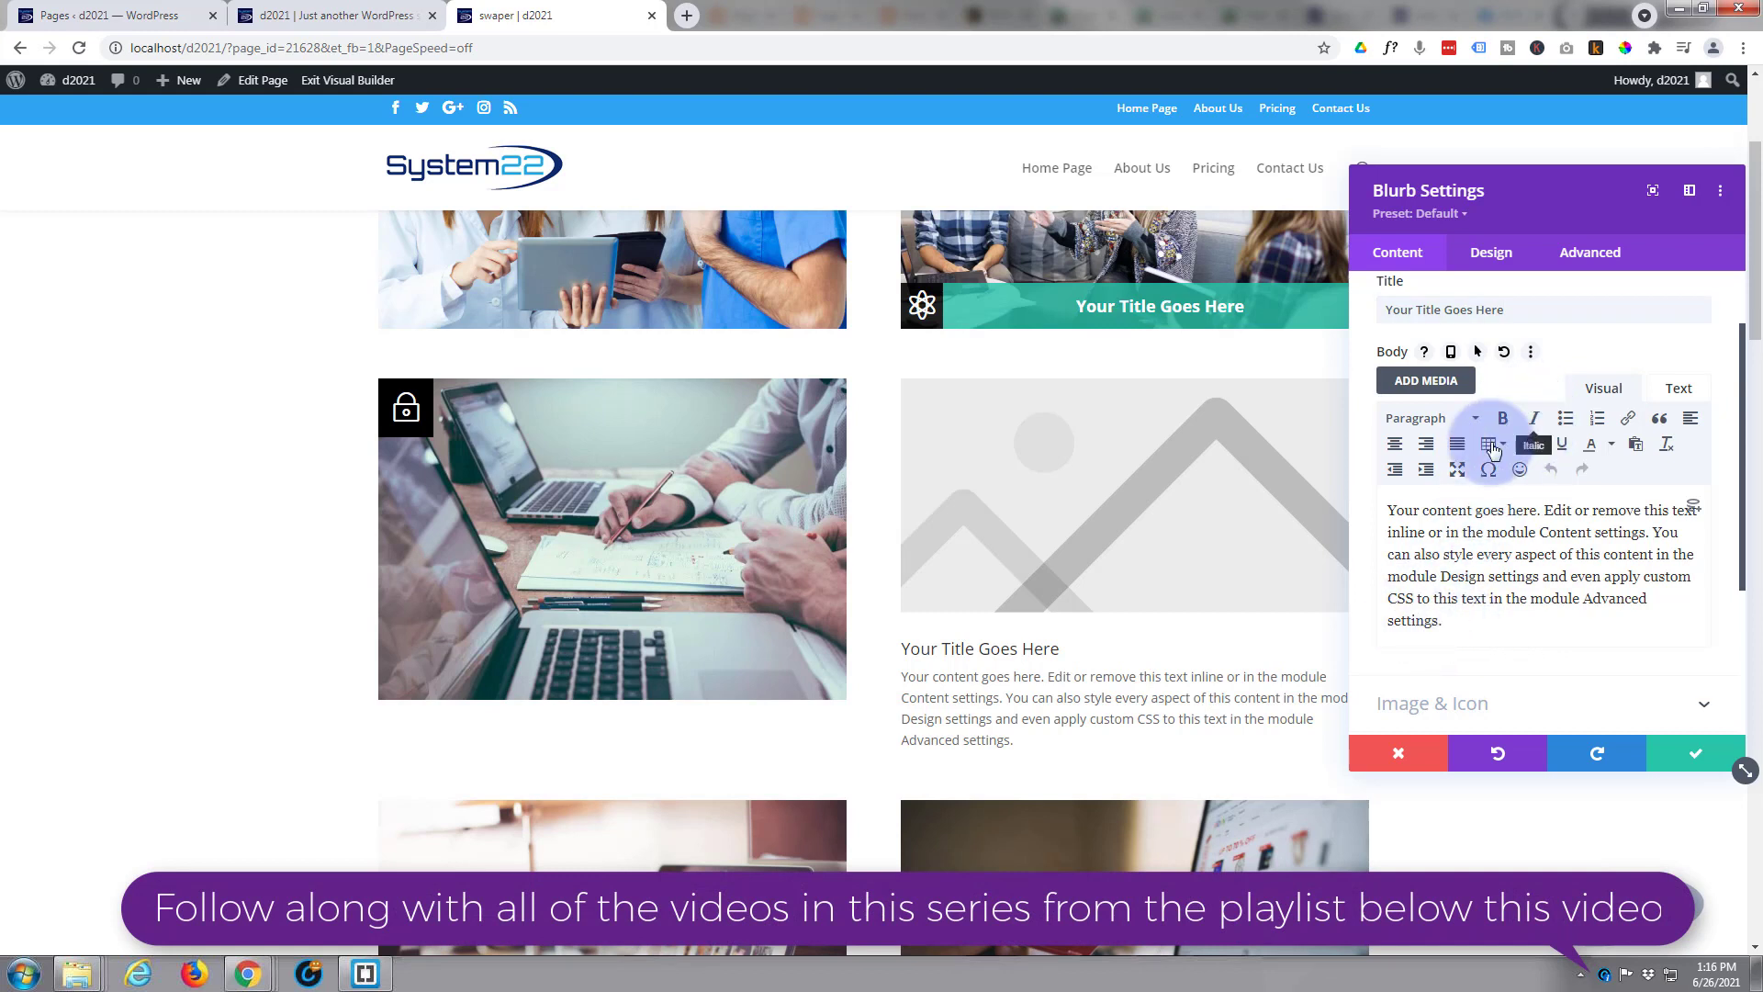
{"action": "left_click", "coordinate": [1412, 421]}
{"action": "left_click", "coordinate": [1414, 421]}
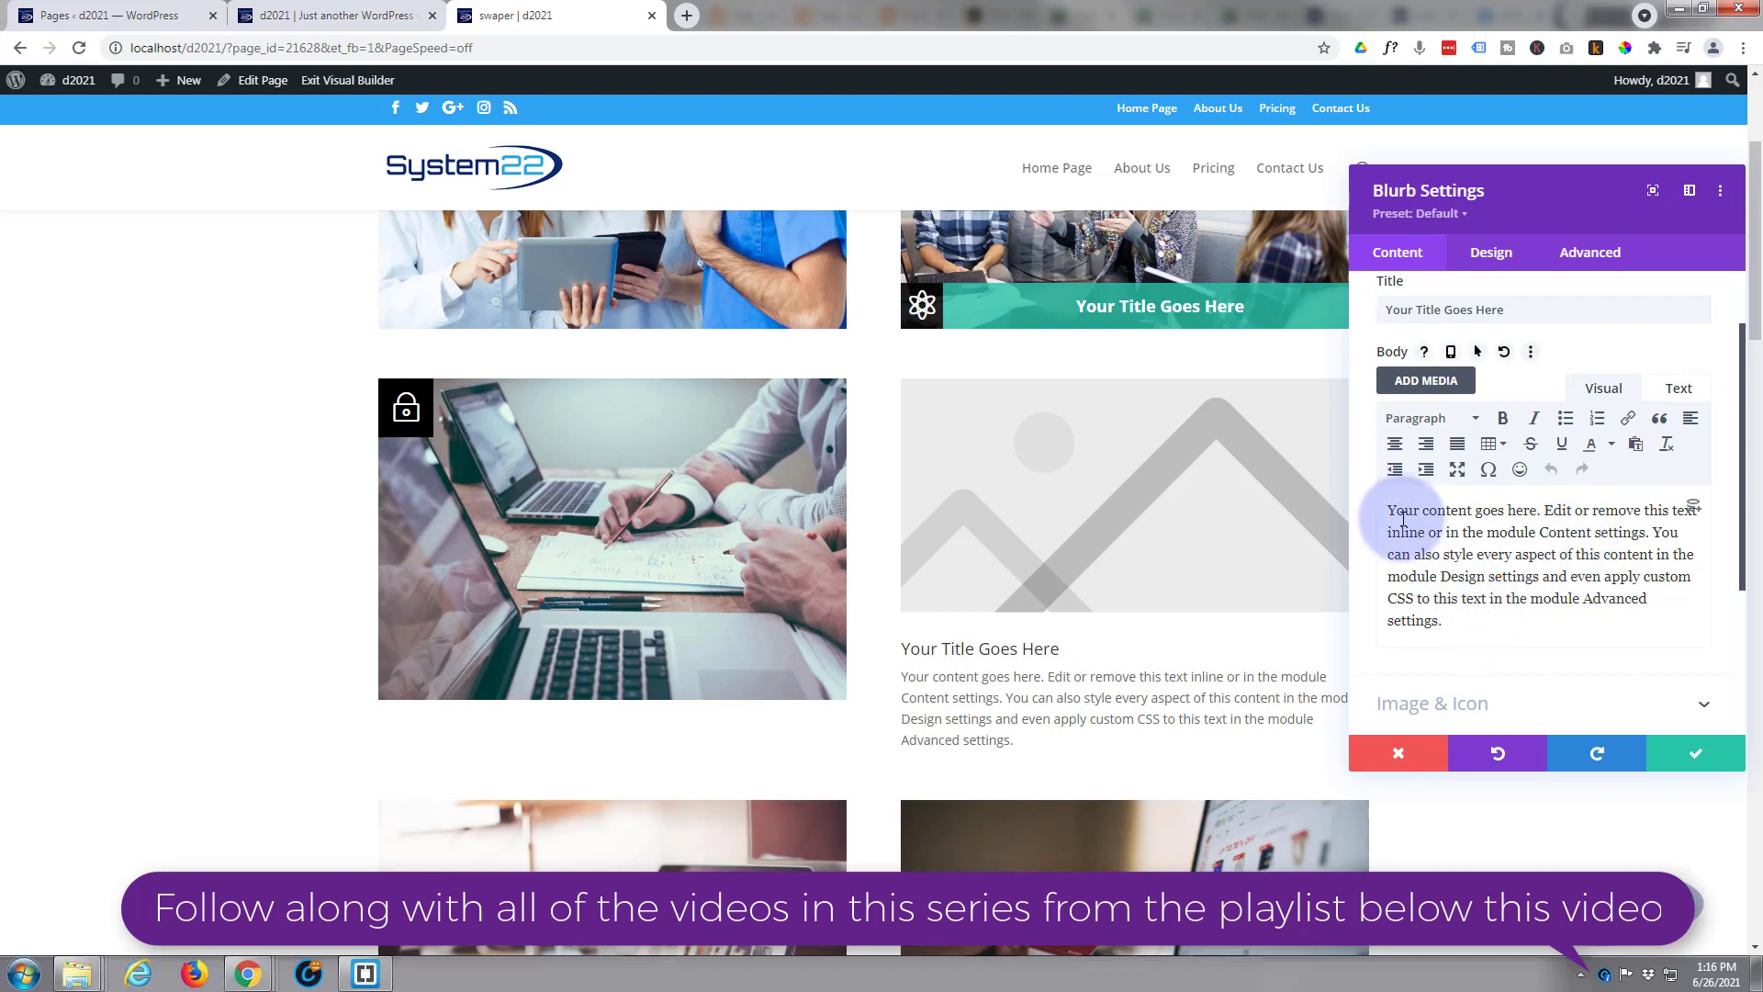
Switch the blurb from an image to an icon and choose the light bulb.
{"action": "scroll", "coordinate": [1517, 611], "scroll_direction": "down", "scroll_amount": 2}
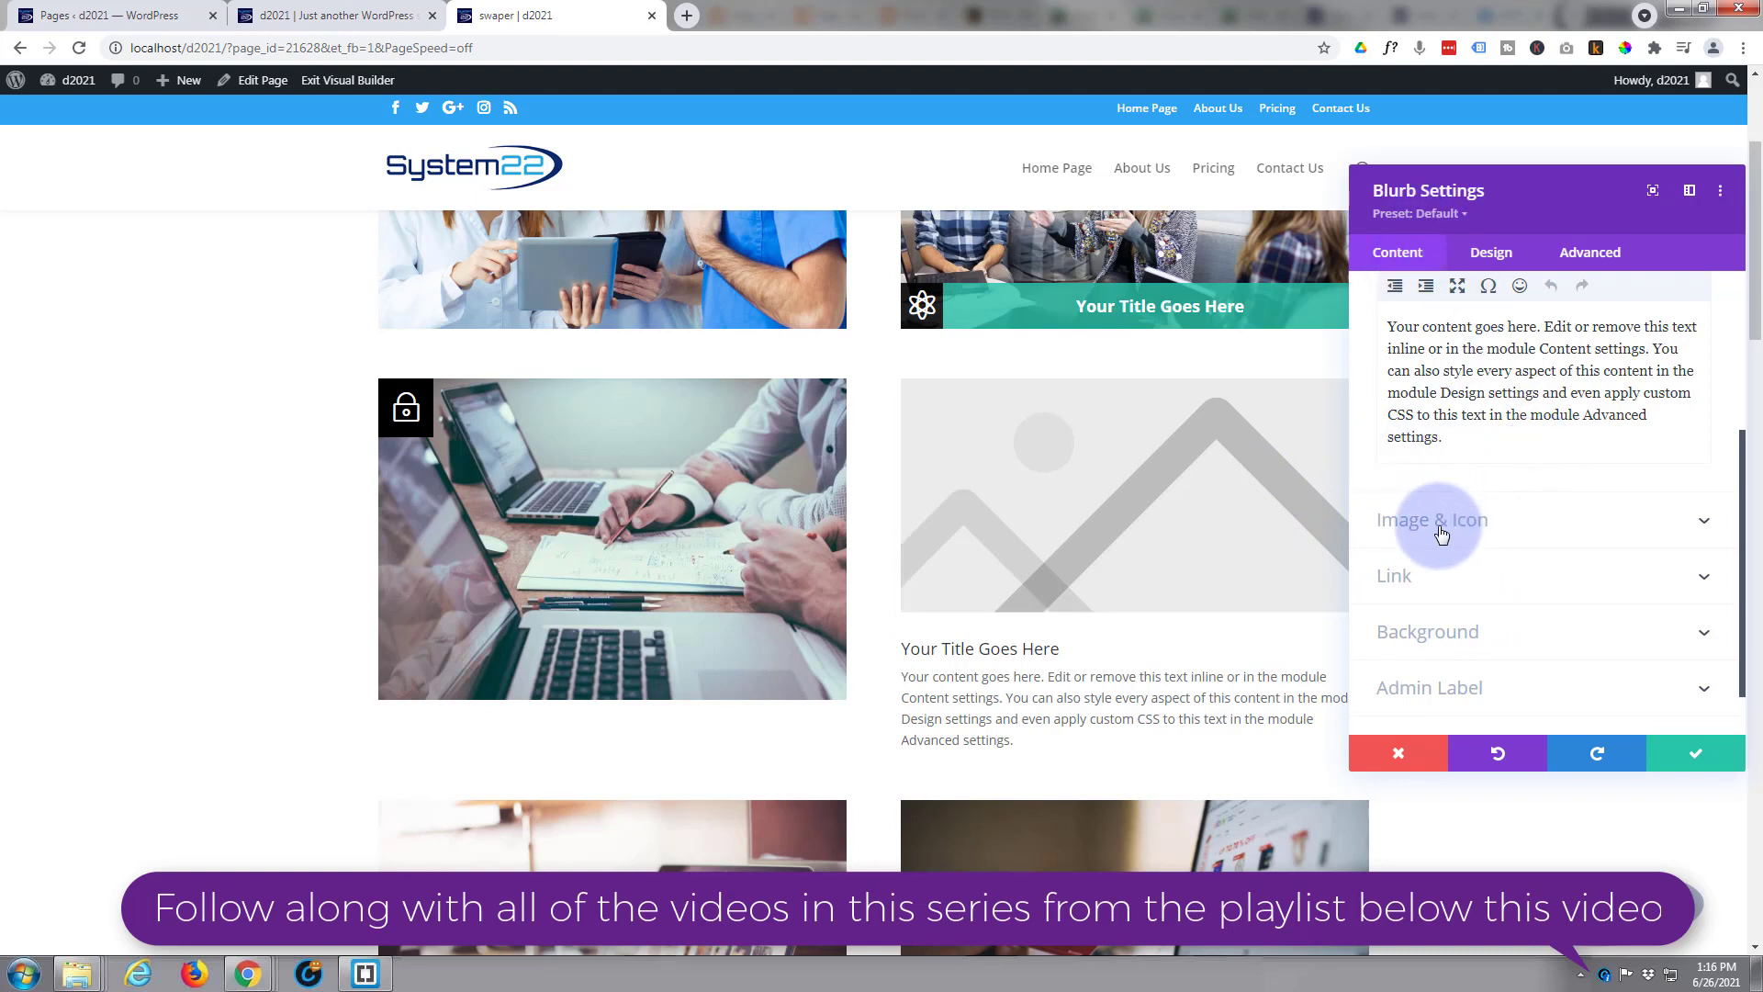
{"action": "left_click", "coordinate": [1535, 522]}
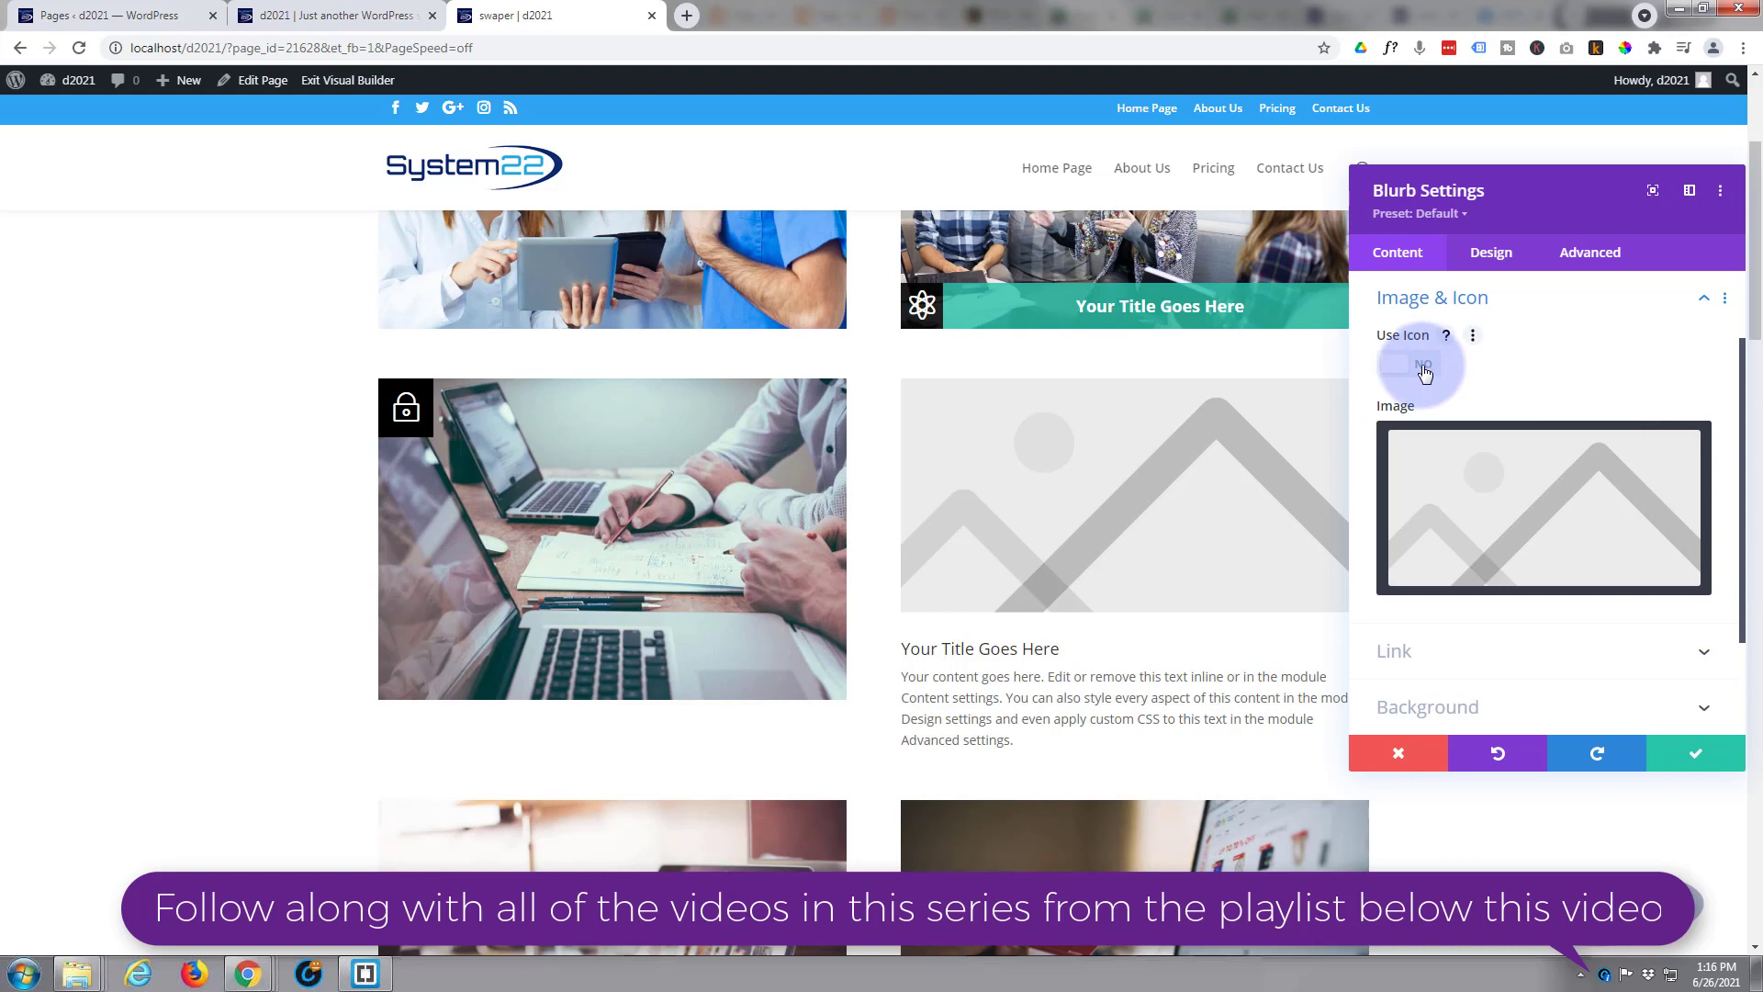
{"action": "left_click", "coordinate": [1422, 366]}
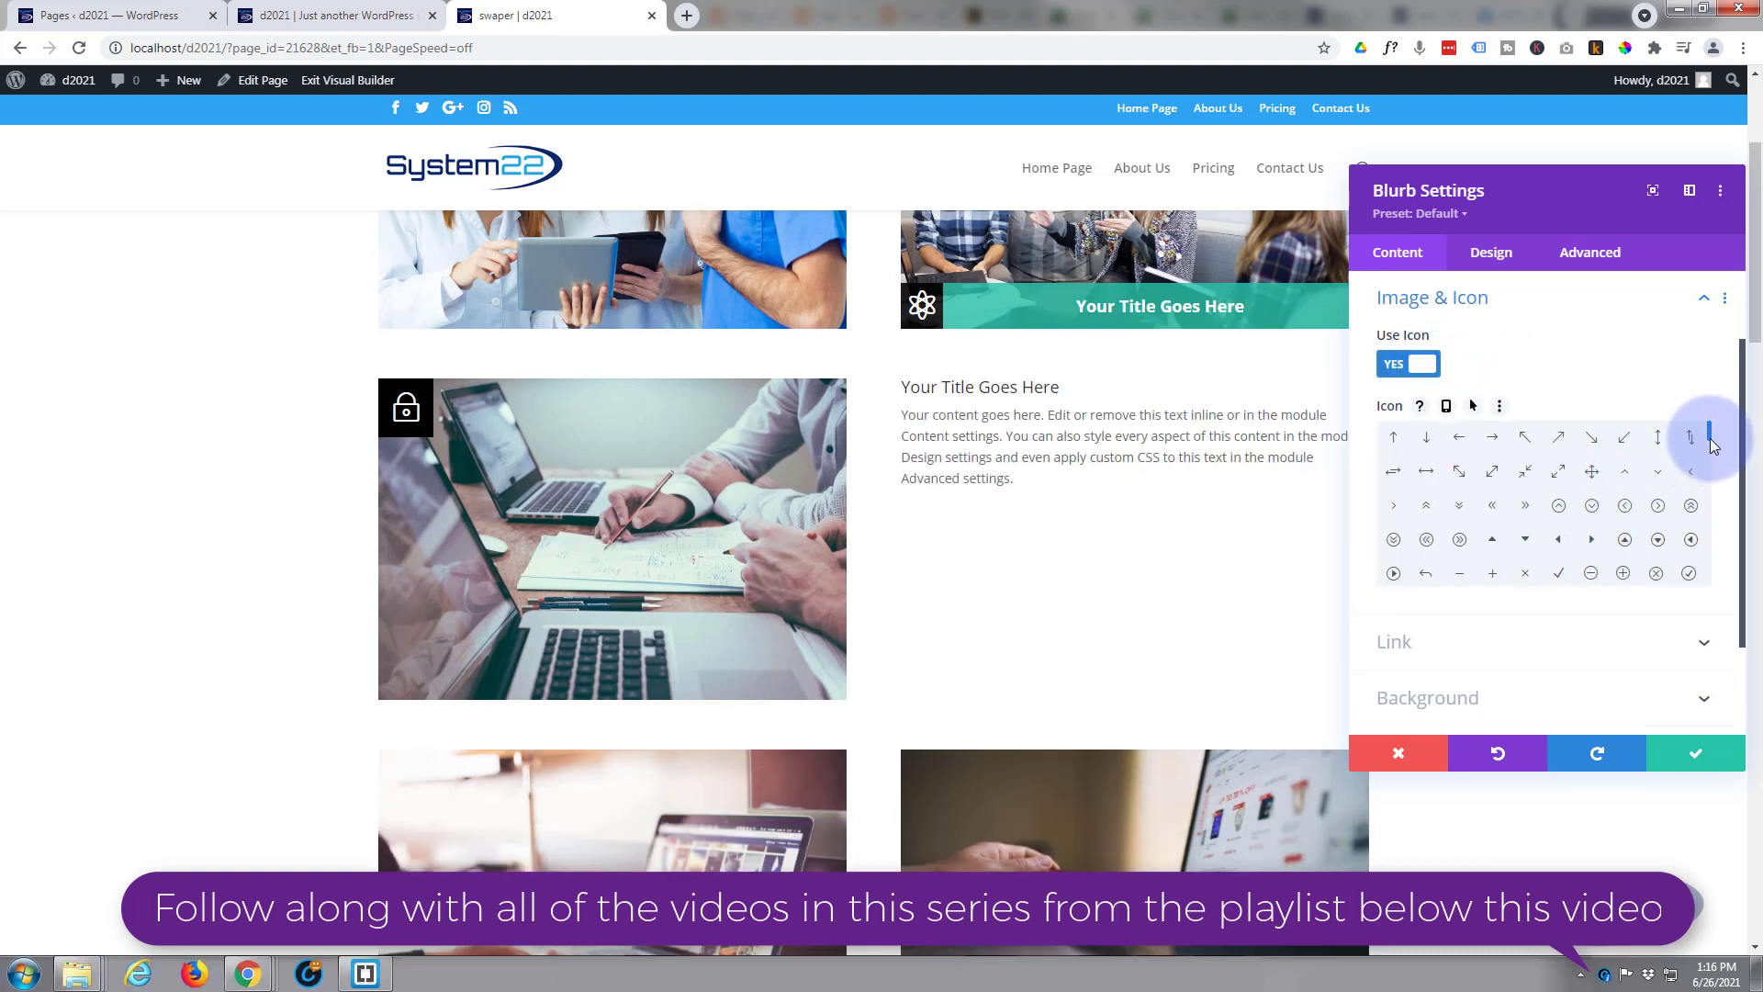
{"action": "left_click_drag", "start_coordinate": [1708, 439], "coordinate": [1710, 465]}
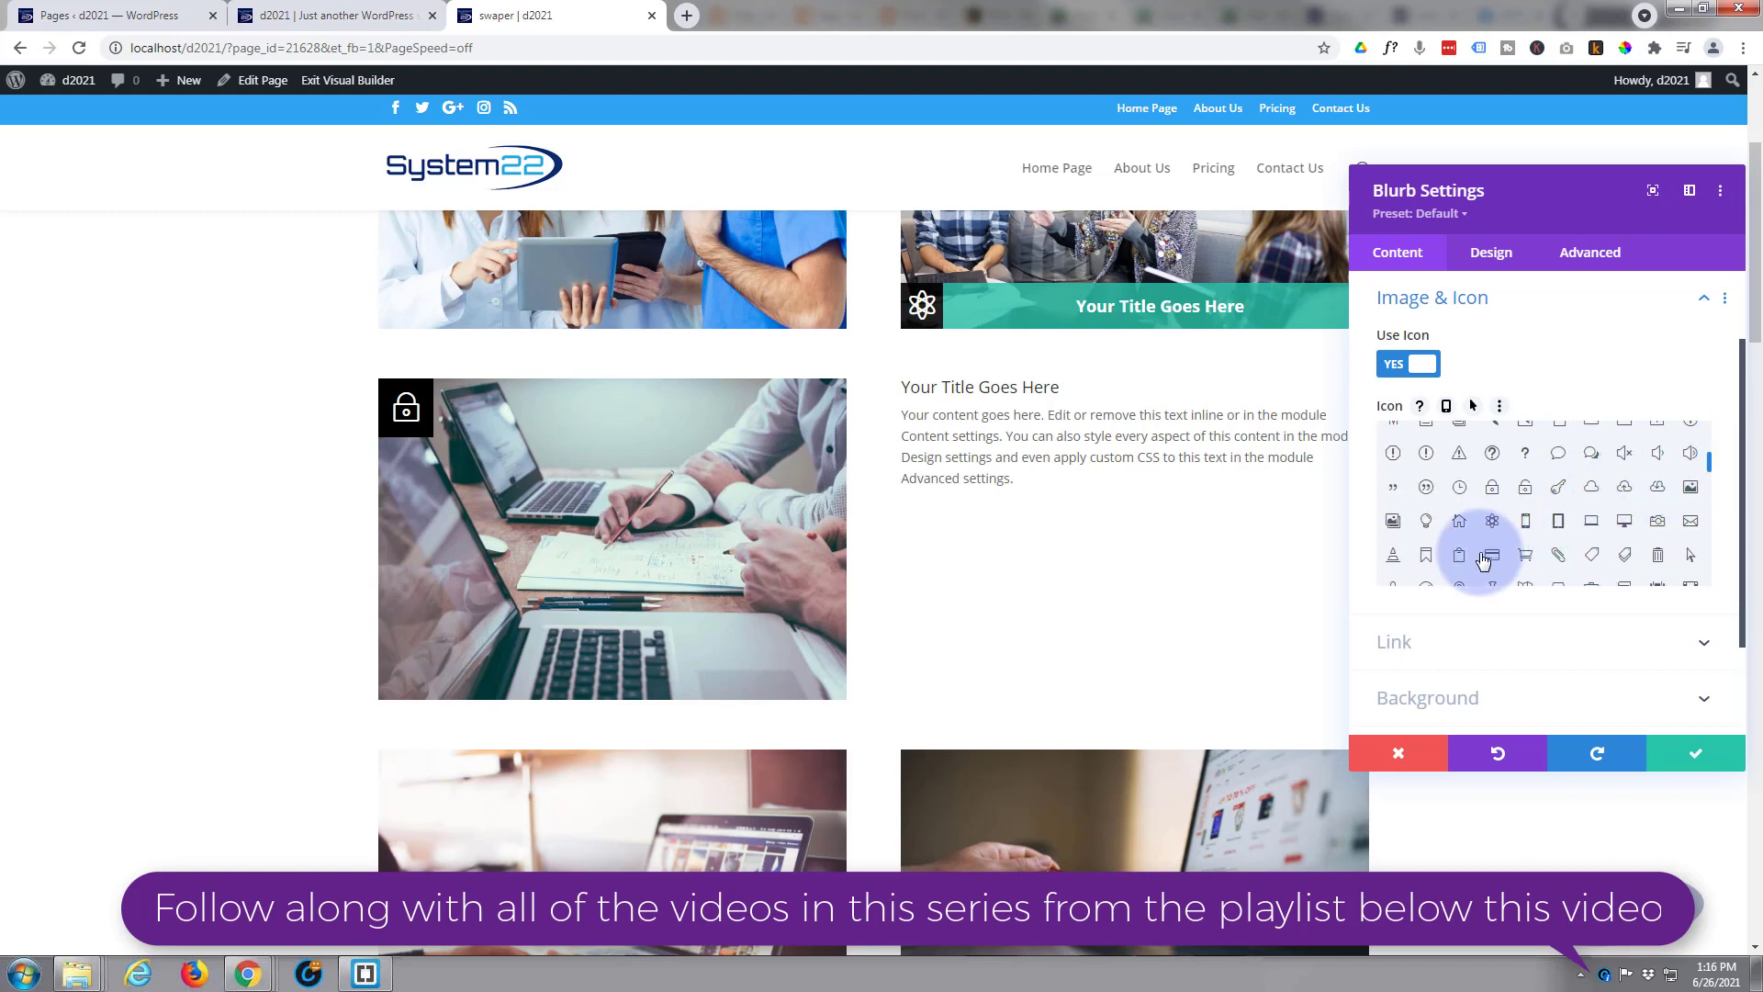
{"action": "left_click", "coordinate": [1426, 521]}
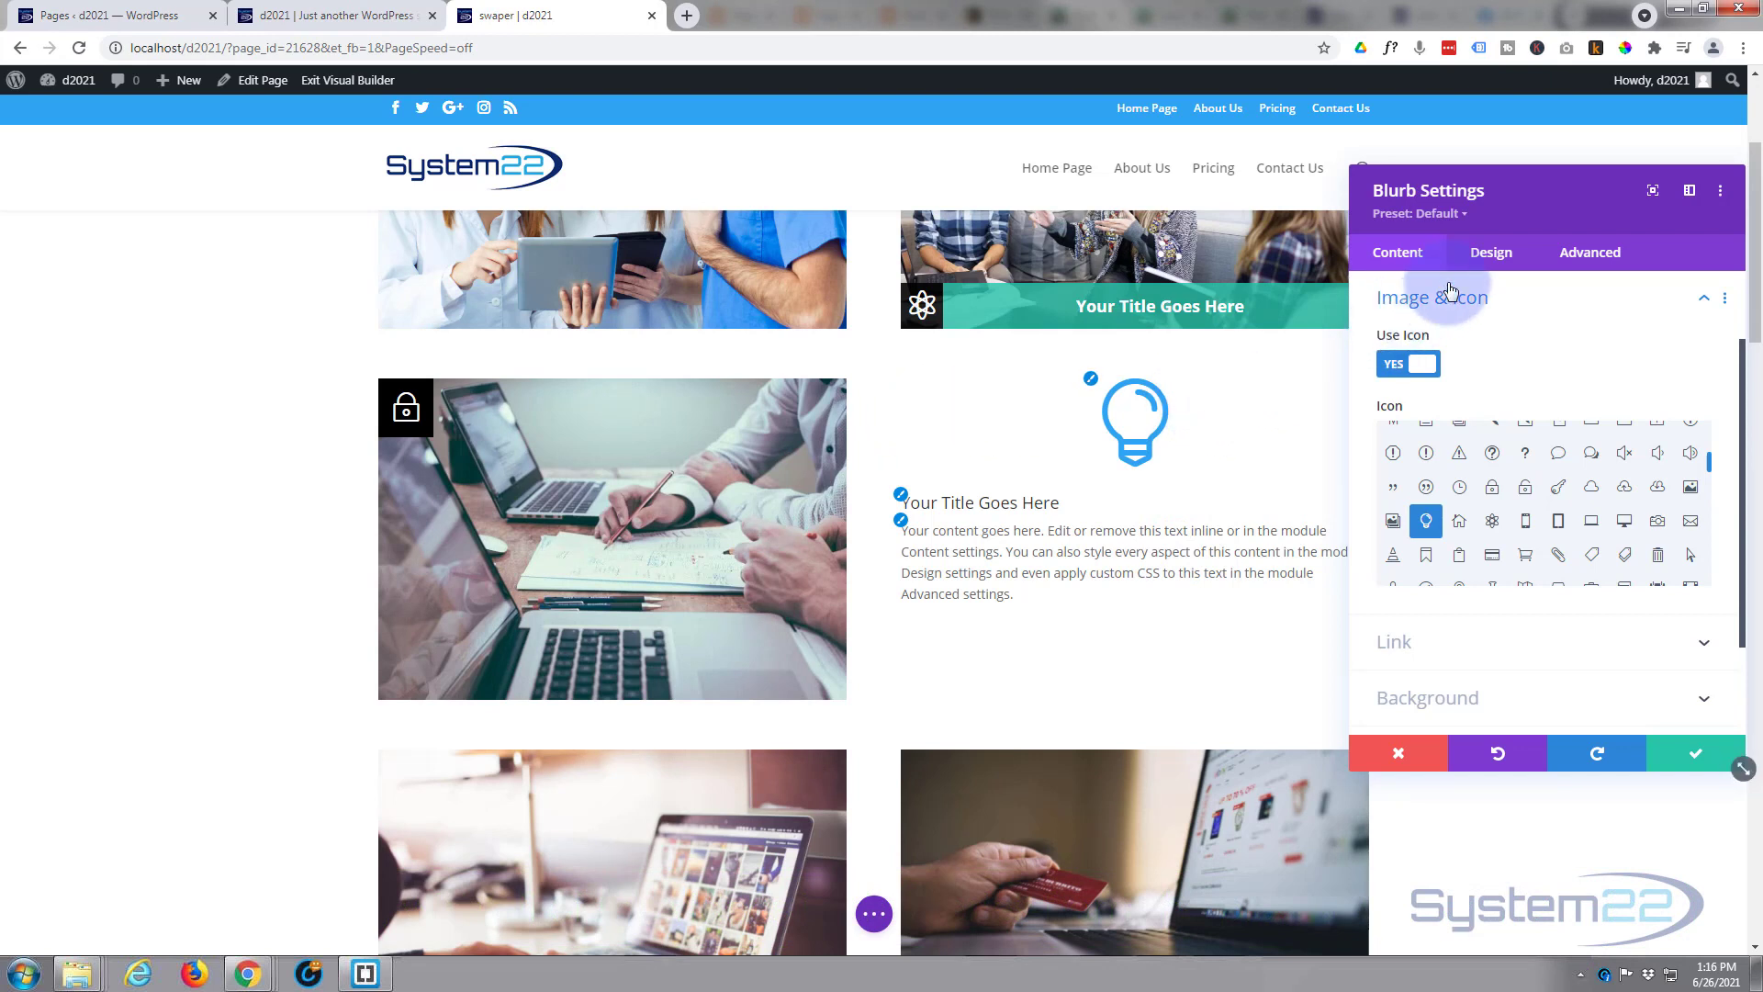
Set the blurb's icon placement to Left and its icon color to white.
{"action": "left_click", "coordinate": [1492, 255]}
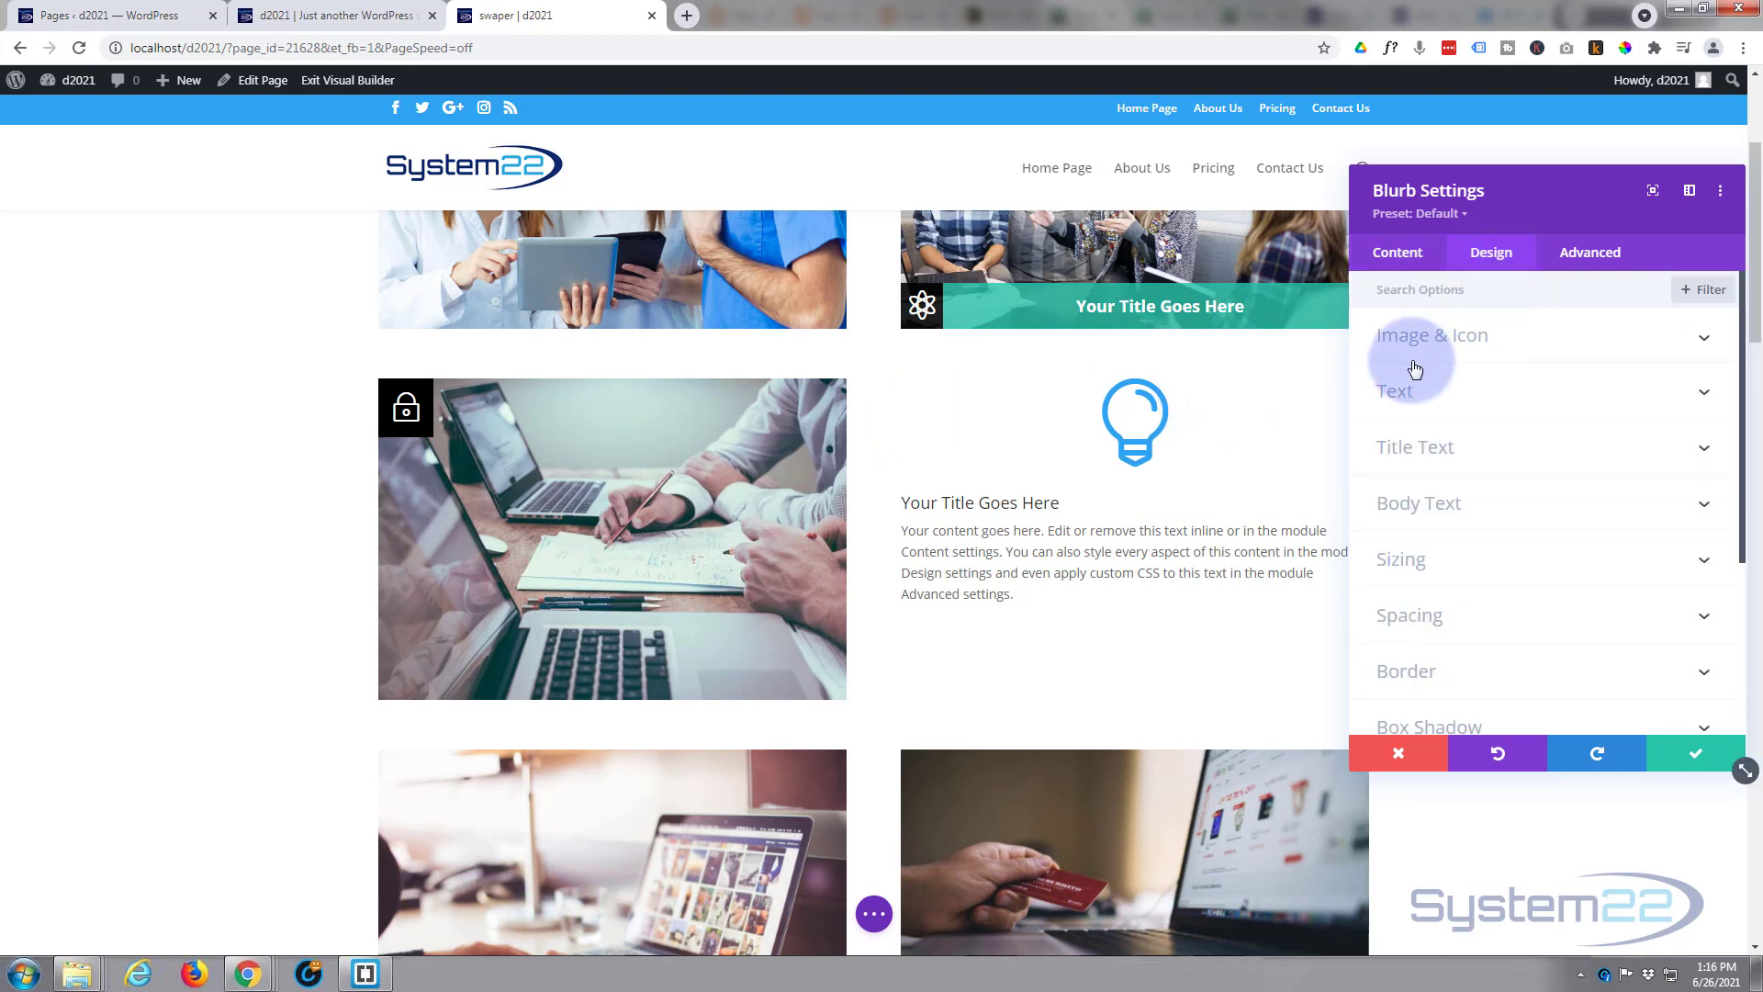
{"action": "left_click", "coordinate": [1533, 348]}
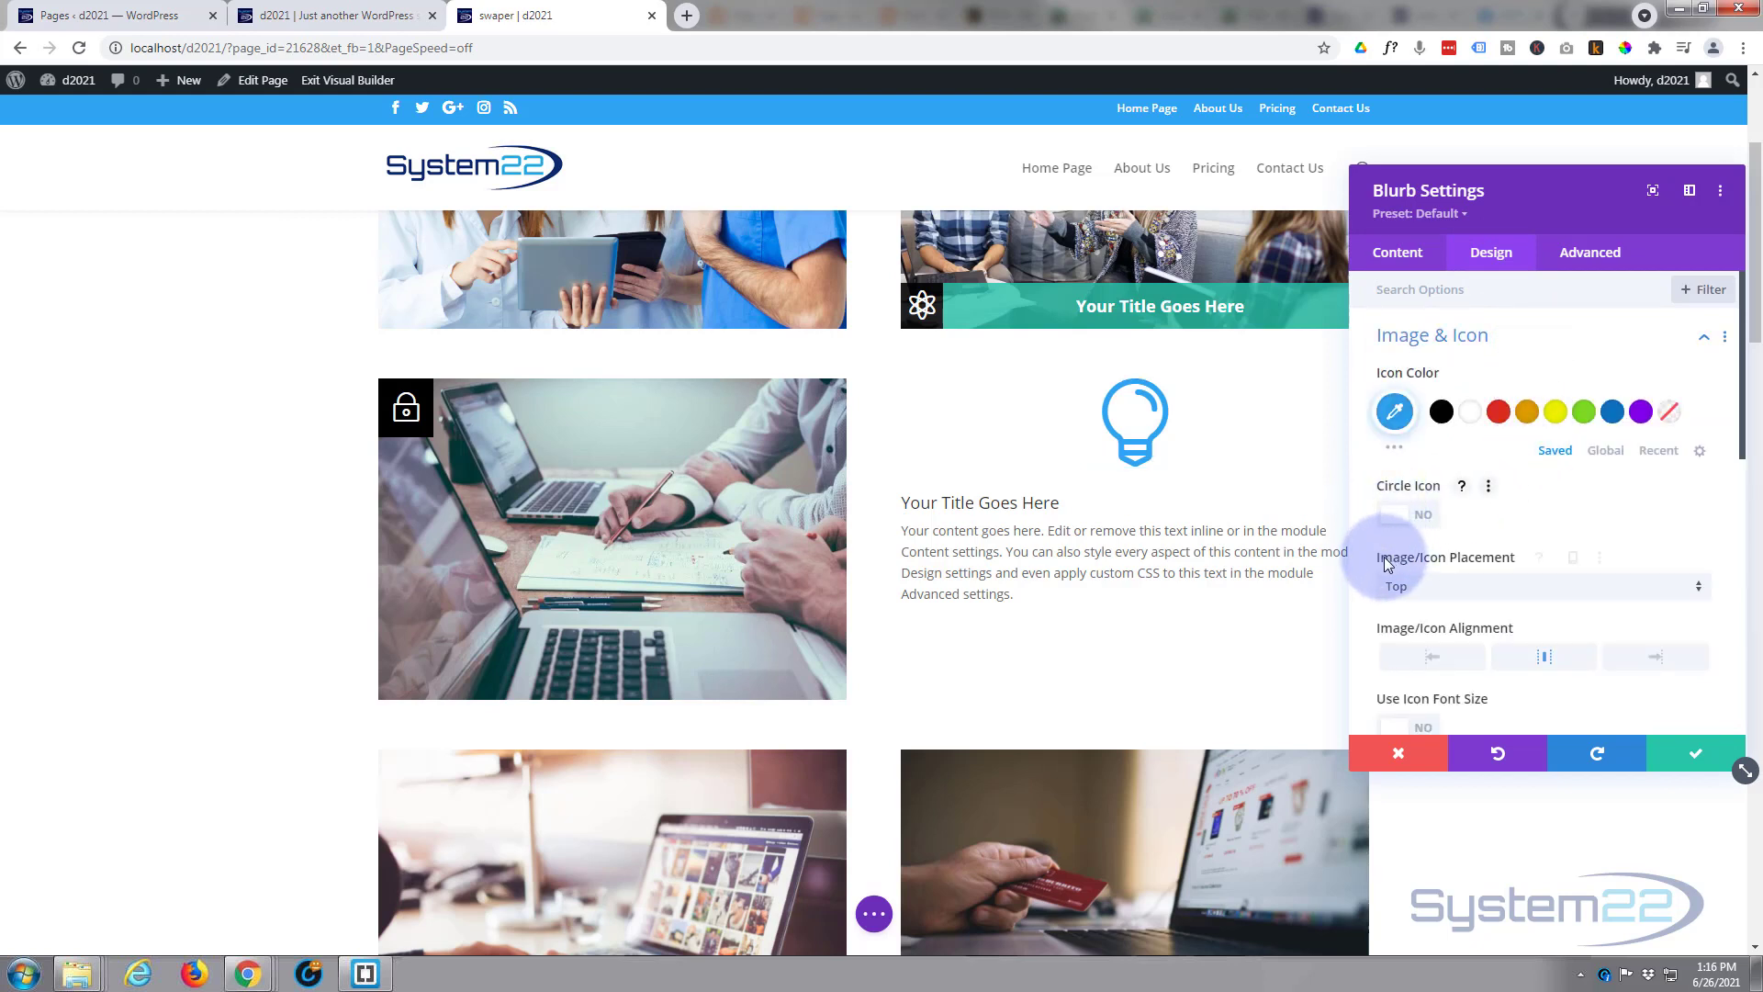
{"action": "left_click", "coordinate": [1462, 582]}
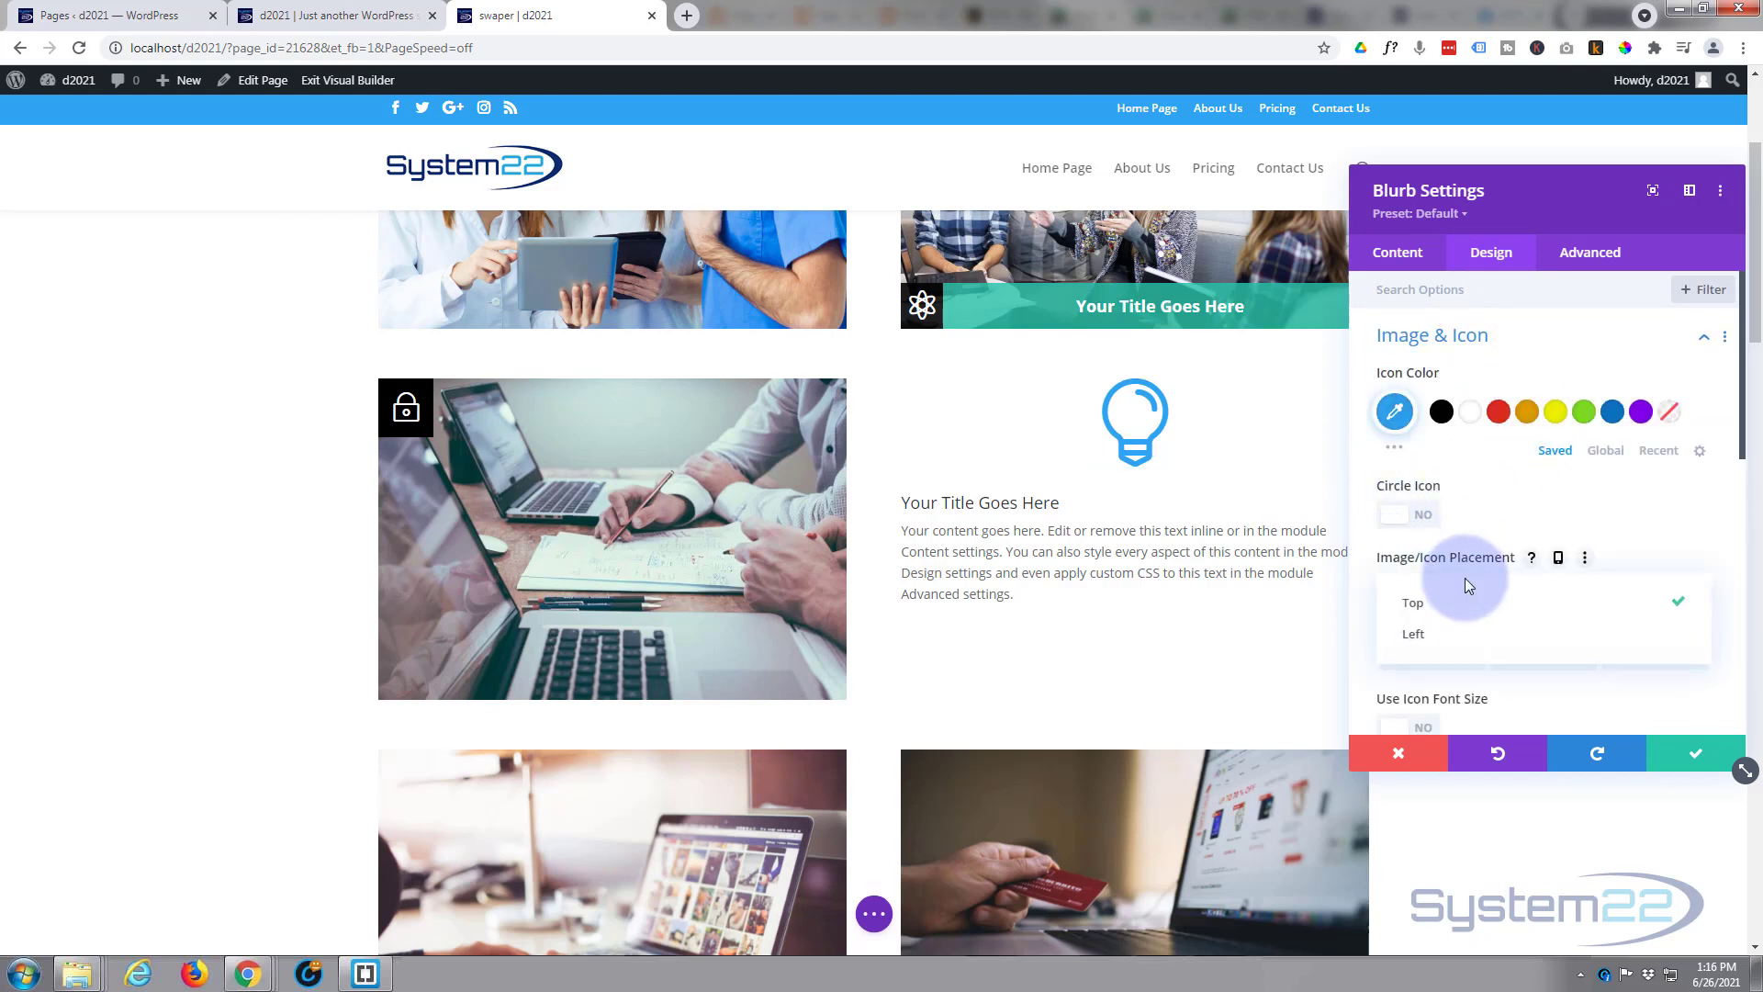
{"action": "left_click", "coordinate": [1453, 636]}
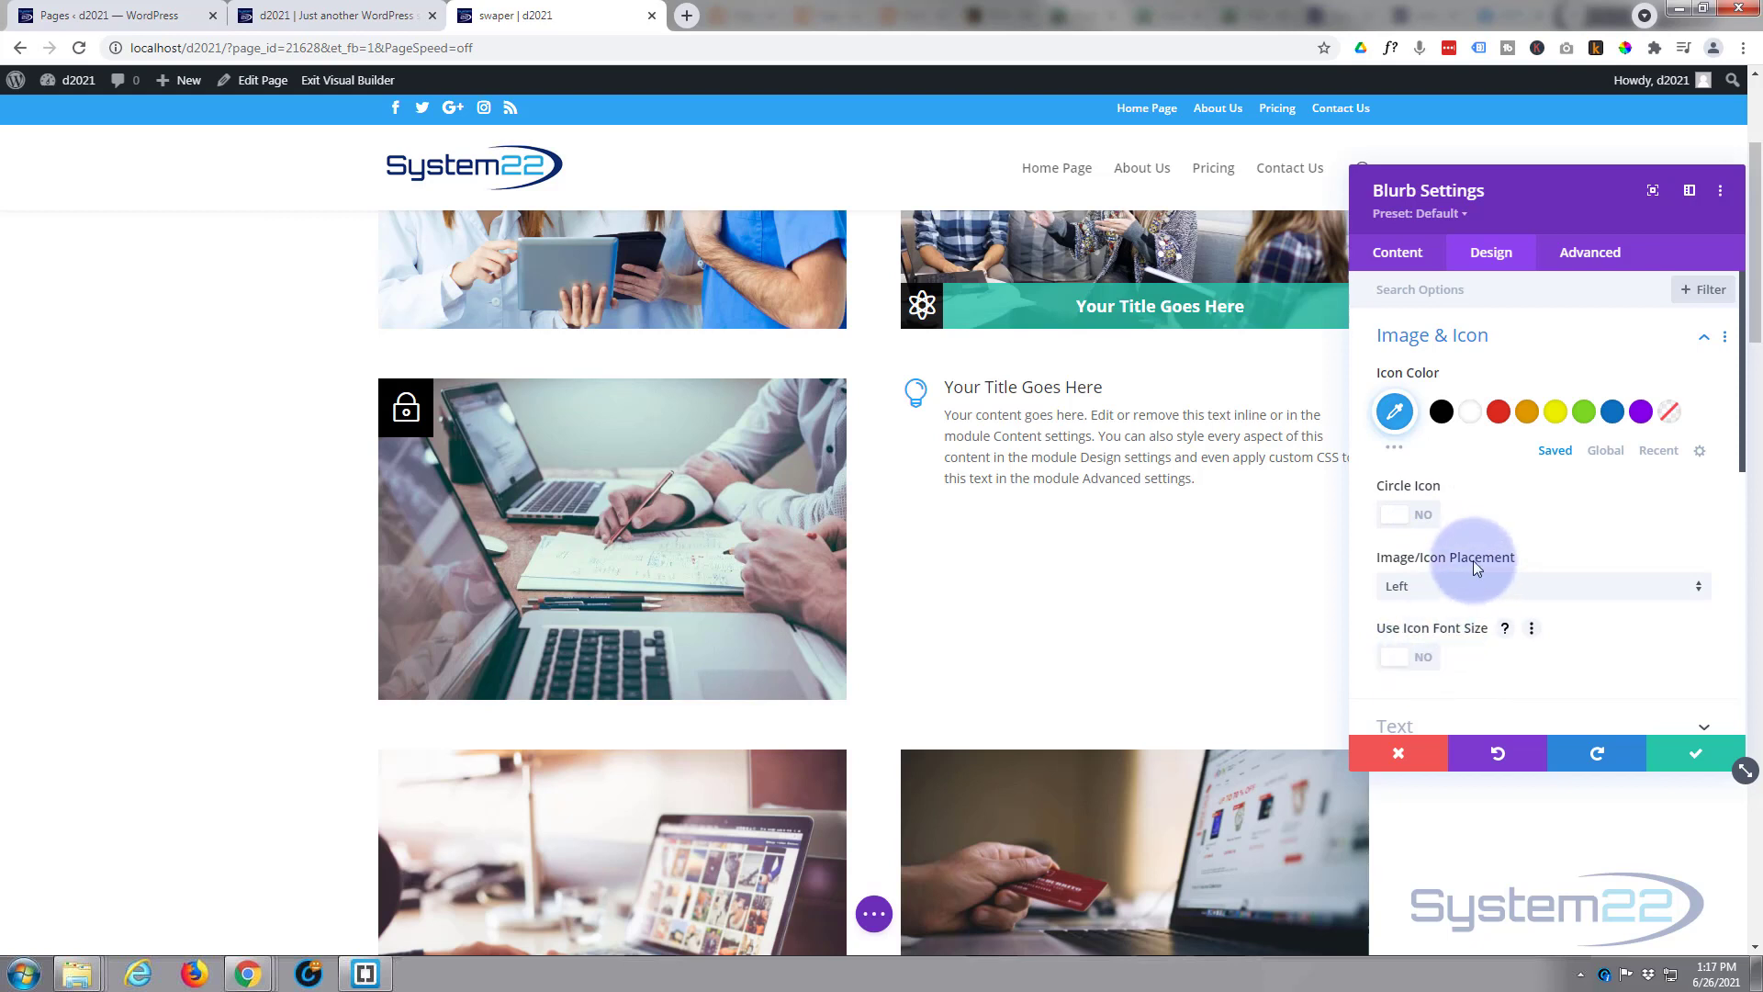
{"action": "scroll", "coordinate": [1472, 562], "scroll_direction": "down", "scroll_amount": 2}
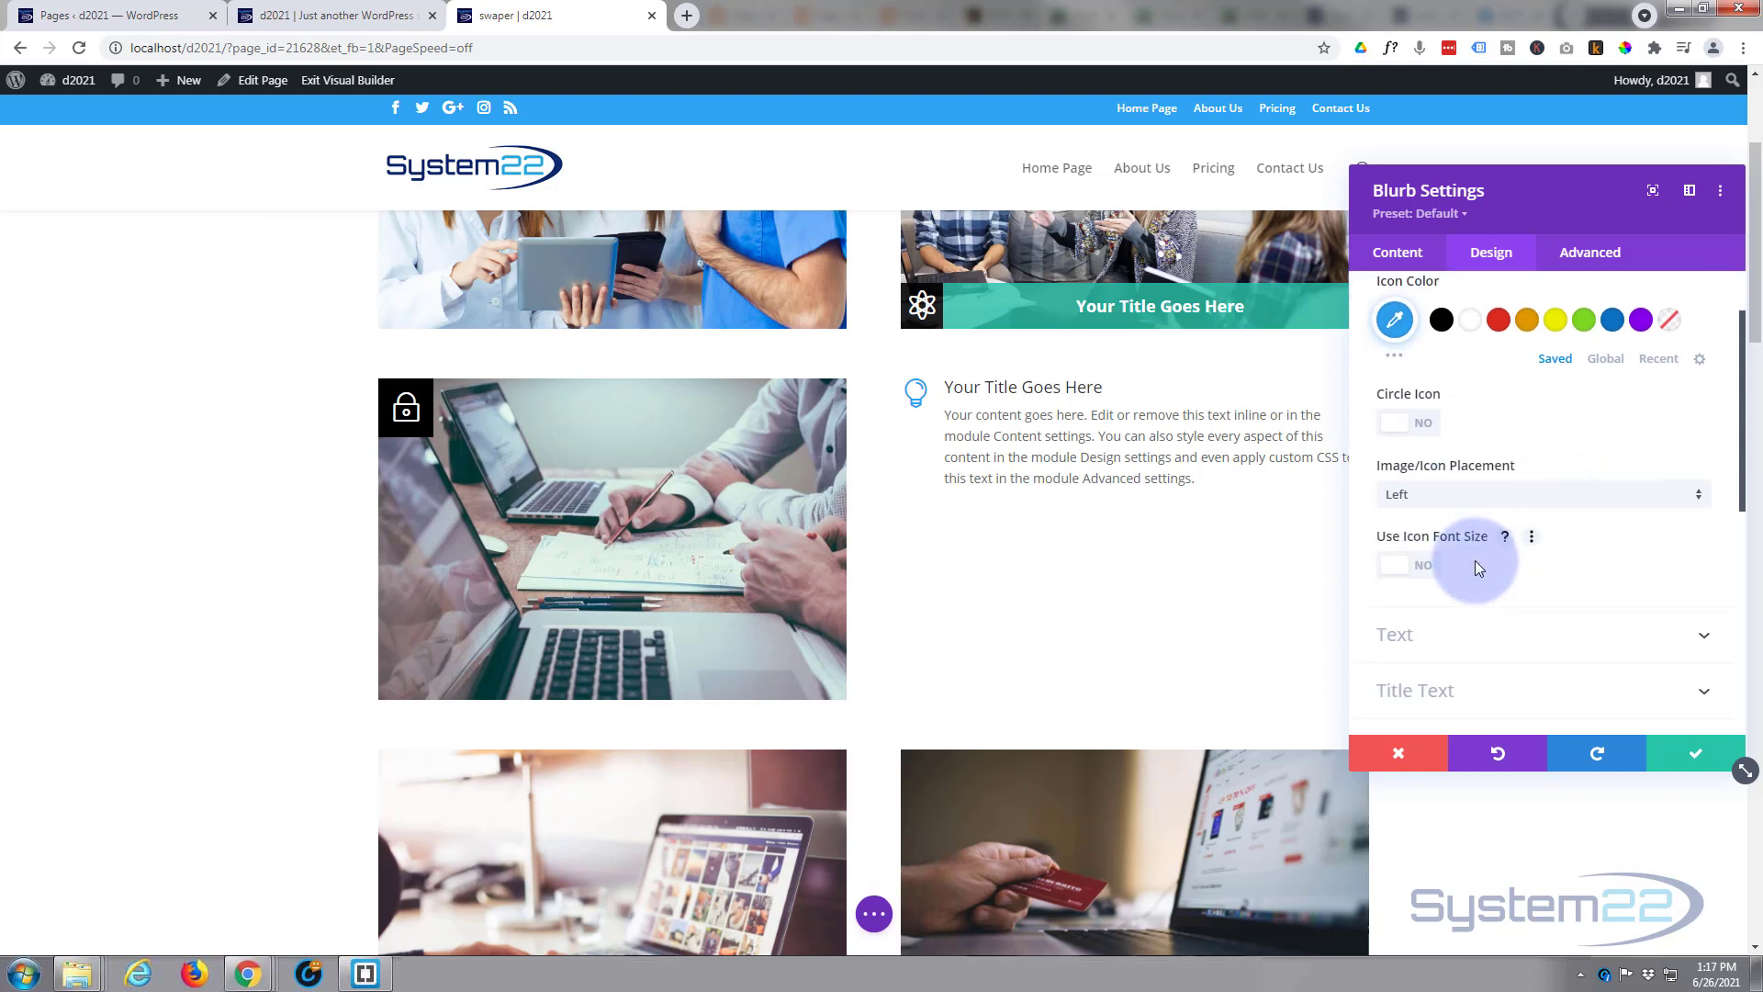
{"action": "left_click", "coordinate": [1473, 323]}
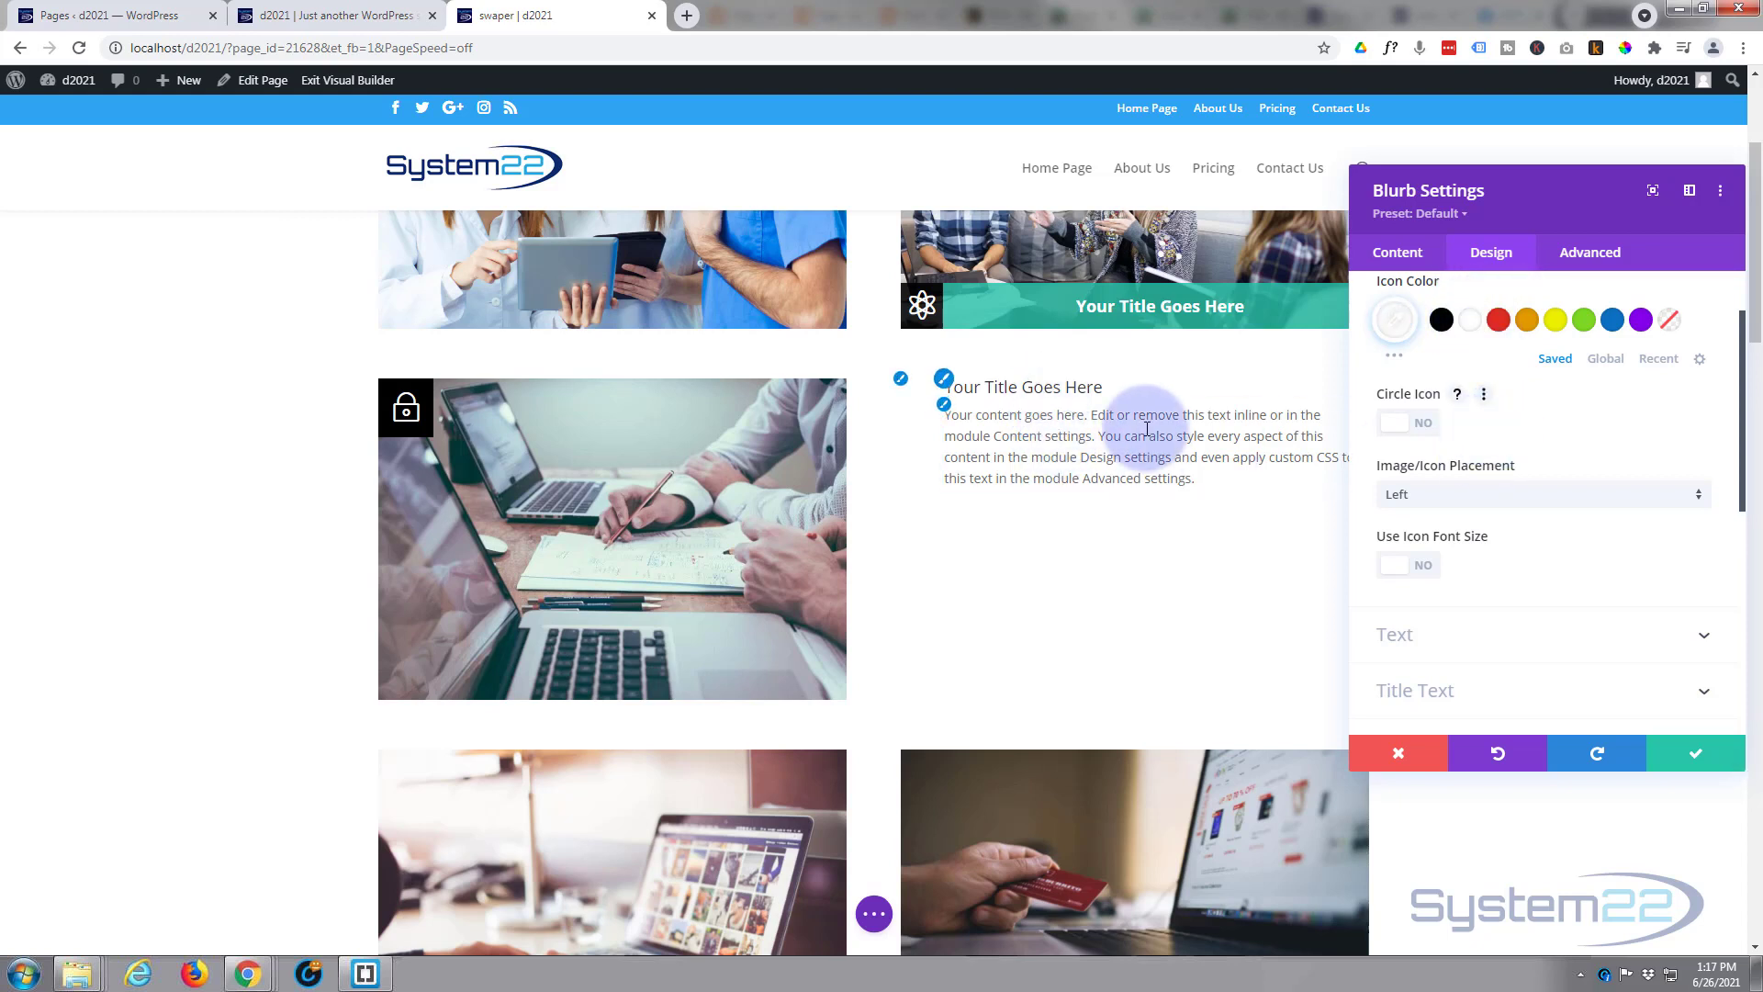
Set the blurb's text color to Light in its design settings.
{"action": "scroll", "coordinate": [1517, 389], "scroll_direction": "down", "scroll_amount": 5}
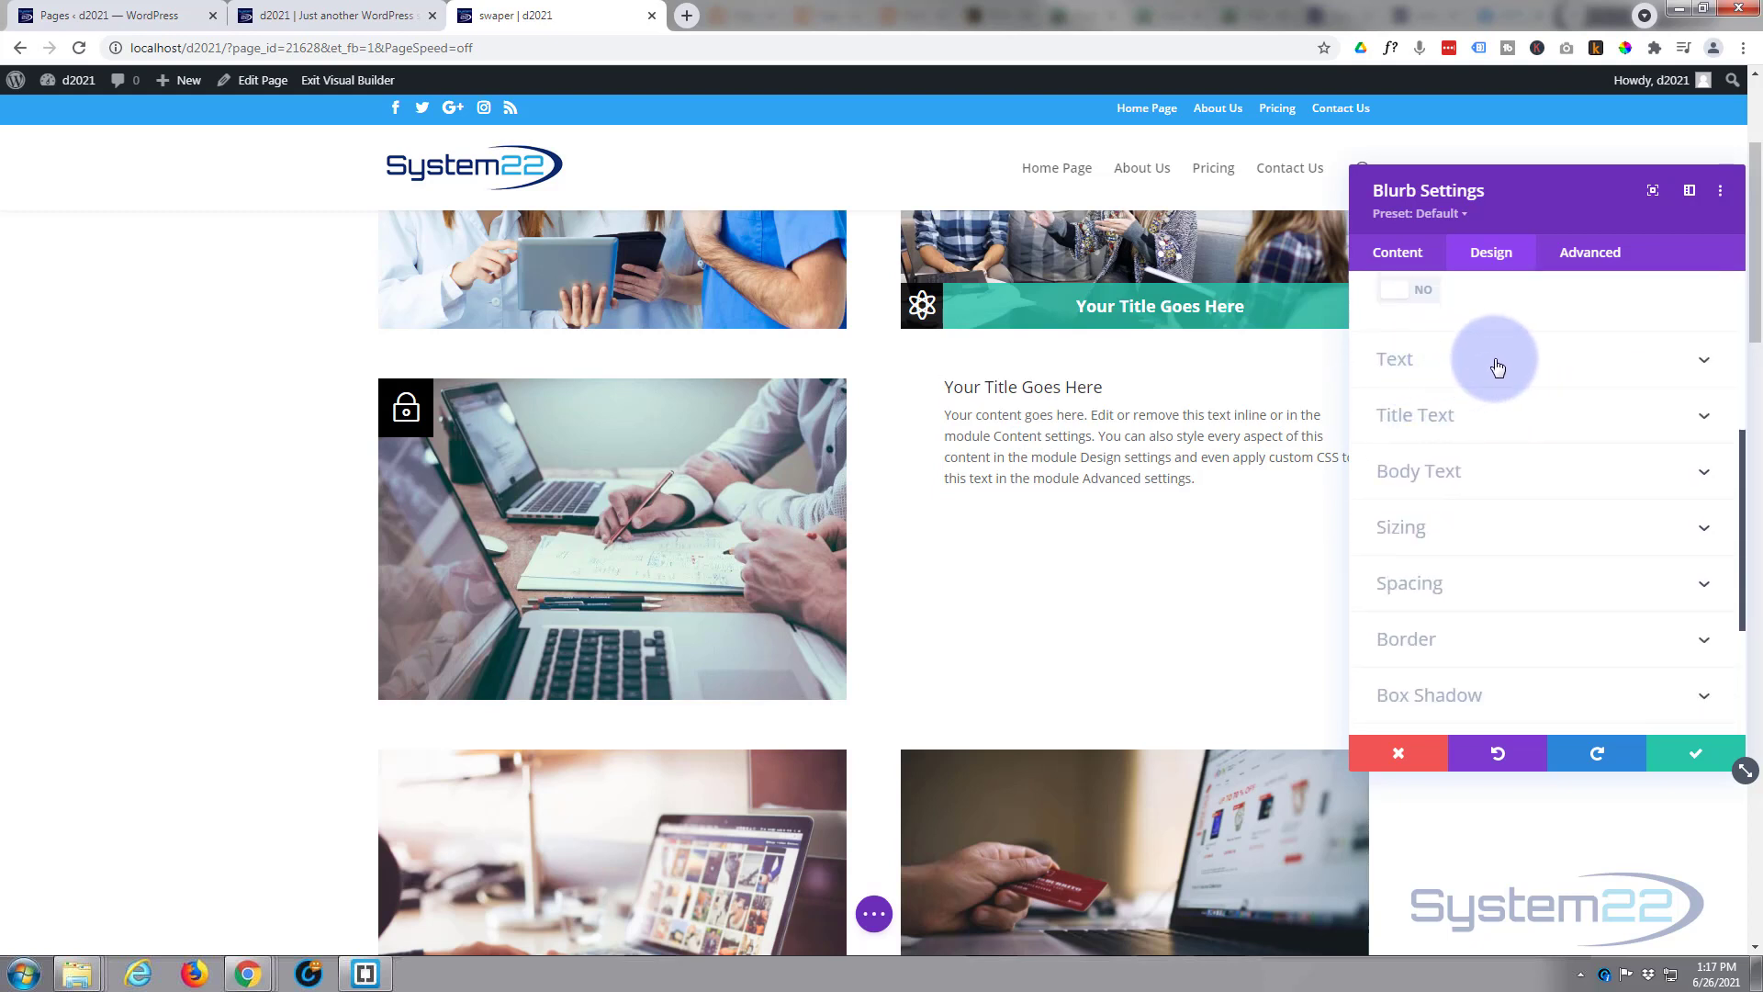
{"action": "left_click", "coordinate": [1496, 360]}
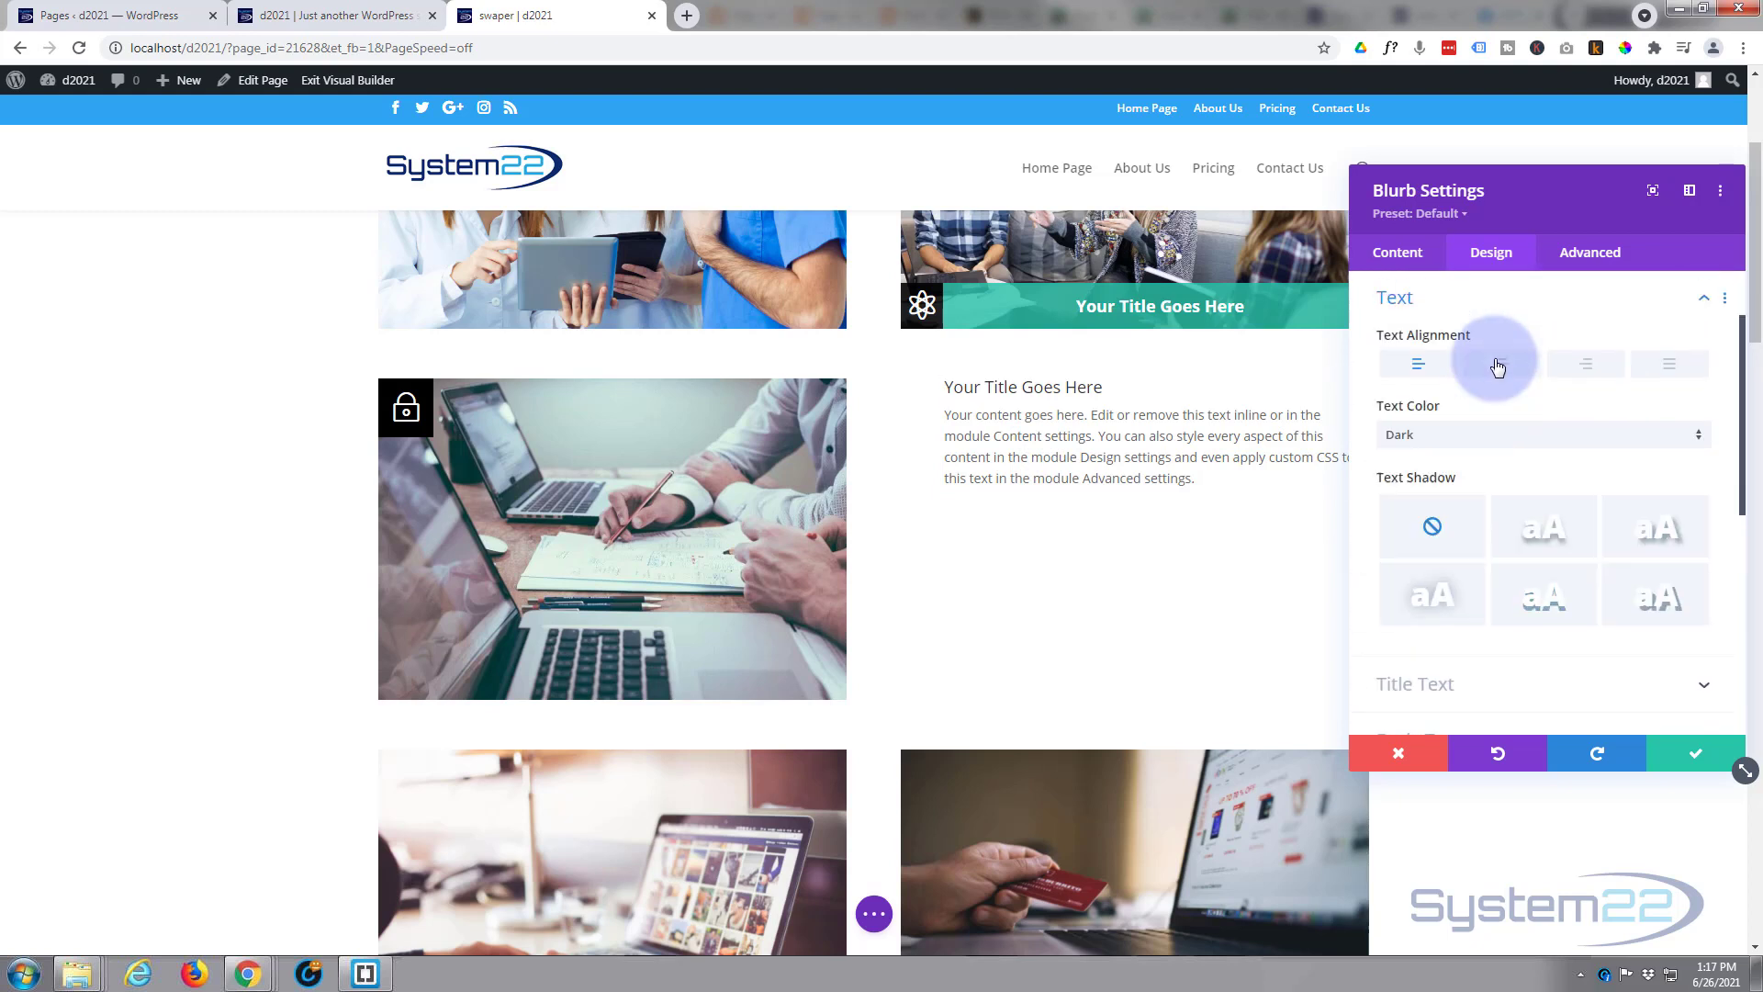
{"action": "left_click", "coordinate": [1474, 439]}
{"action": "left_click", "coordinate": [1469, 456]}
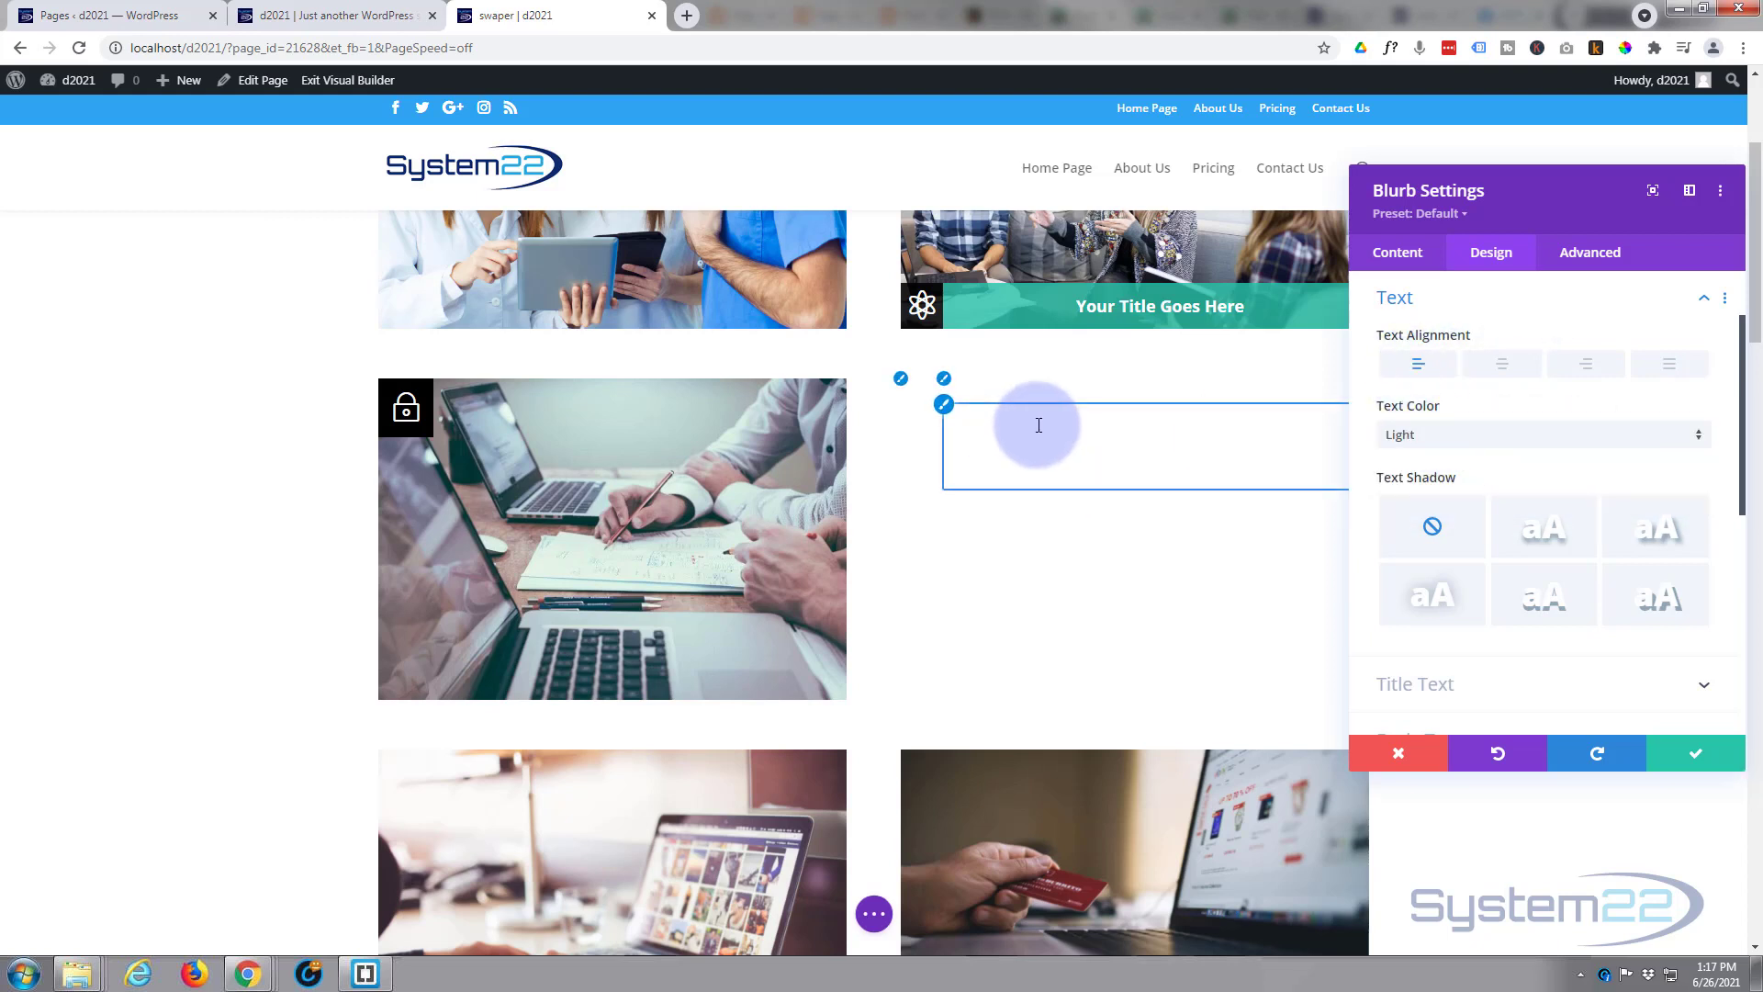
Add a gradient background to the blurb and set its first color to black.
{"action": "left_click", "coordinate": [1400, 254]}
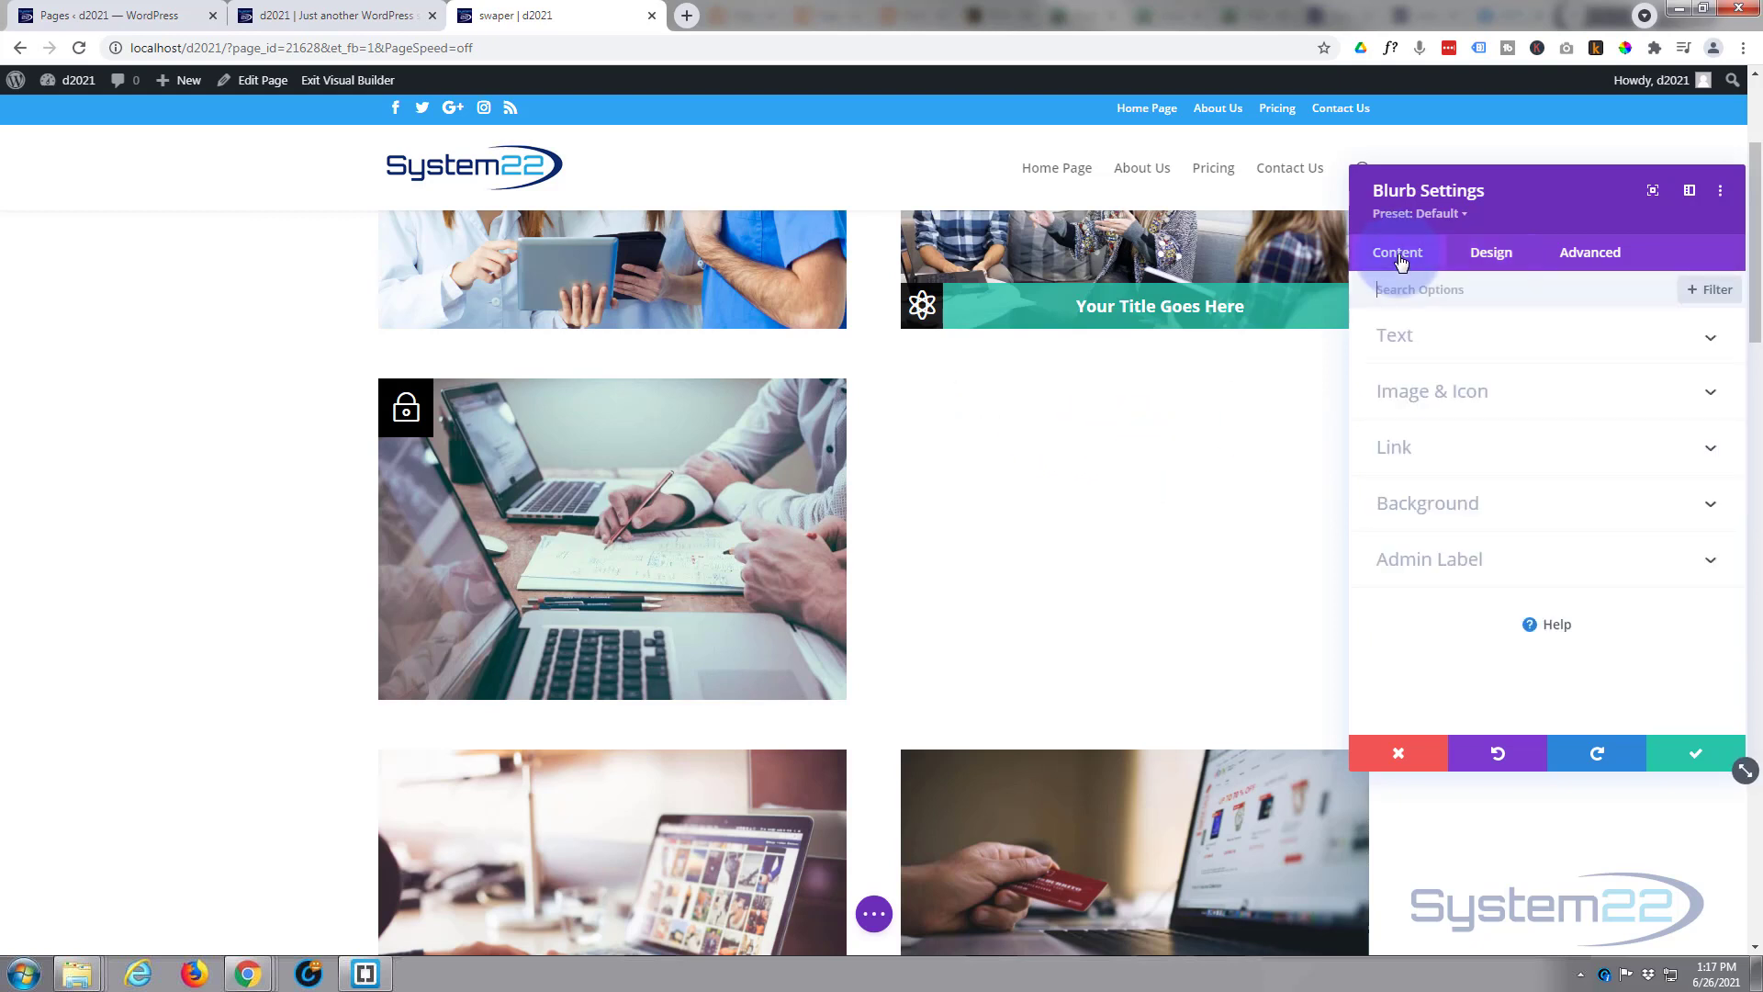
{"action": "left_click", "coordinate": [1515, 505]}
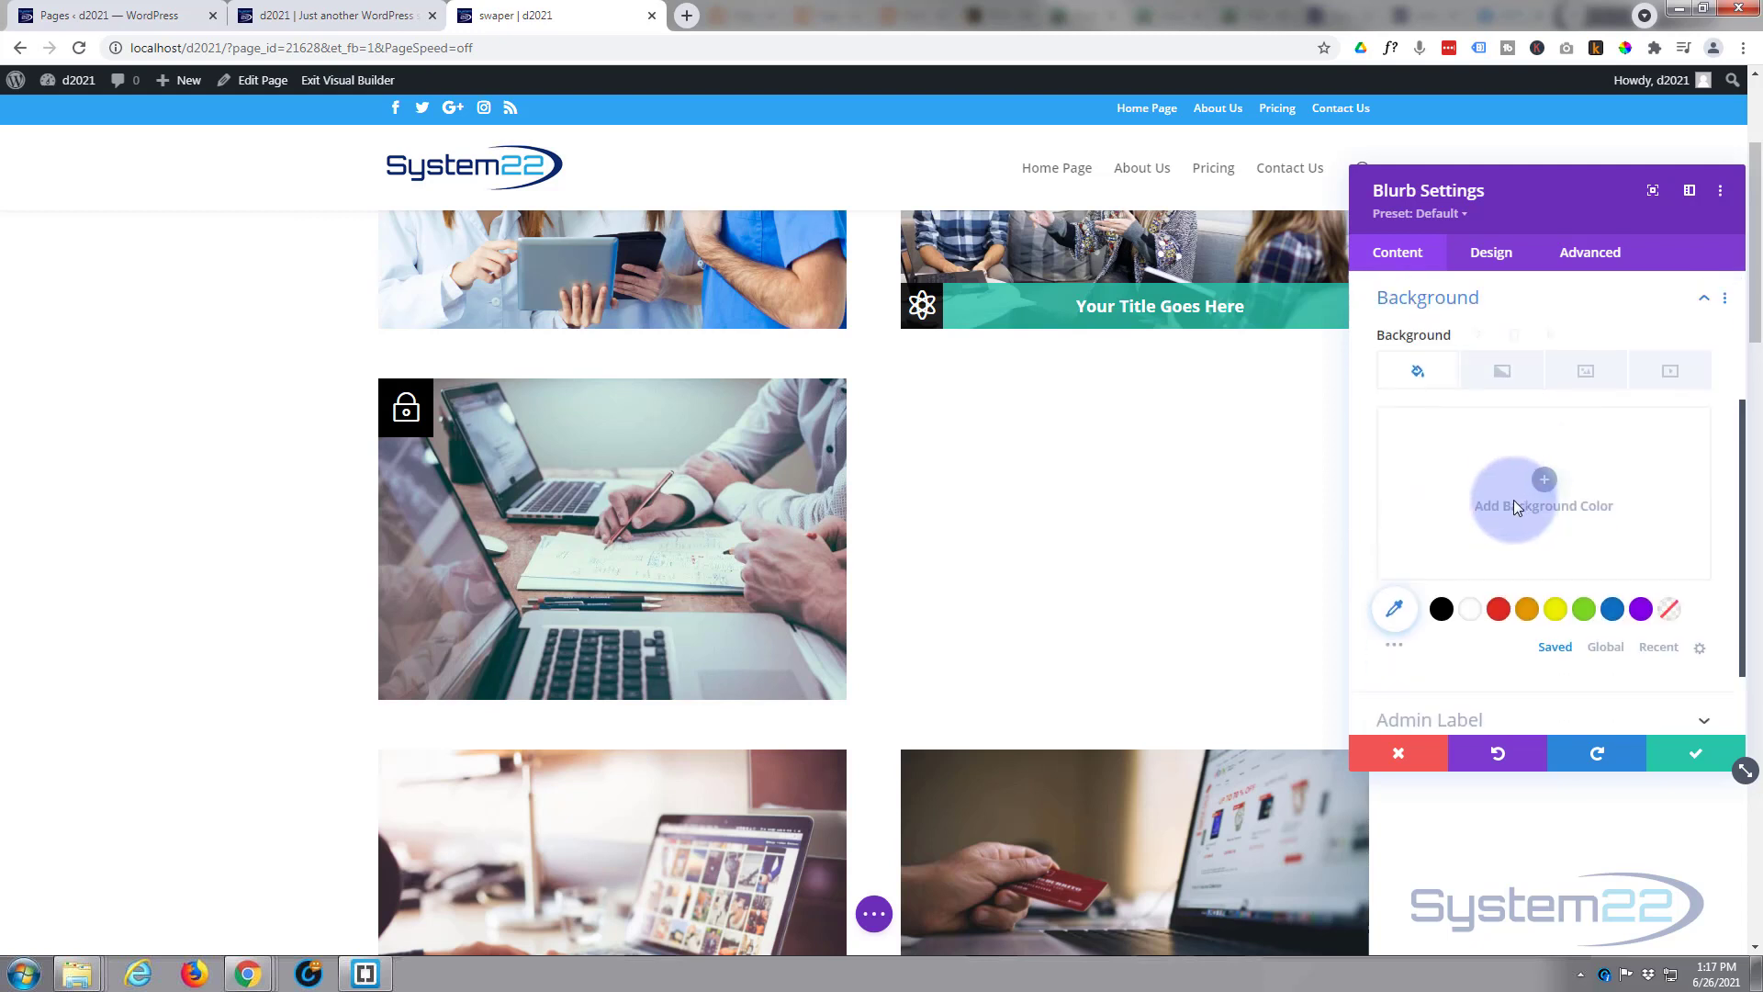
{"action": "left_click", "coordinate": [1504, 378]}
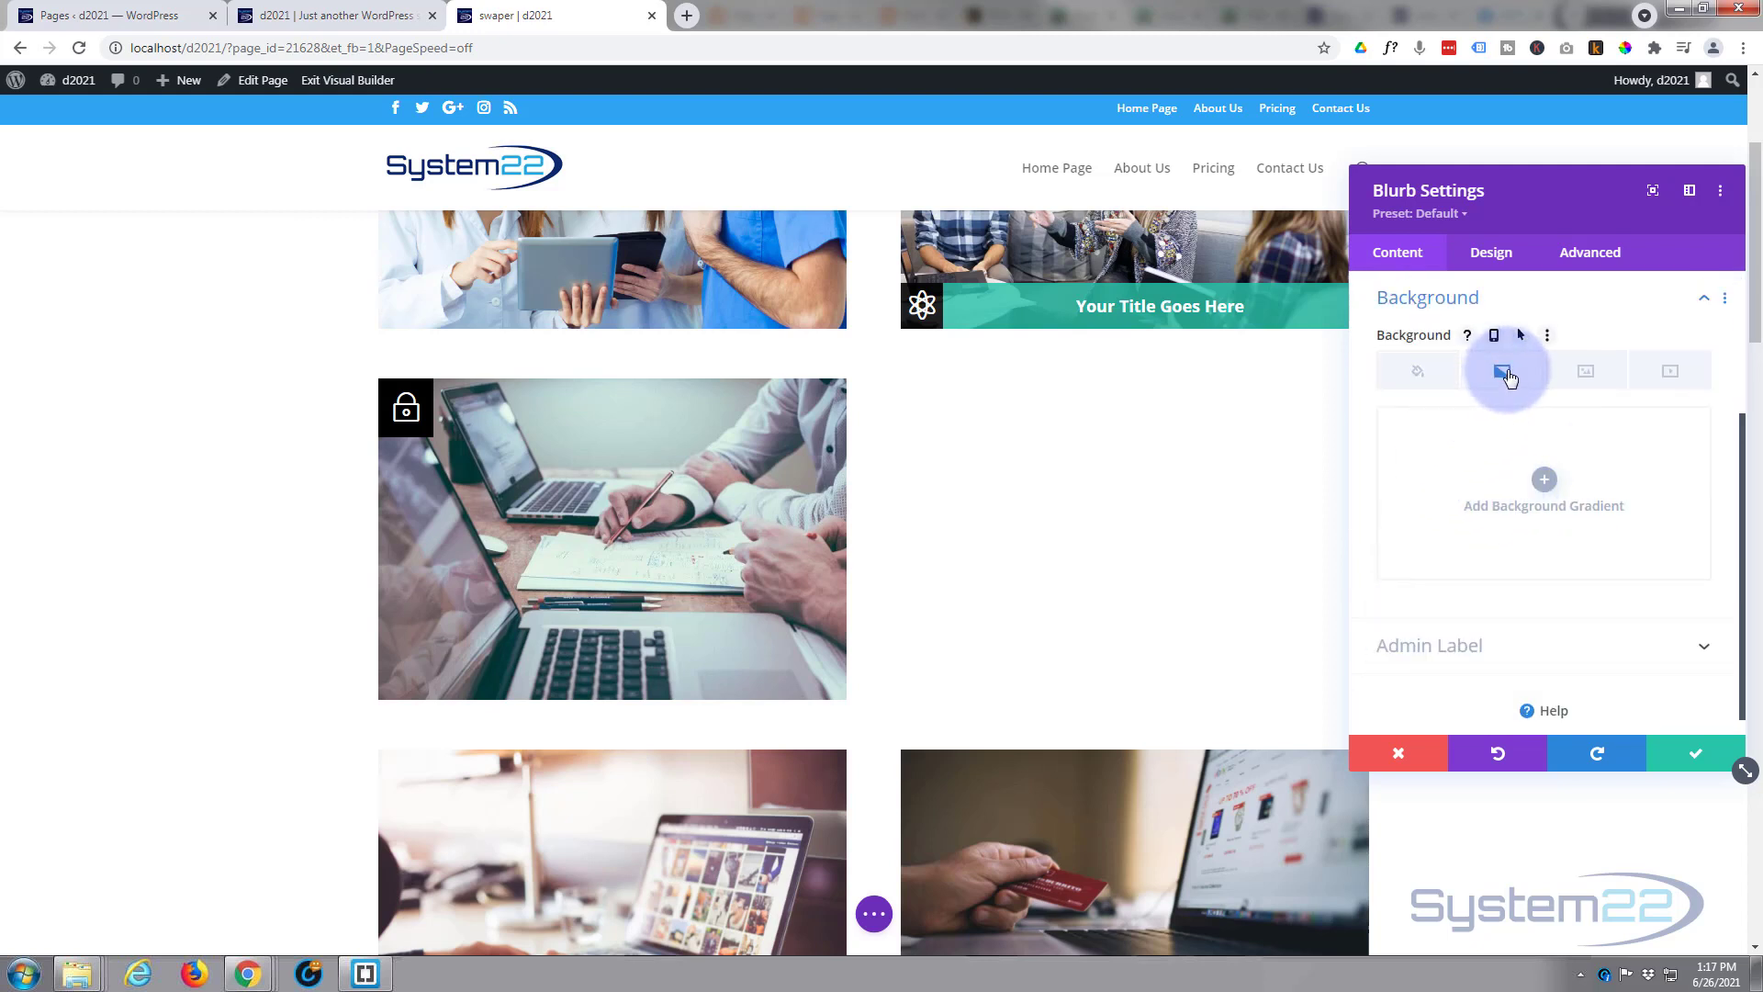
{"action": "left_click", "coordinate": [1544, 479]}
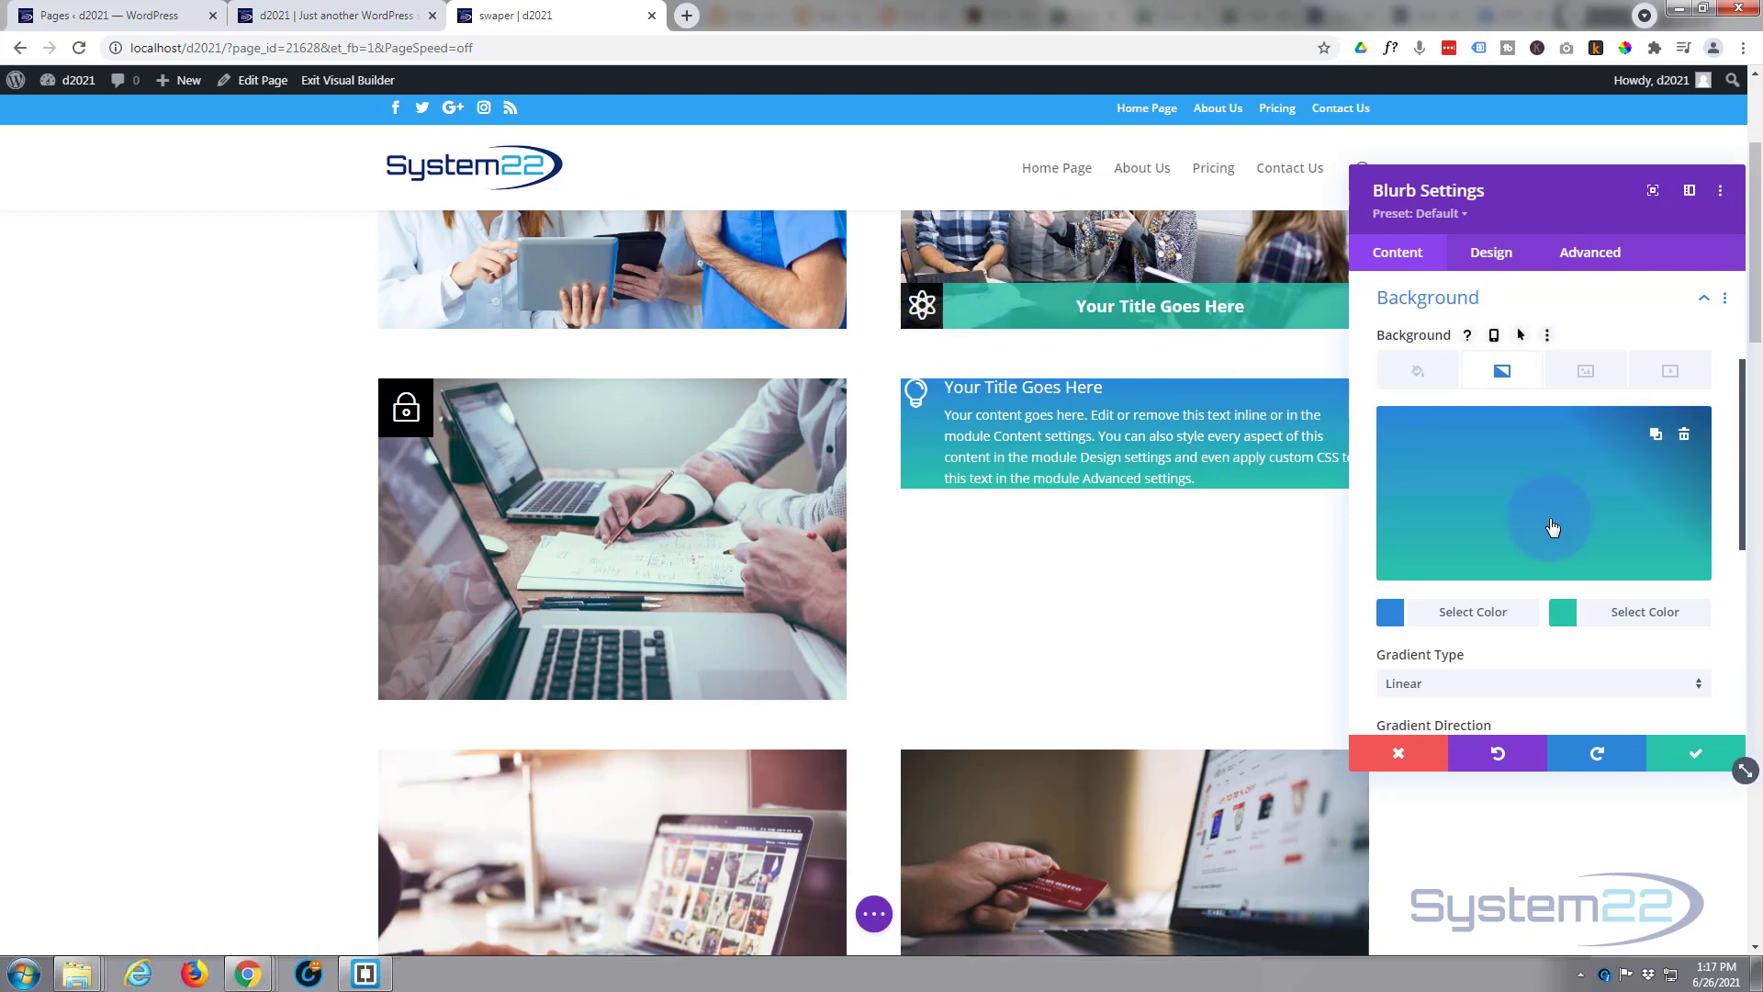
{"action": "left_click", "coordinate": [1472, 615]}
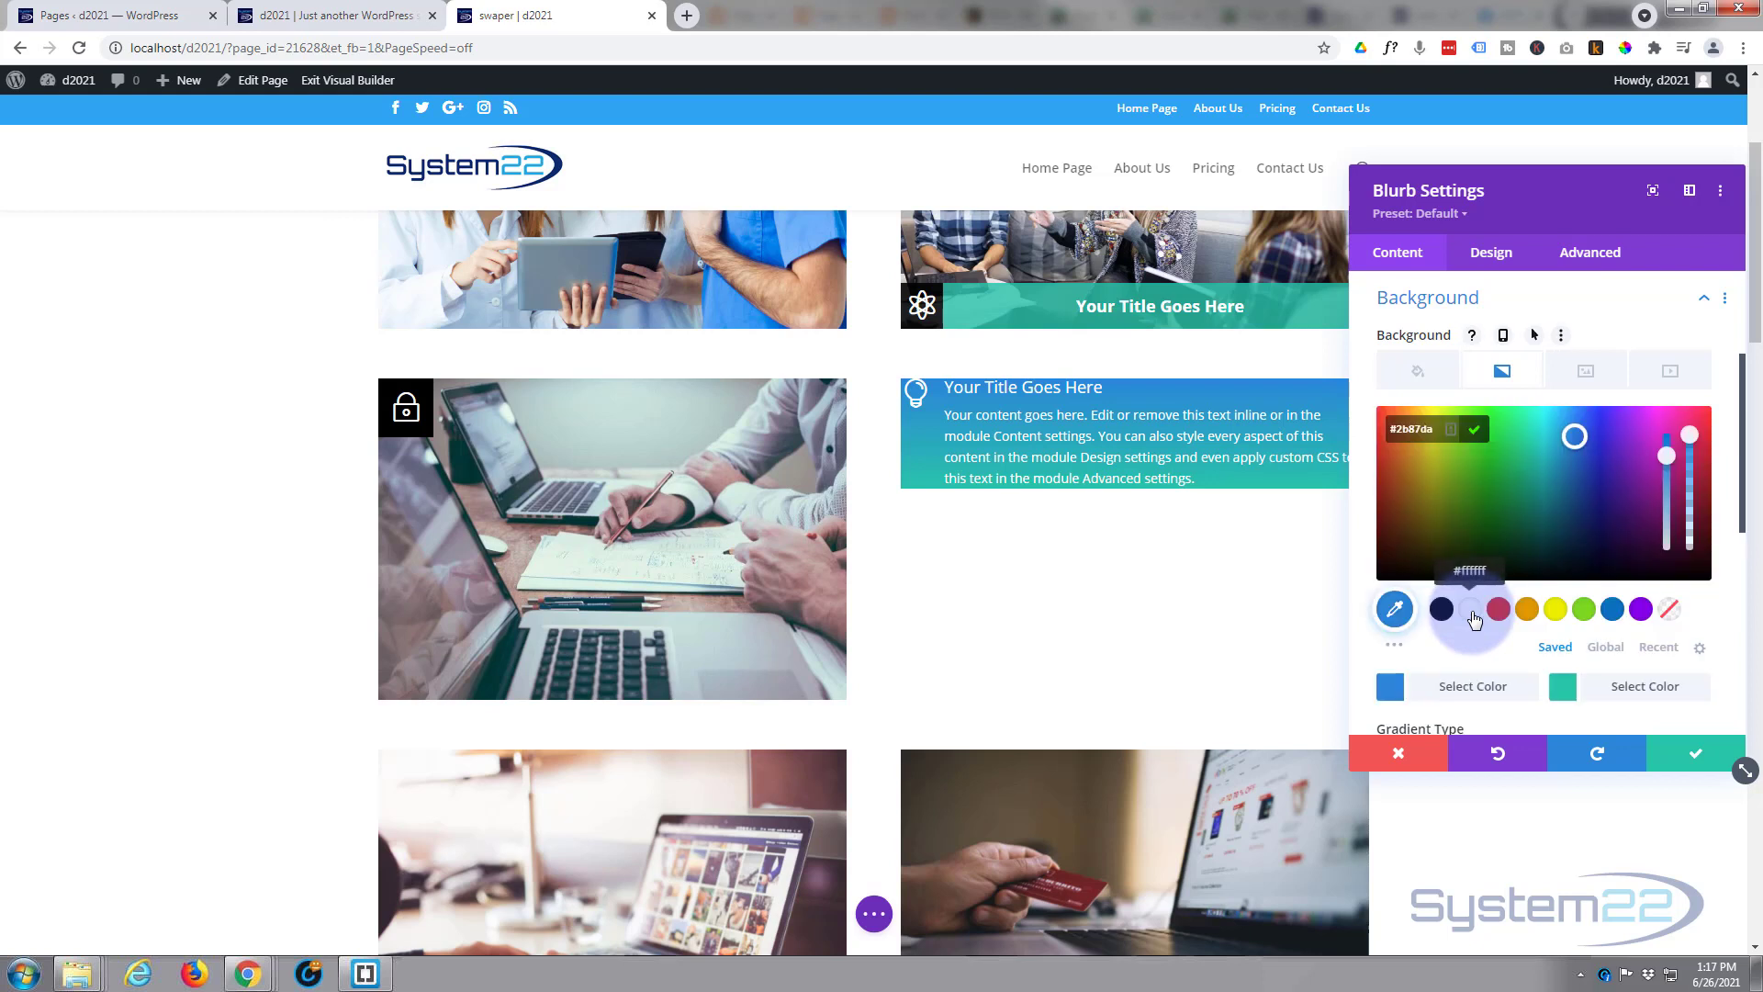
{"action": "left_click", "coordinate": [1441, 613]}
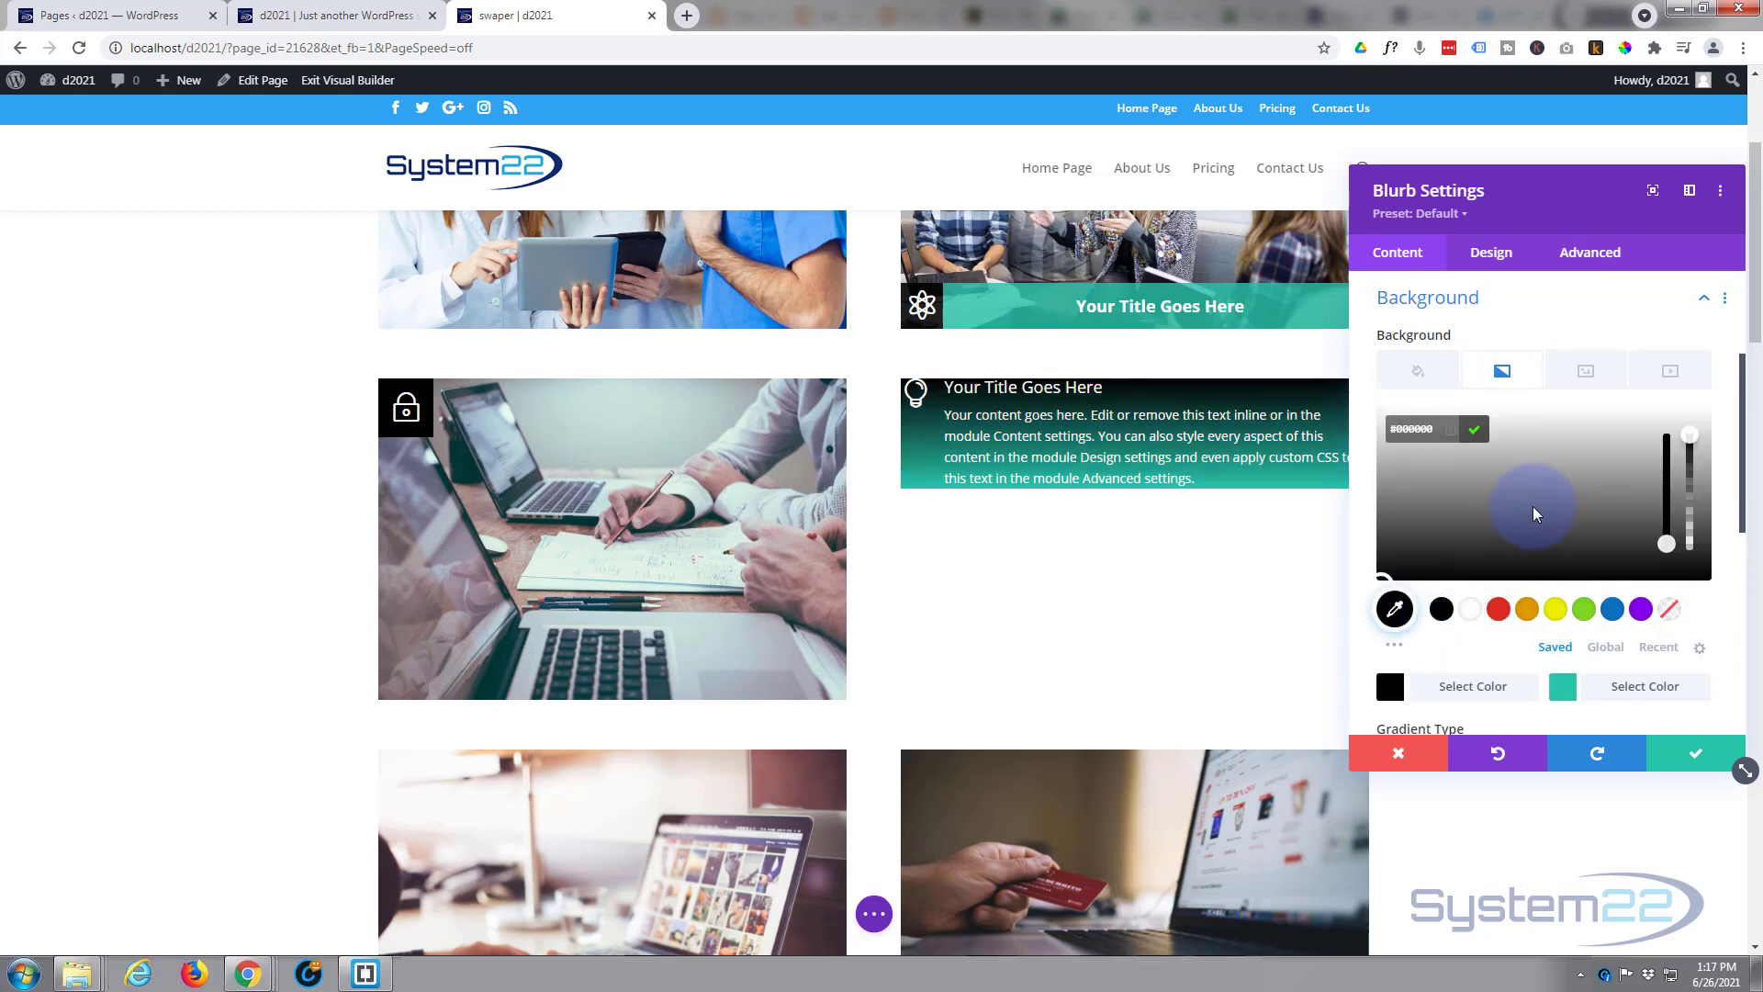
{"action": "scroll", "coordinate": [1534, 497], "scroll_direction": "down", "scroll_amount": 2}
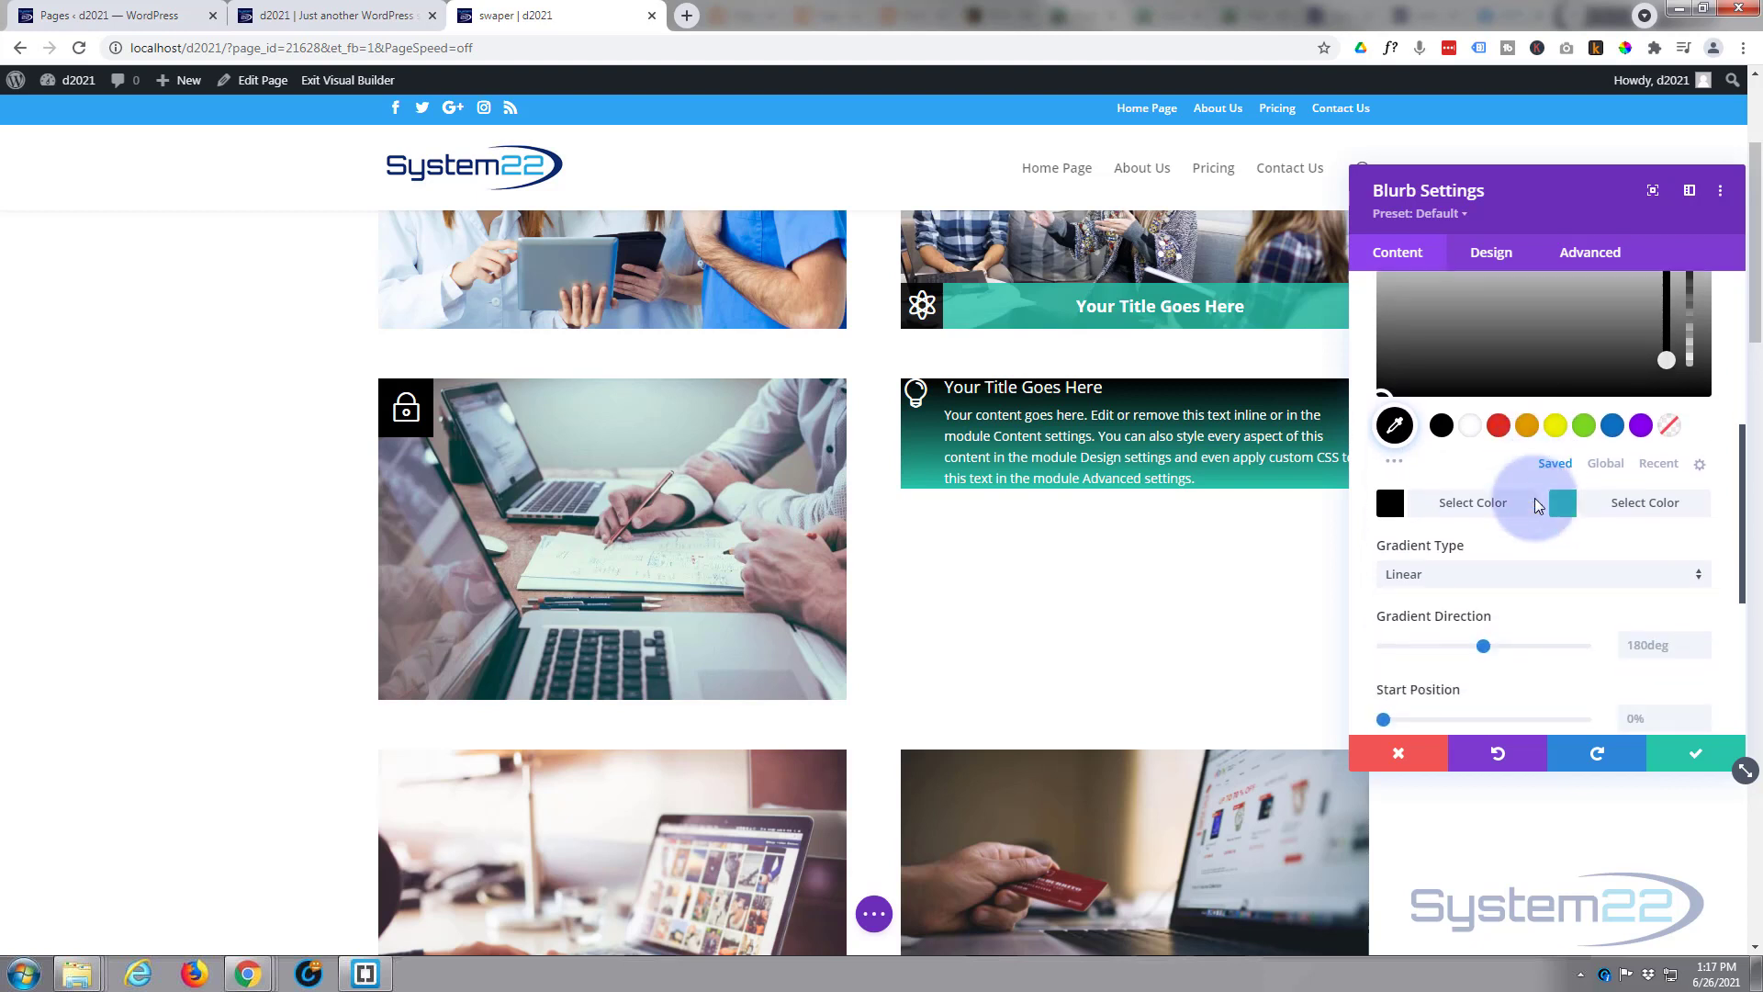
Set the blurb gradient's direction to 90deg and both its start and end positions to 10%.
{"action": "scroll", "coordinate": [1534, 498], "scroll_direction": "down", "scroll_amount": 1}
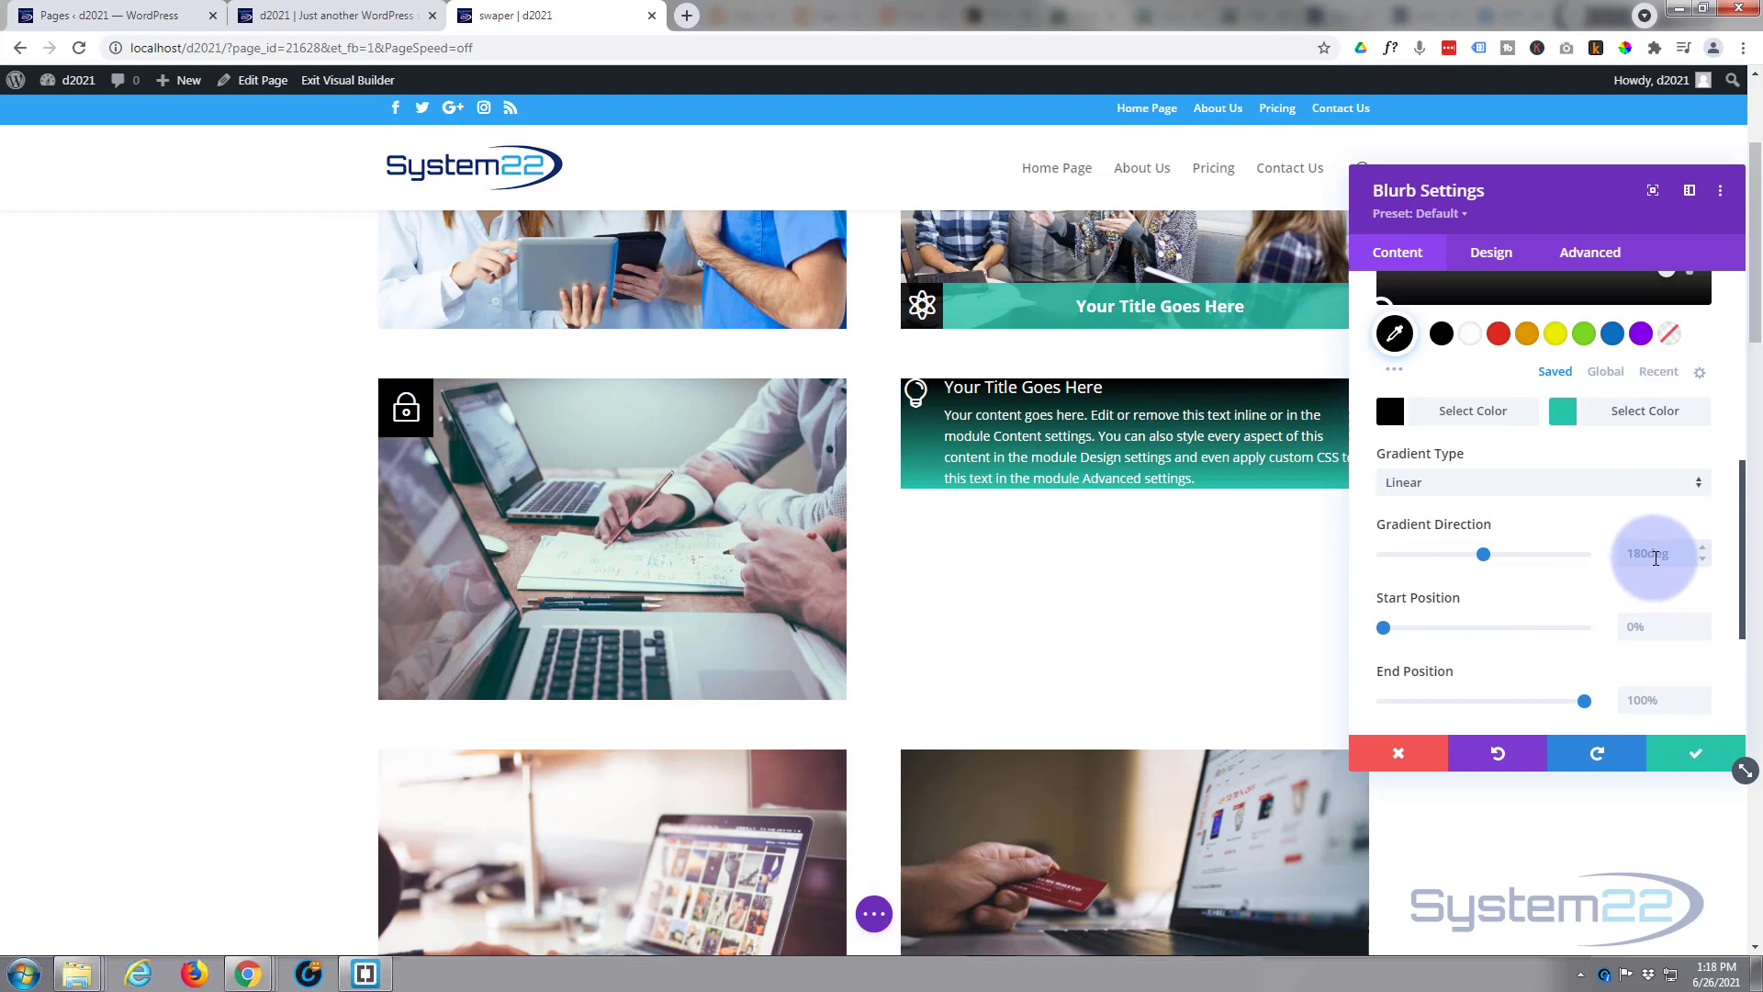
{"action": "left_click_drag", "start_coordinate": [1482, 557], "coordinate": [1435, 533]}
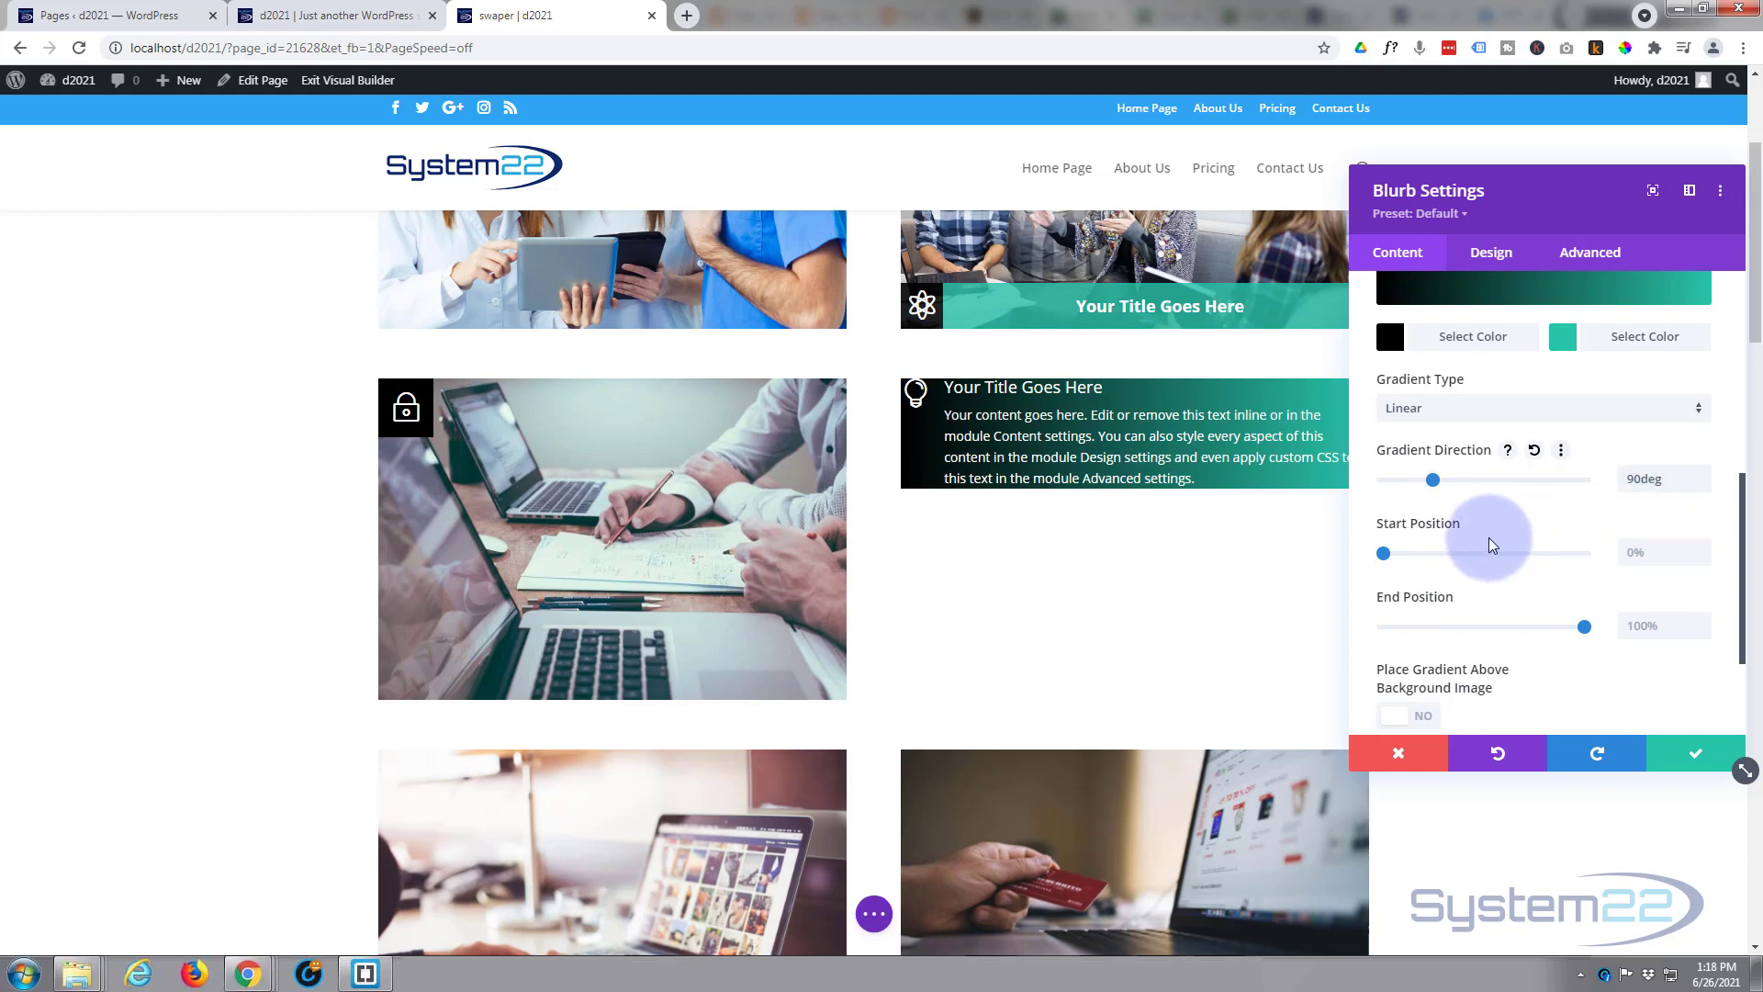
{"action": "left_click_drag", "start_coordinate": [1383, 552], "coordinate": [1409, 555]}
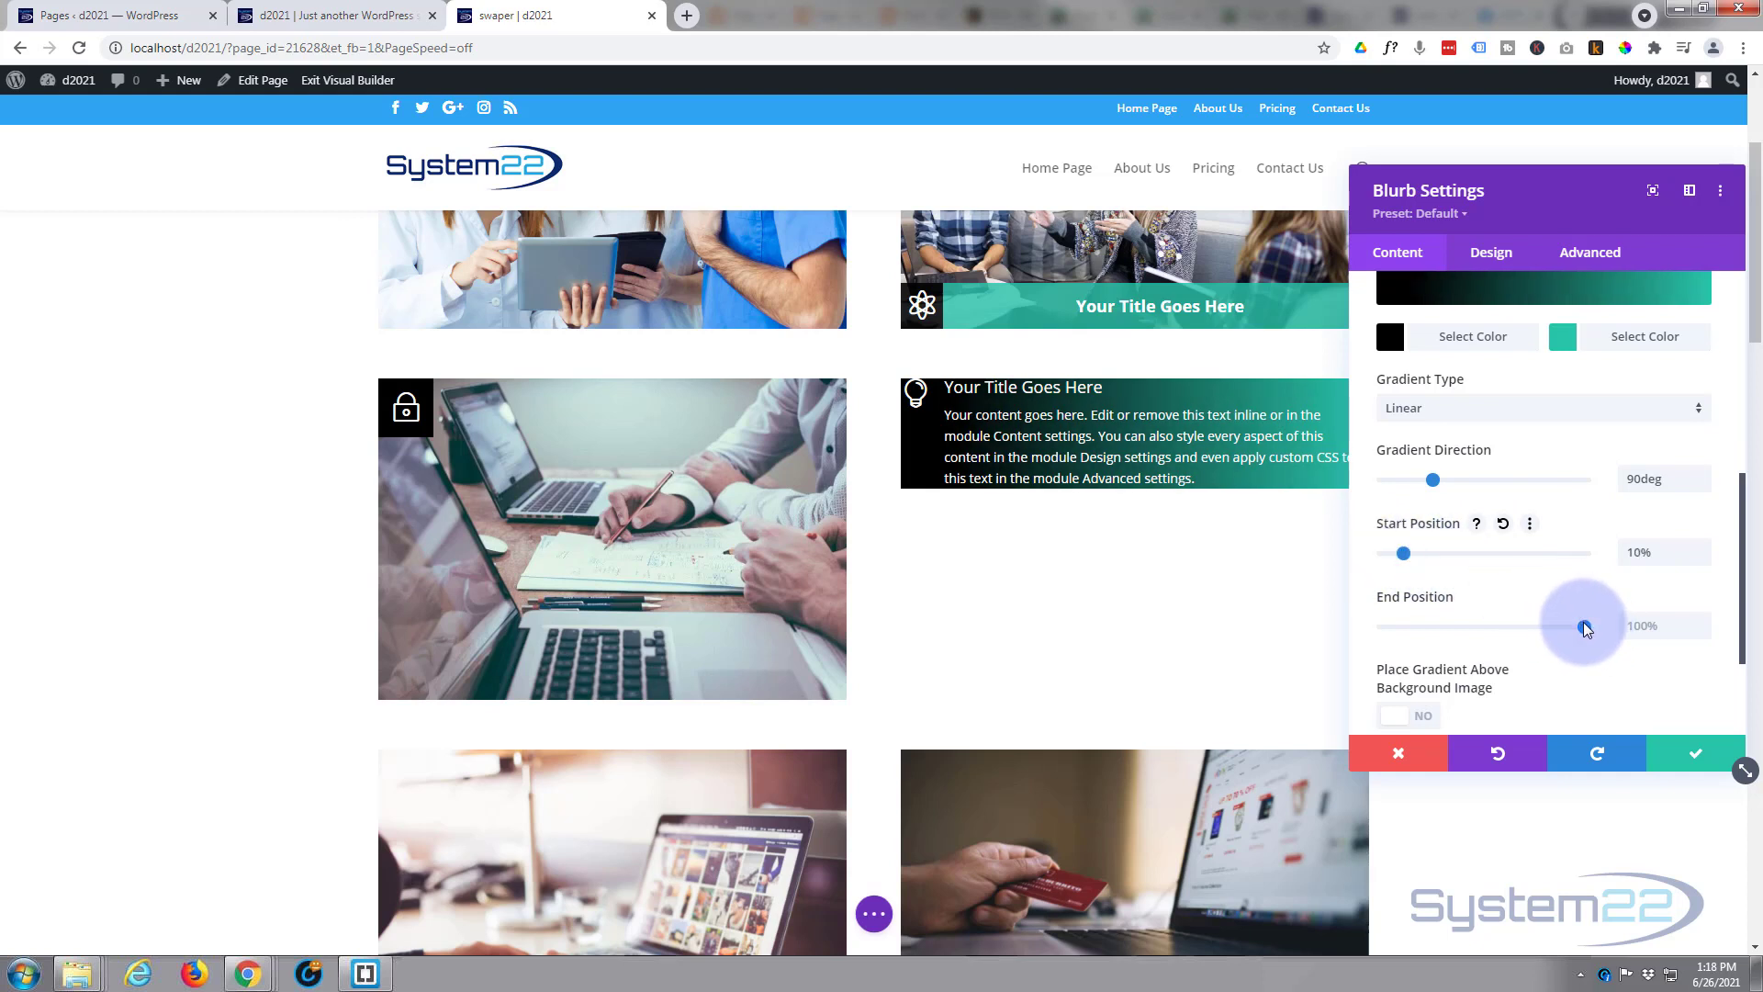
{"action": "left_click_drag", "start_coordinate": [1582, 625], "coordinate": [1406, 621]}
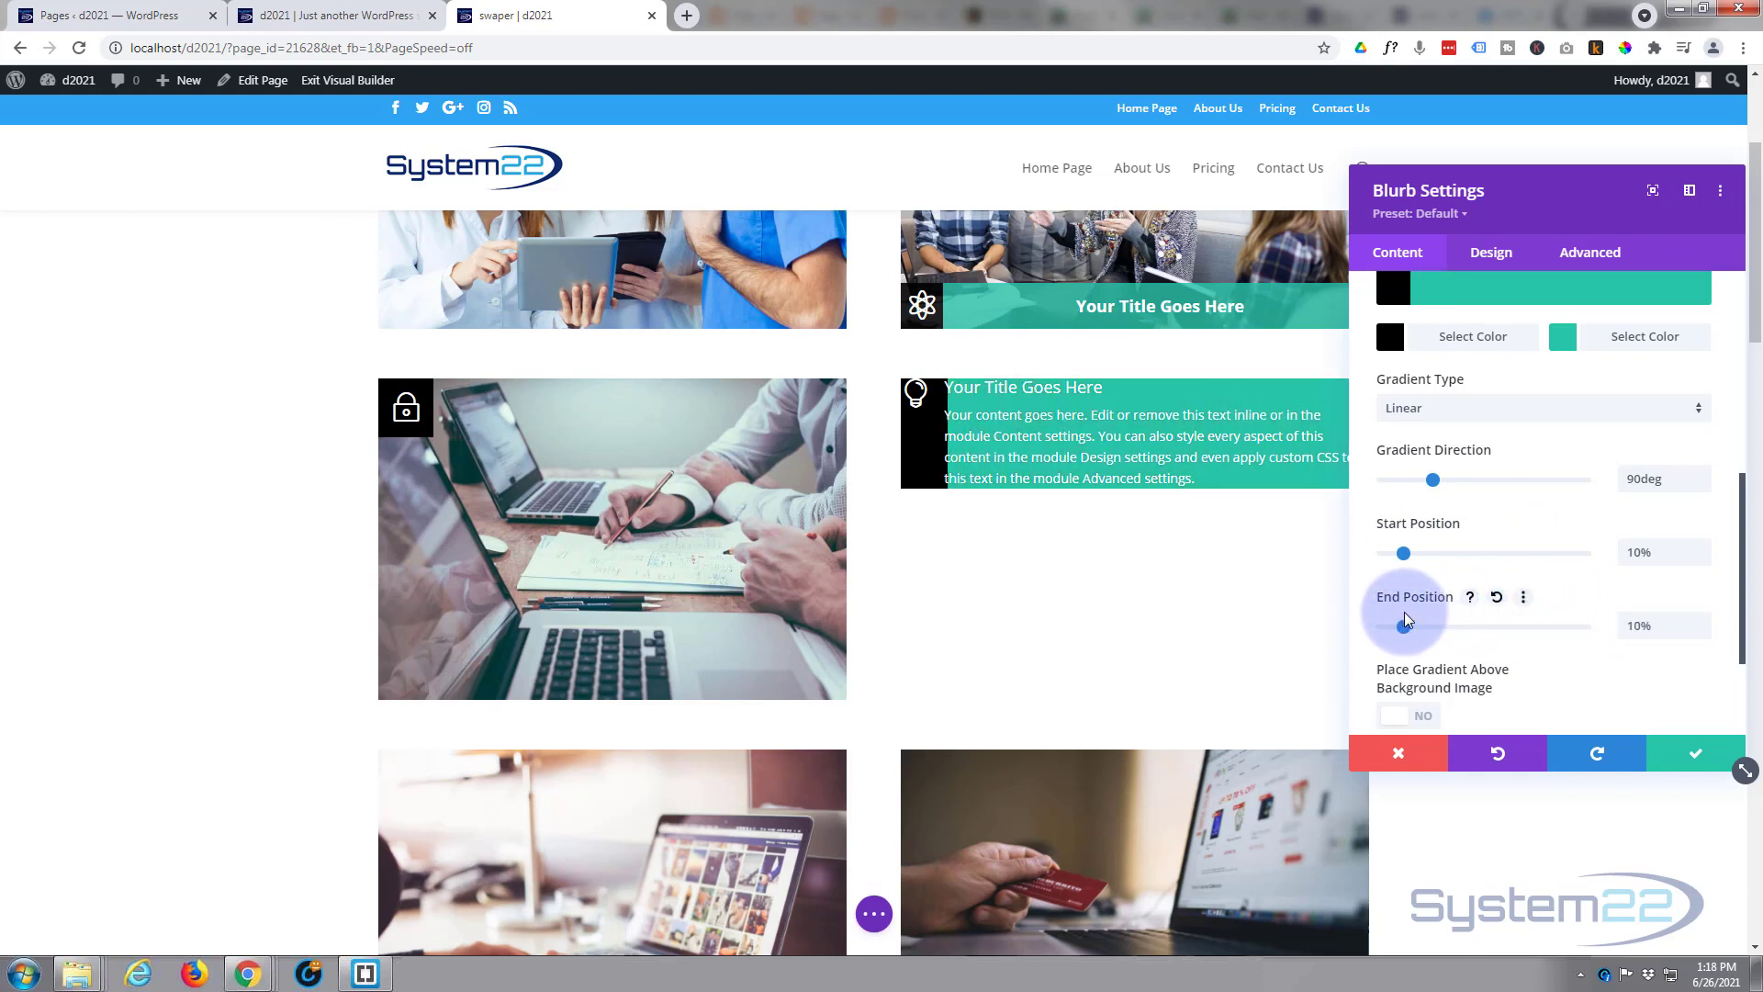
Fine-tune the blurb gradient by setting both its start and end positions to 8%.
{"action": "left_click", "coordinate": [1703, 560]}
{"action": "left_click", "coordinate": [1703, 560]}
{"action": "left_click", "coordinate": [1703, 560]}
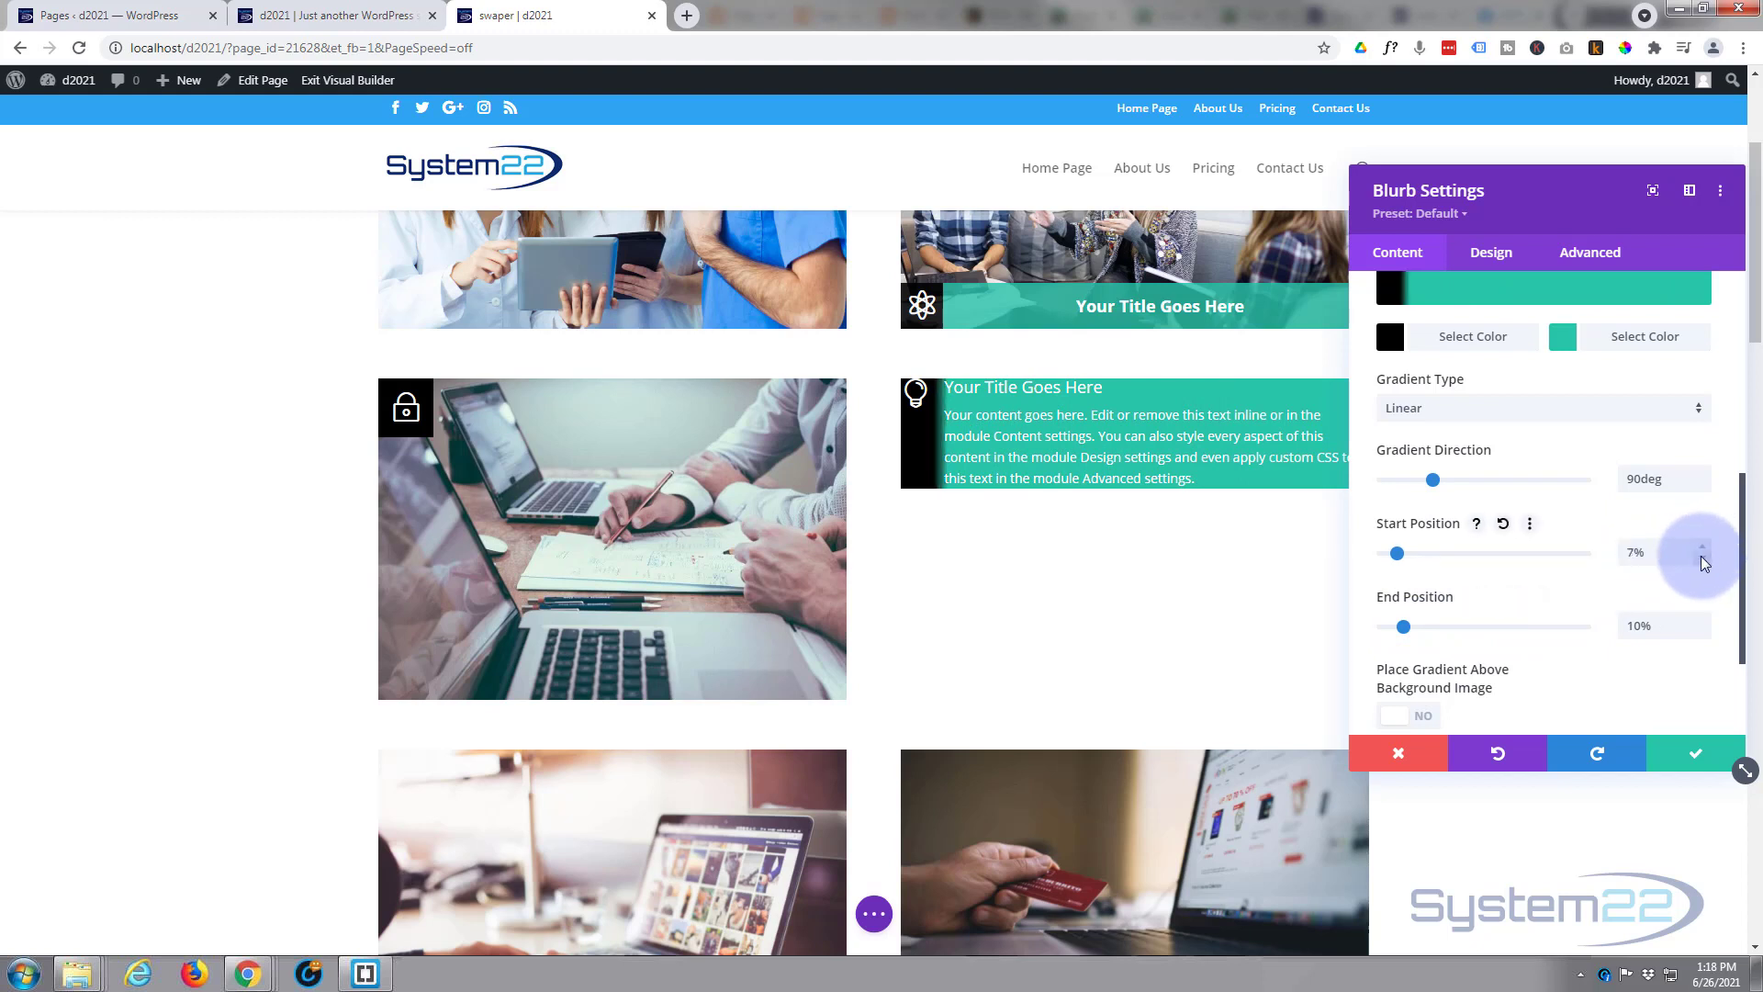
{"action": "left_click", "coordinate": [1703, 560]}
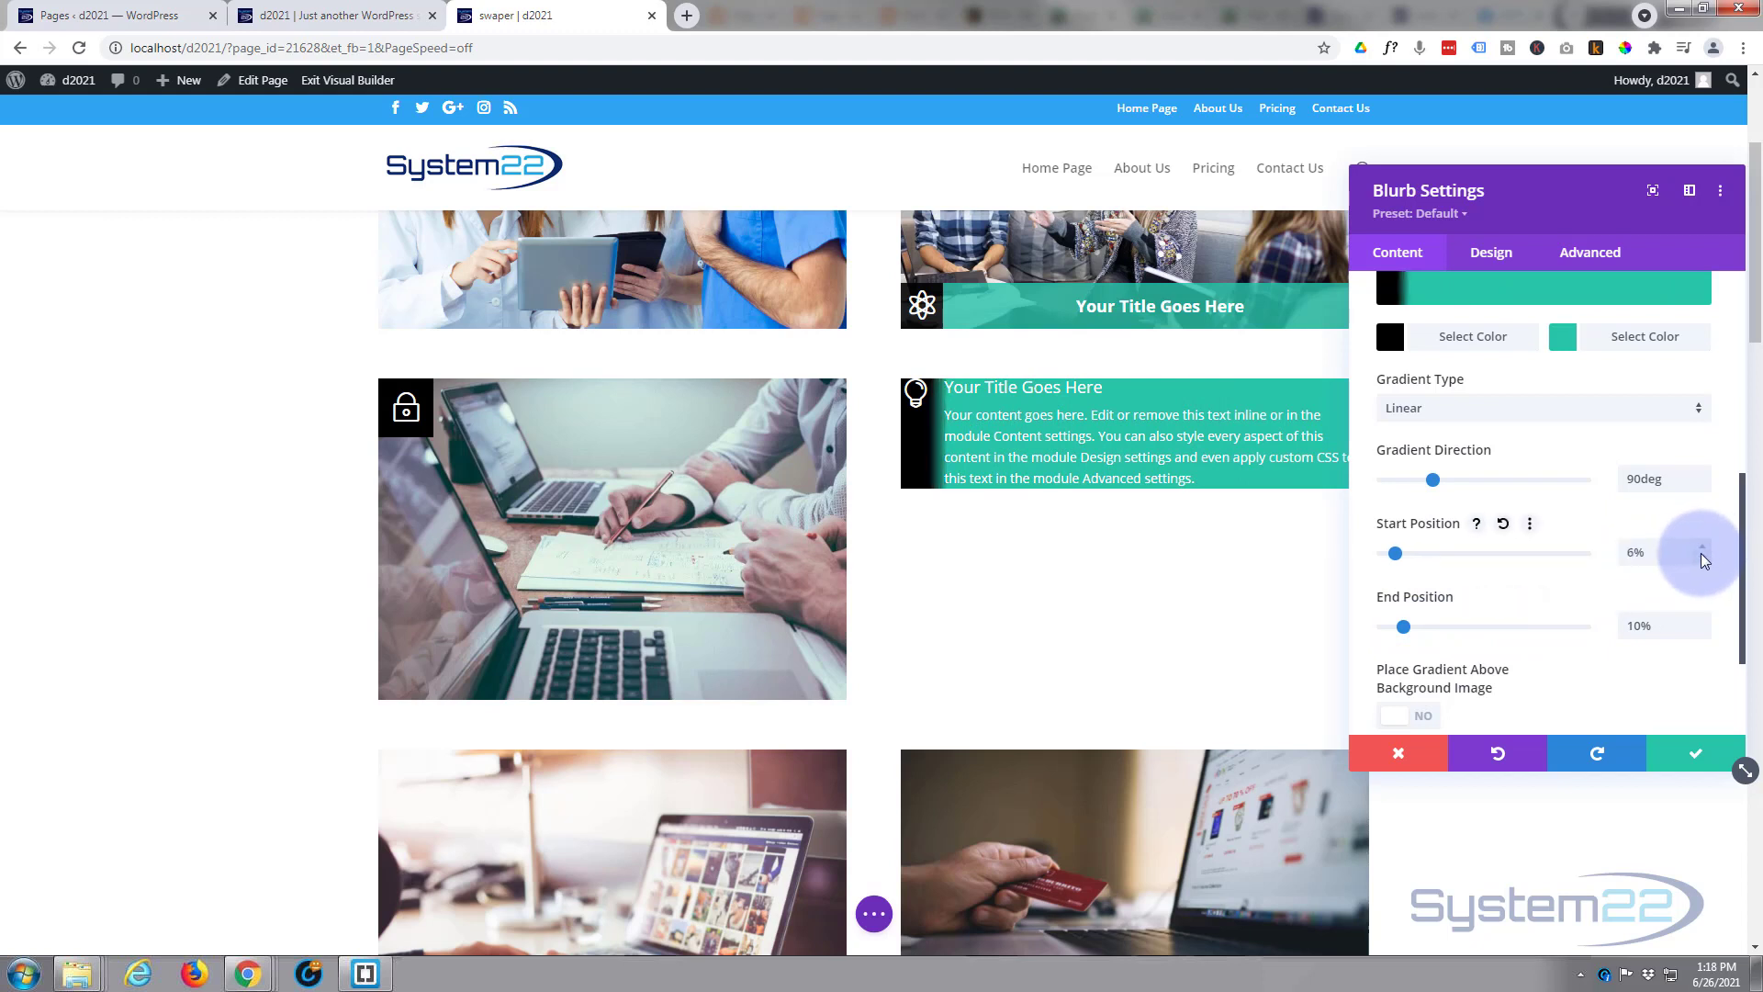
{"action": "left_click", "coordinate": [1703, 633]}
{"action": "left_click", "coordinate": [1703, 633]}
{"action": "left_click", "coordinate": [1703, 633]}
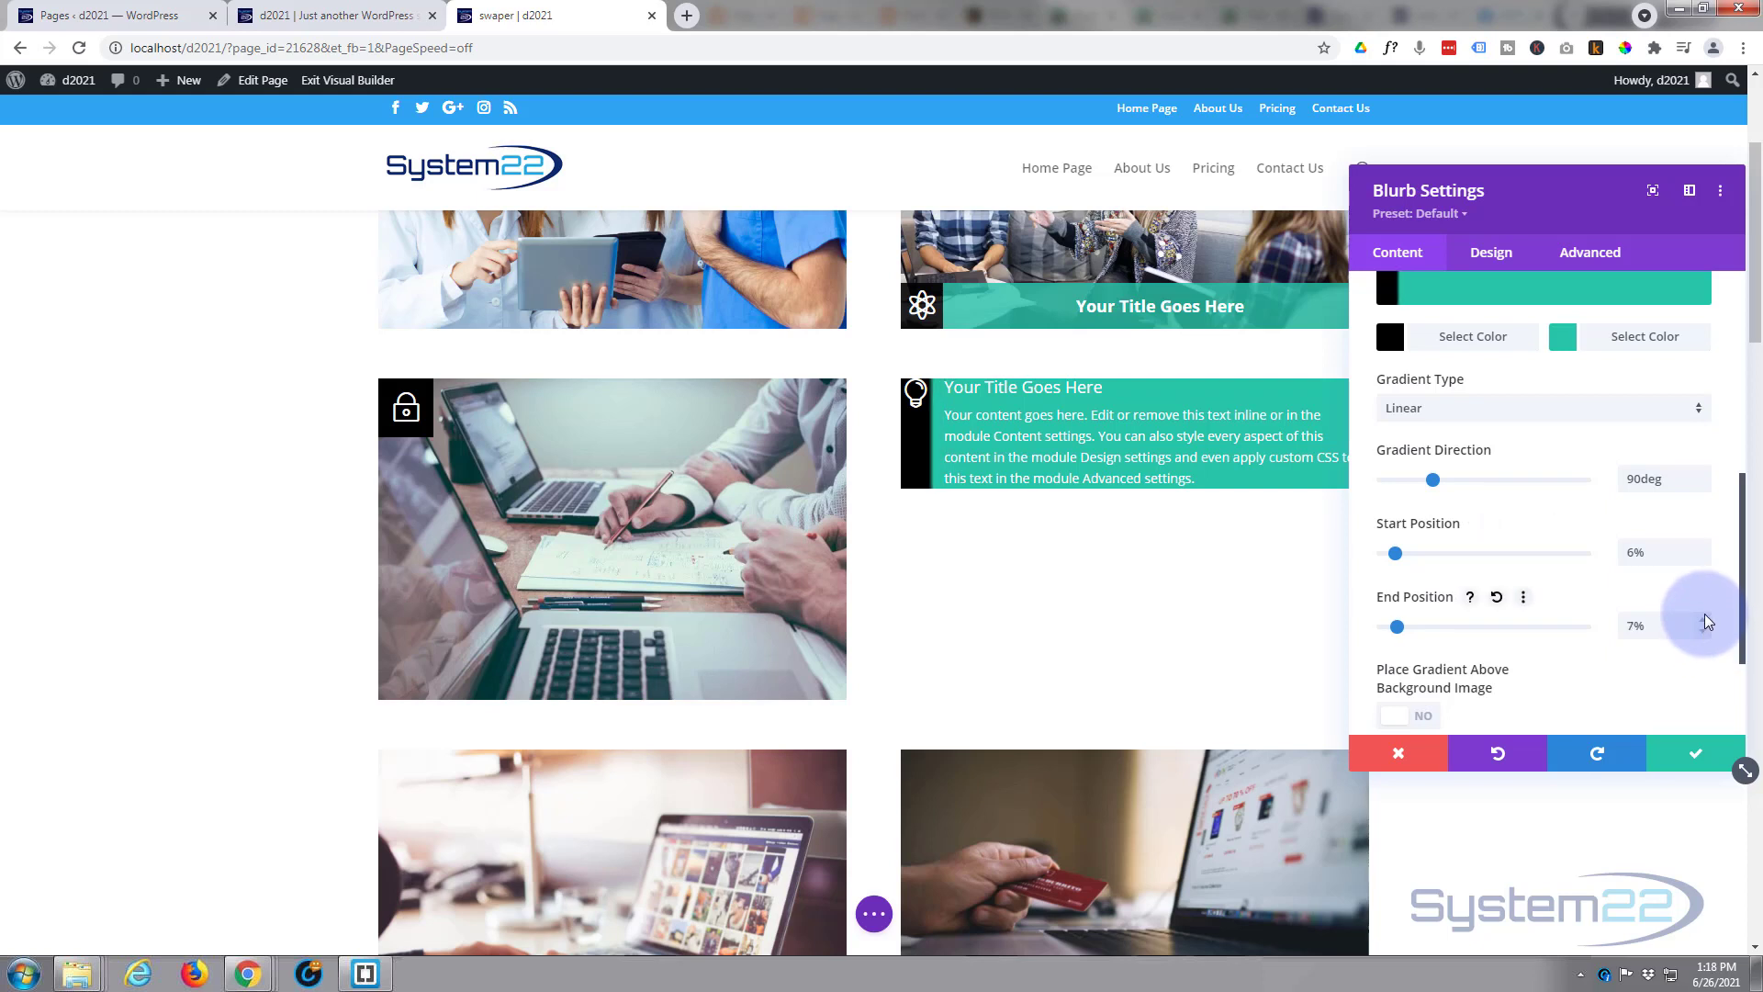
{"action": "left_click", "coordinate": [1704, 620]}
{"action": "left_click", "coordinate": [1705, 548]}
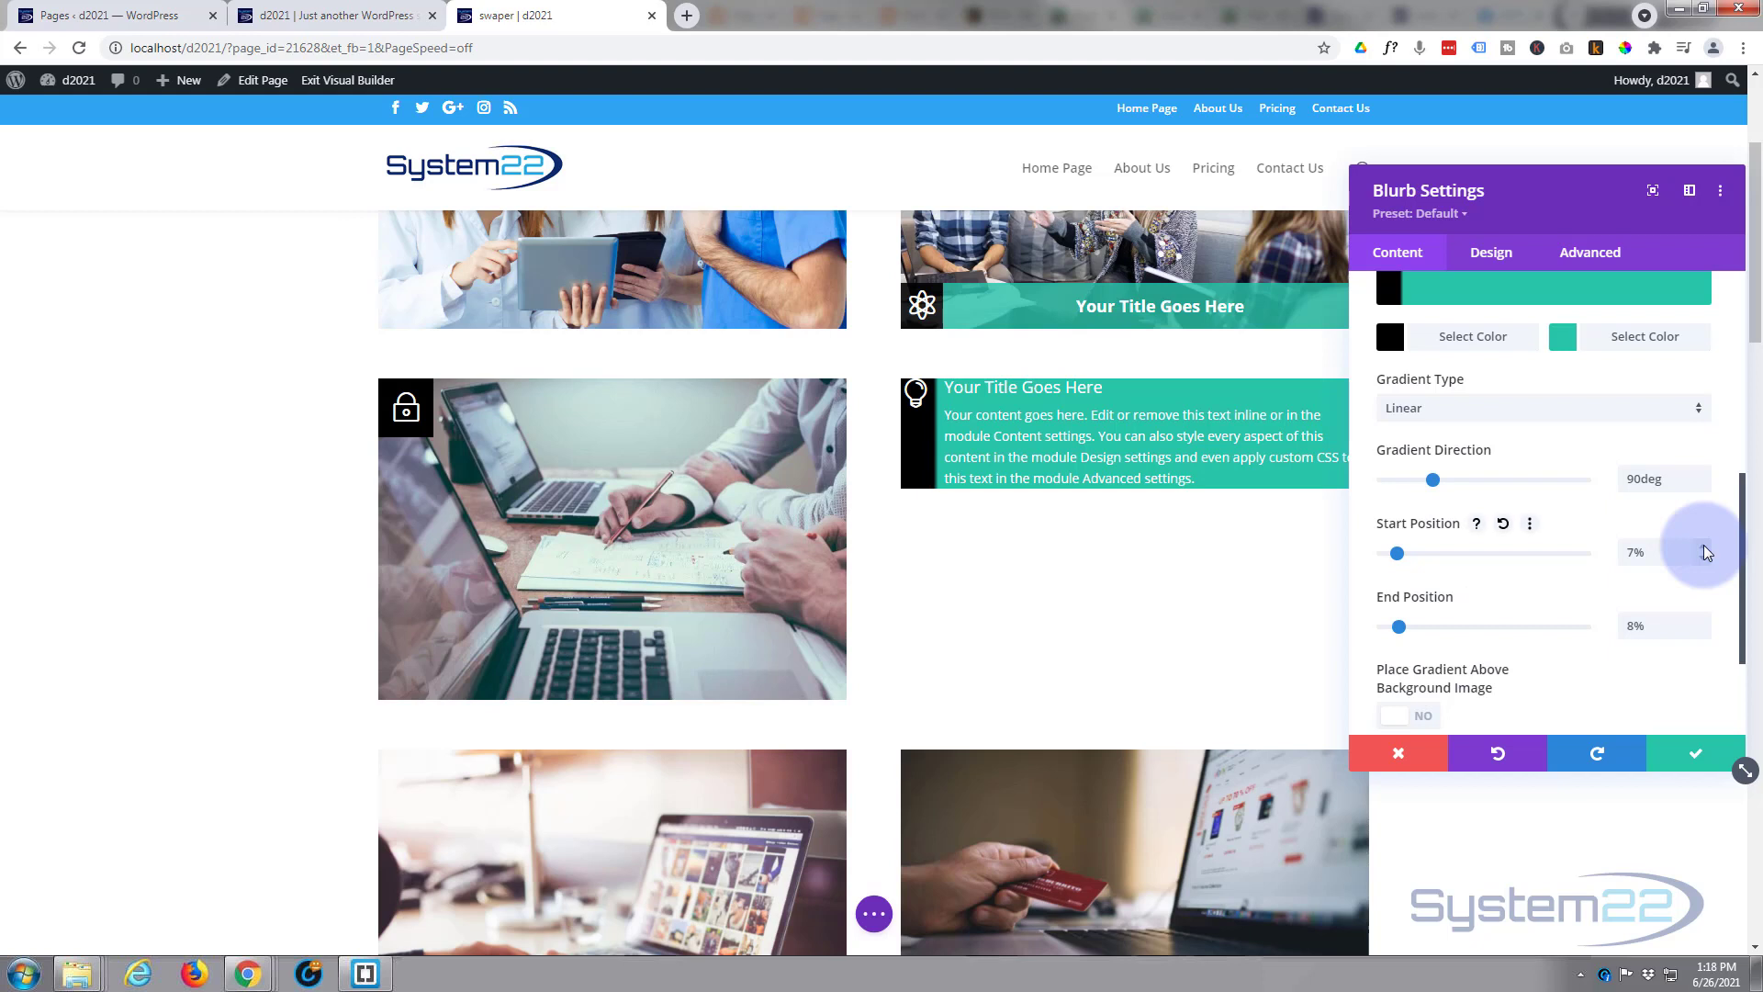
{"action": "left_click", "coordinate": [1705, 549]}
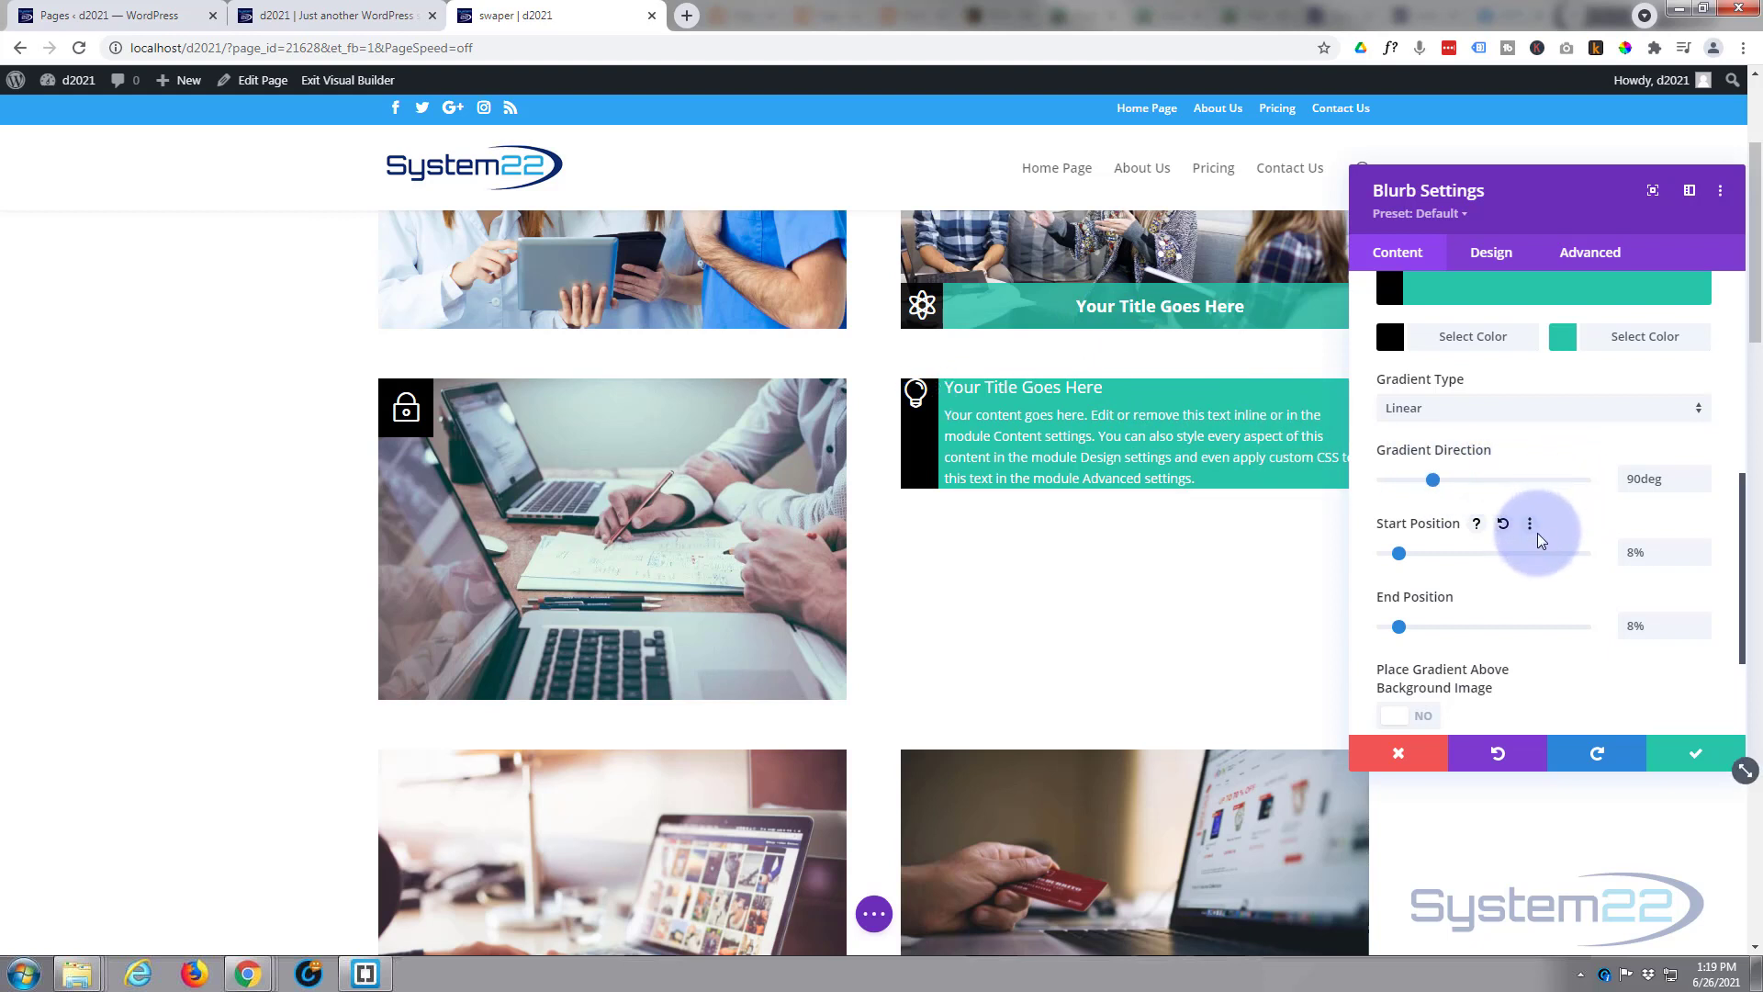
Center the blurb's title text and set its font weight to Bold.
{"action": "scroll", "coordinate": [1538, 542], "scroll_direction": "up", "scroll_amount": 5}
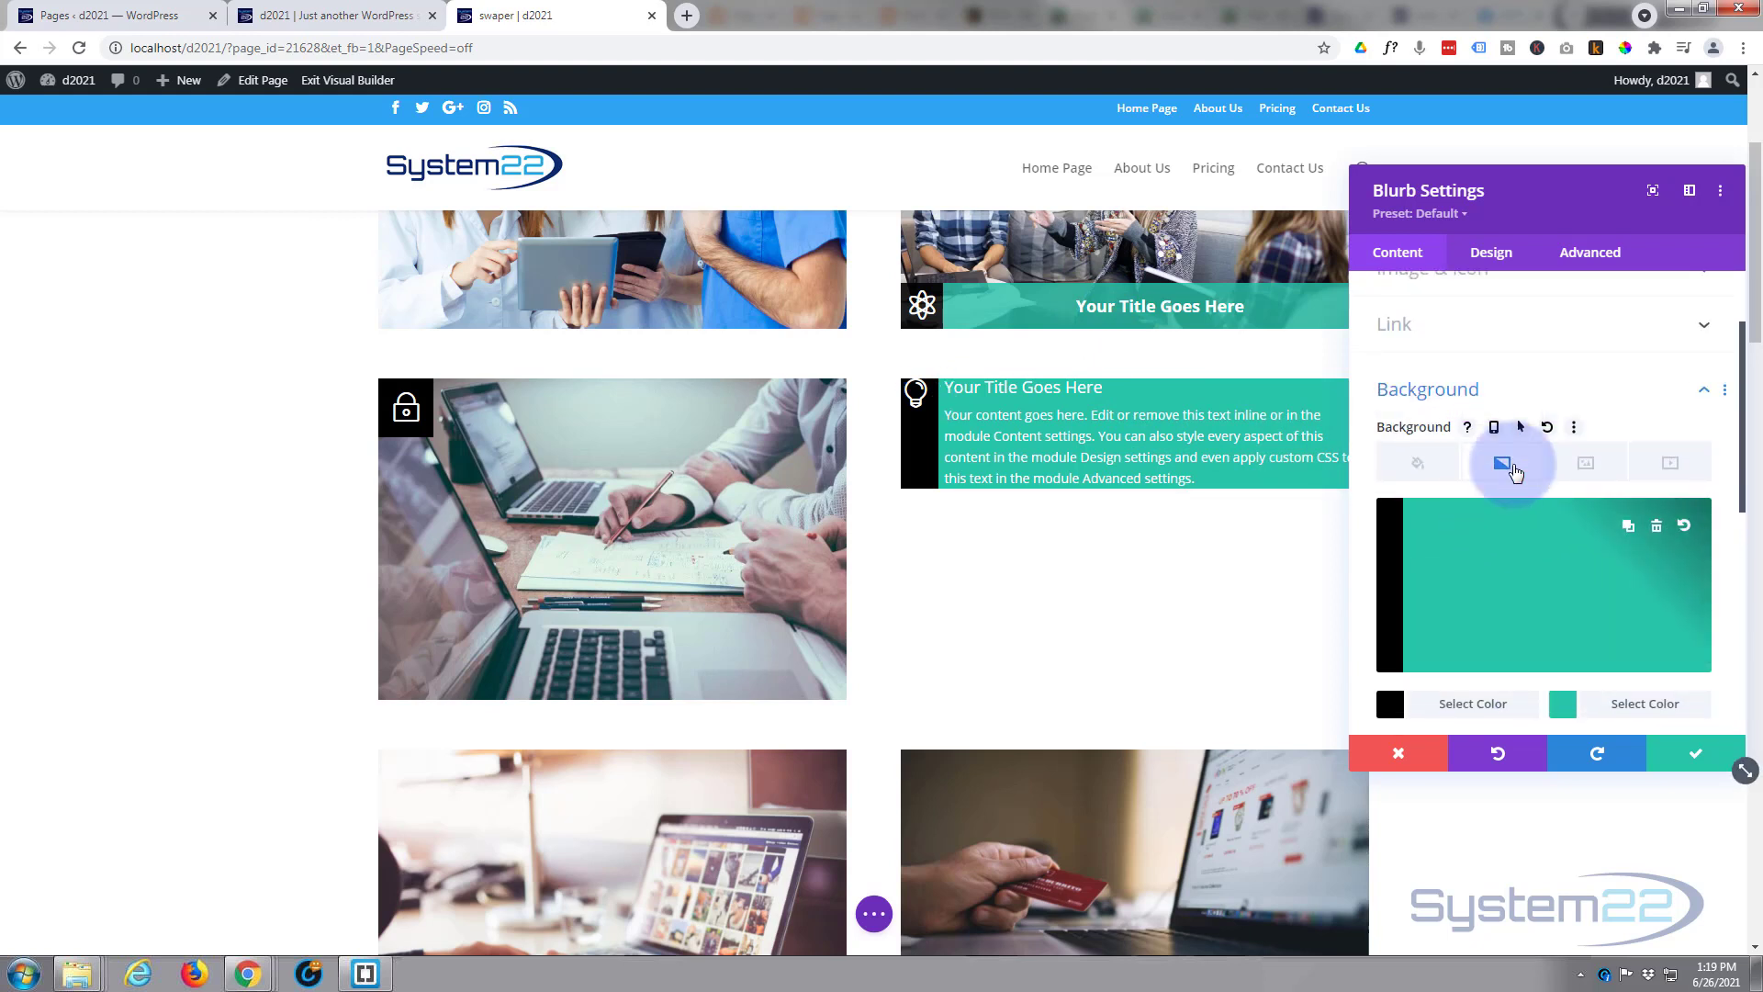
{"action": "left_click", "coordinate": [1493, 395]}
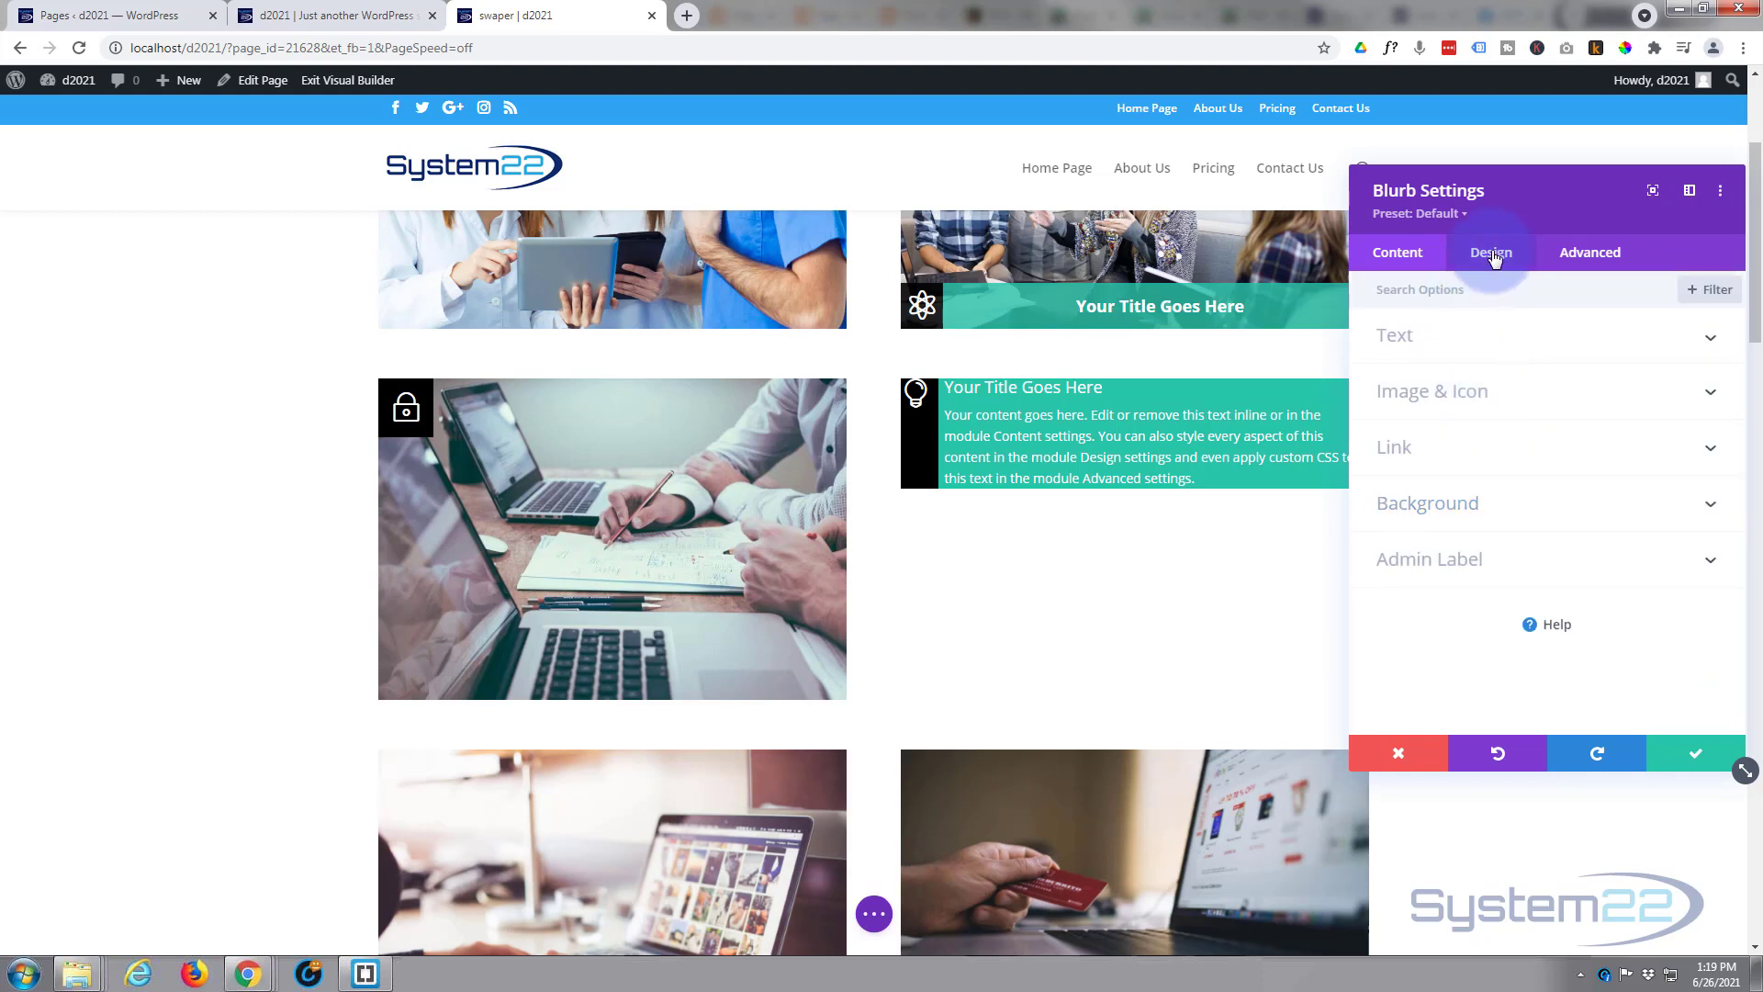
{"action": "left_click", "coordinate": [1491, 254]}
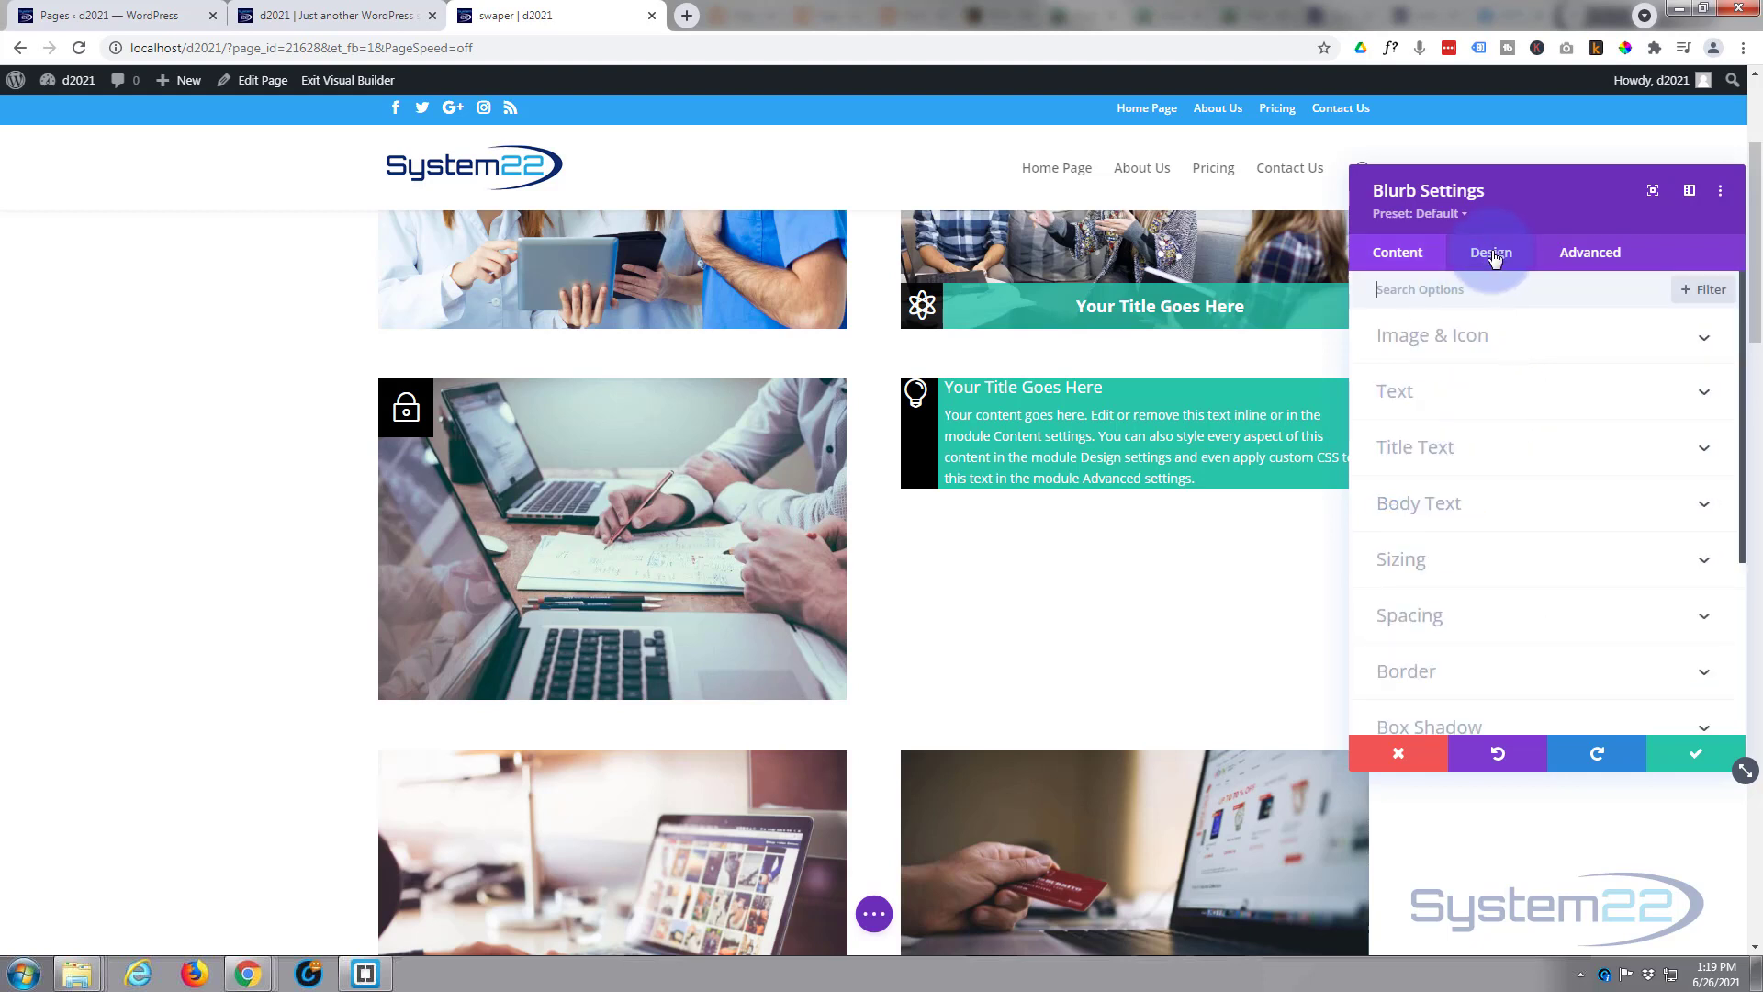
{"action": "left_click", "coordinate": [1513, 449]}
{"action": "scroll", "coordinate": [1513, 452], "scroll_direction": "down", "scroll_amount": 2}
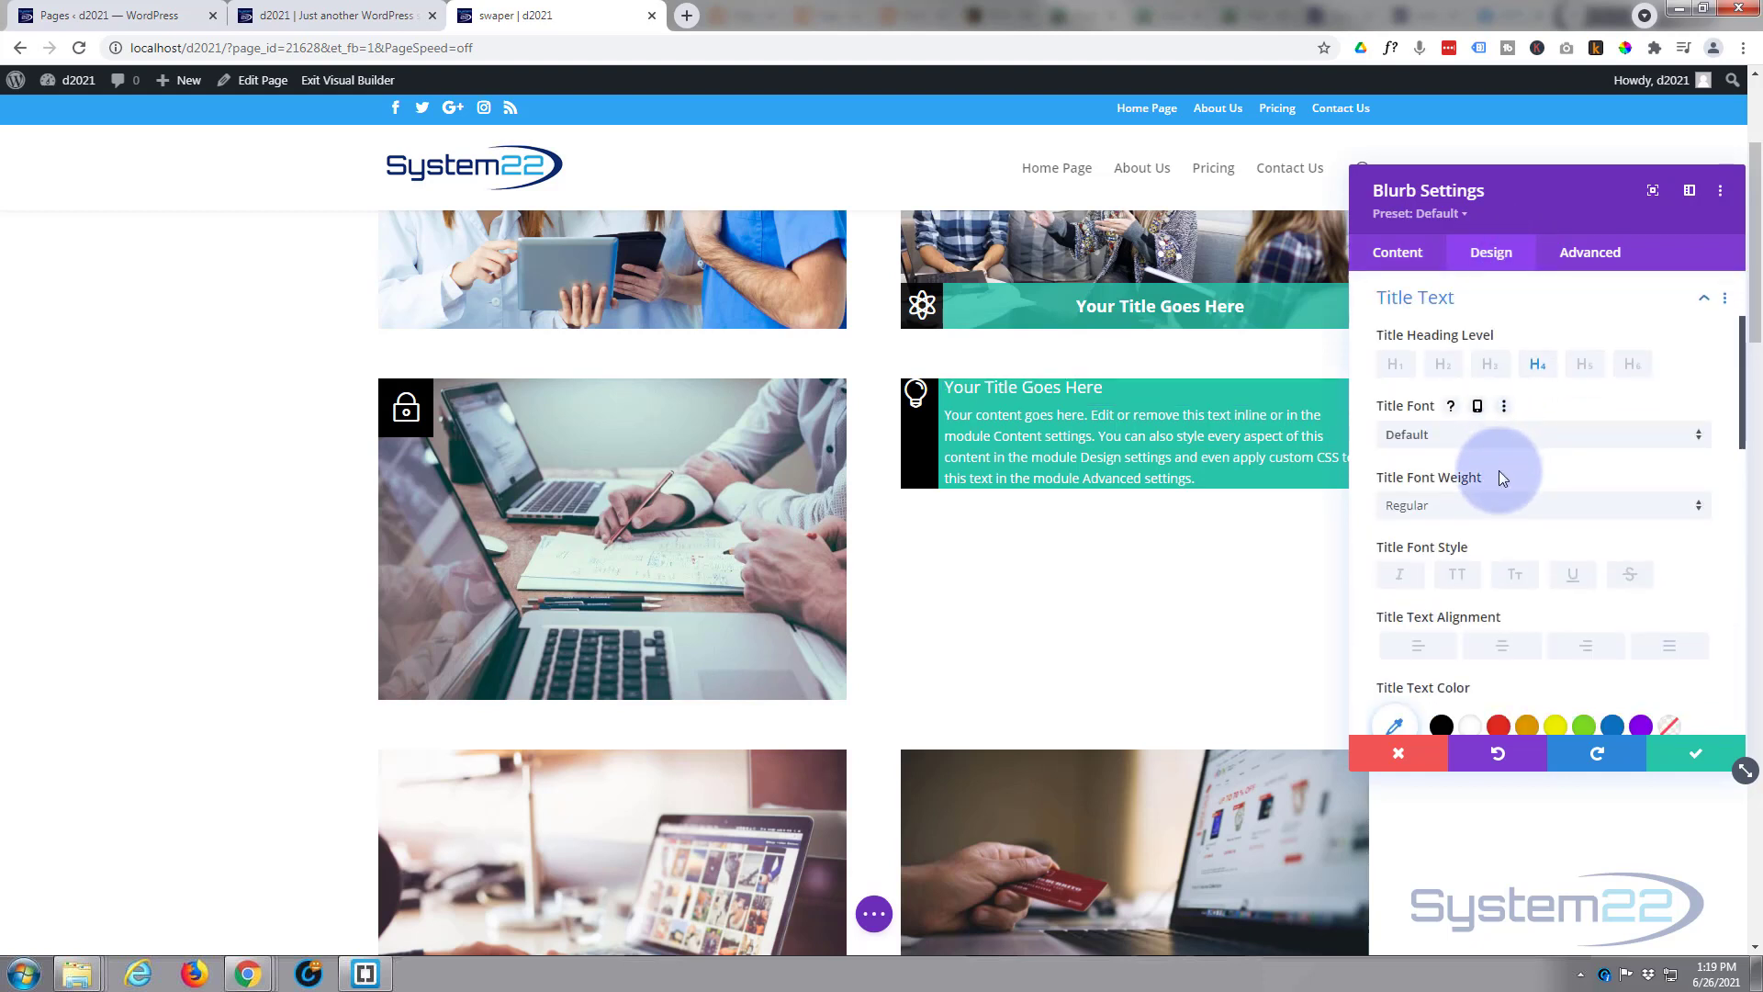
{"action": "scroll", "coordinate": [1500, 470], "scroll_direction": "down", "scroll_amount": 2}
{"action": "left_click", "coordinate": [1502, 554]}
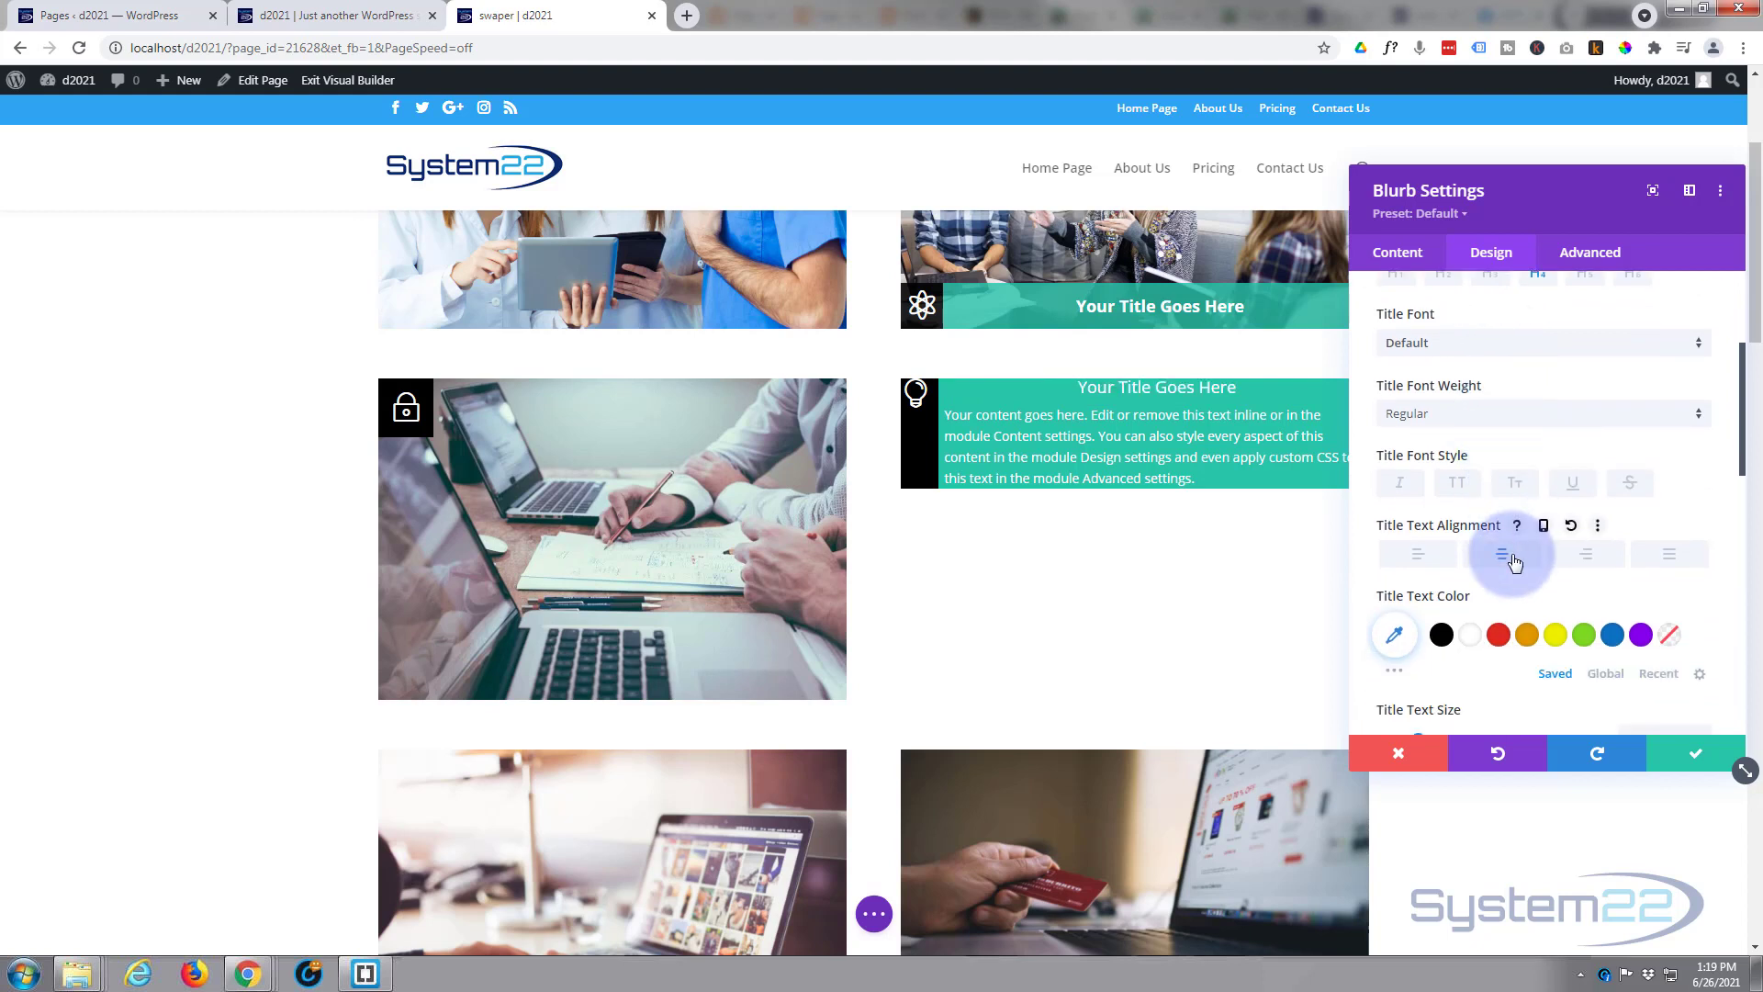
{"action": "left_click", "coordinate": [1456, 413]}
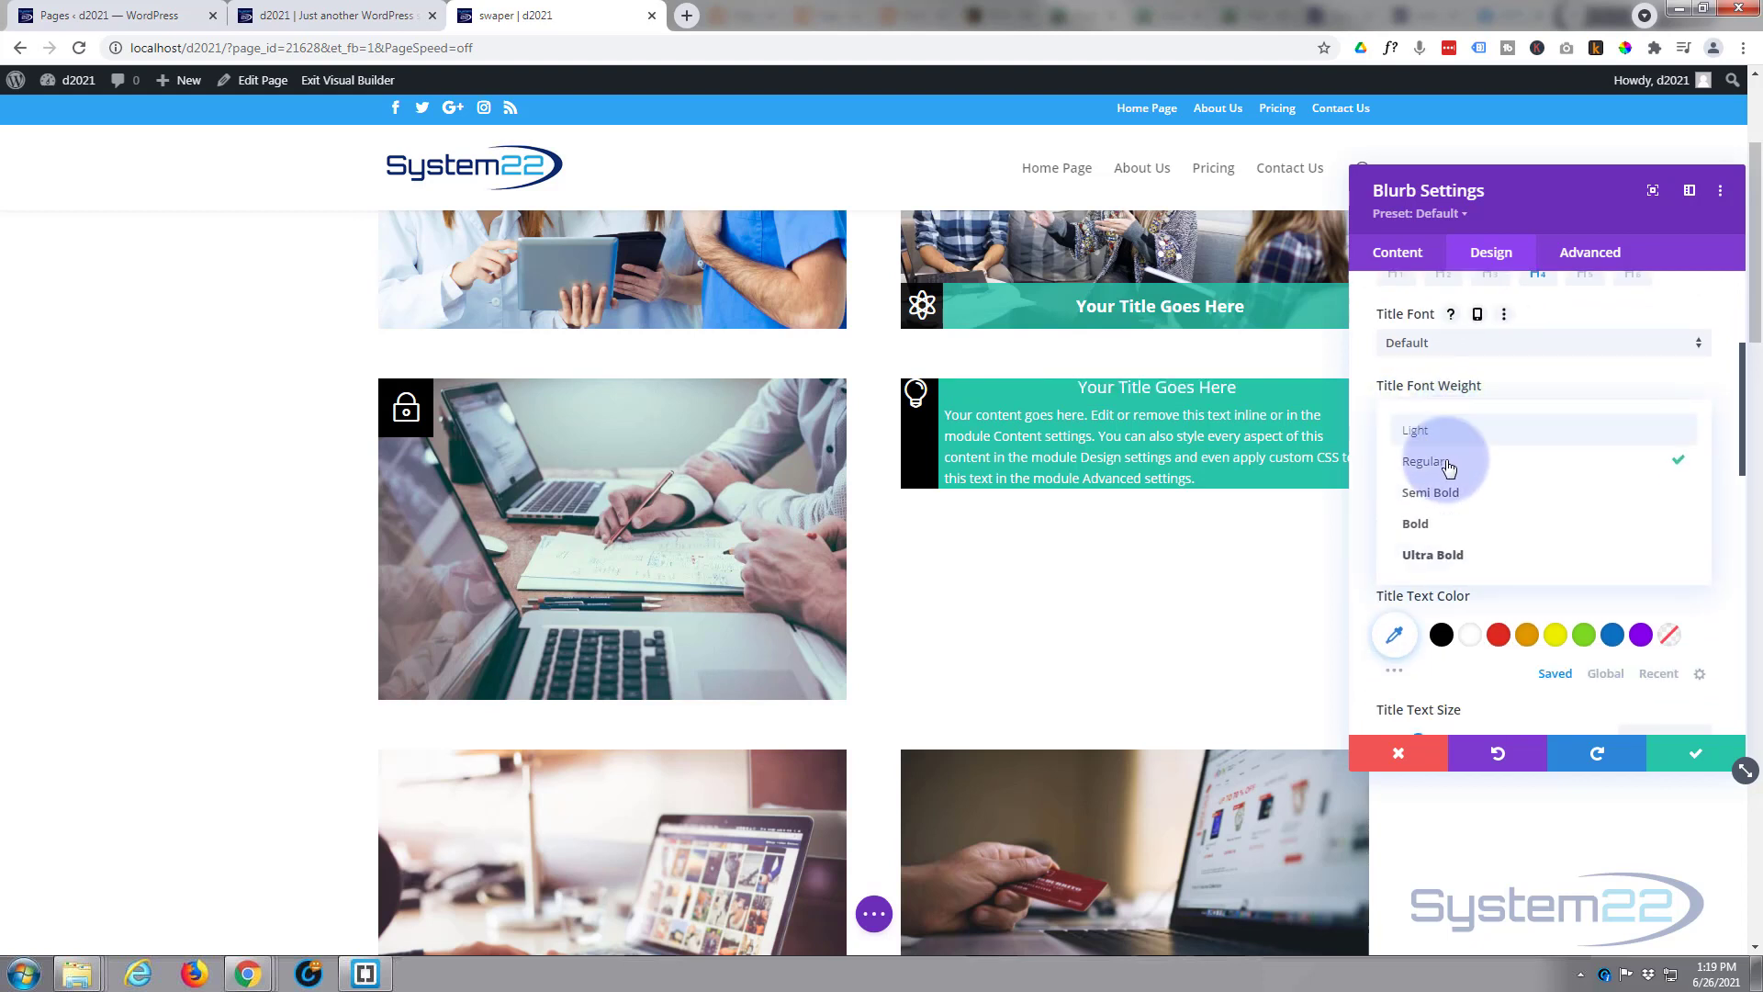
{"action": "left_click", "coordinate": [1444, 535]}
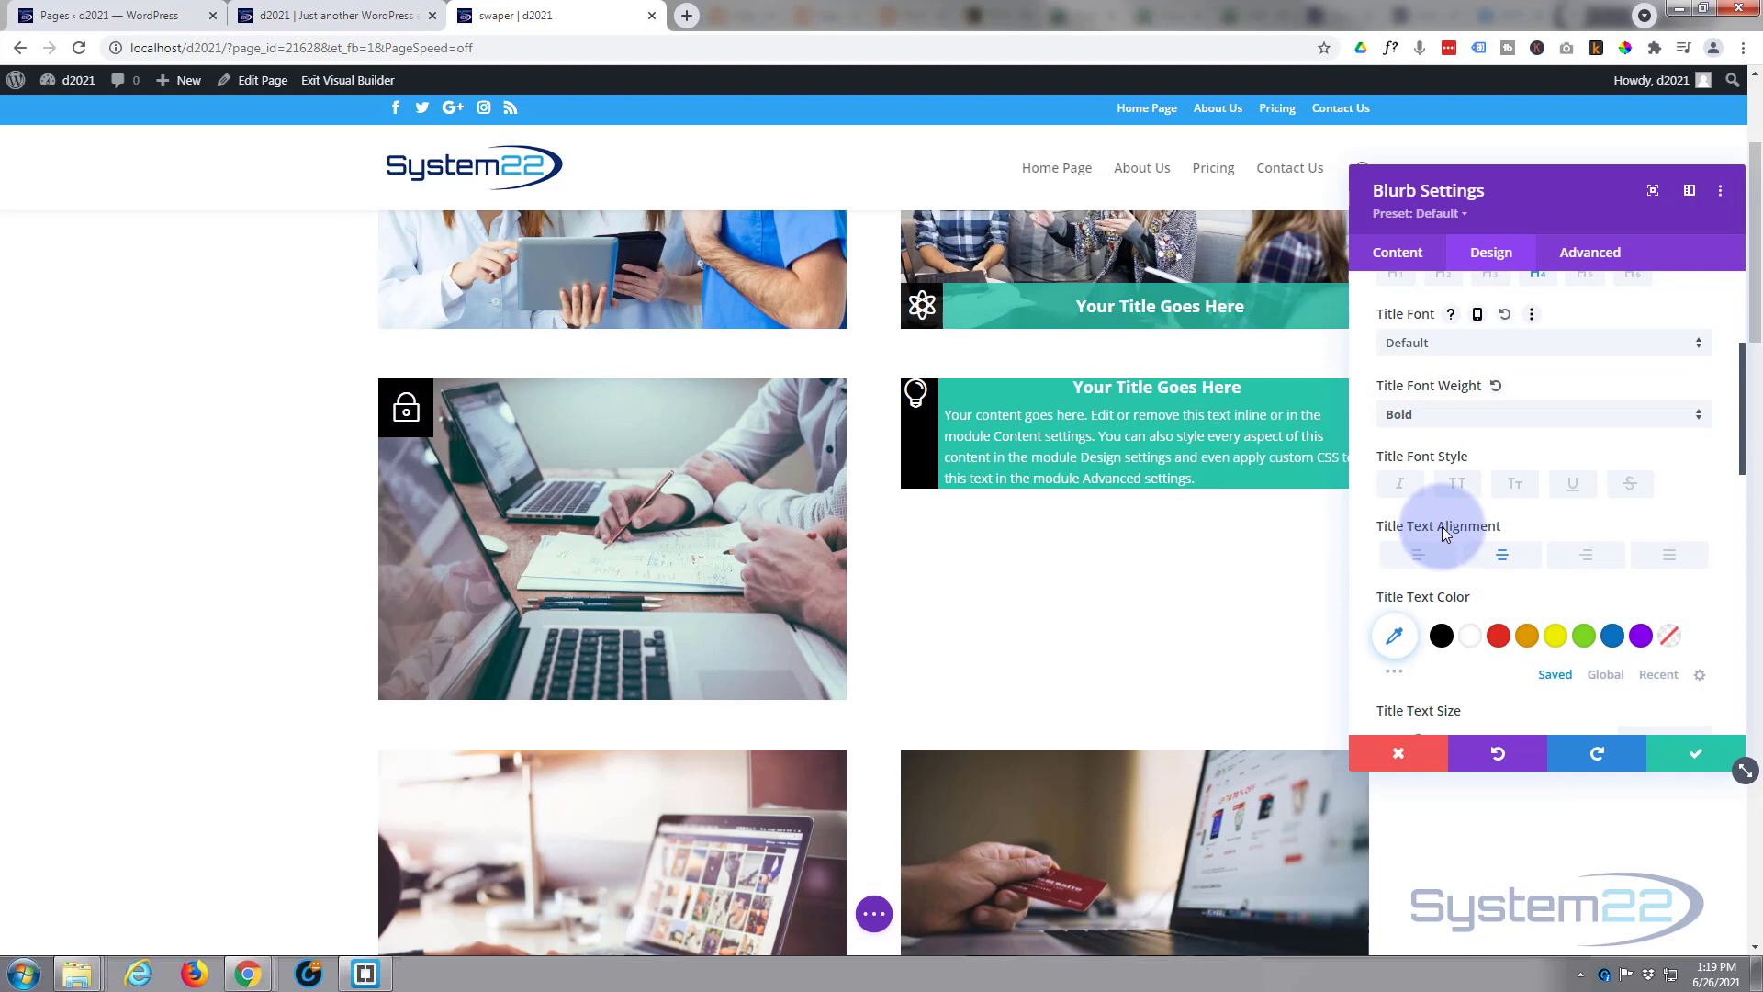
{"action": "left_click", "coordinate": [1450, 347]}
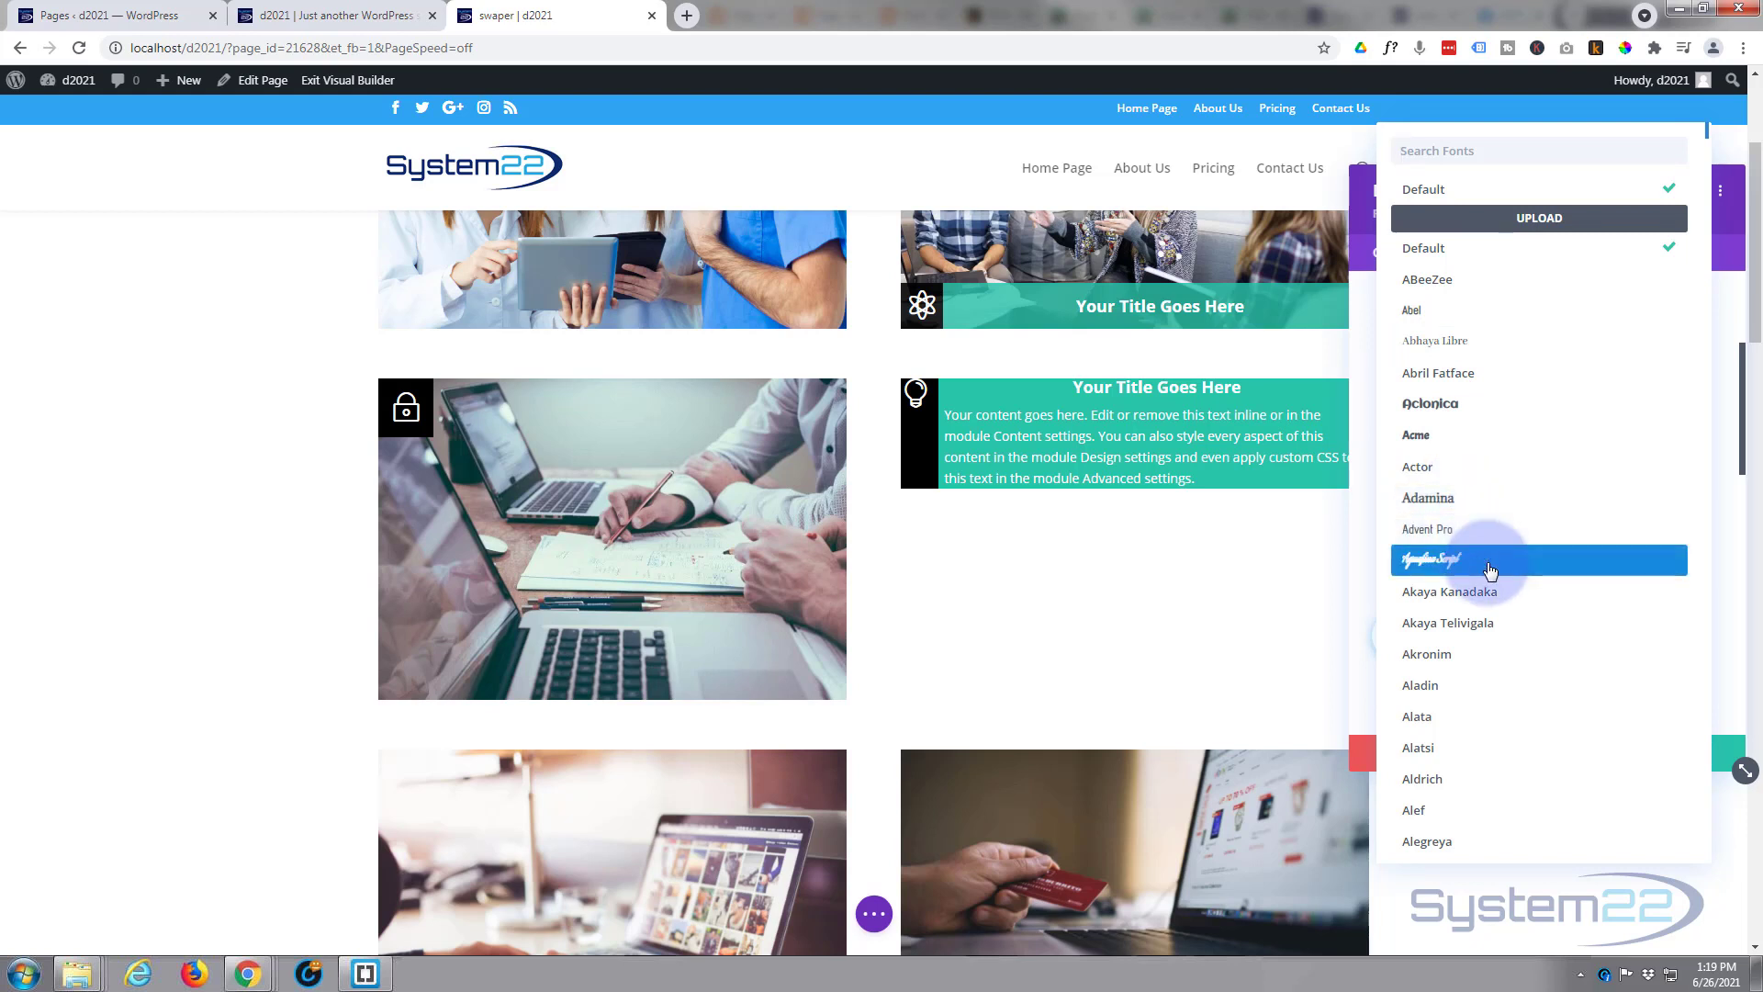
{"action": "left_click", "coordinate": [1386, 181]}
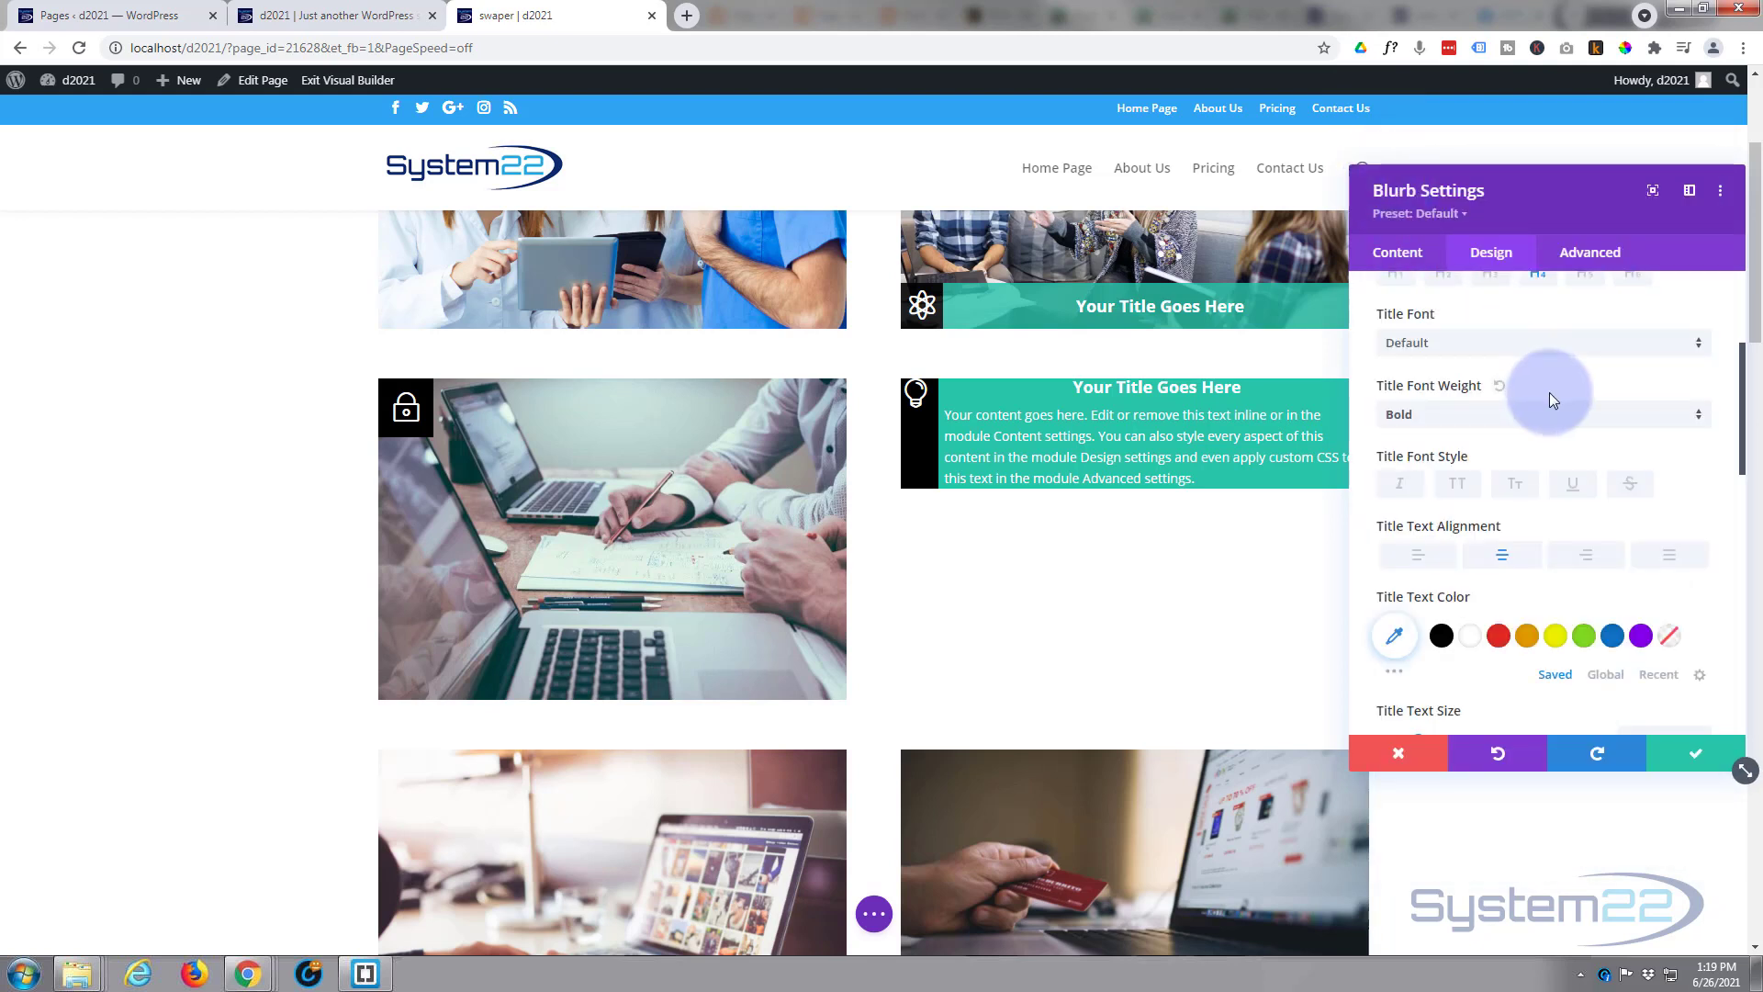
{"action": "left_click", "coordinate": [1570, 483]}
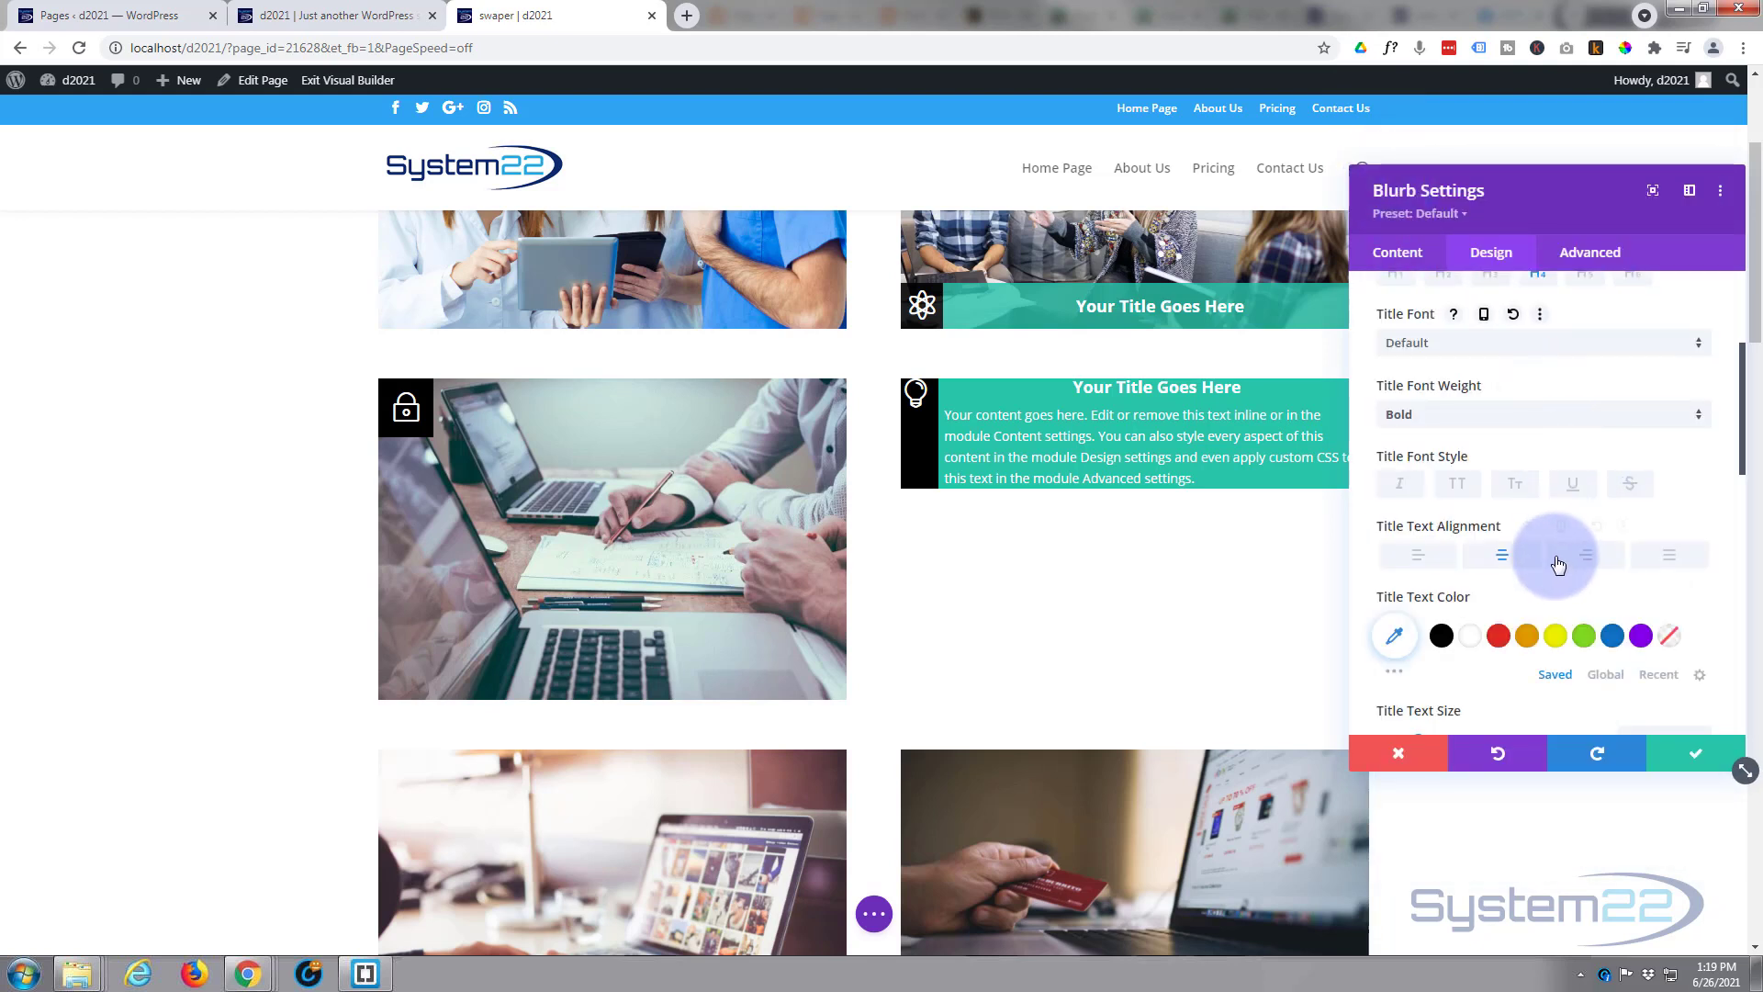
Set the blurb title's line height to 2em.
{"action": "scroll", "coordinate": [1502, 564], "scroll_direction": "down", "scroll_amount": 1}
{"action": "scroll", "coordinate": [1502, 564], "scroll_direction": "down", "scroll_amount": 1}
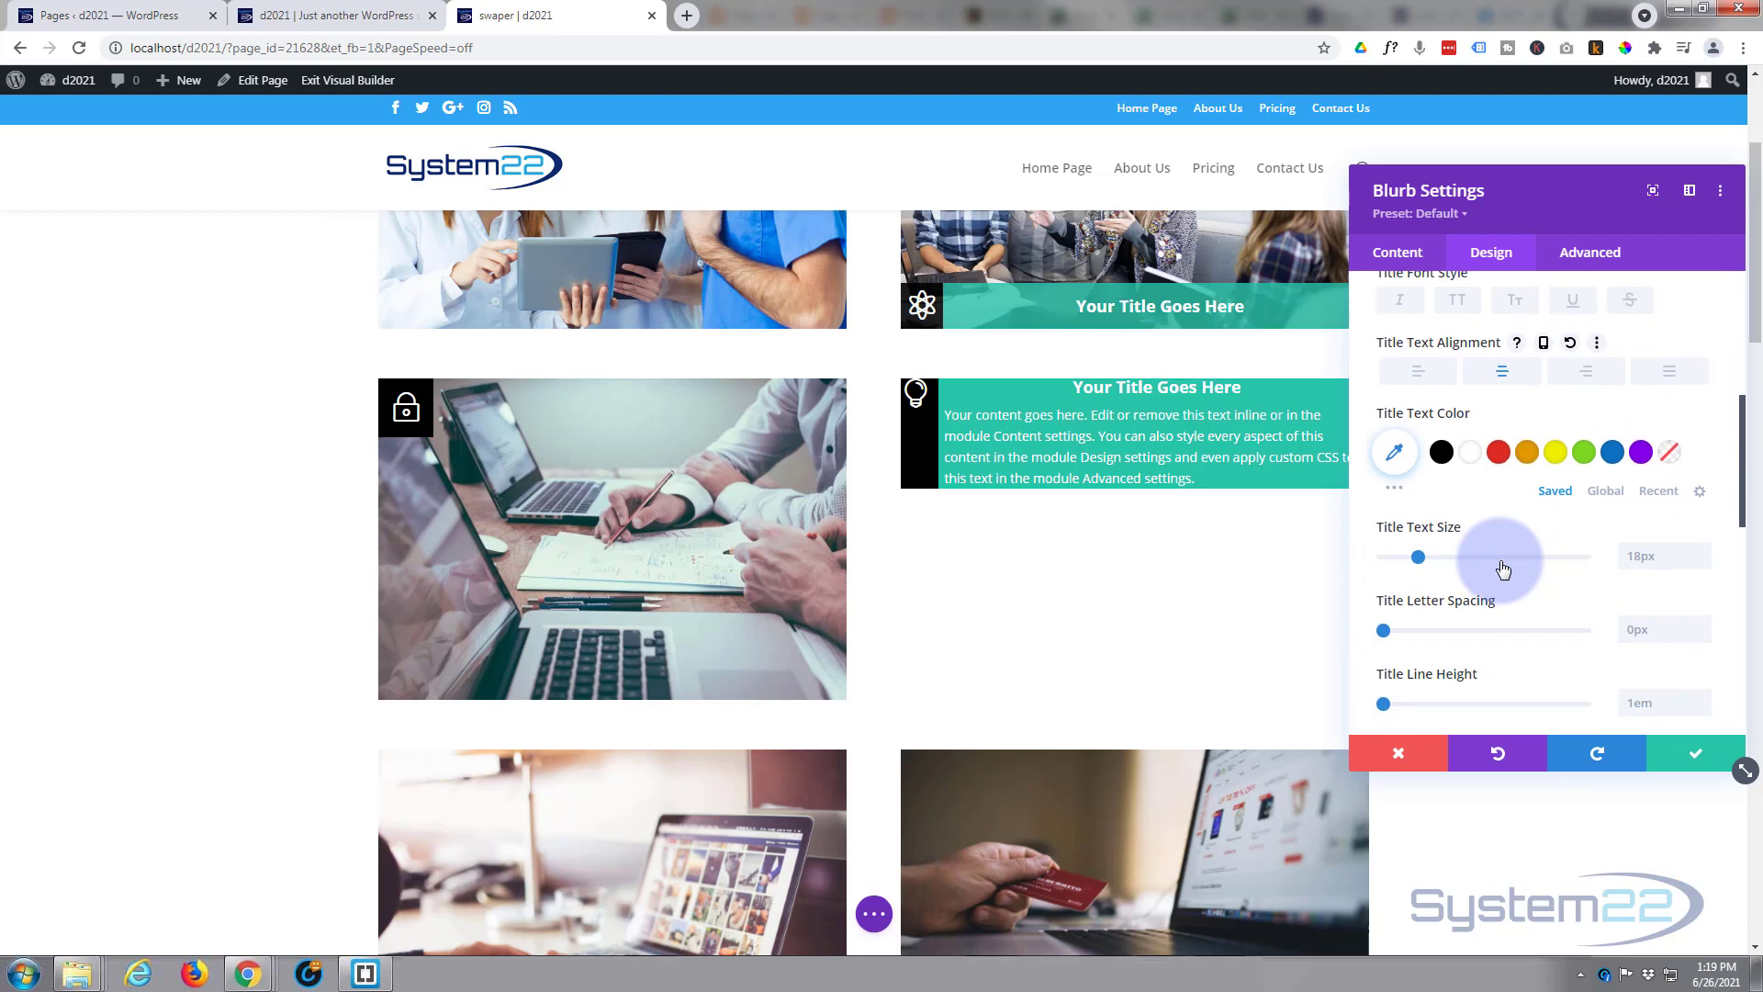
{"action": "scroll", "coordinate": [1500, 560], "scroll_direction": "down", "scroll_amount": 1}
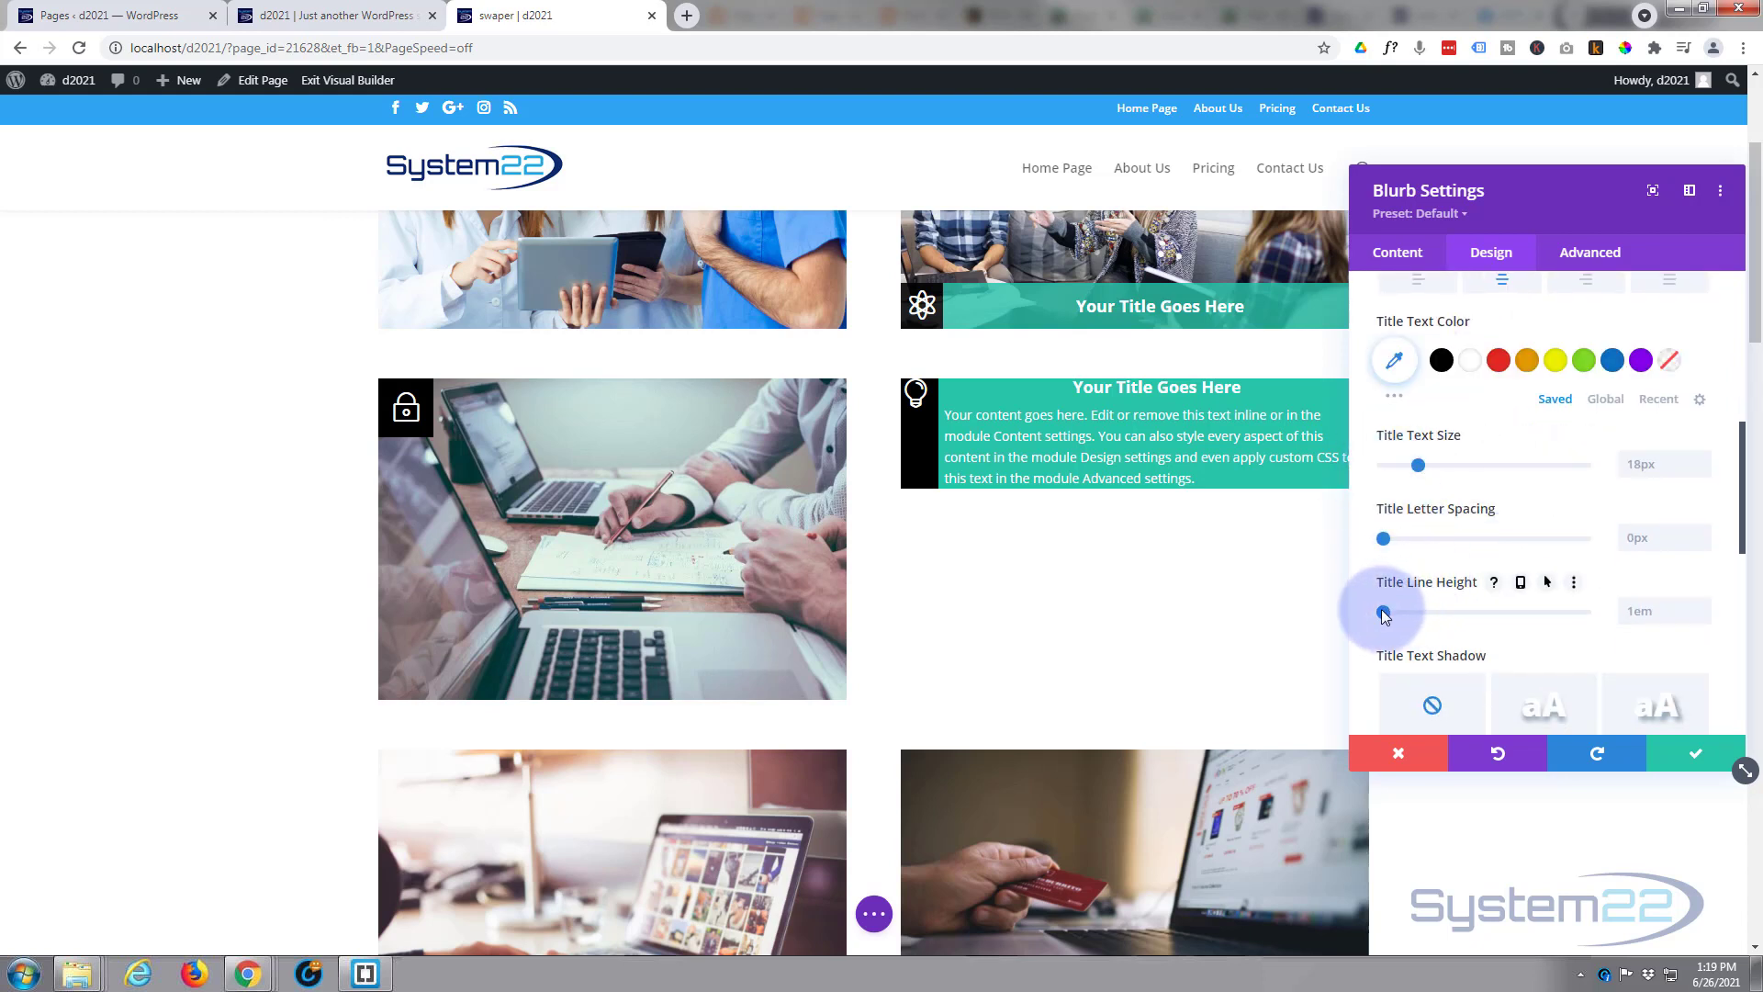
{"action": "left_click_drag", "start_coordinate": [1383, 613], "coordinate": [1486, 608]}
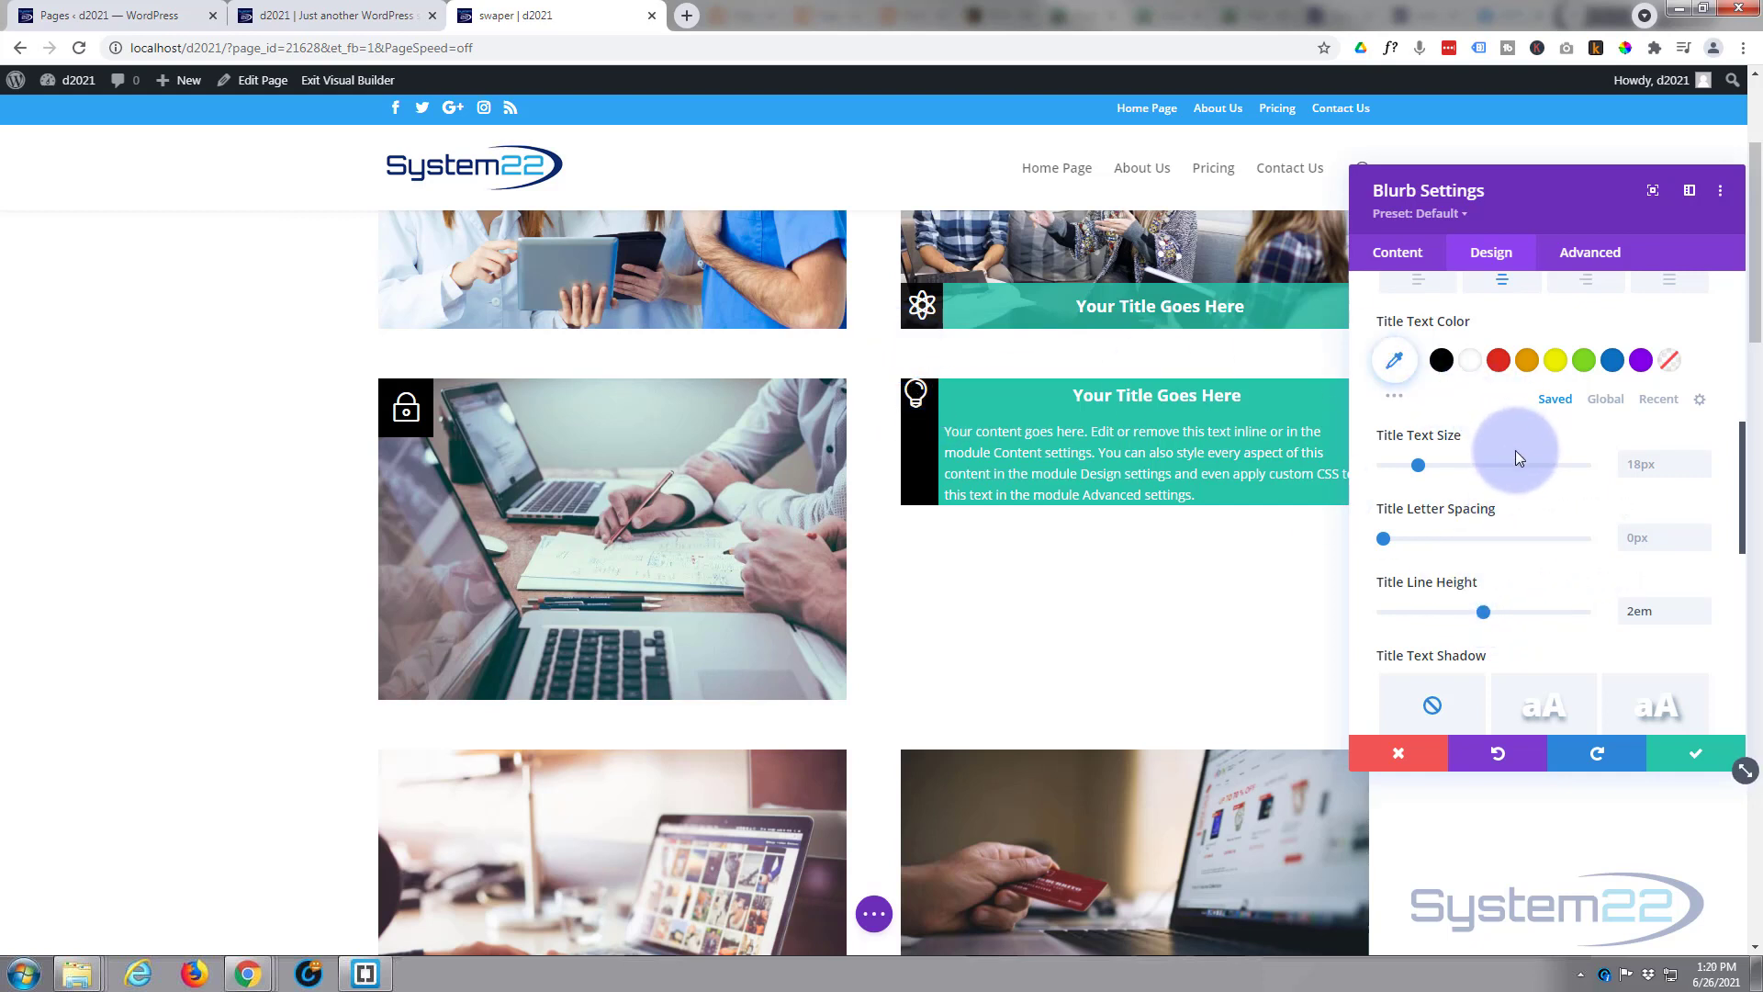
Set the blurb's padding to 6px at the top and 4px on the left, and save the blurb settings.
{"action": "scroll", "coordinate": [1522, 498], "scroll_direction": "up", "scroll_amount": 6}
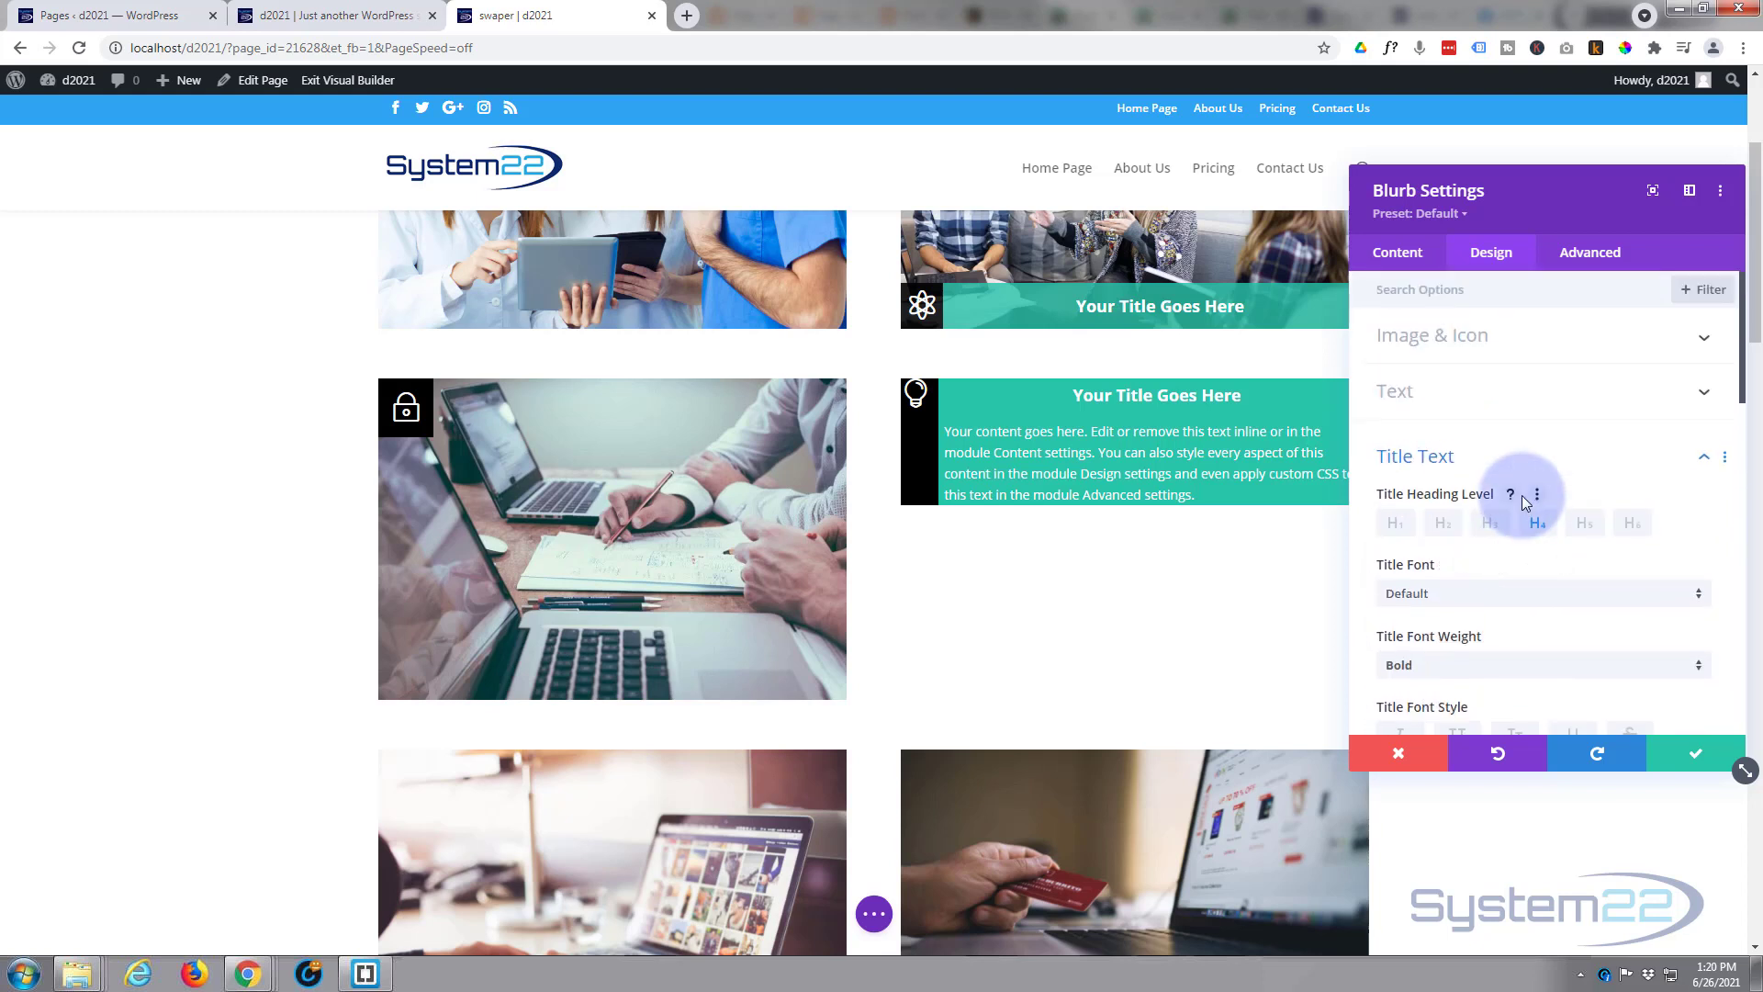
{"action": "scroll", "coordinate": [1522, 493], "scroll_direction": "down", "scroll_amount": 5}
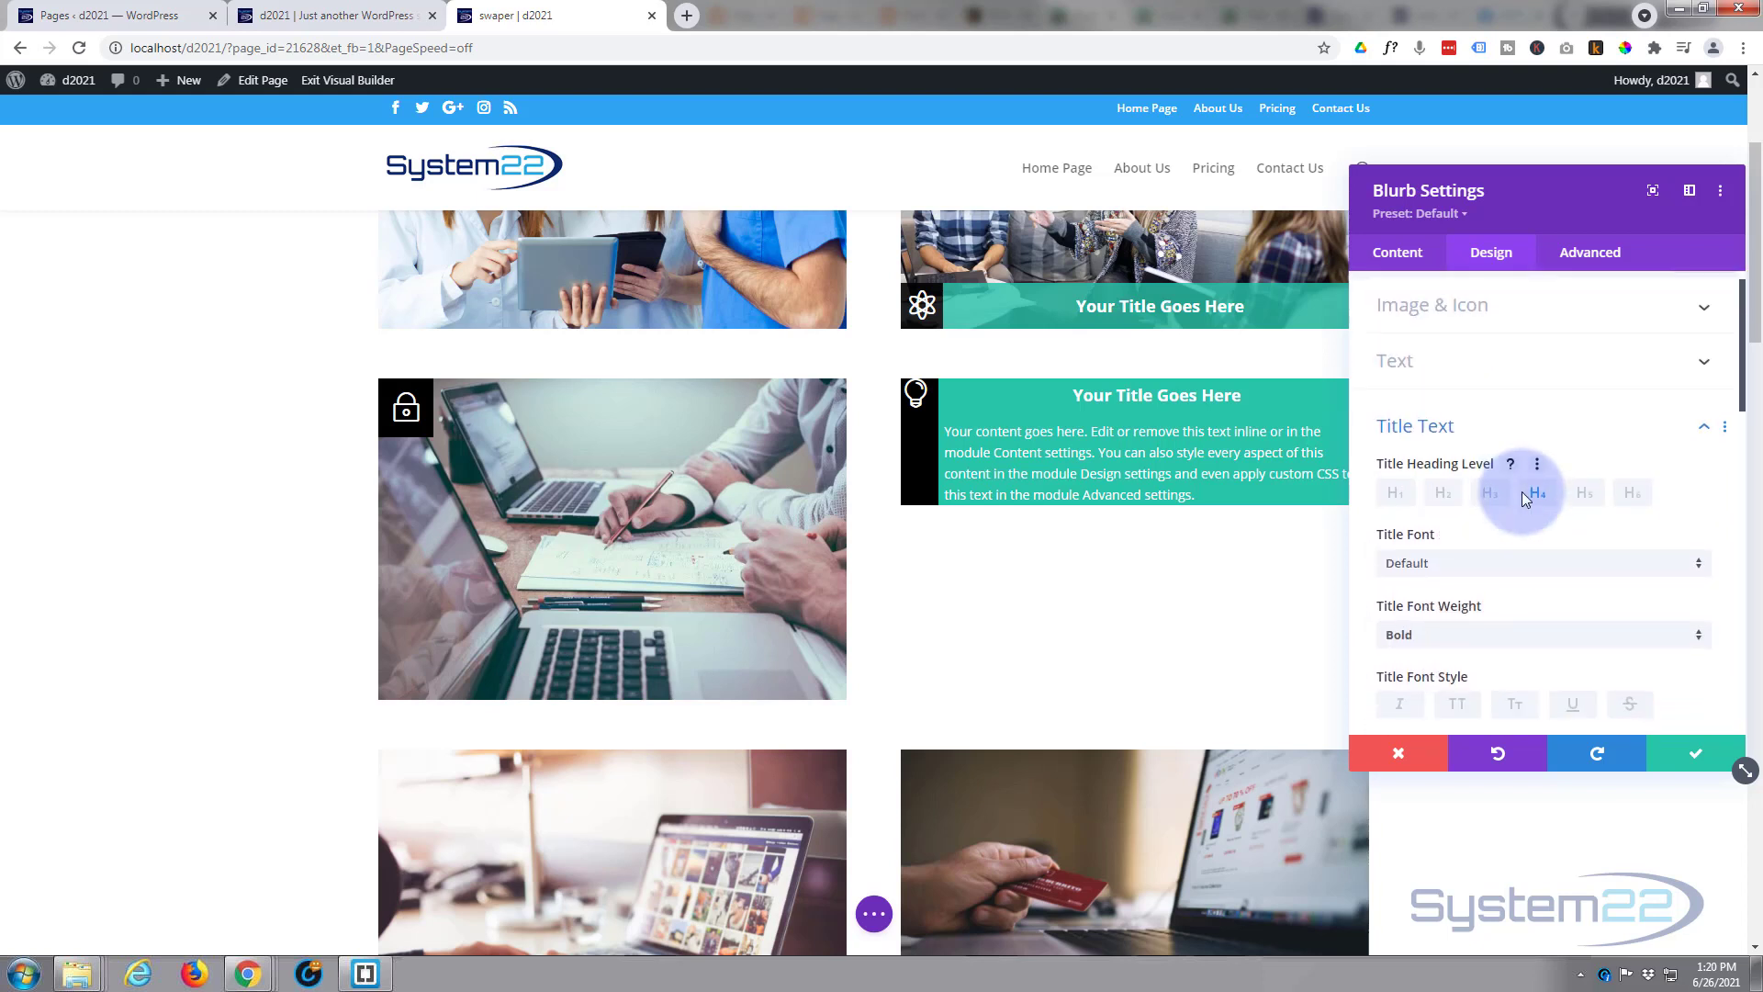
{"action": "scroll", "coordinate": [1522, 492], "scroll_direction": "down", "scroll_amount": 3}
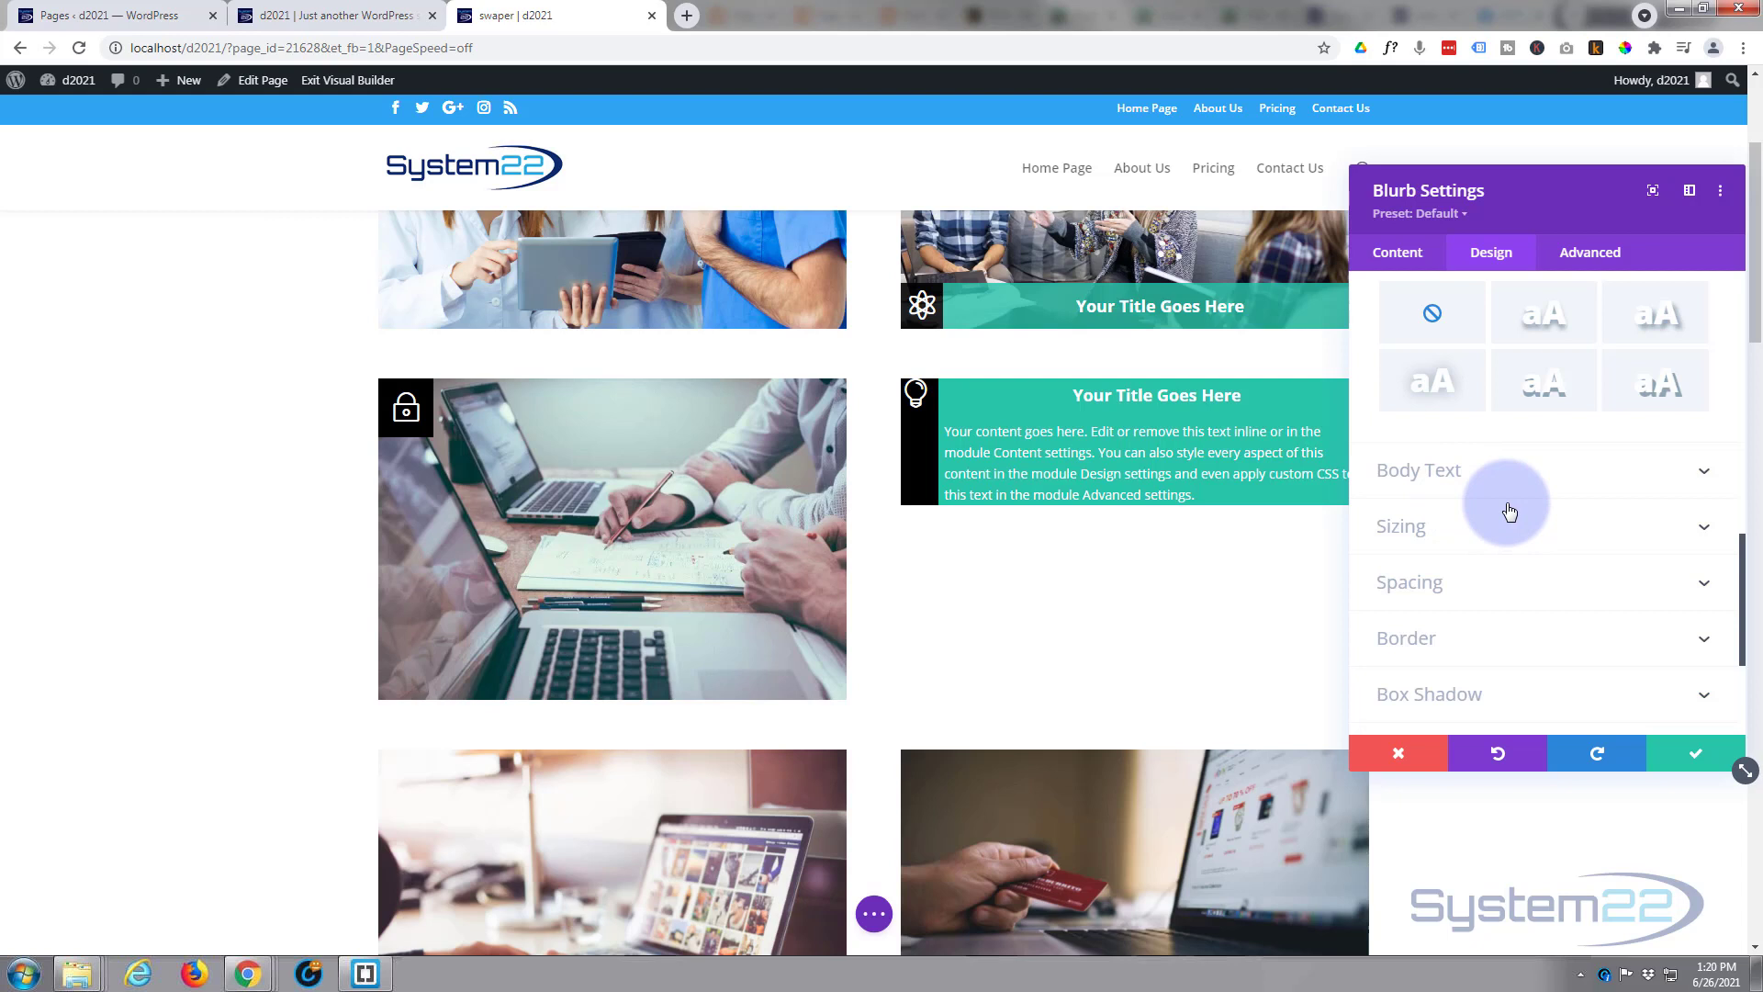
{"action": "scroll", "coordinate": [1508, 511], "scroll_direction": "down", "scroll_amount": 1}
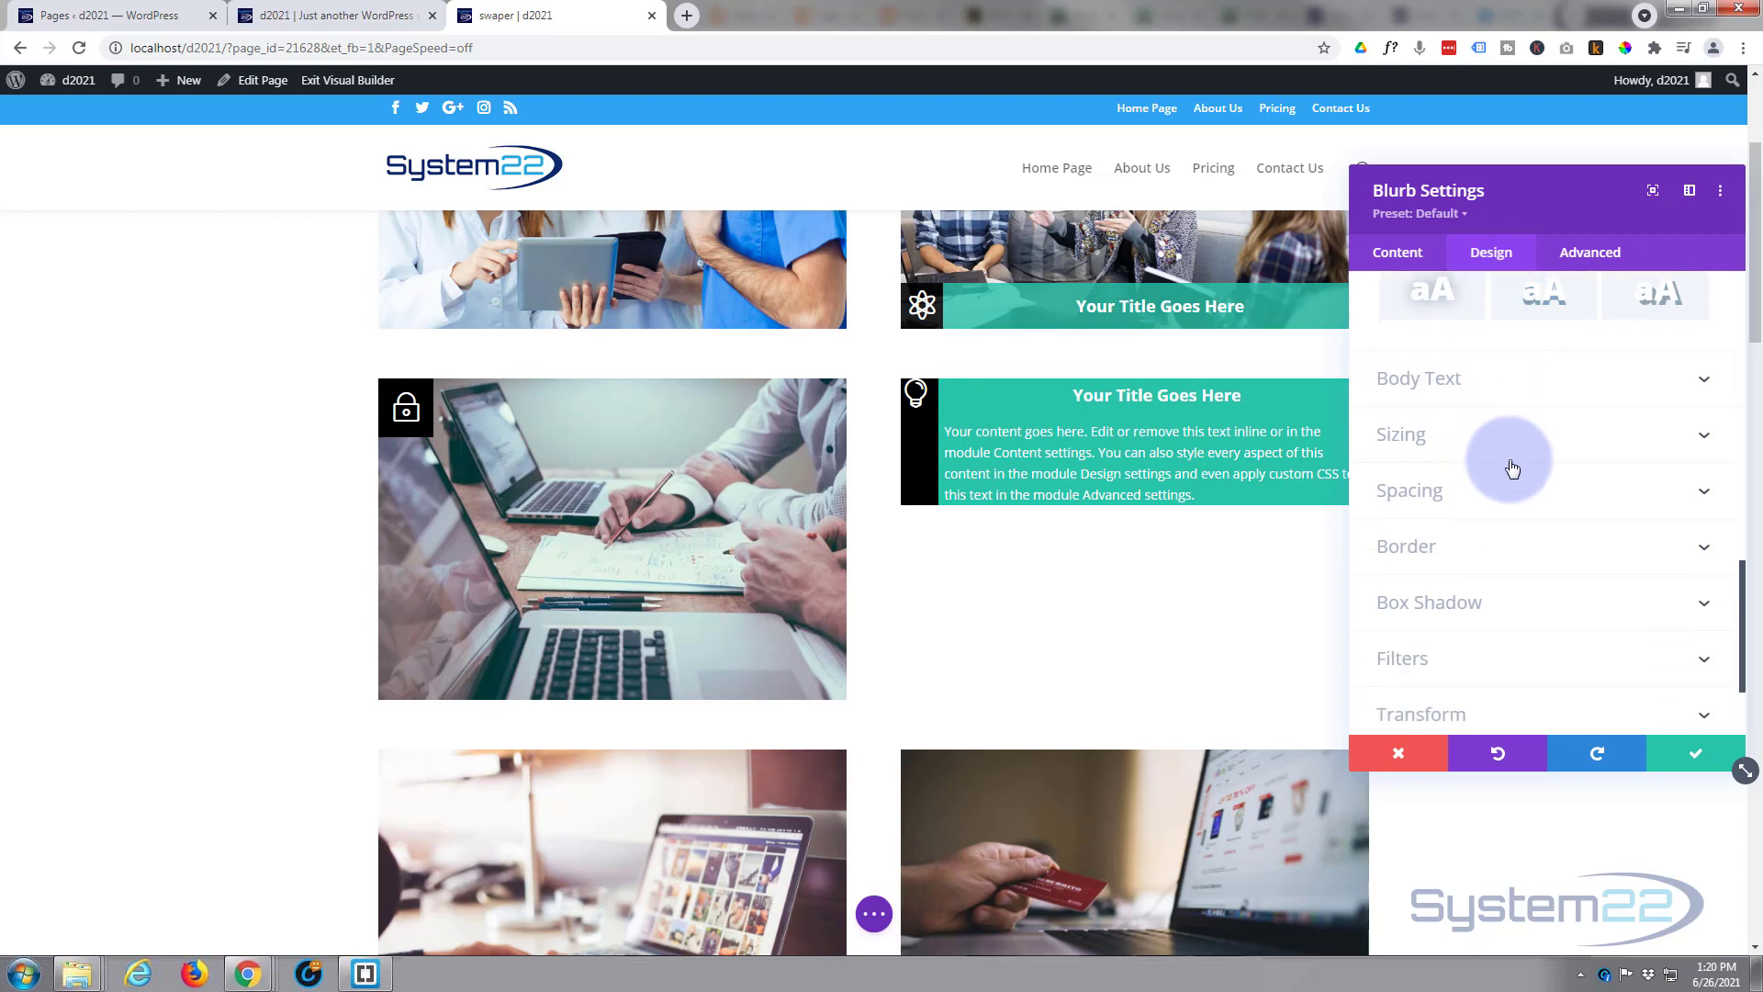
{"action": "left_click", "coordinate": [1507, 492]}
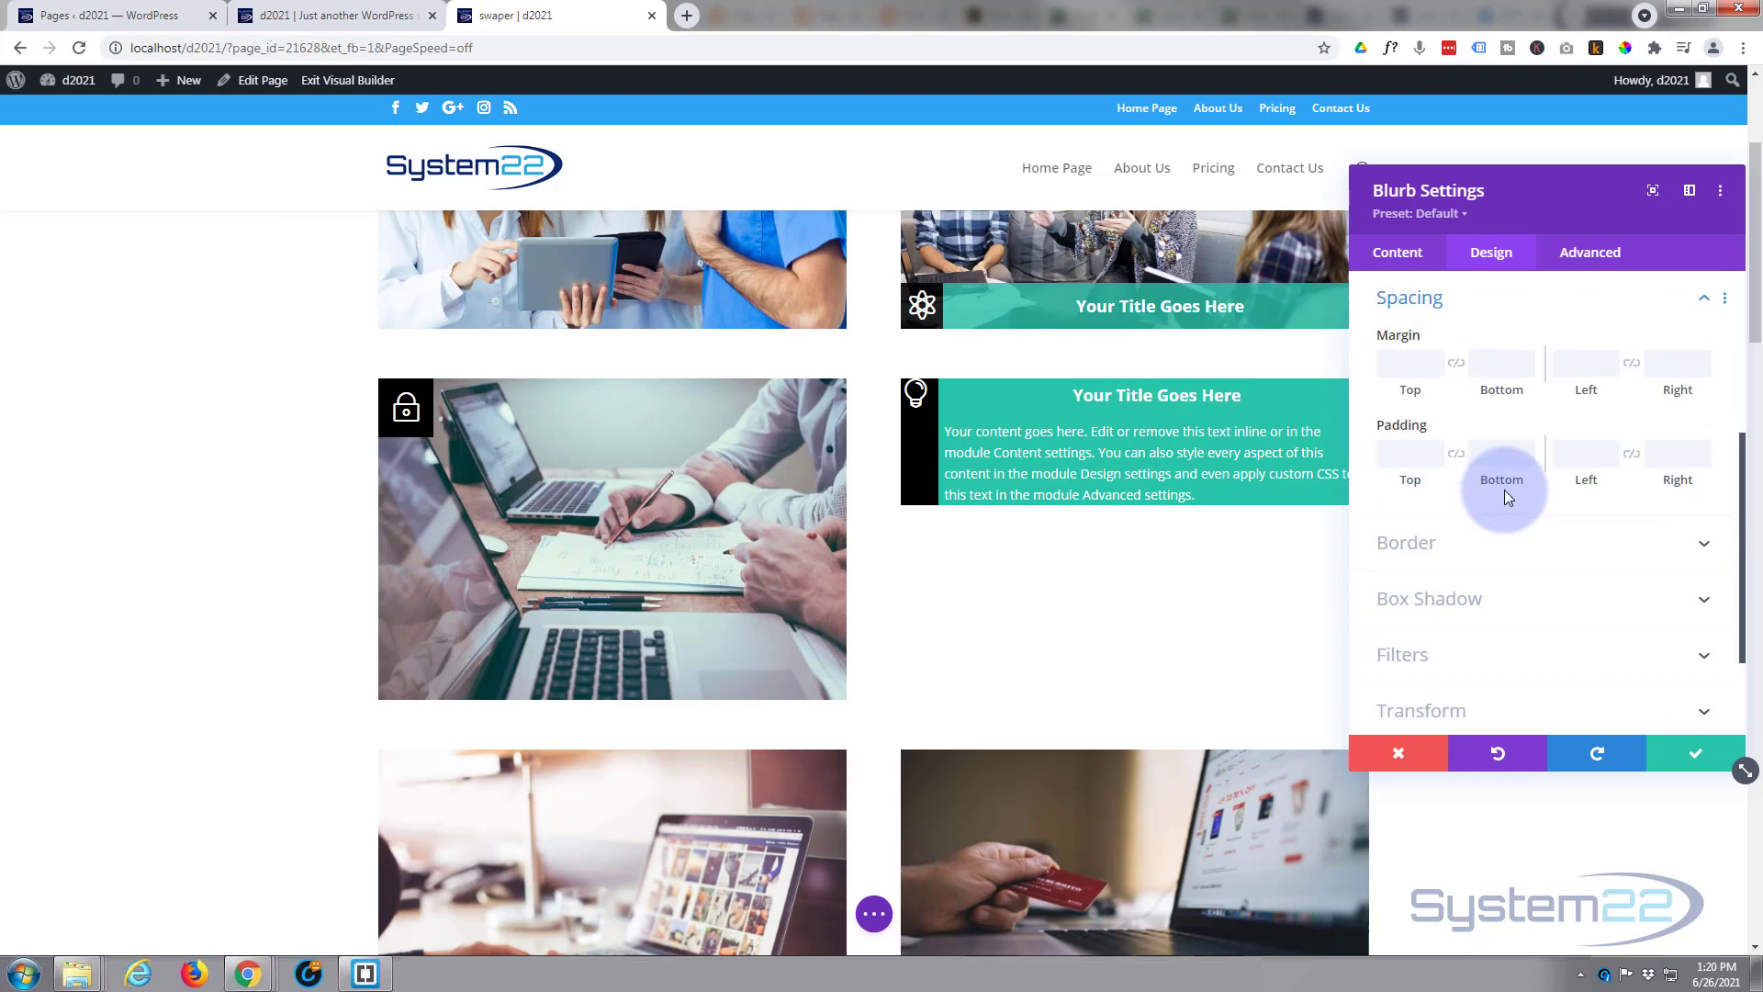
{"action": "left_click", "coordinate": [1407, 456]}
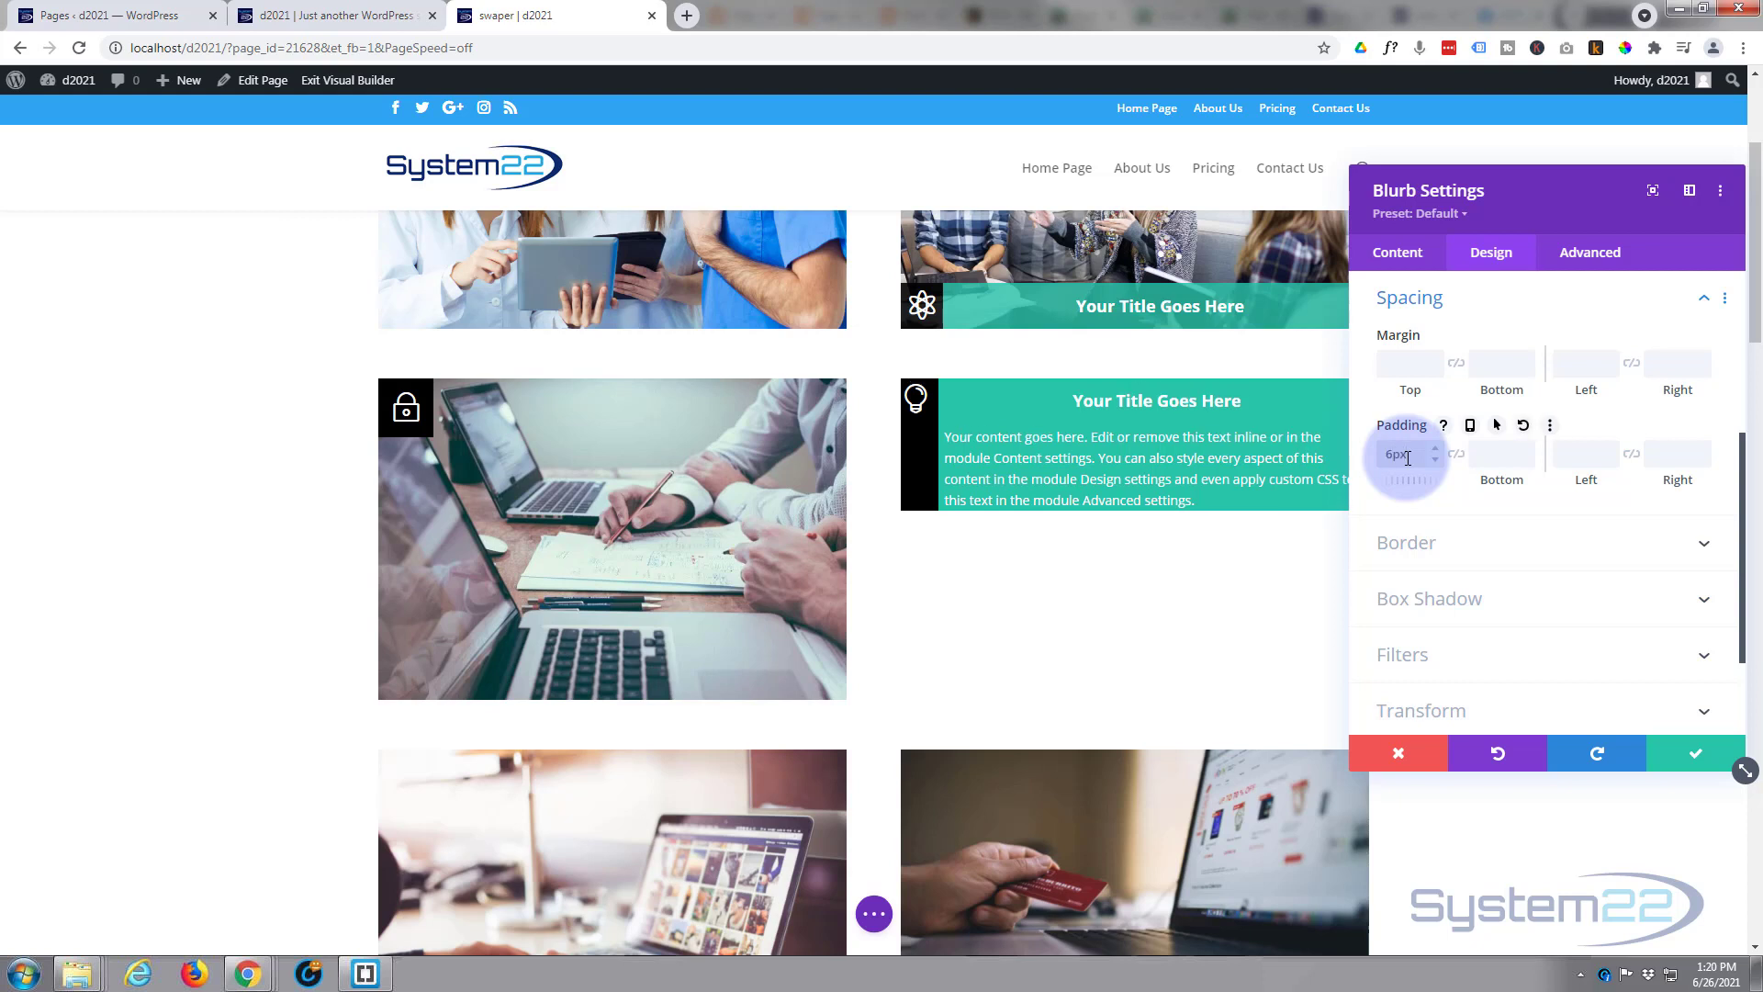
{"action": "left_click", "coordinate": [1580, 455]}
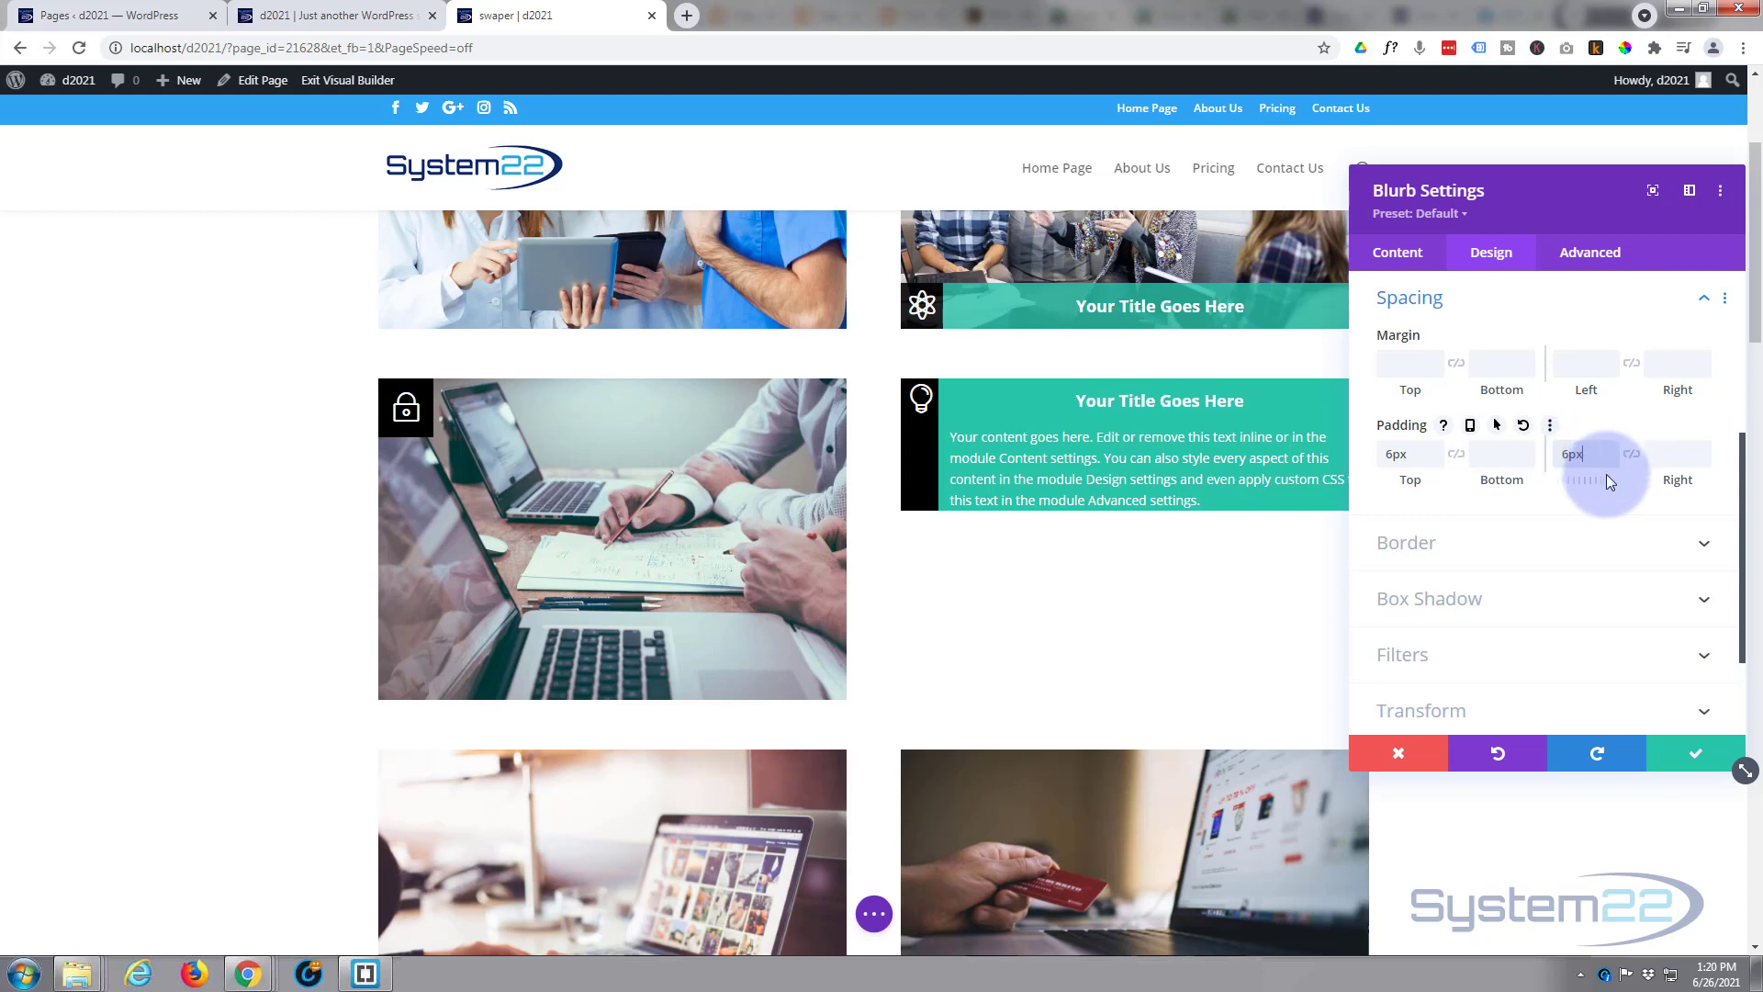
{"action": "left_click", "coordinate": [1609, 459]}
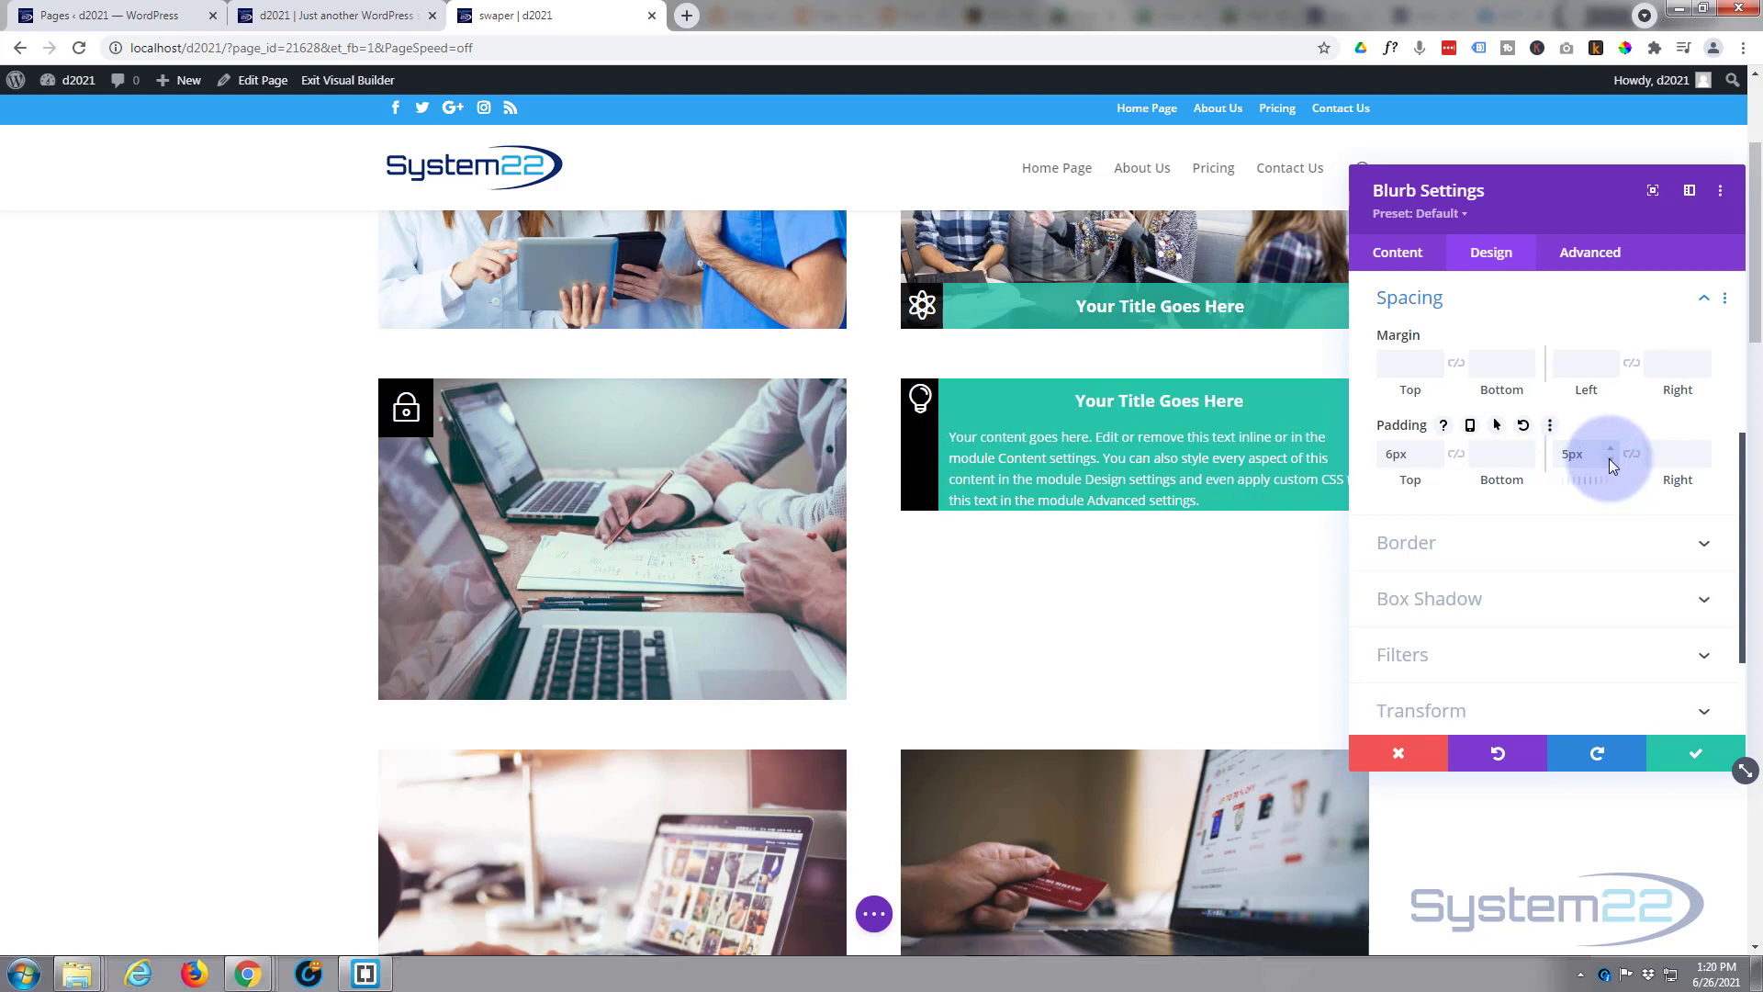
{"action": "left_click", "coordinate": [1608, 459]}
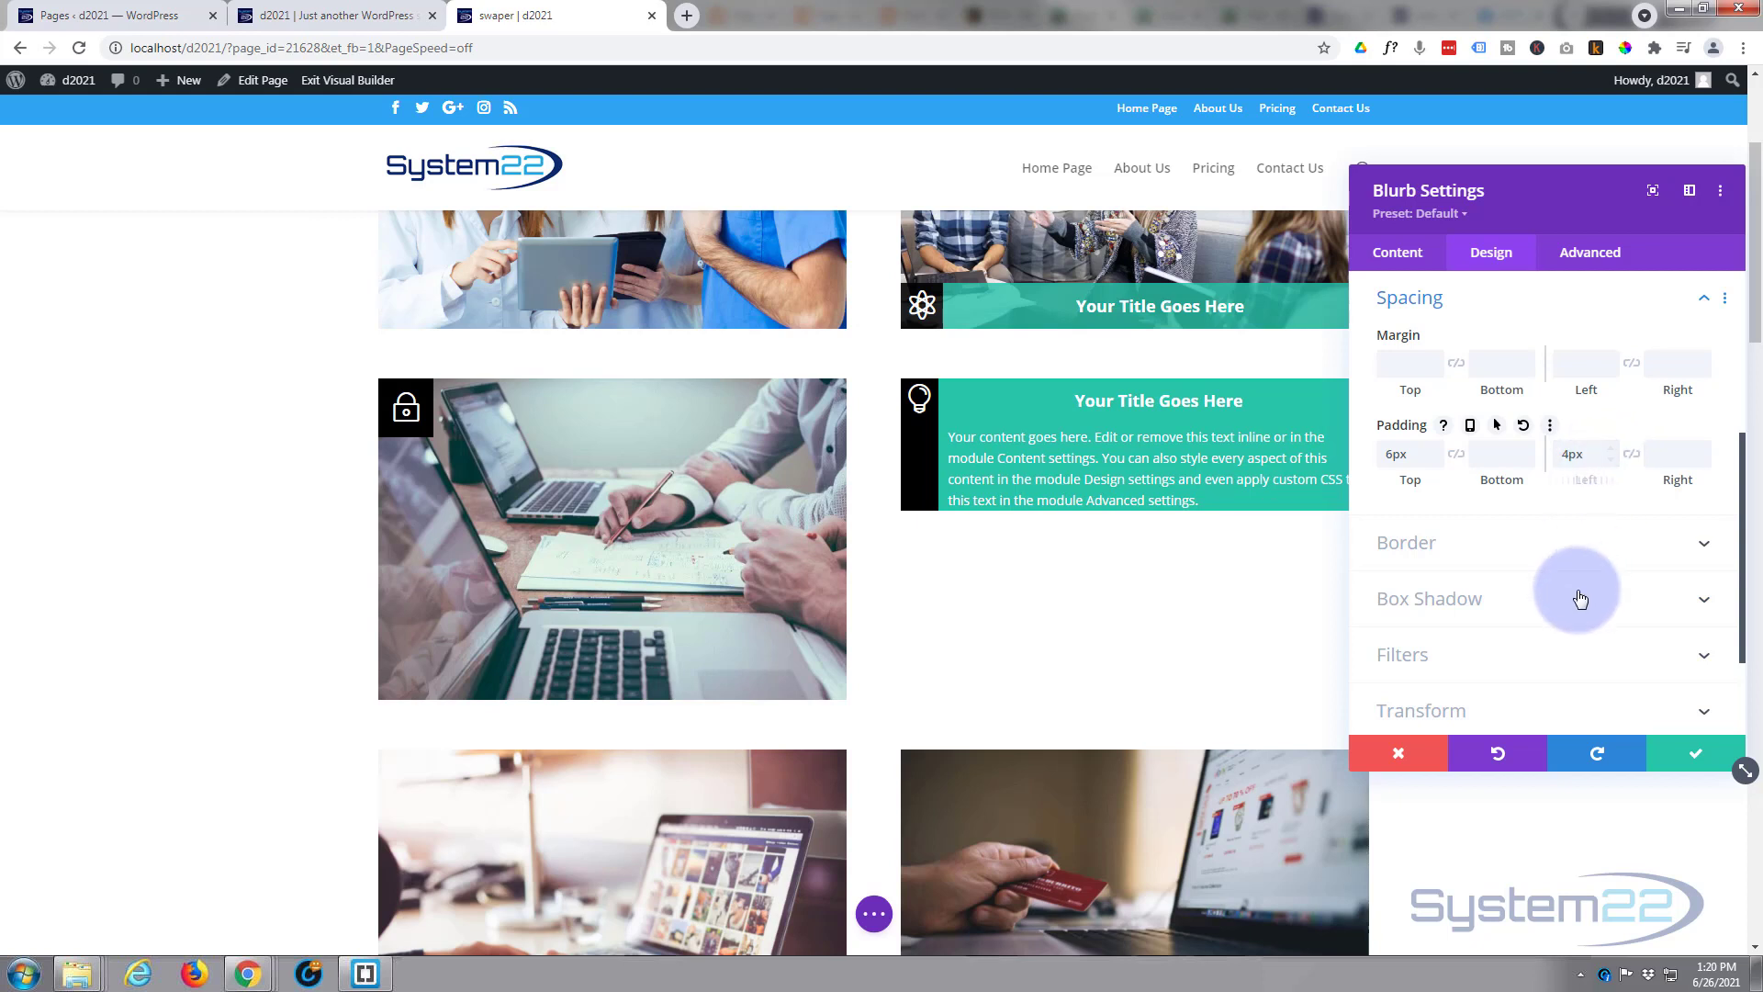
{"action": "left_click", "coordinate": [1696, 765]}
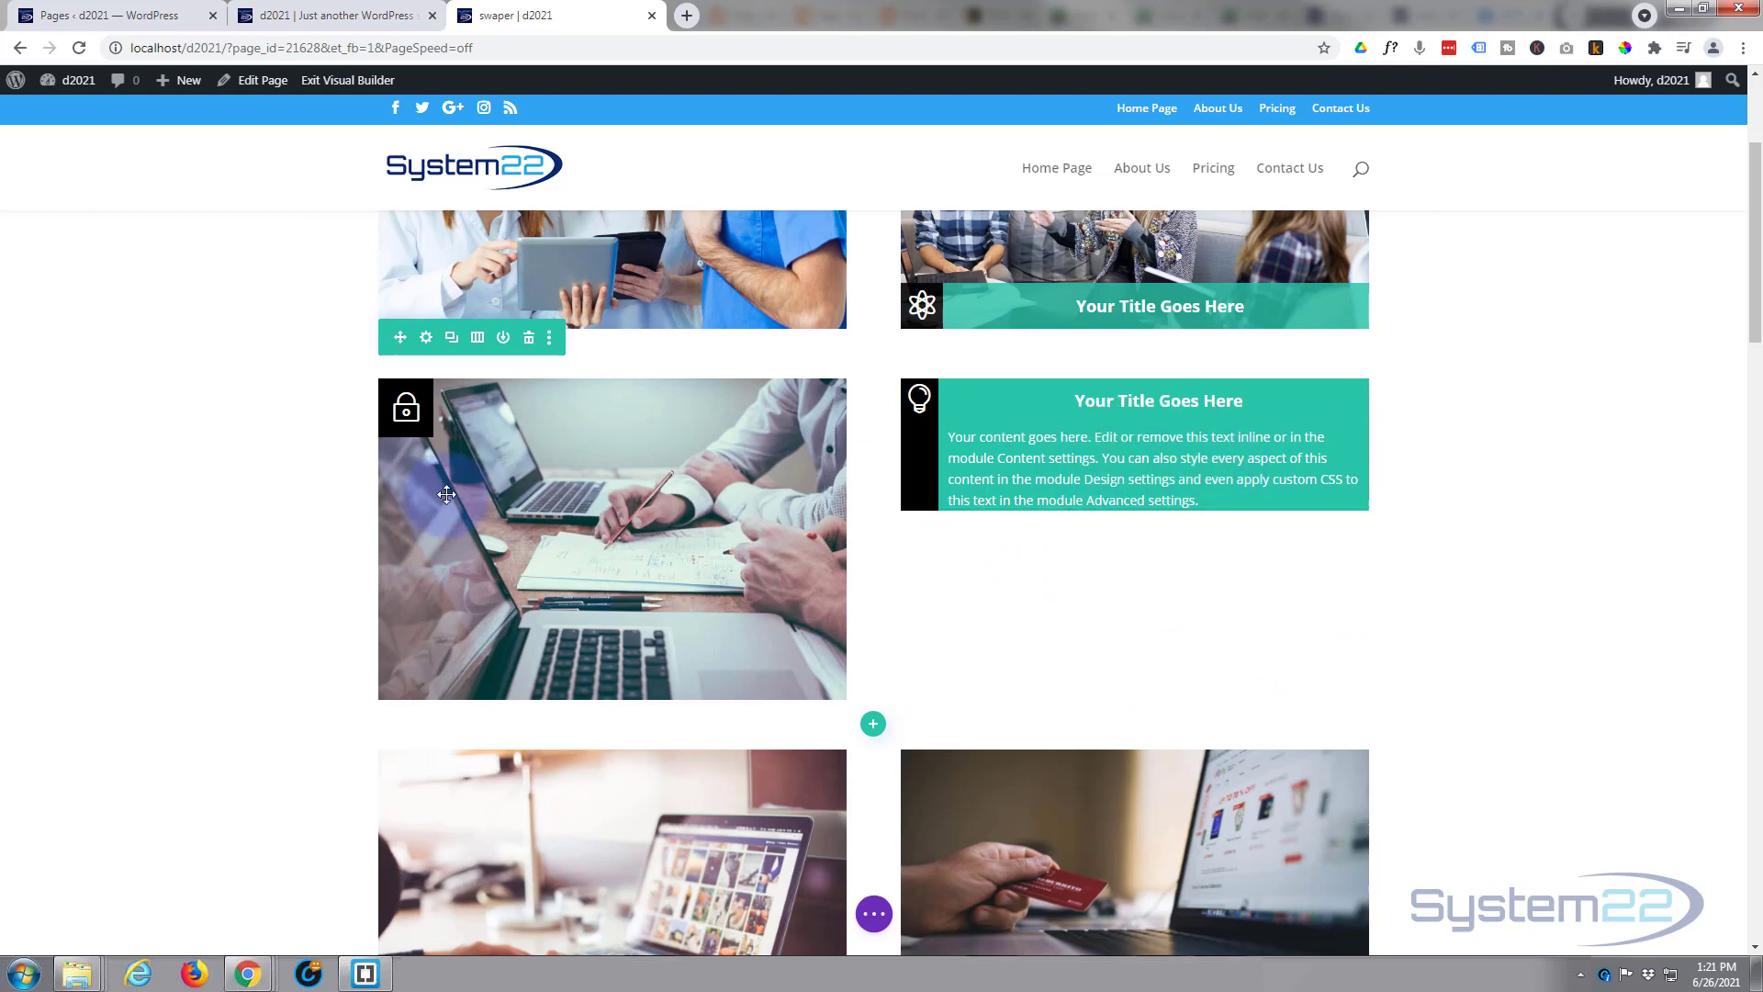
Set the background image of the row's second column to office-gallery.jpg from the media library.
{"action": "left_click", "coordinate": [425, 338]}
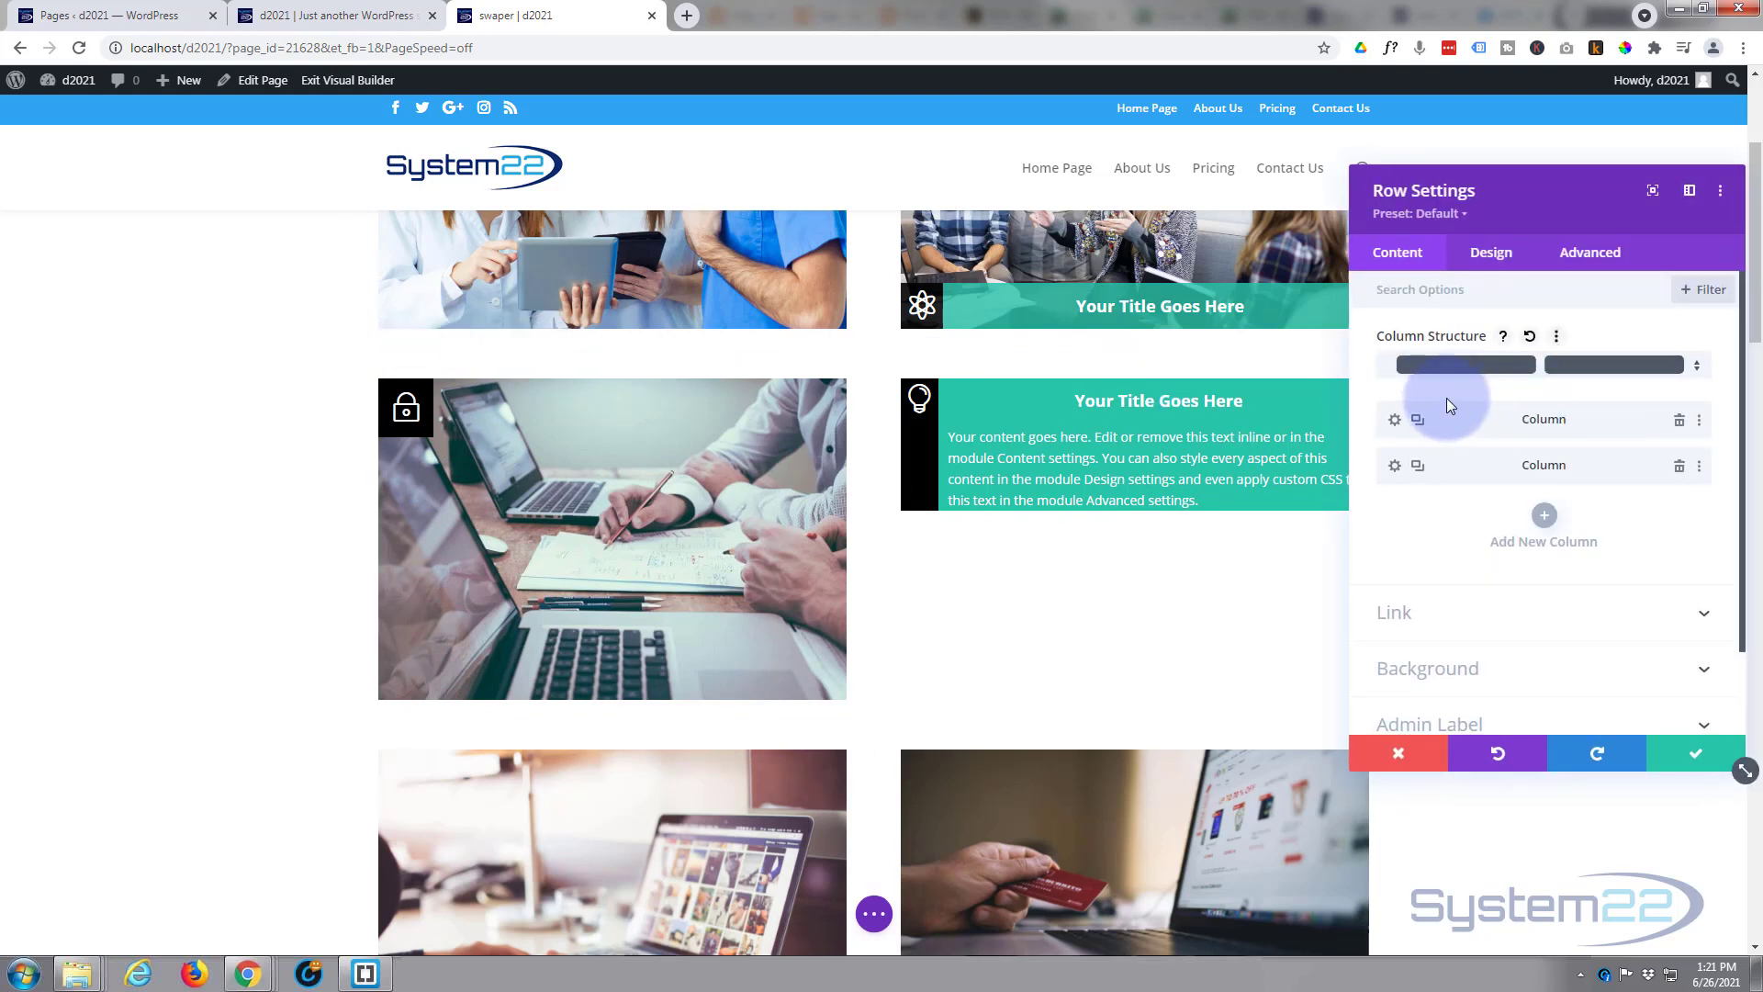
{"action": "left_click", "coordinate": [1395, 465]}
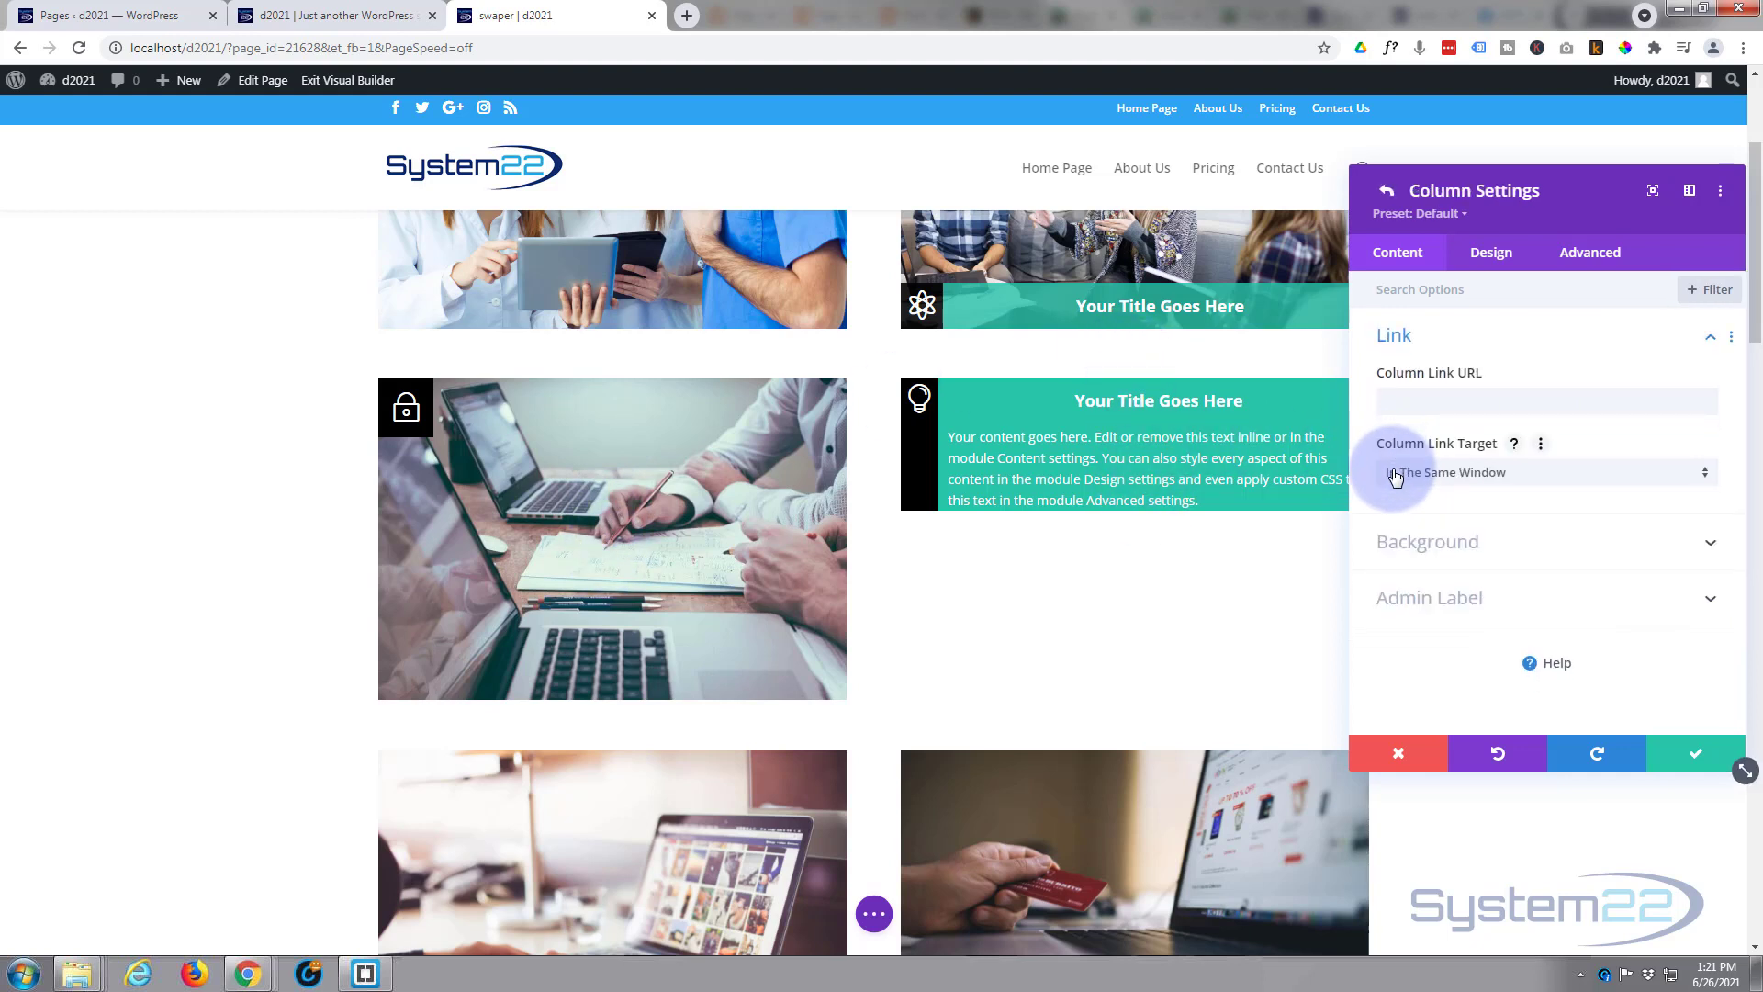
{"action": "left_click", "coordinate": [1547, 549]}
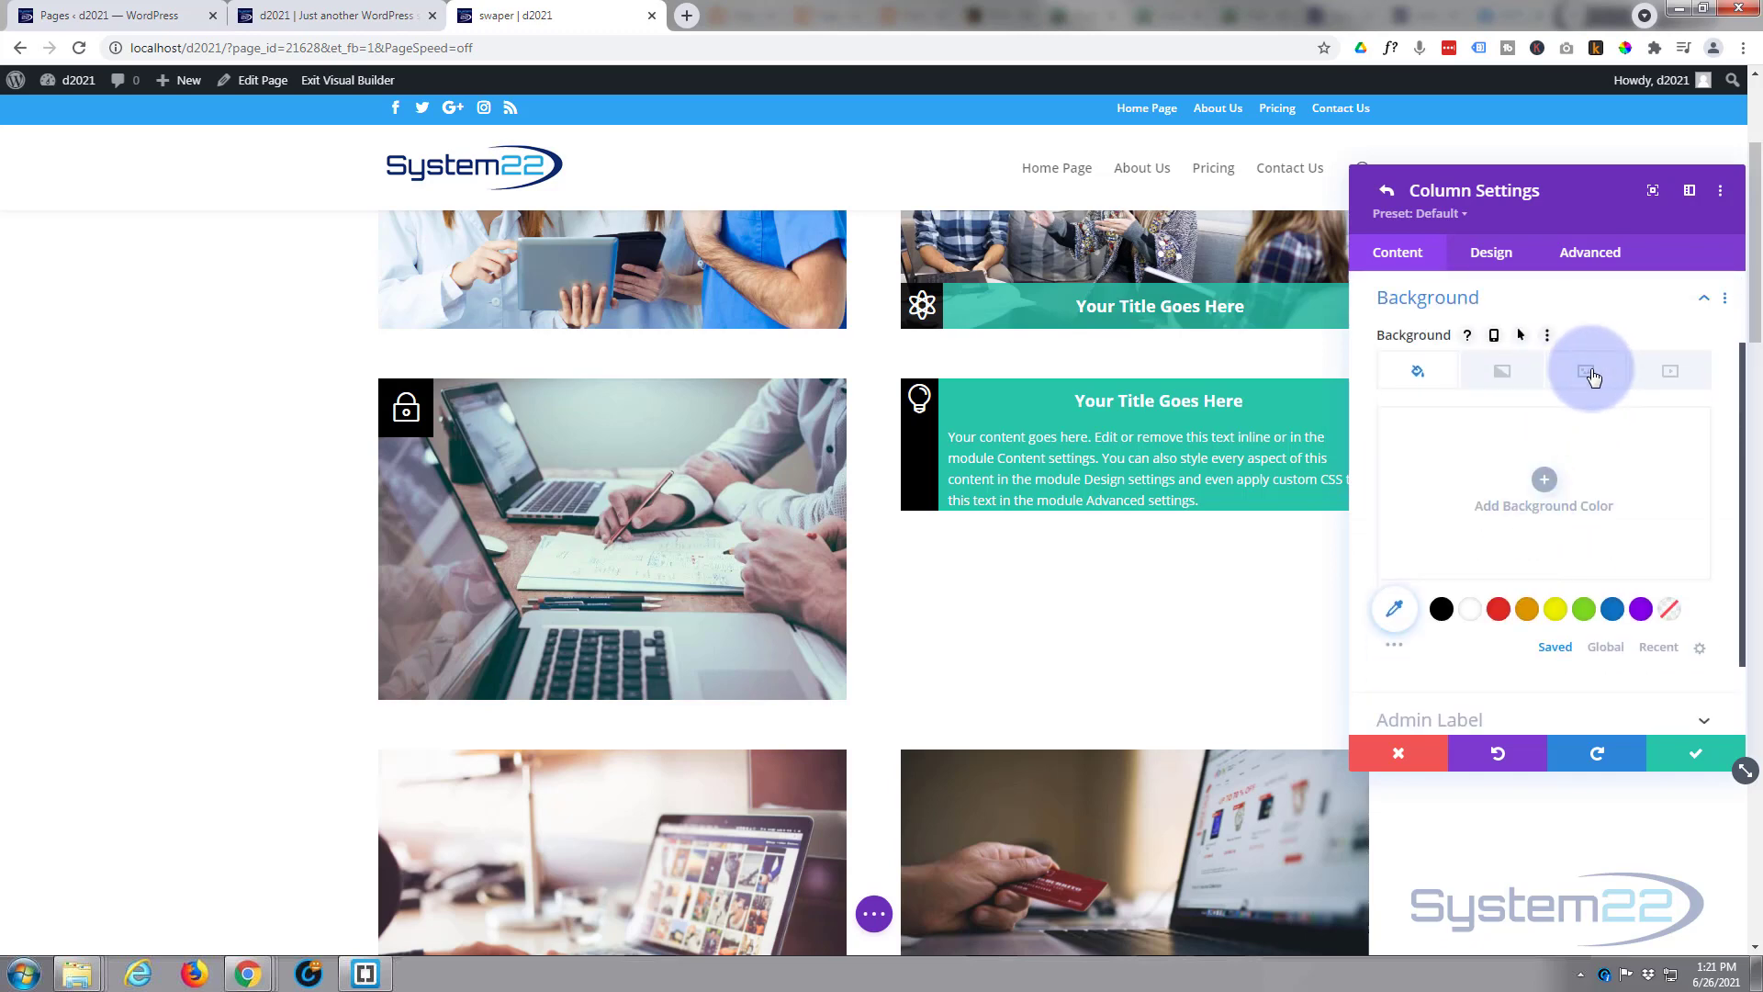
{"action": "left_click", "coordinate": [1593, 374]}
{"action": "left_click", "coordinate": [1545, 482]}
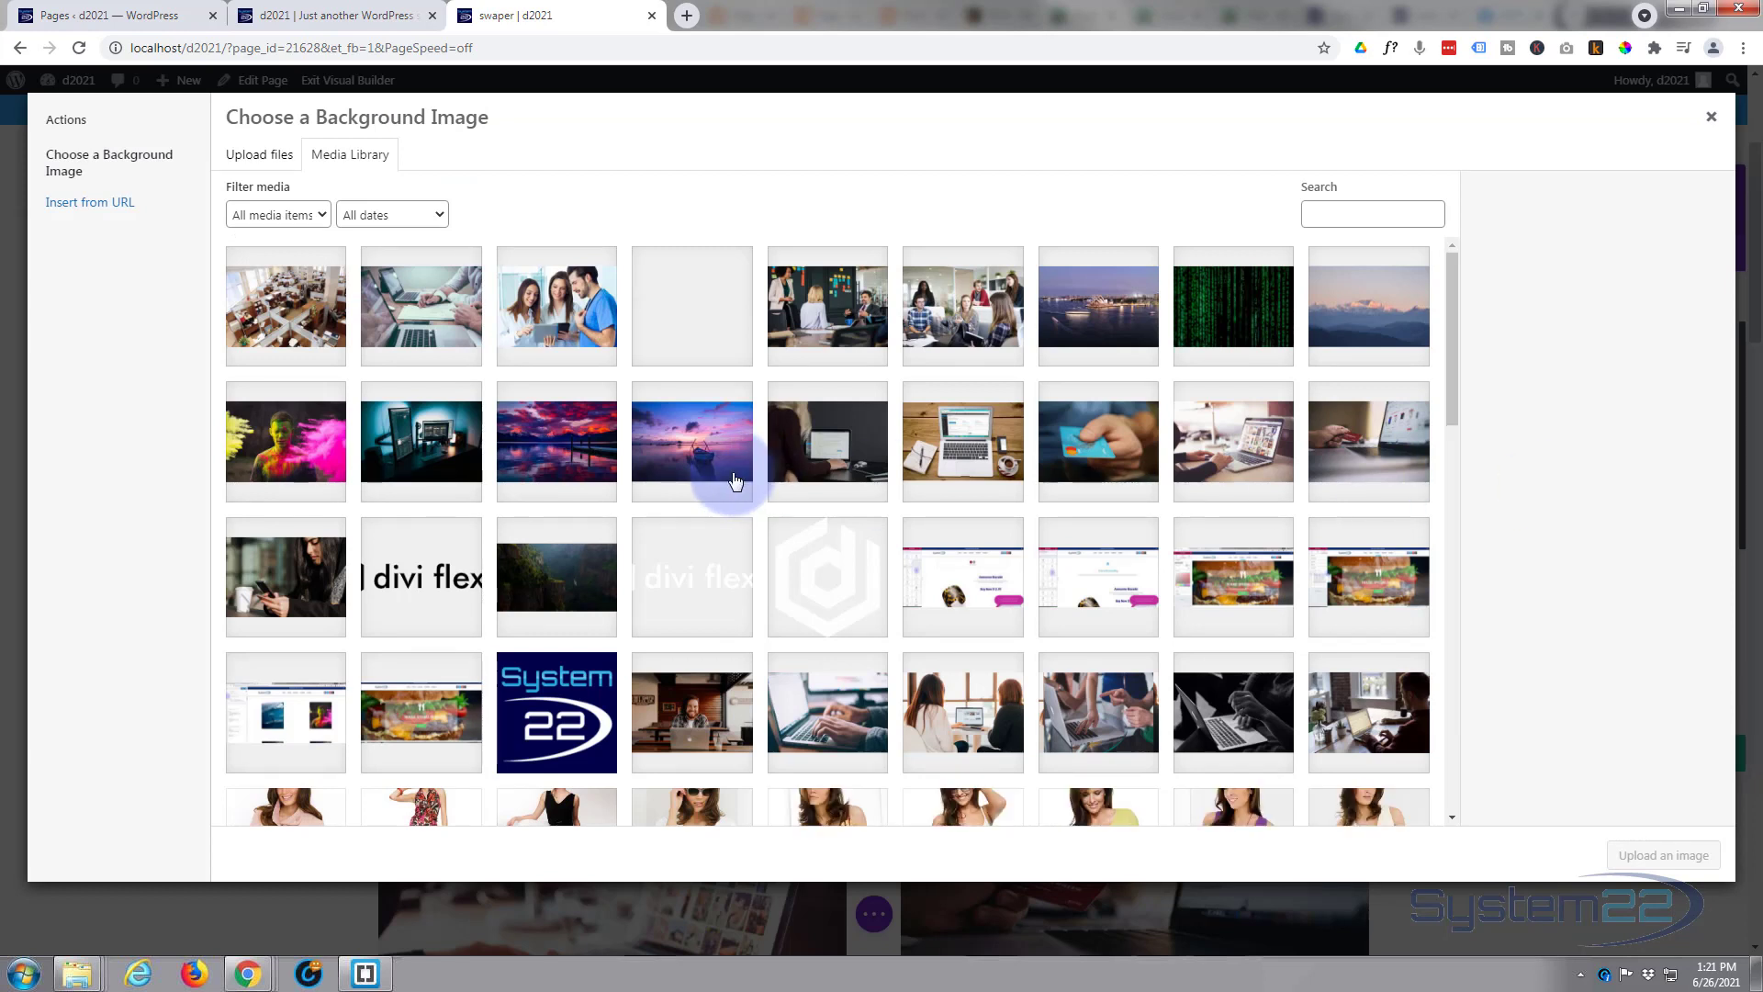
{"action": "left_click", "coordinate": [276, 308]}
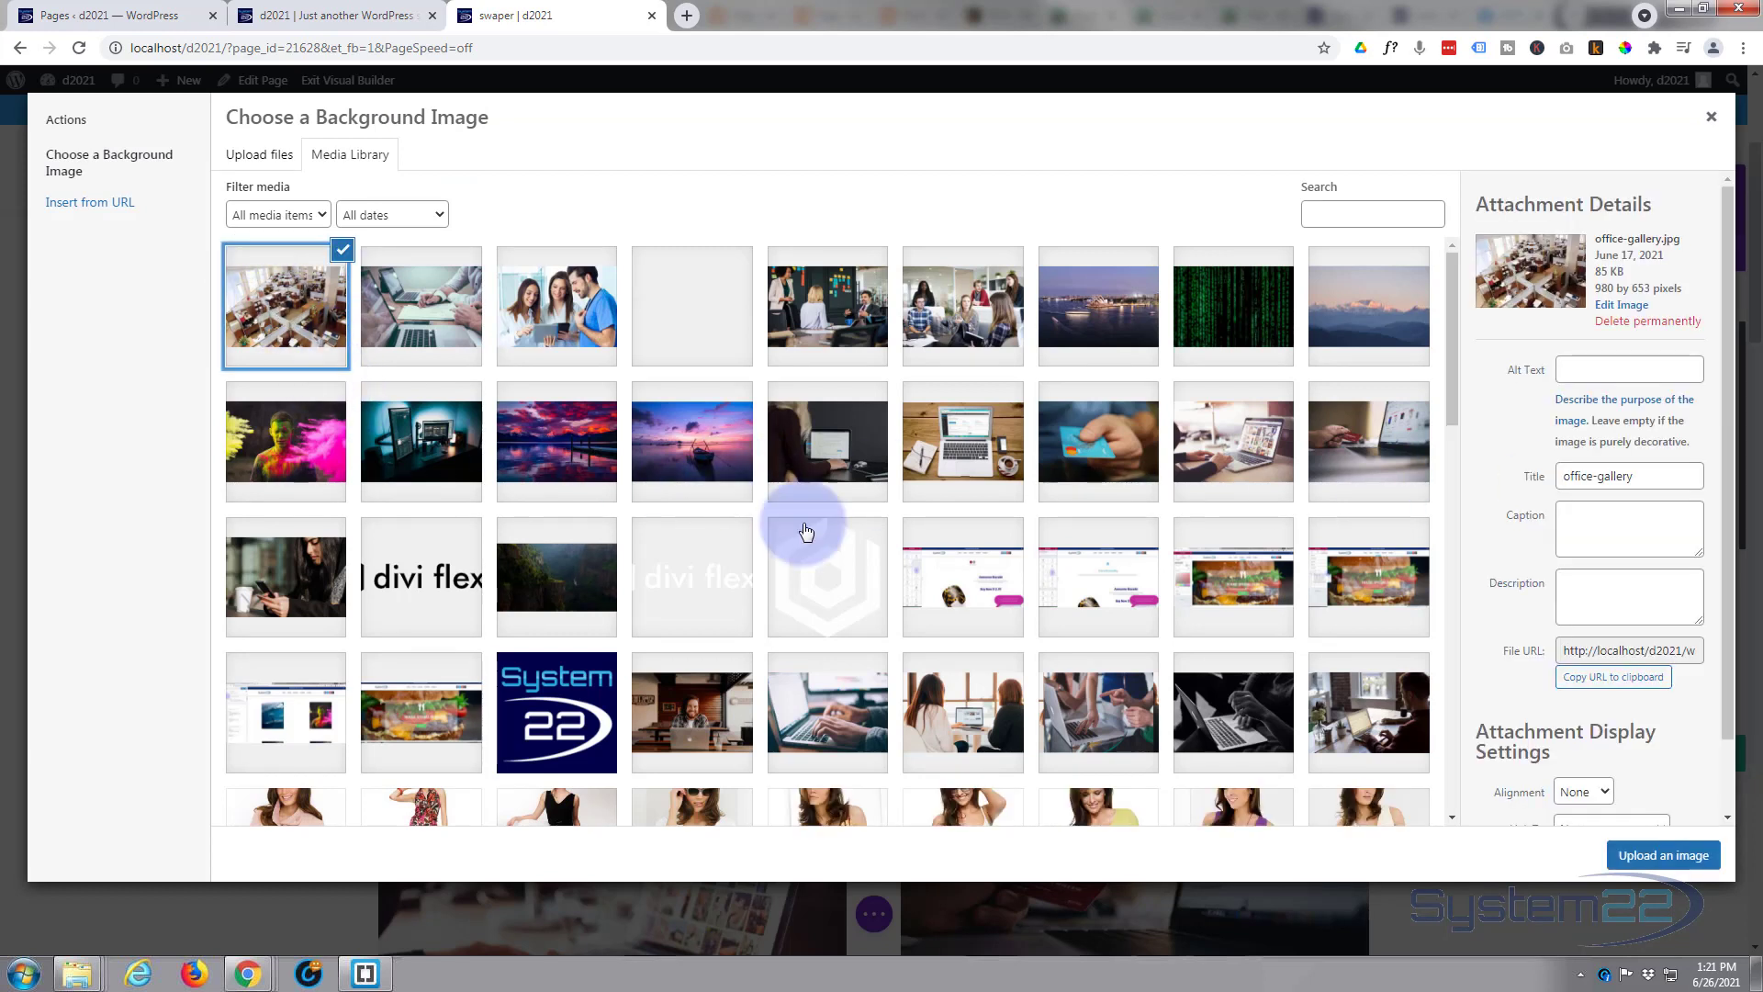
{"action": "left_click", "coordinate": [1666, 853]}
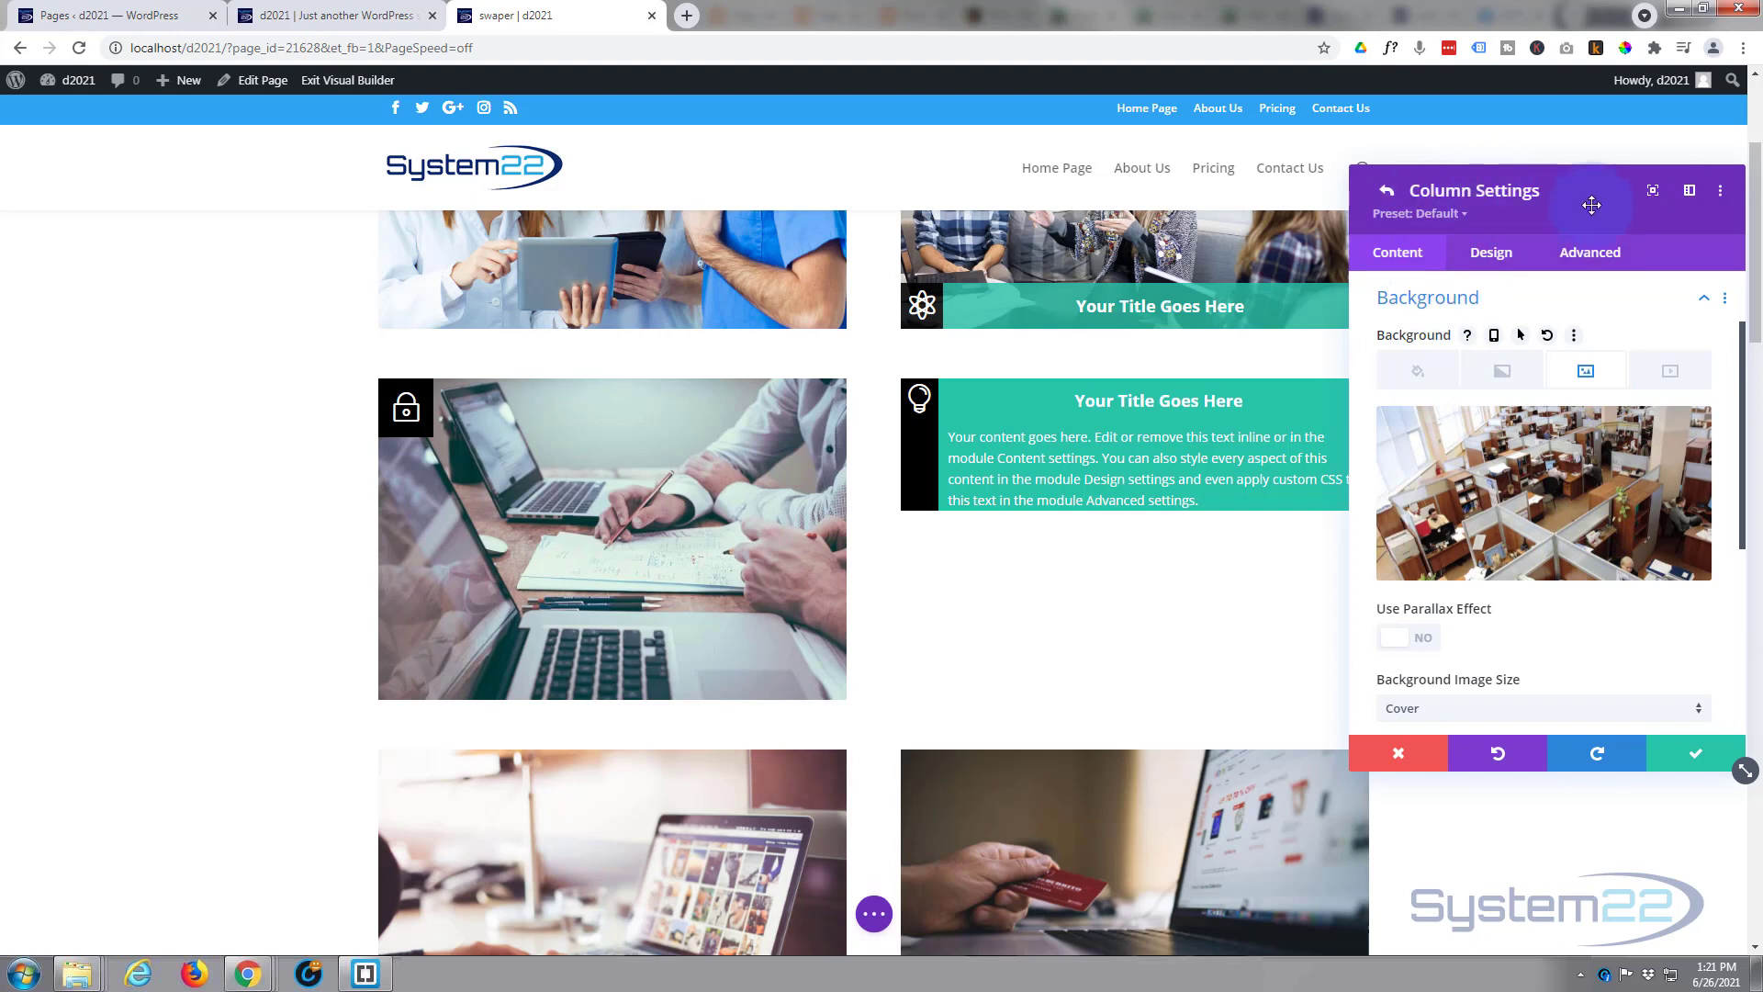
Add the custom CSS "height:350px;" to the column's main element.
{"action": "left_click", "coordinate": [1614, 259]}
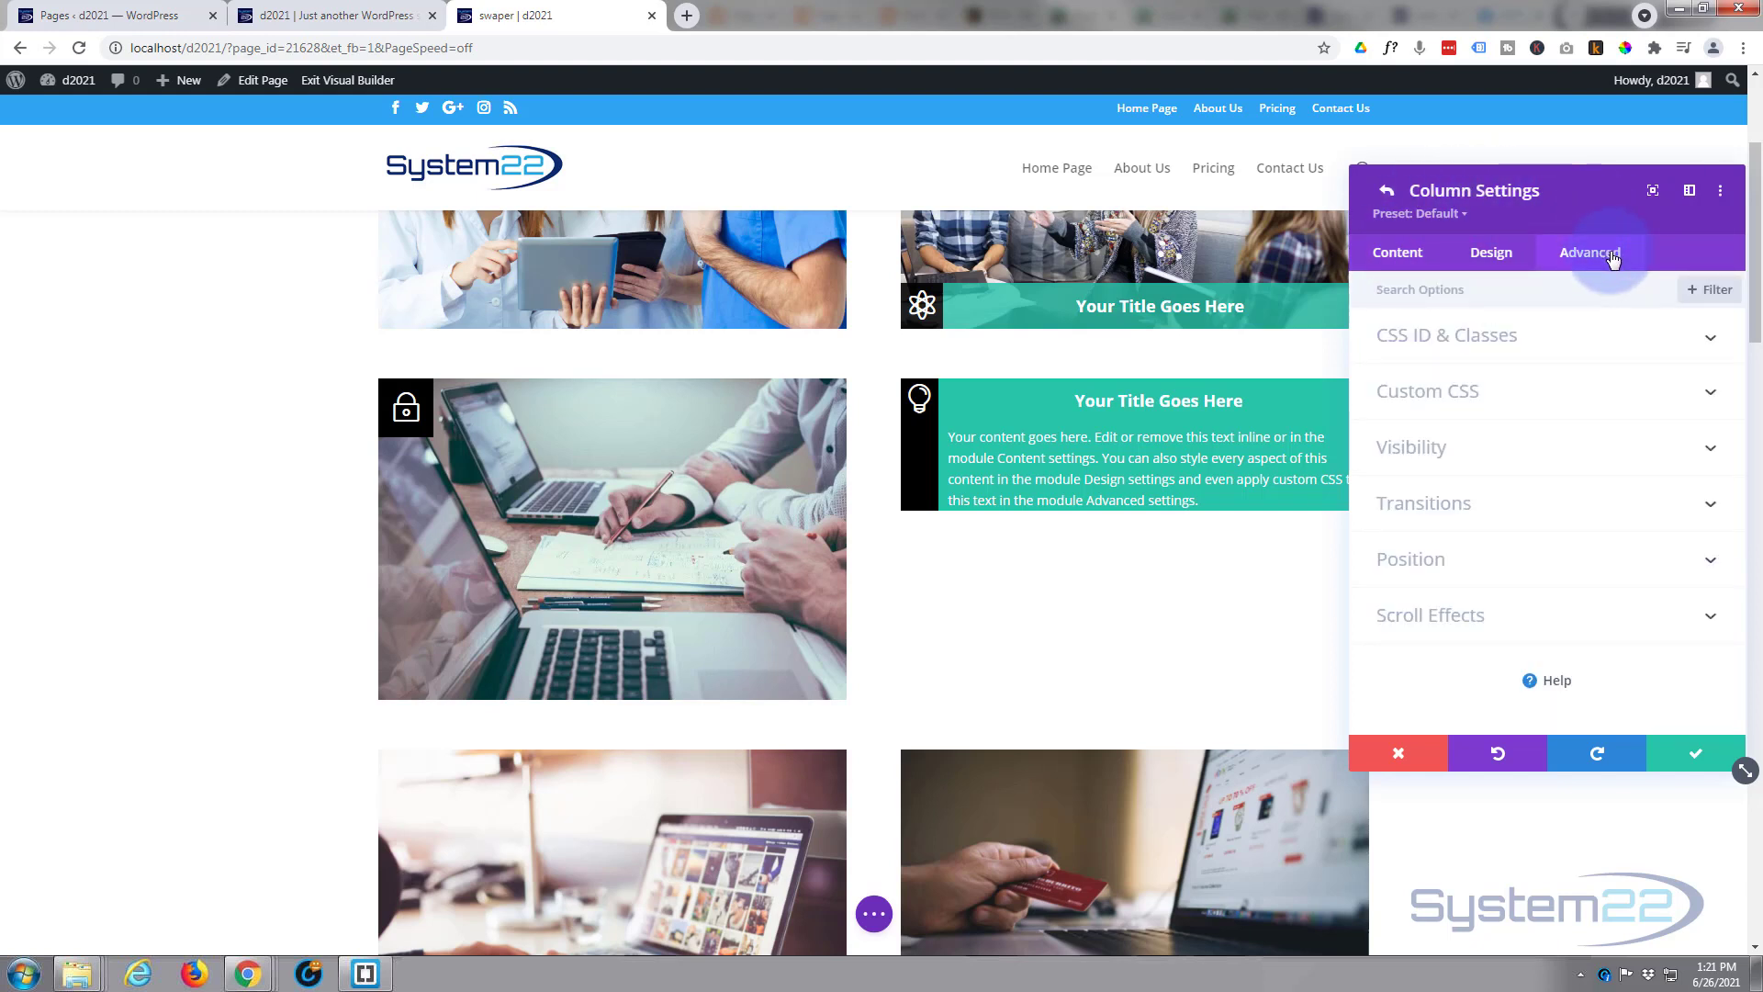
{"action": "left_click", "coordinate": [1527, 393]}
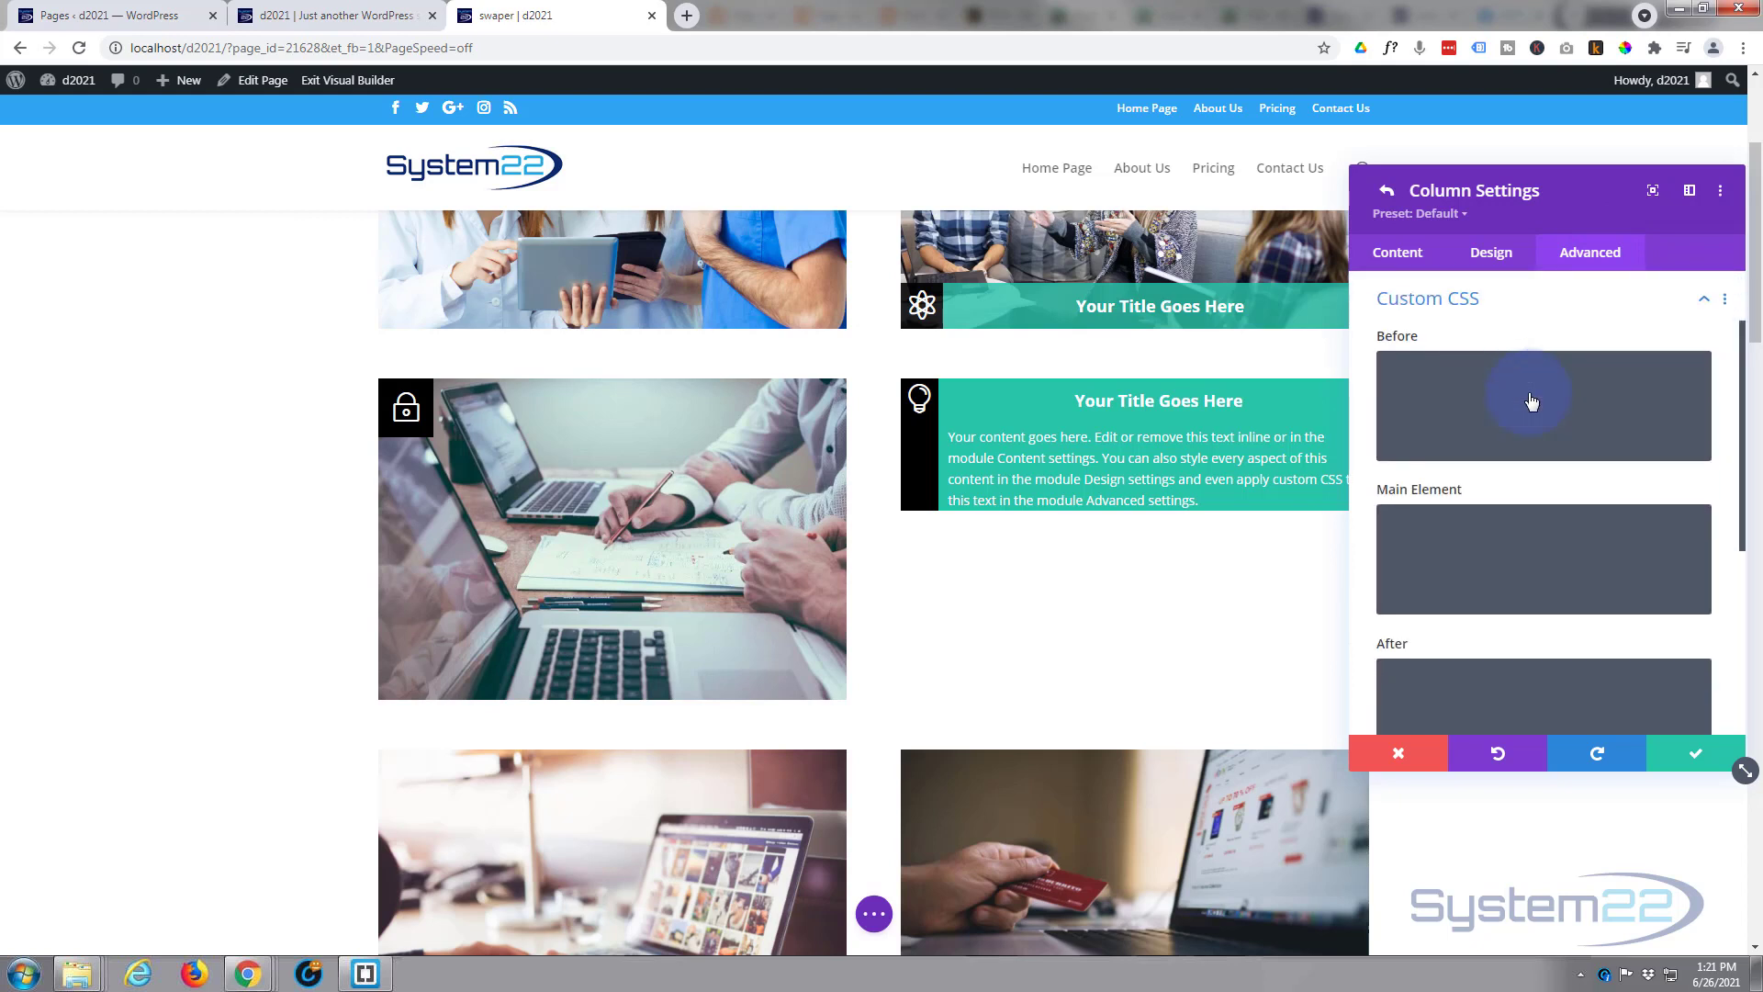
{"action": "left_click", "coordinate": [1446, 517]}
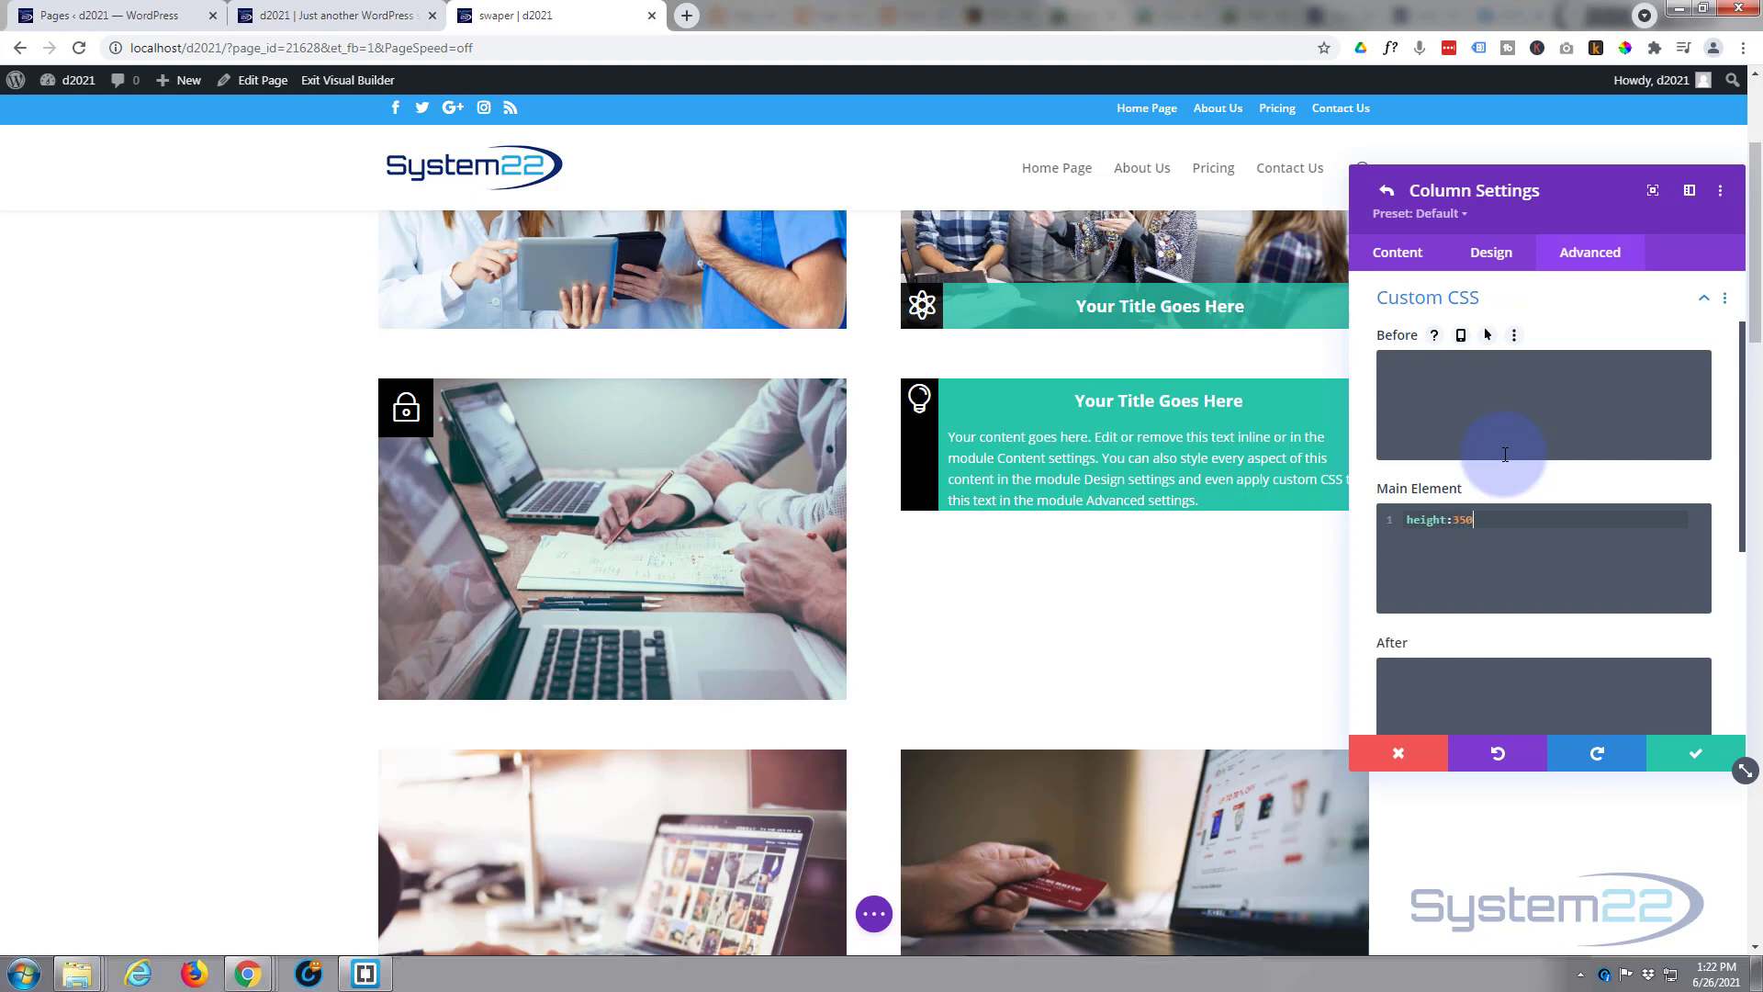
{"action": "type", "text": "height:350px;"}
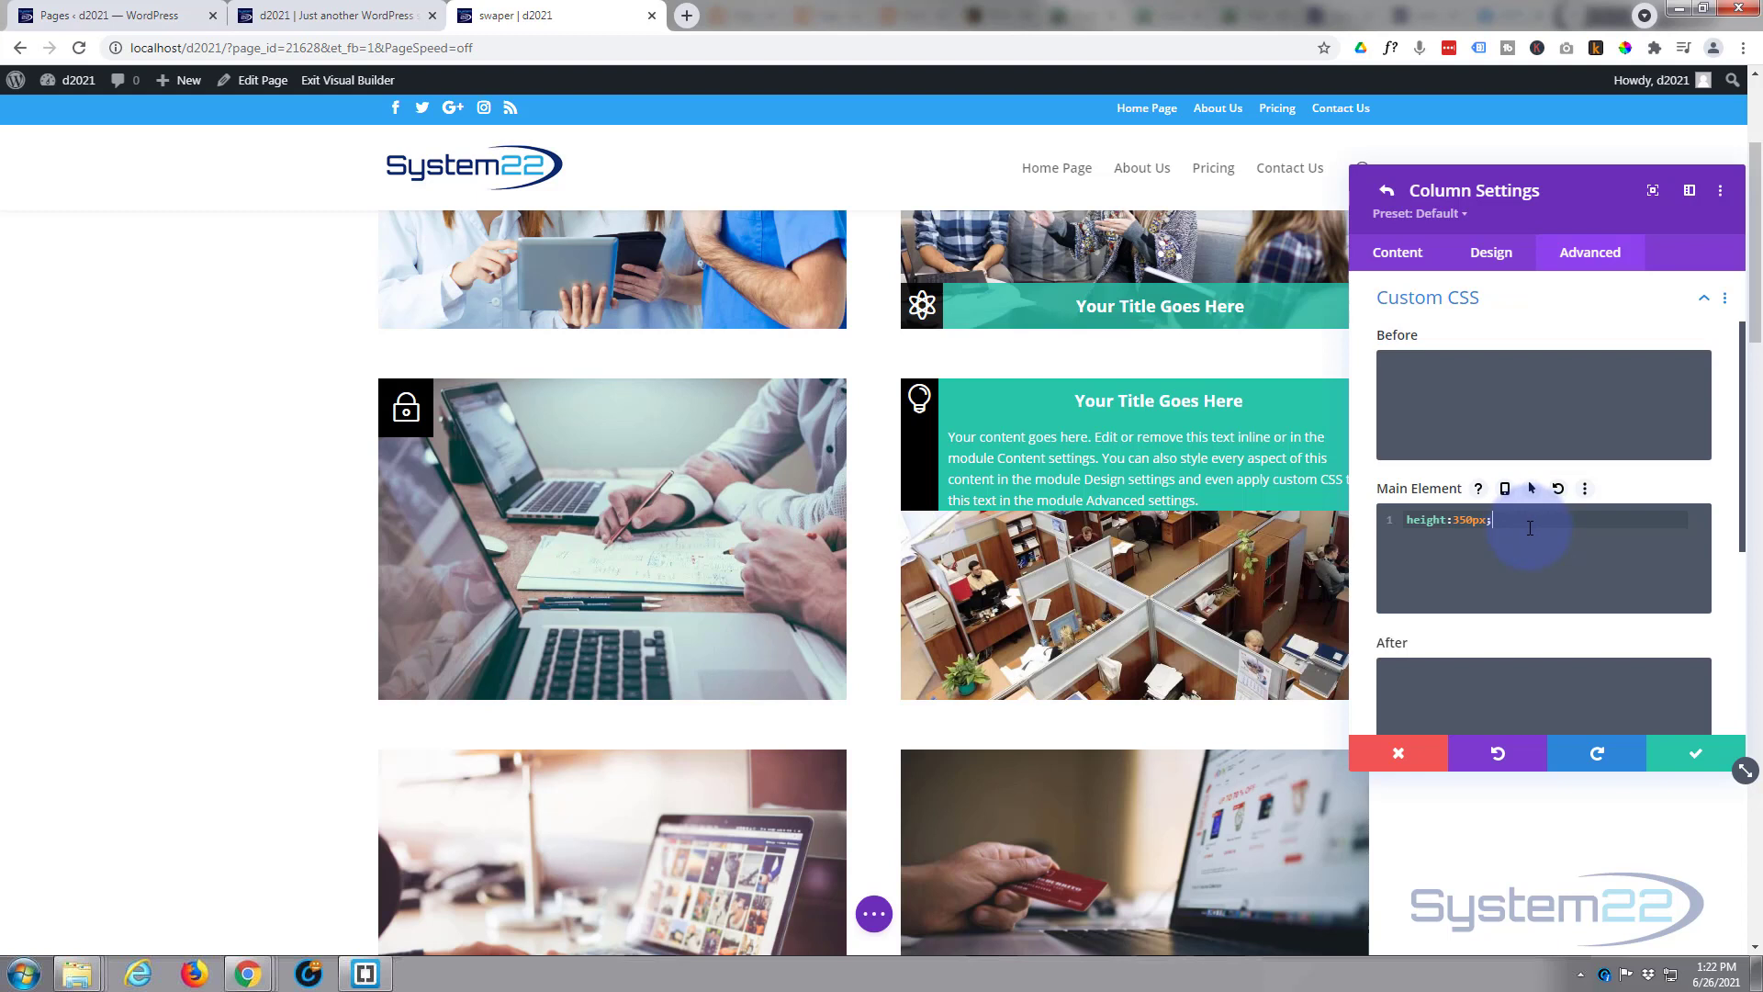
{"action": "left_click_drag", "start_coordinate": [1530, 528], "coordinate": [1409, 525]}
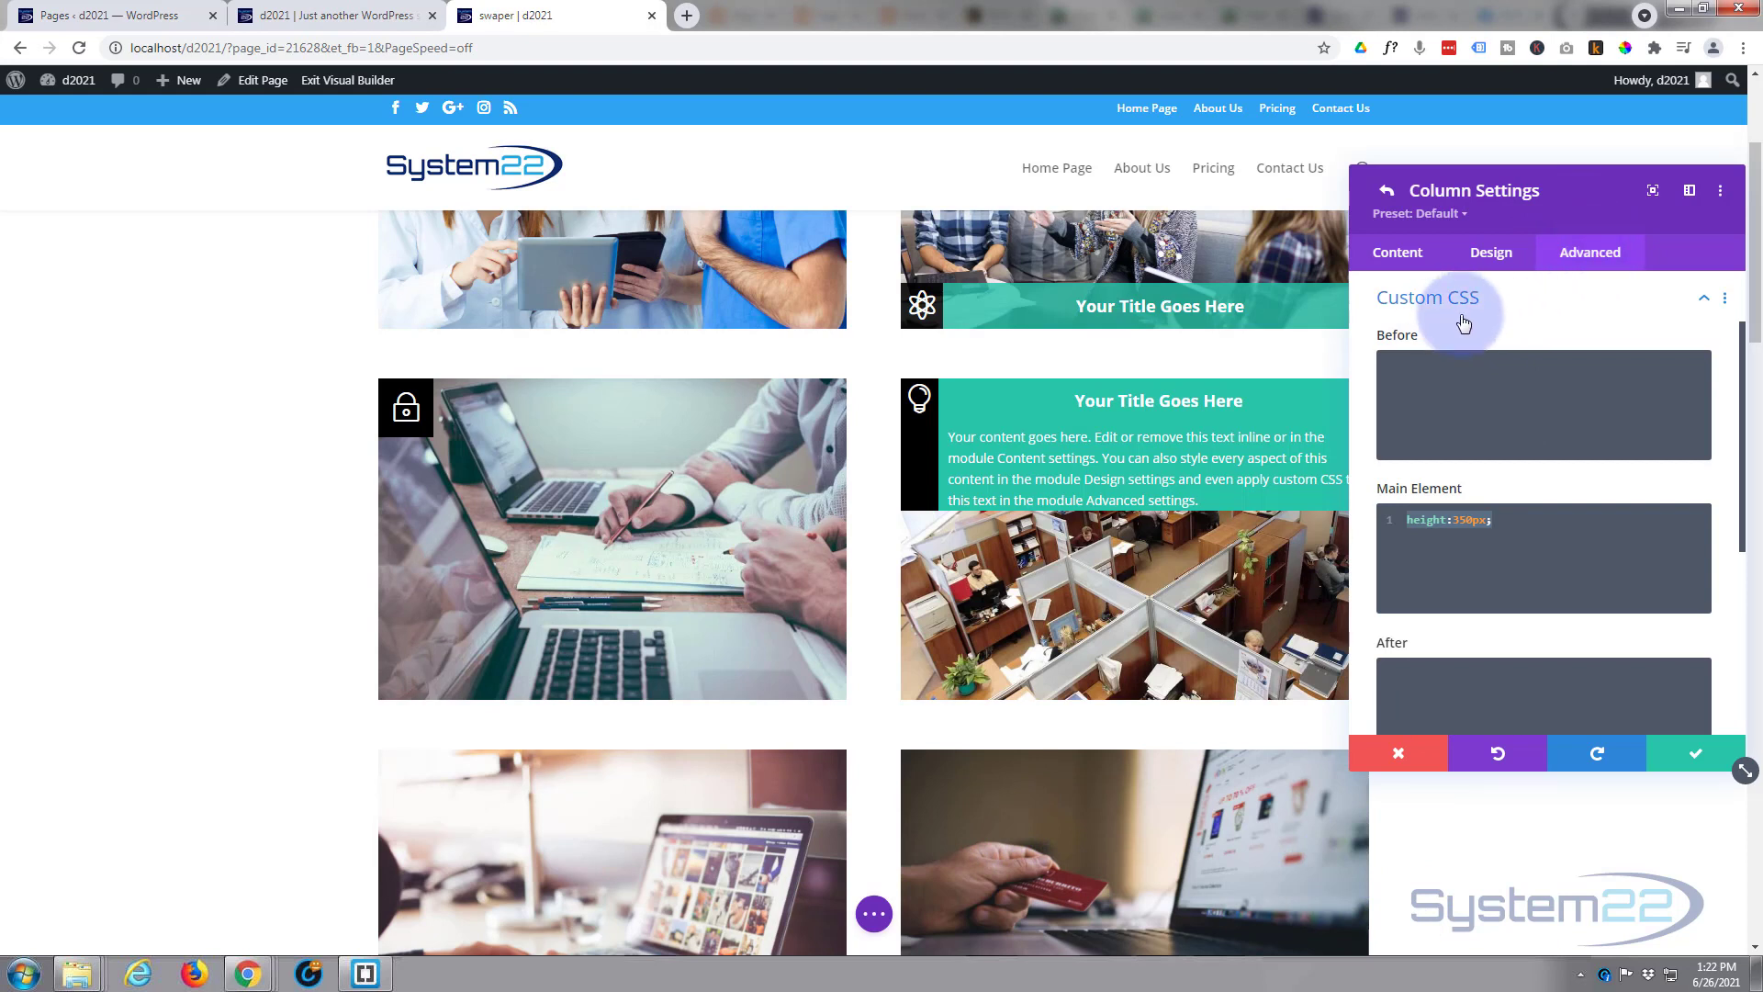
{"action": "left_click", "coordinate": [1407, 306]}
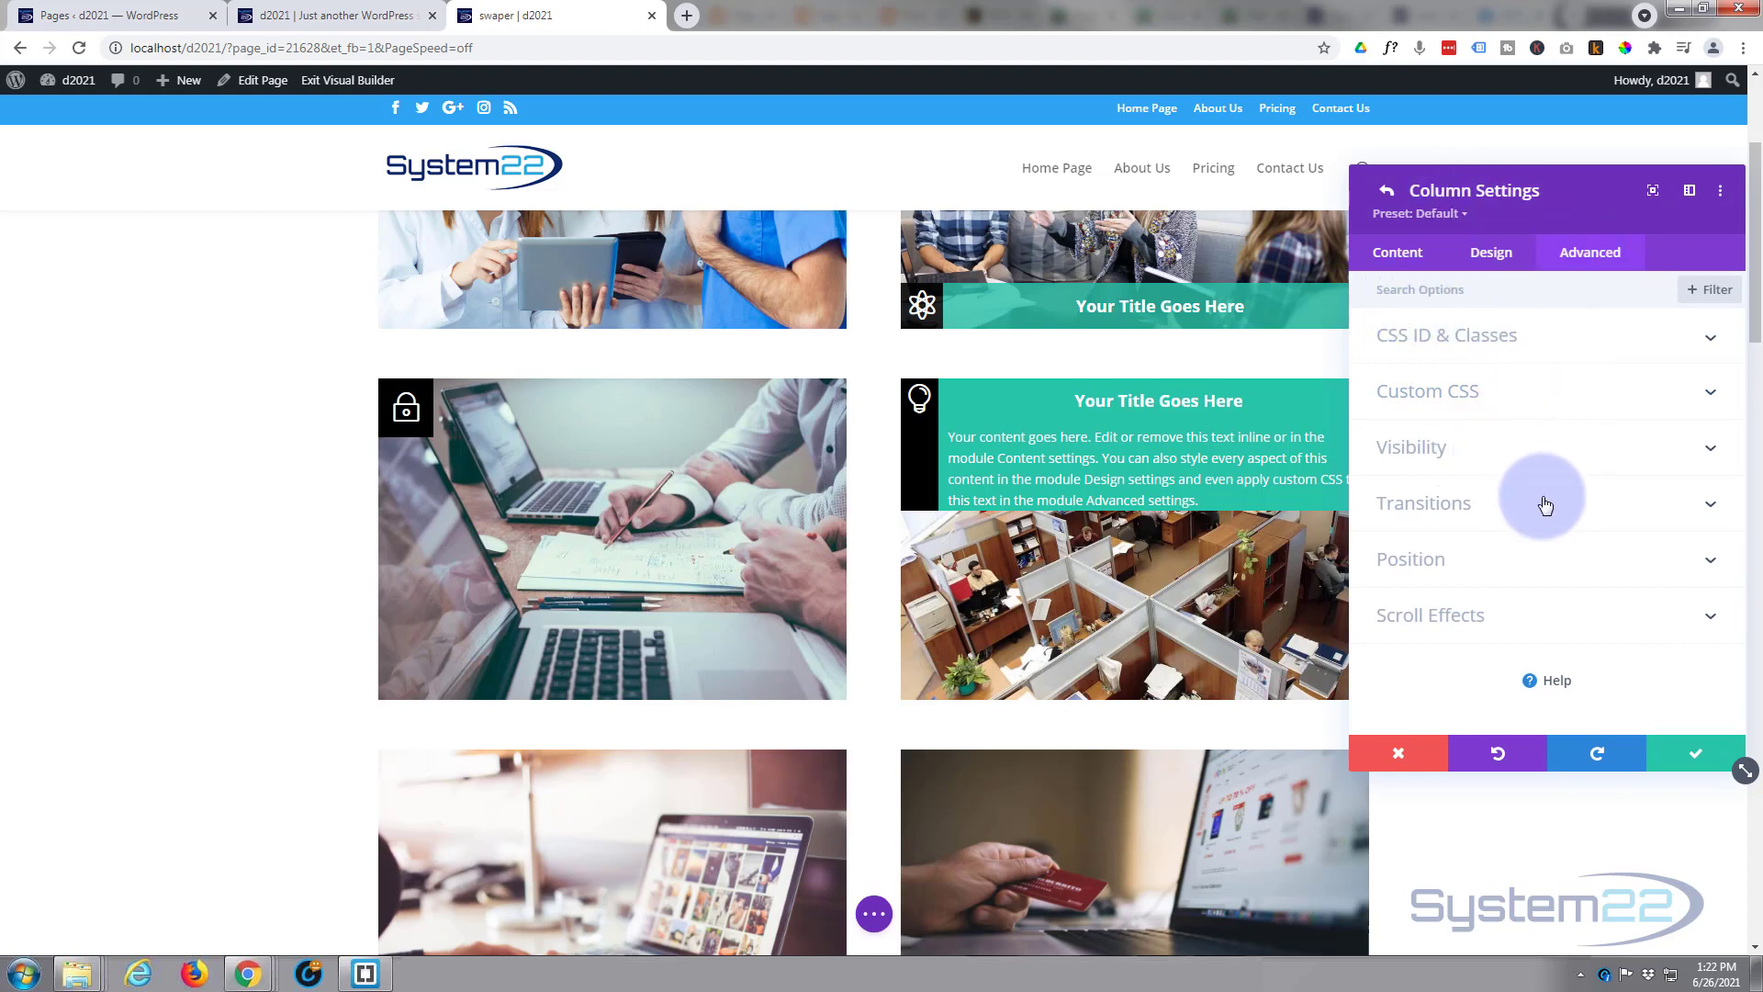
Set the column's horizontal and vertical overflow to Hidden, and save the column and row settings.
{"action": "left_click", "coordinate": [1538, 451]}
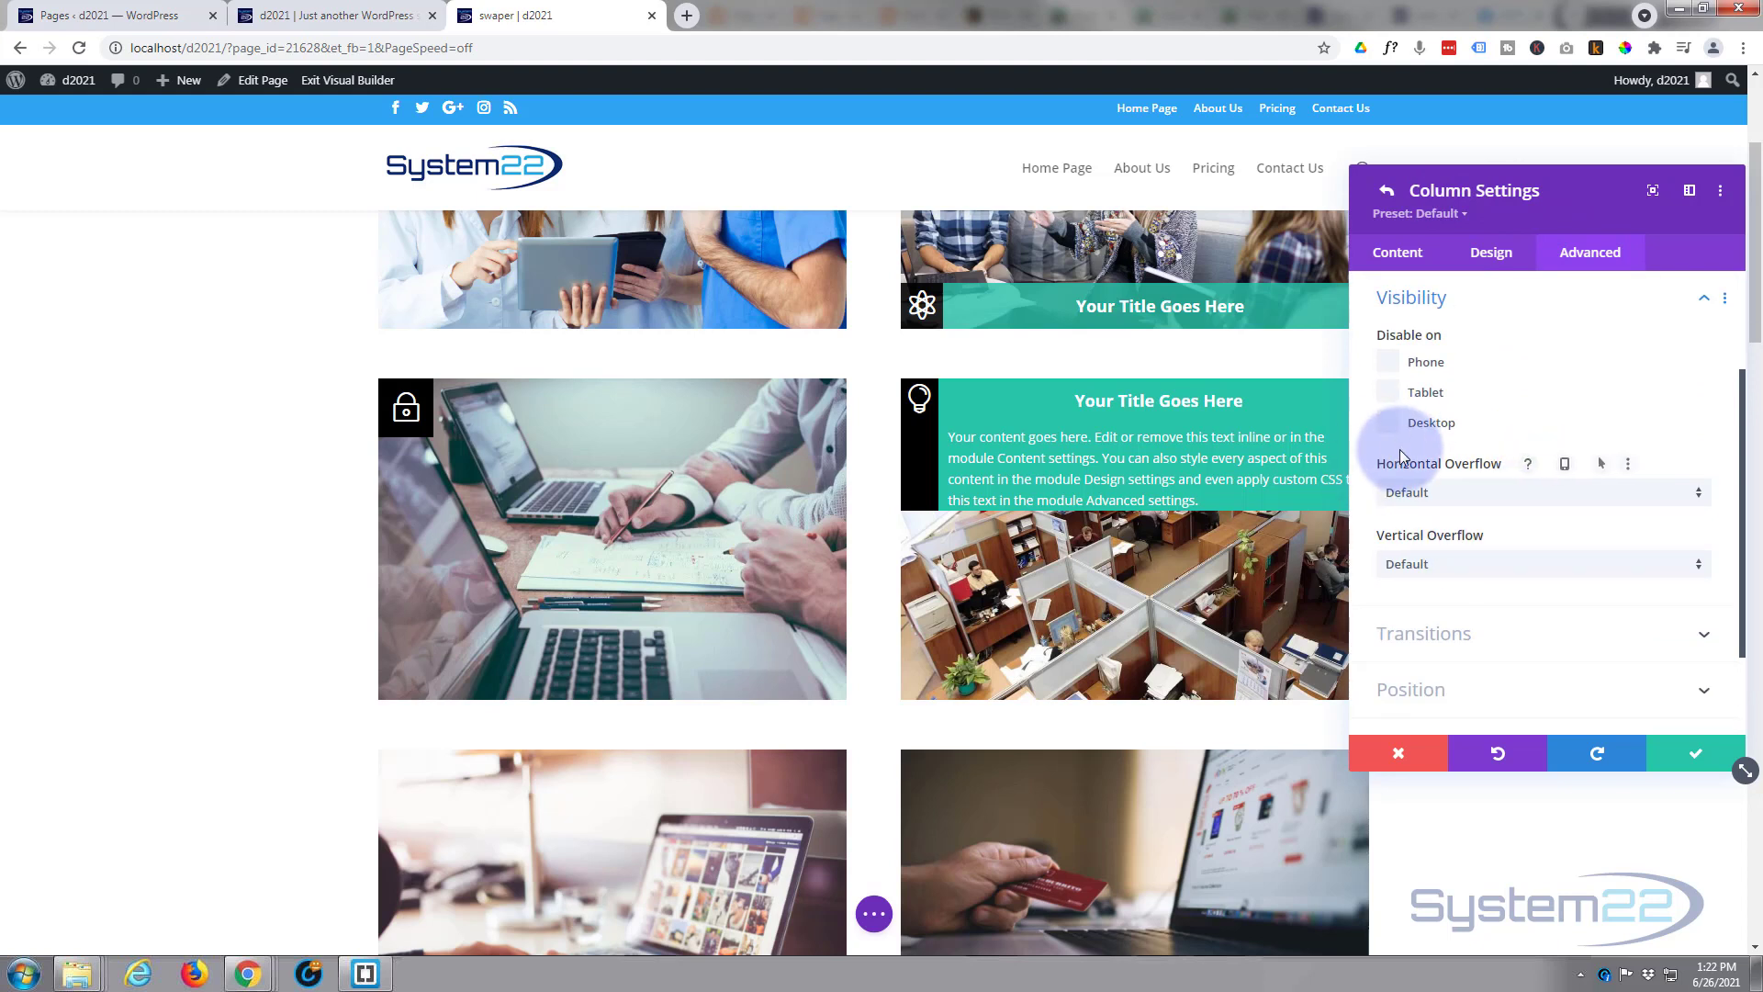
{"action": "left_click", "coordinate": [1492, 509]}
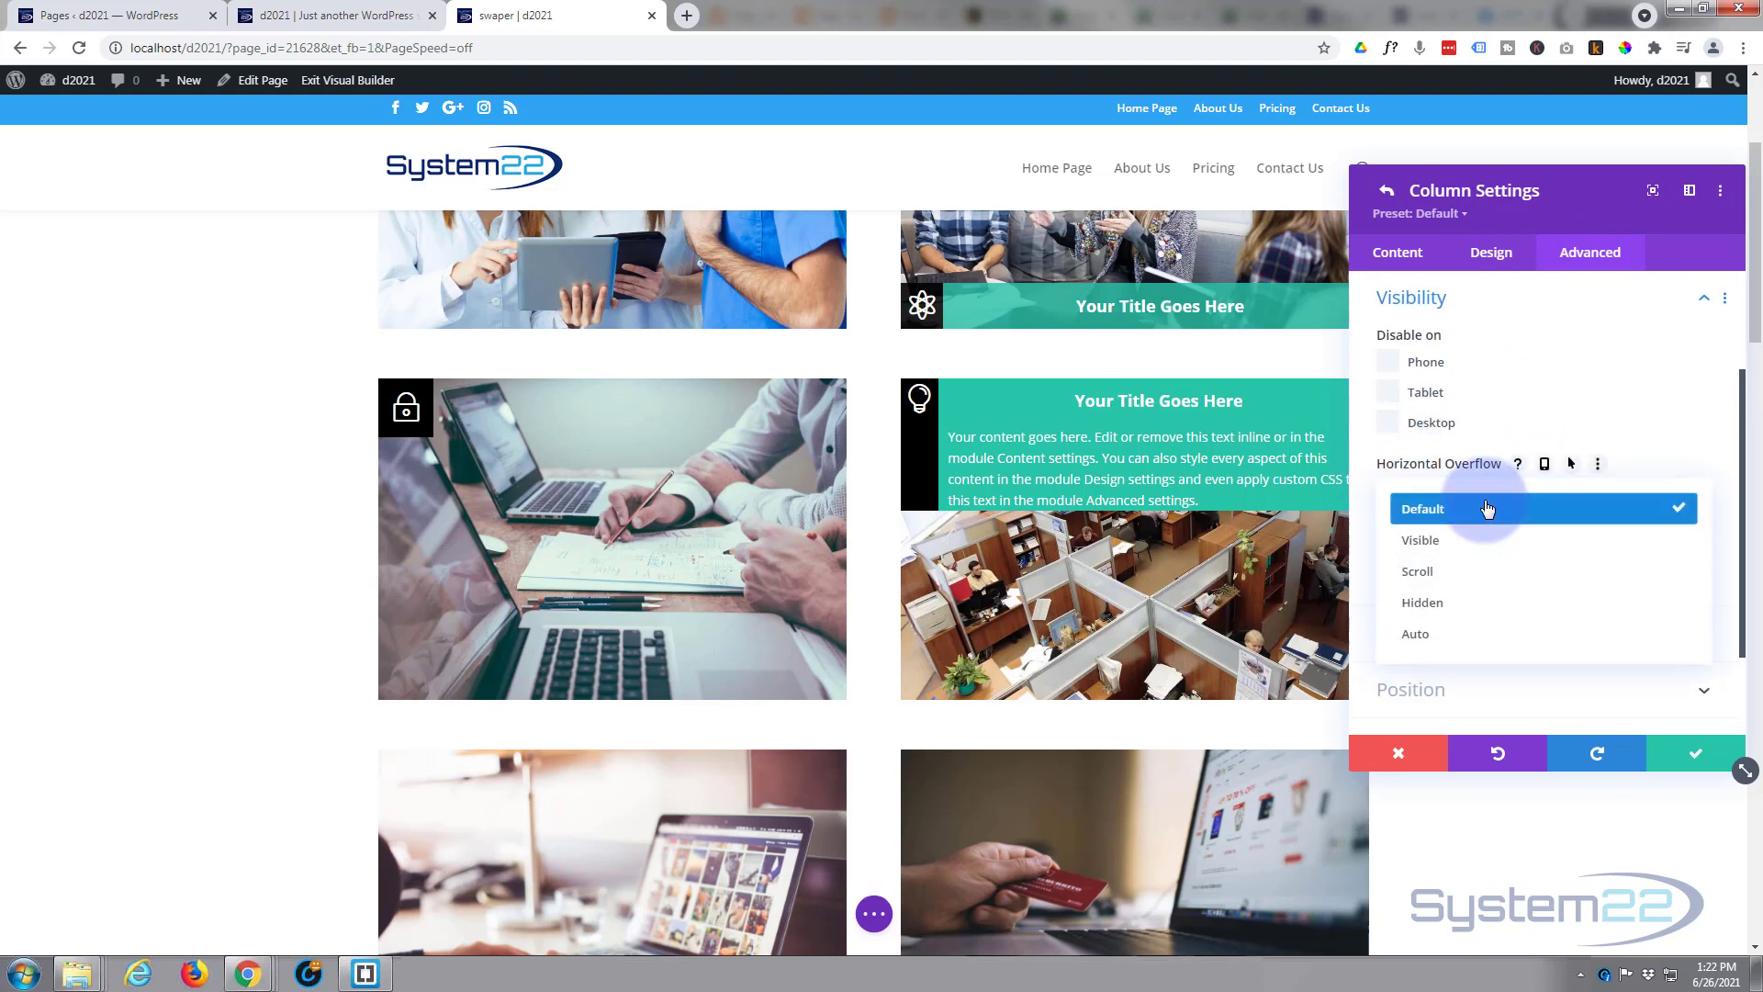
{"action": "left_click", "coordinate": [1478, 602]}
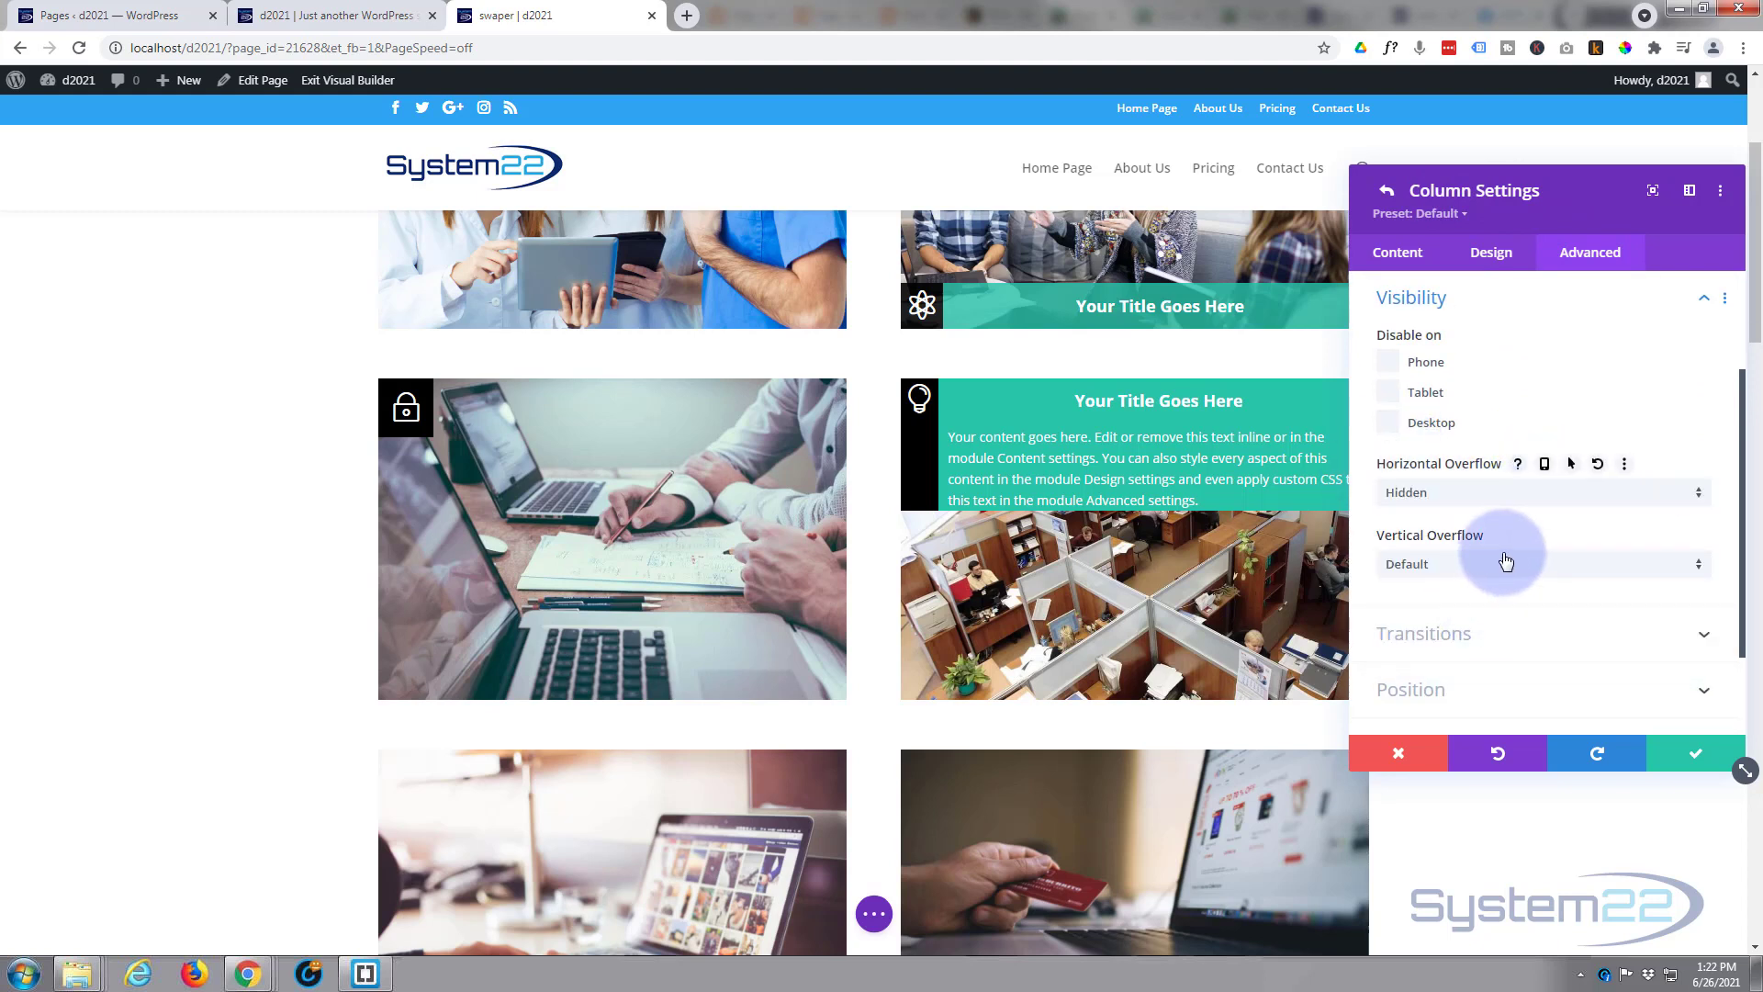
{"action": "left_click", "coordinate": [1499, 555]}
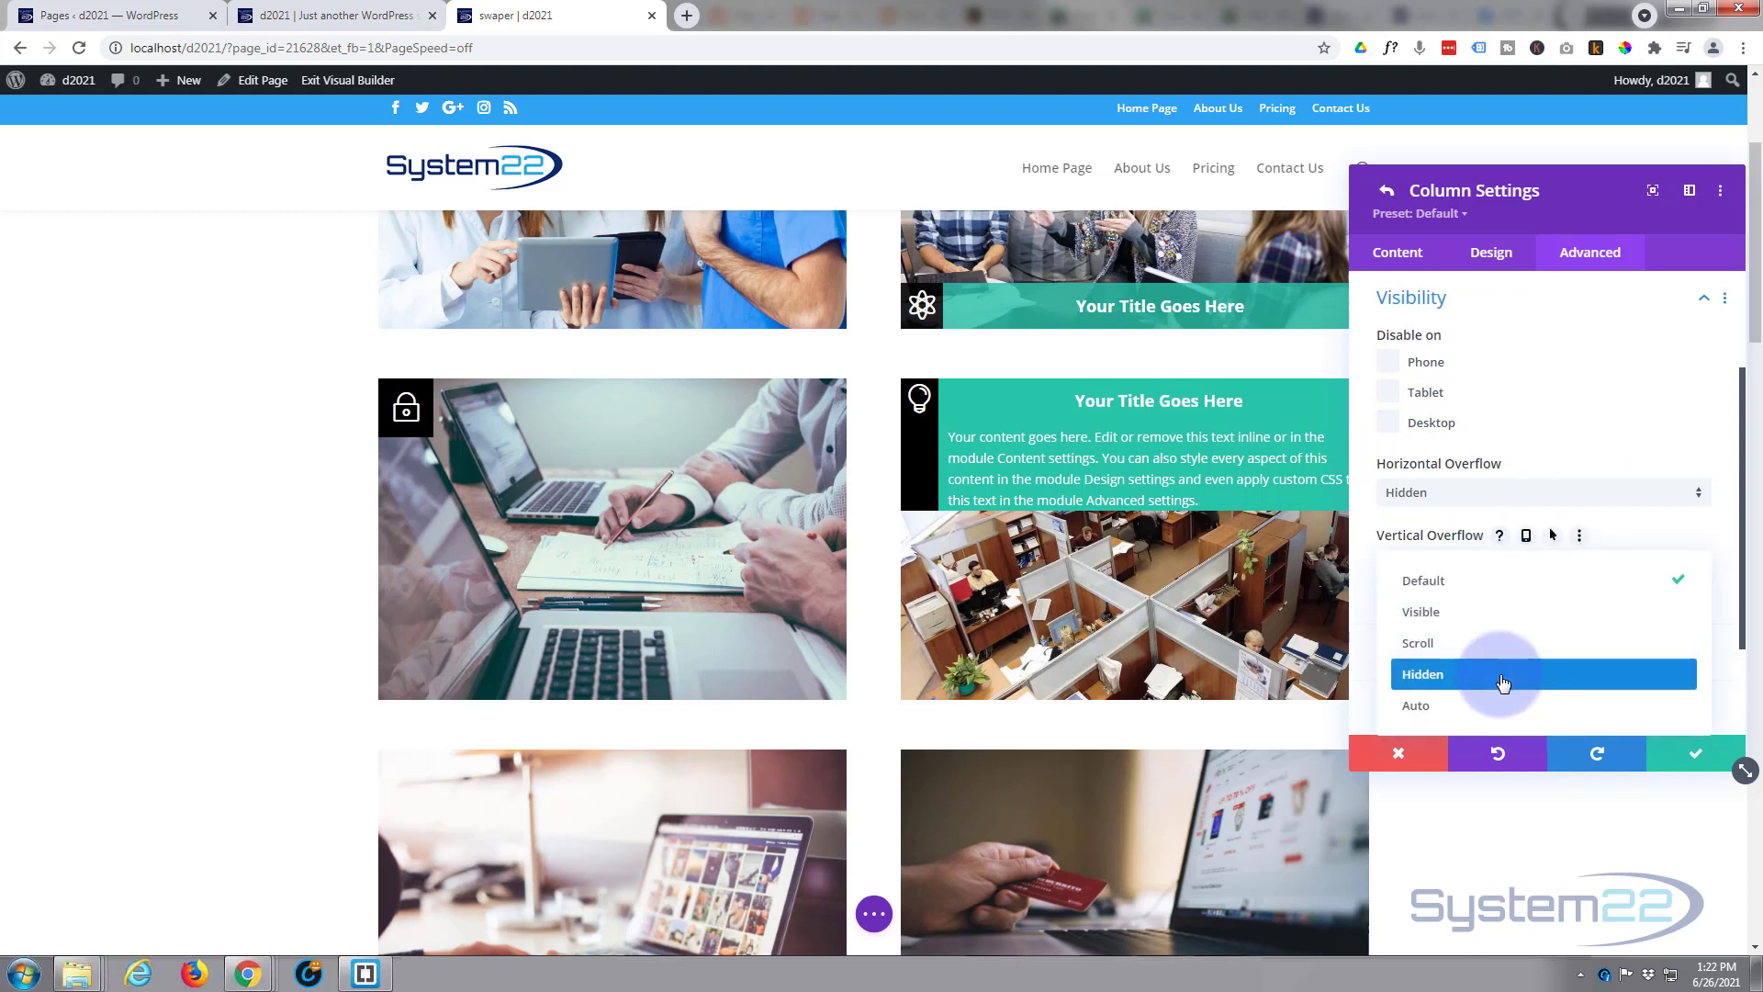
{"action": "left_click", "coordinate": [1502, 678]}
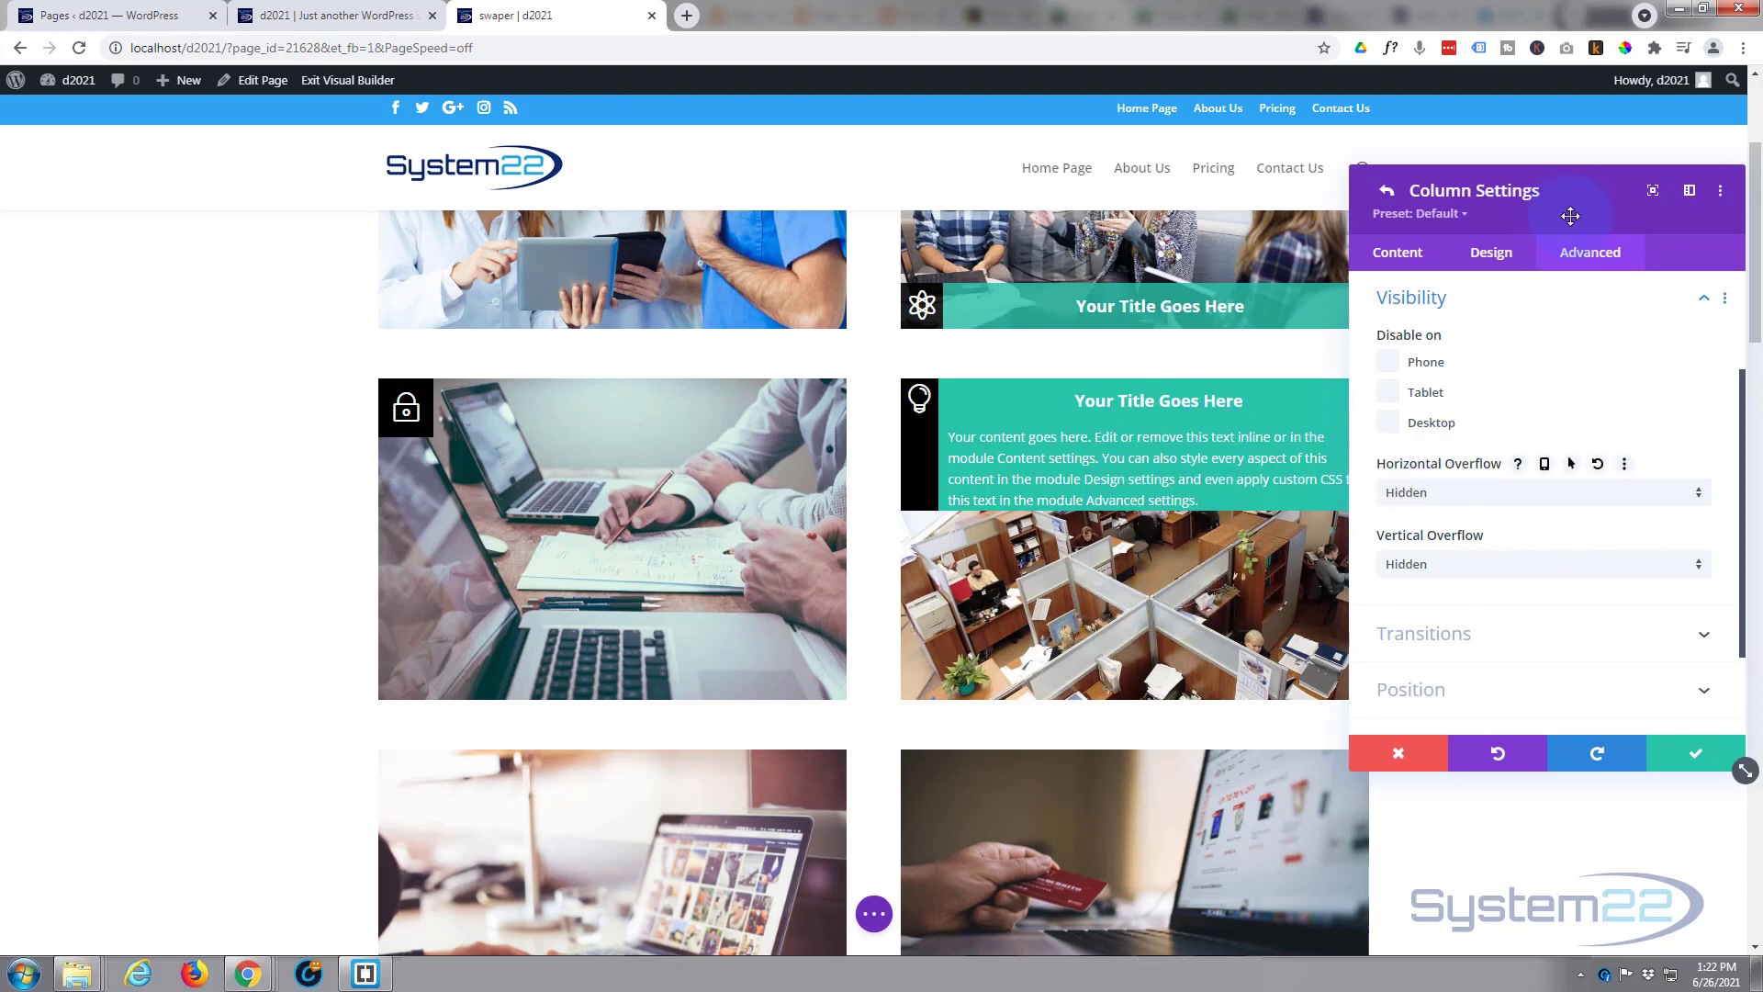
{"action": "left_click_drag", "start_coordinate": [1595, 201], "coordinate": [477, 229]}
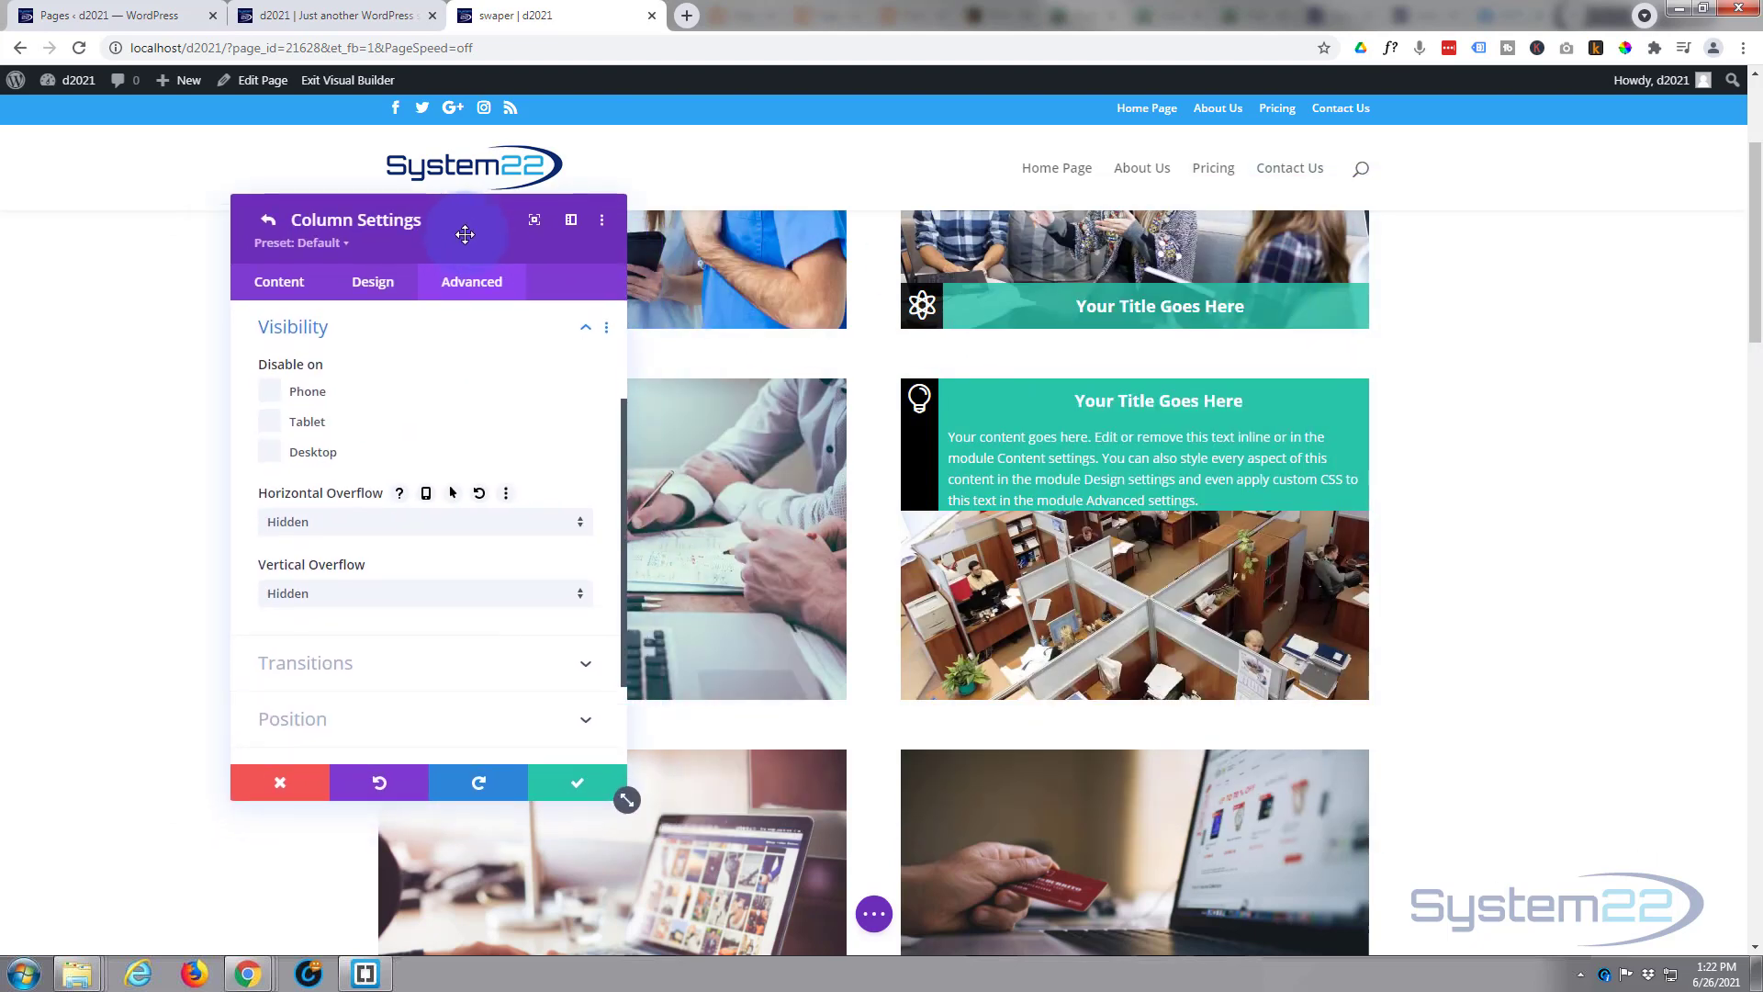
{"action": "left_click", "coordinate": [568, 780]}
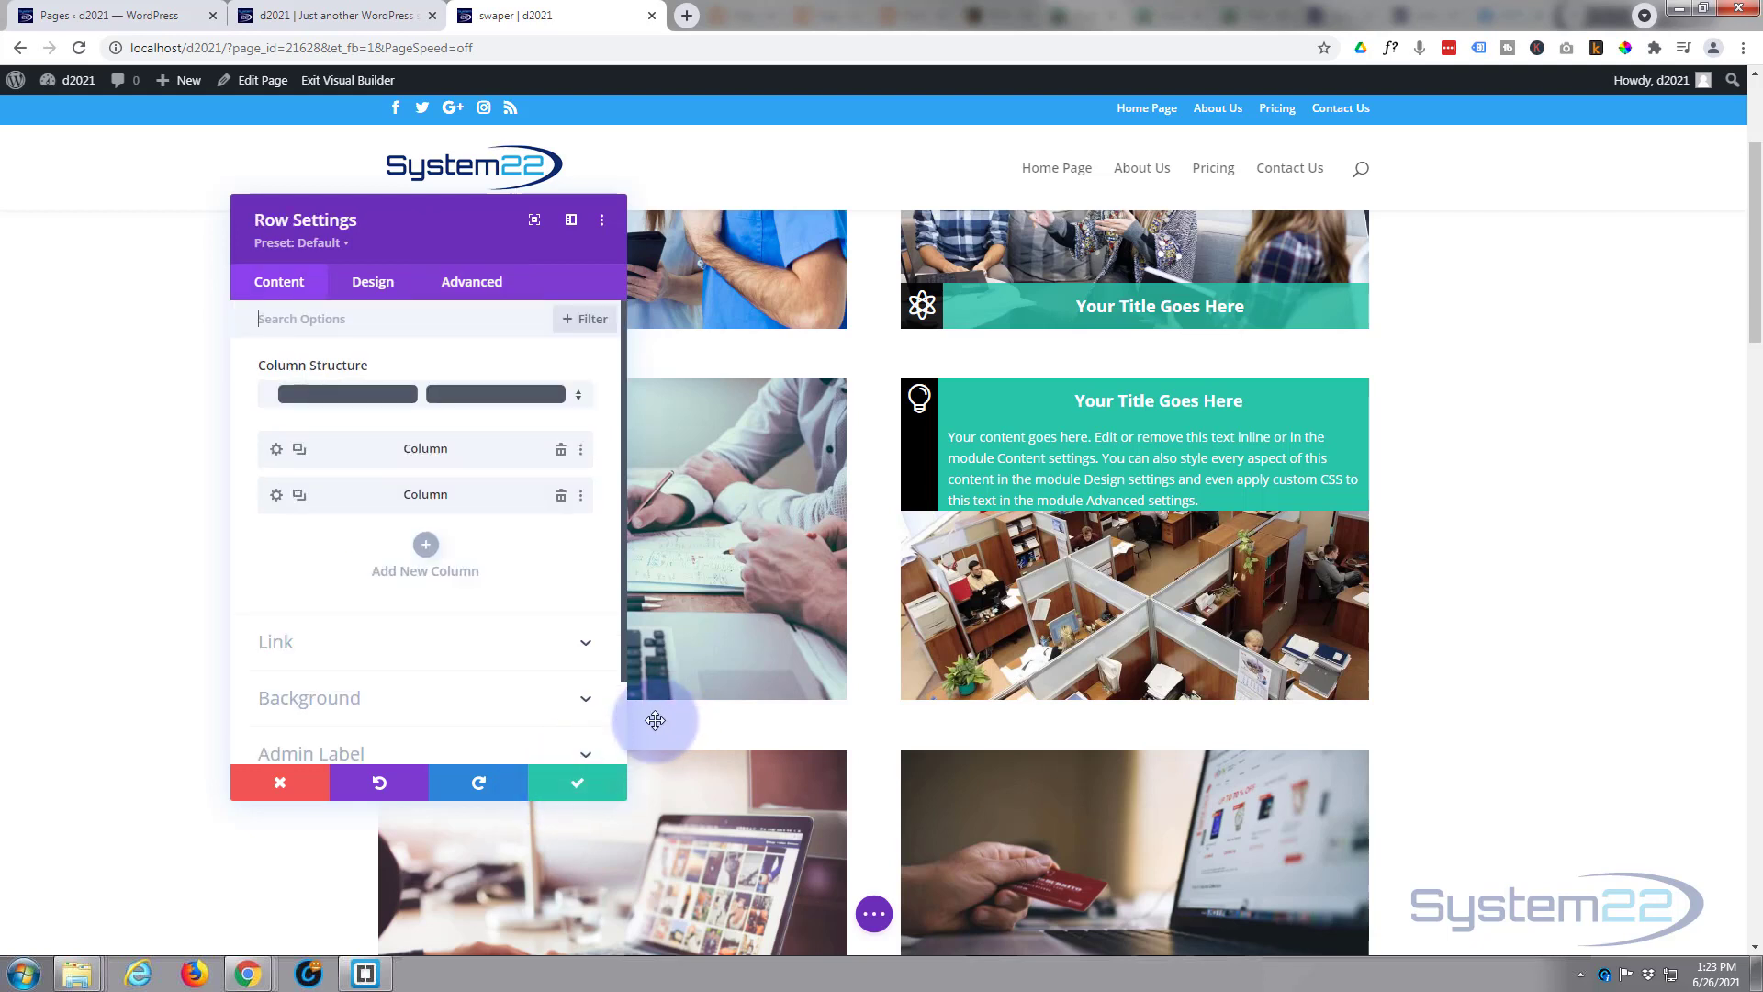
{"action": "left_click", "coordinate": [570, 780]}
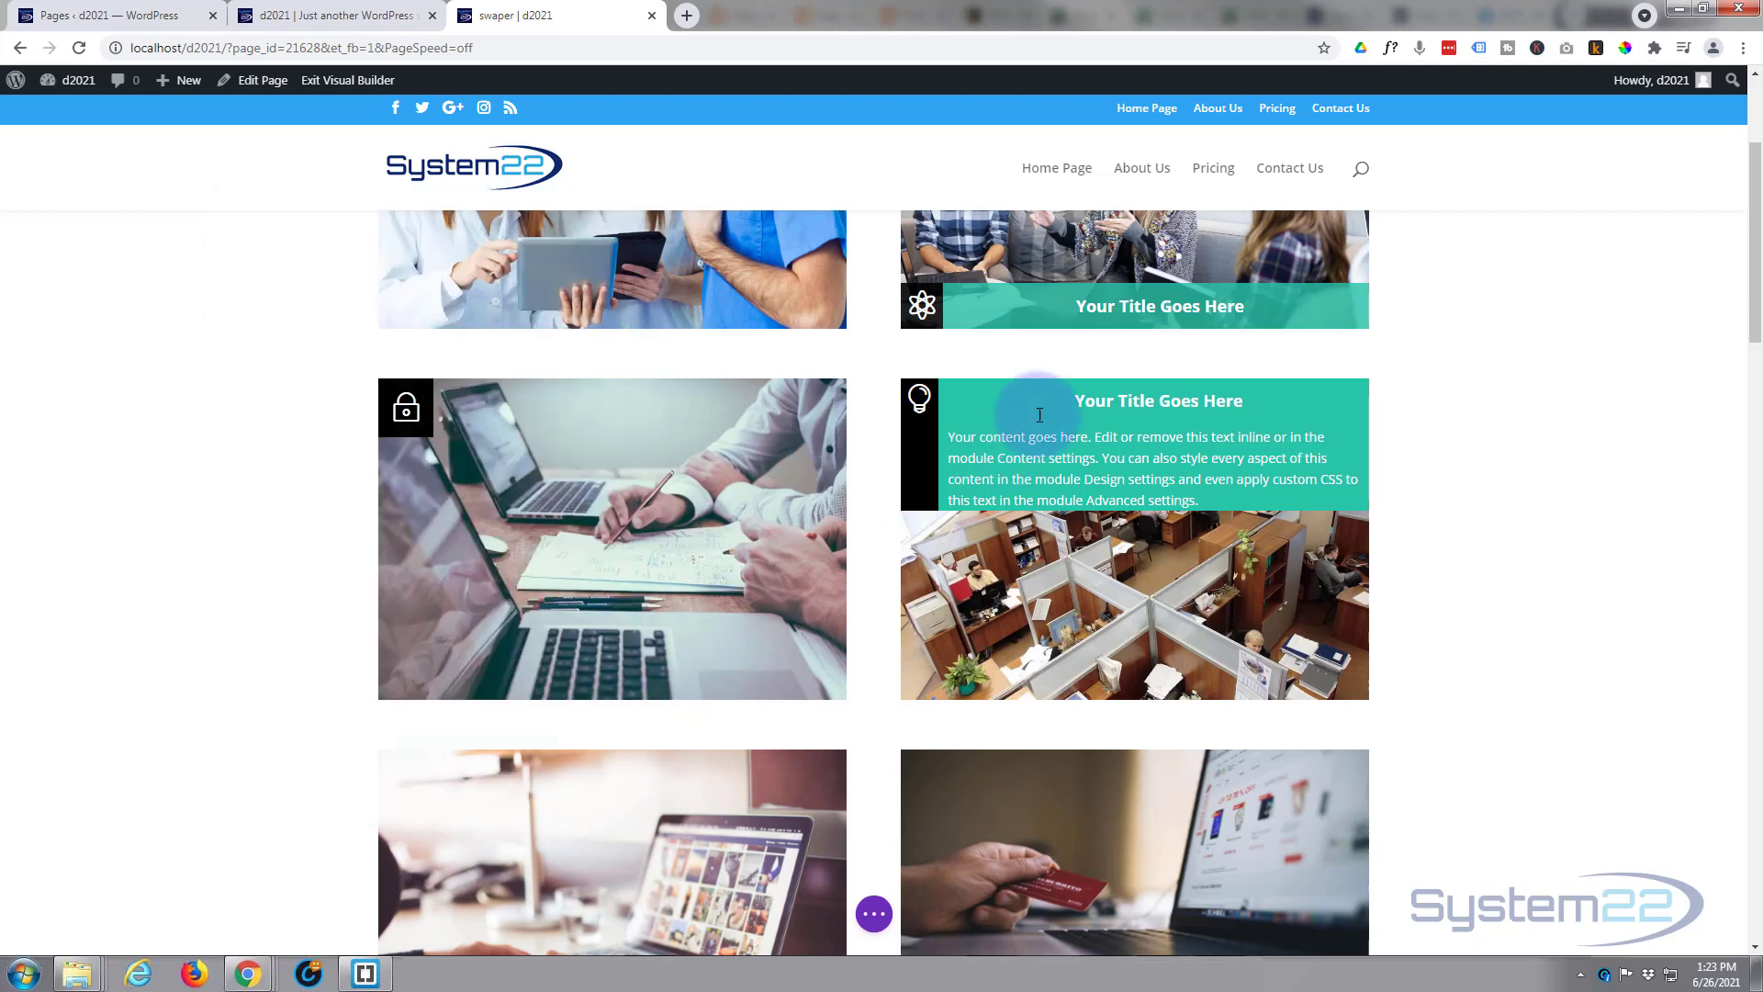
Enable hover values for the blurb's margin and set its desktop top margin to 300px.
{"action": "mouse_move", "coordinate": [1038, 409]}
{"action": "left_click", "coordinate": [1102, 425]}
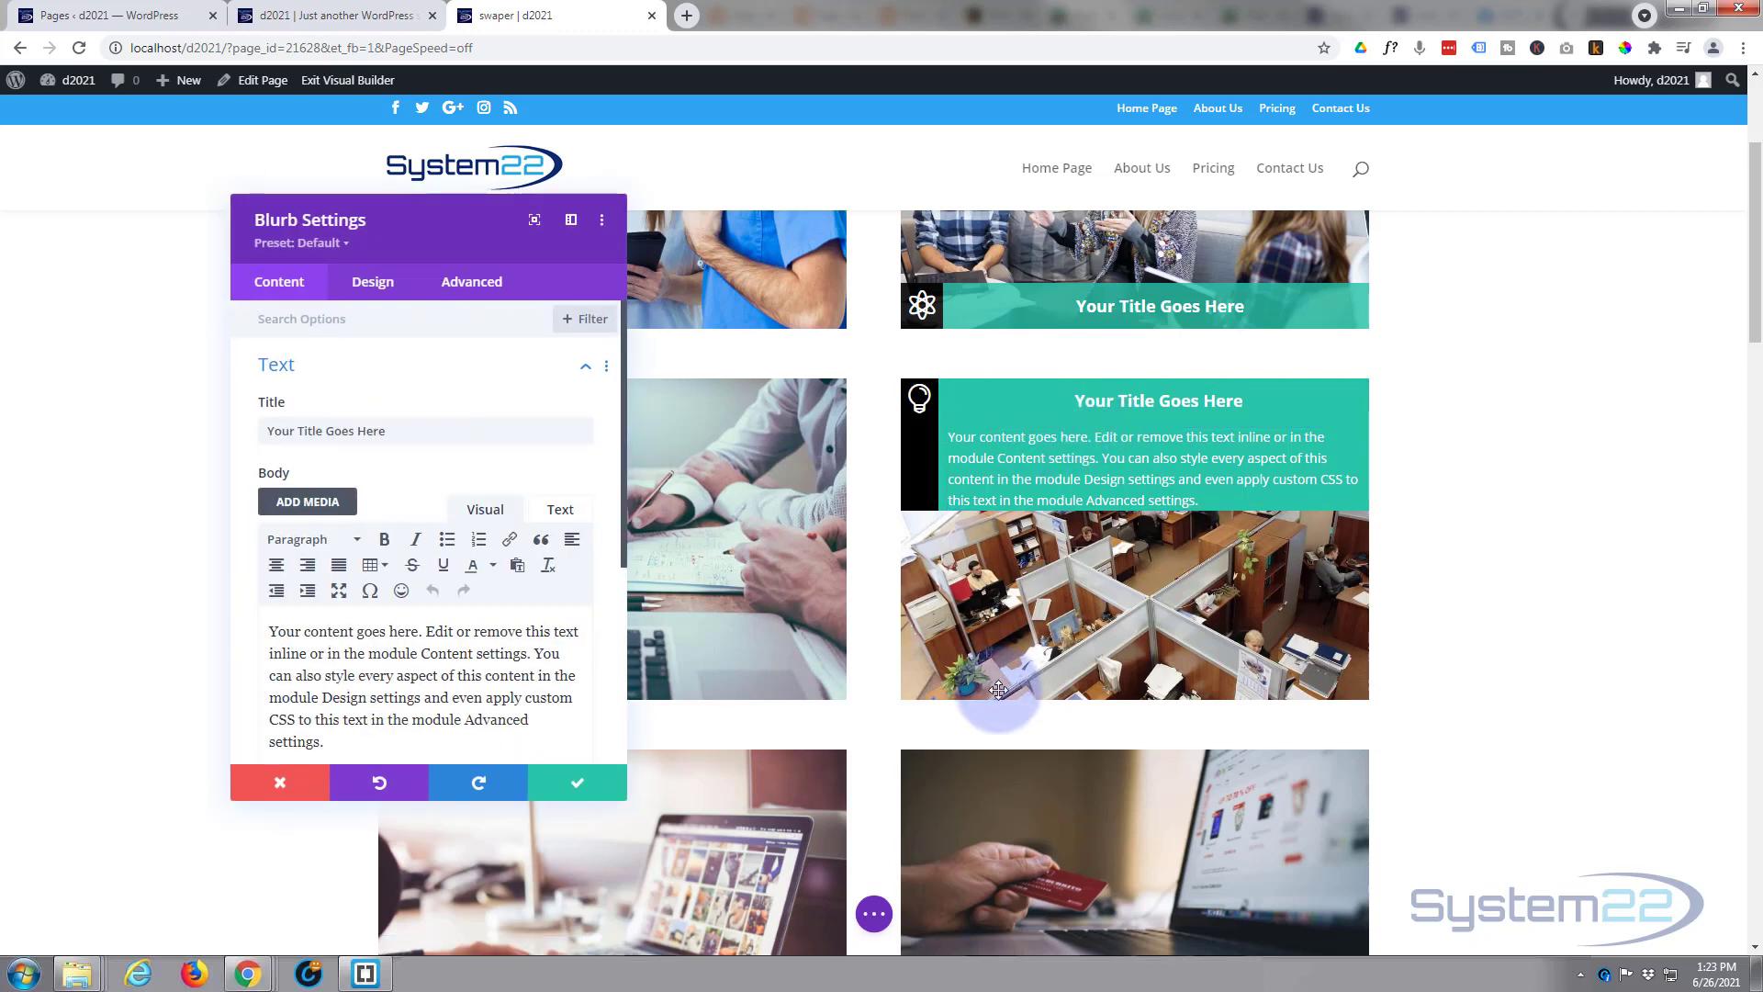
{"action": "left_click", "coordinate": [374, 285]}
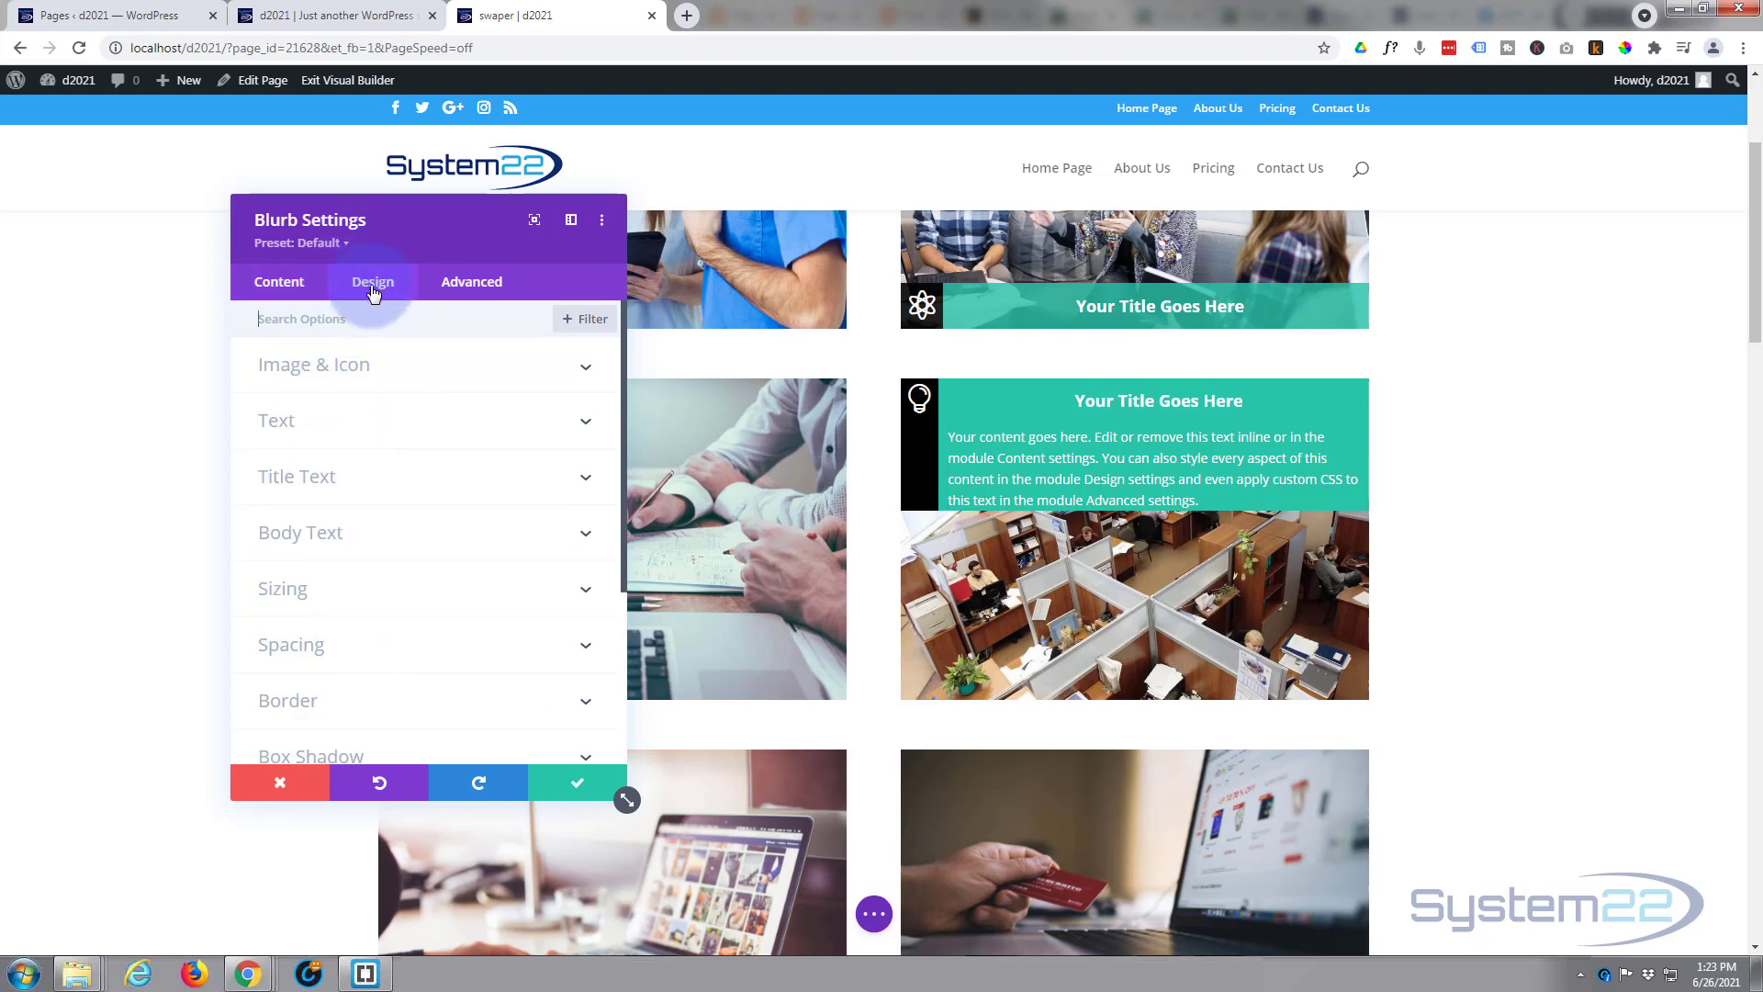
{"action": "left_click", "coordinate": [355, 644]}
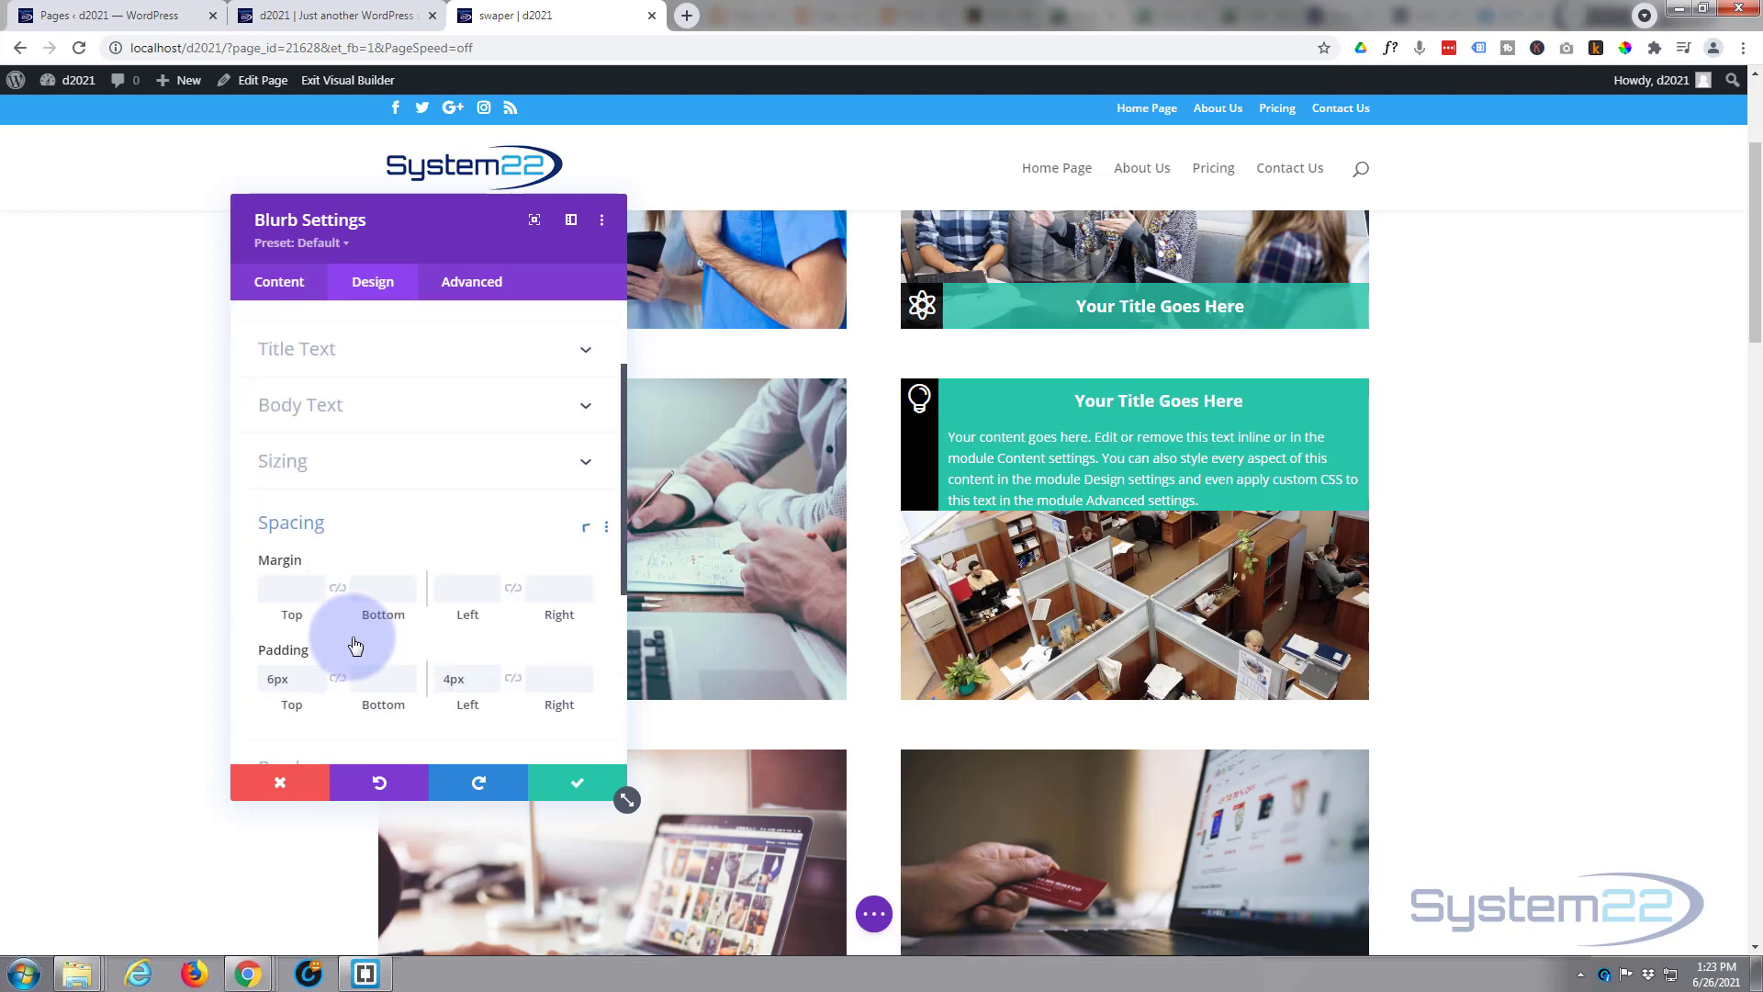
{"action": "left_click", "coordinate": [270, 395]}
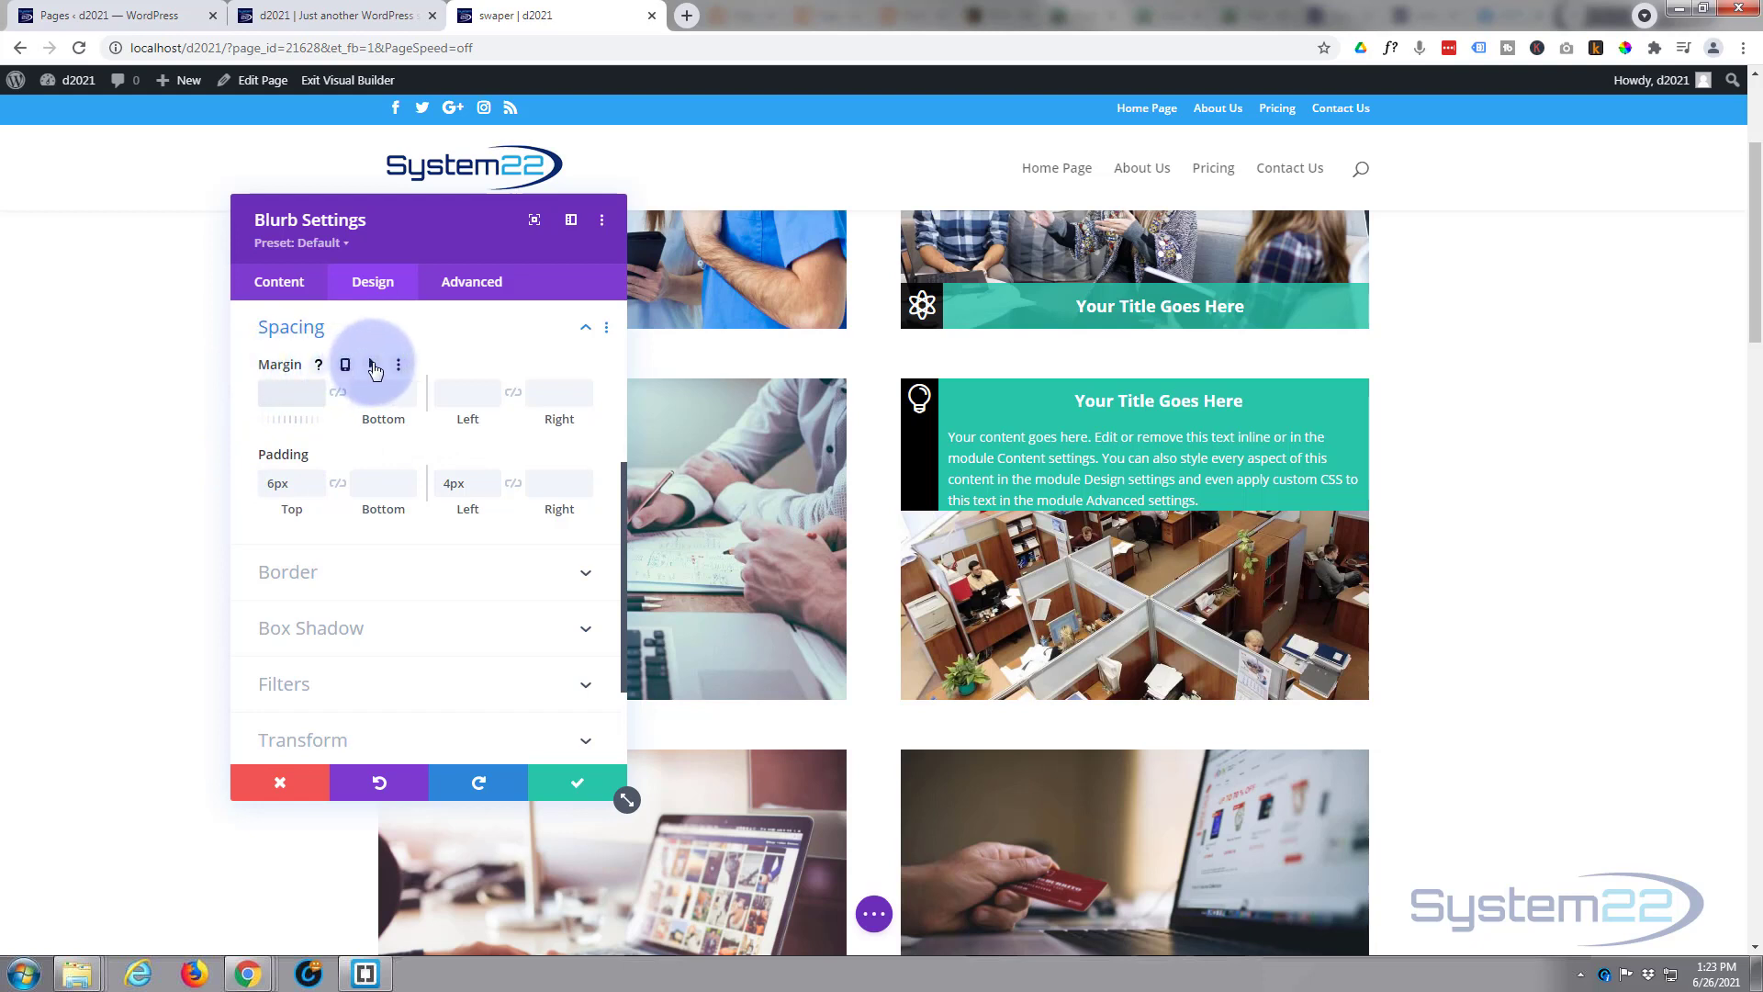
{"action": "left_click", "coordinate": [373, 366]}
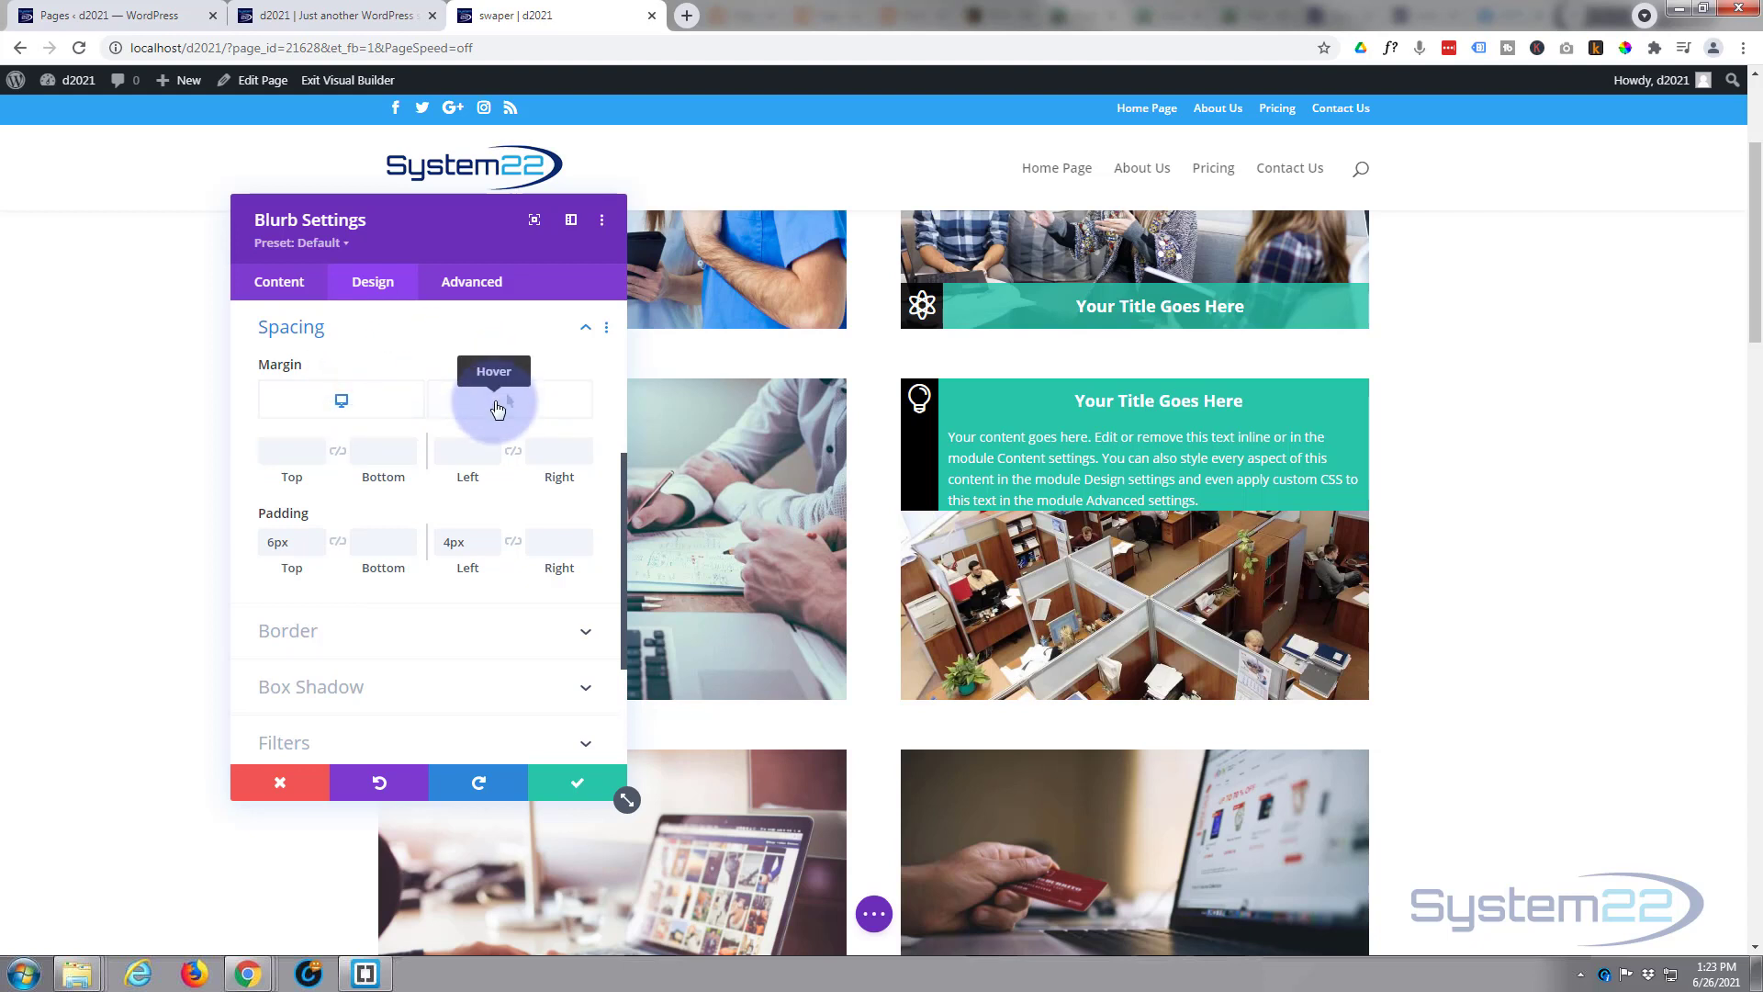
{"action": "left_click", "coordinate": [376, 404]}
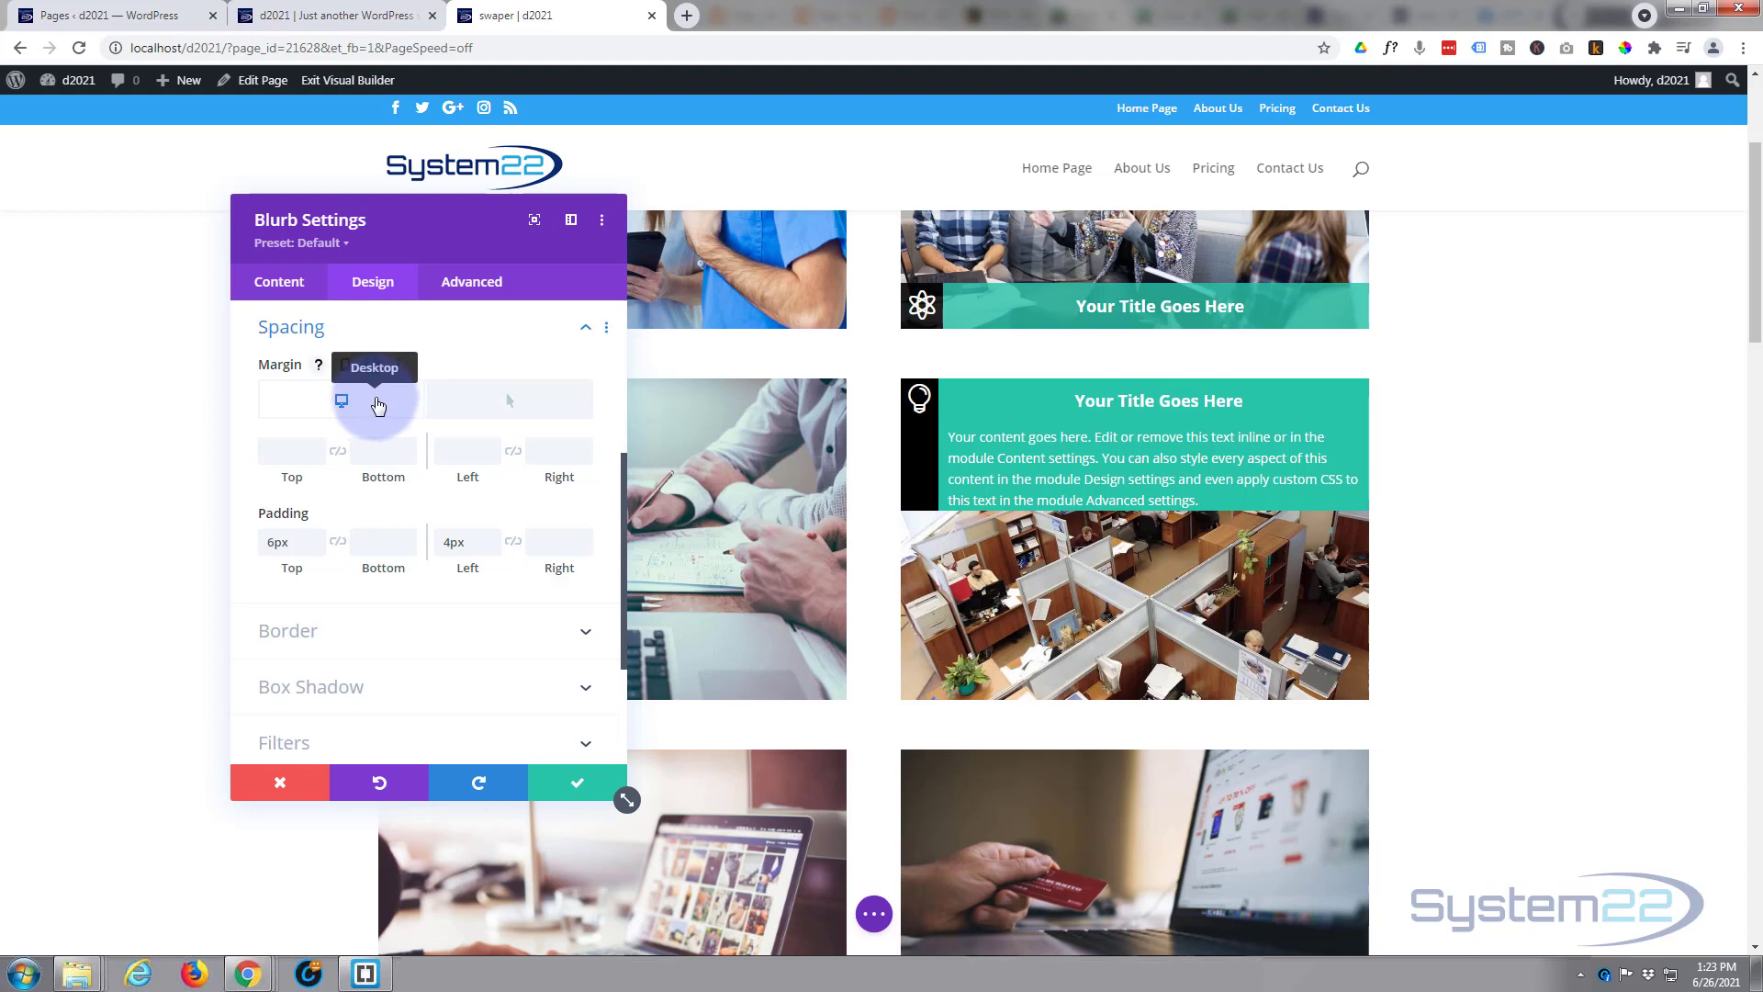
{"action": "left_click", "coordinate": [276, 452]}
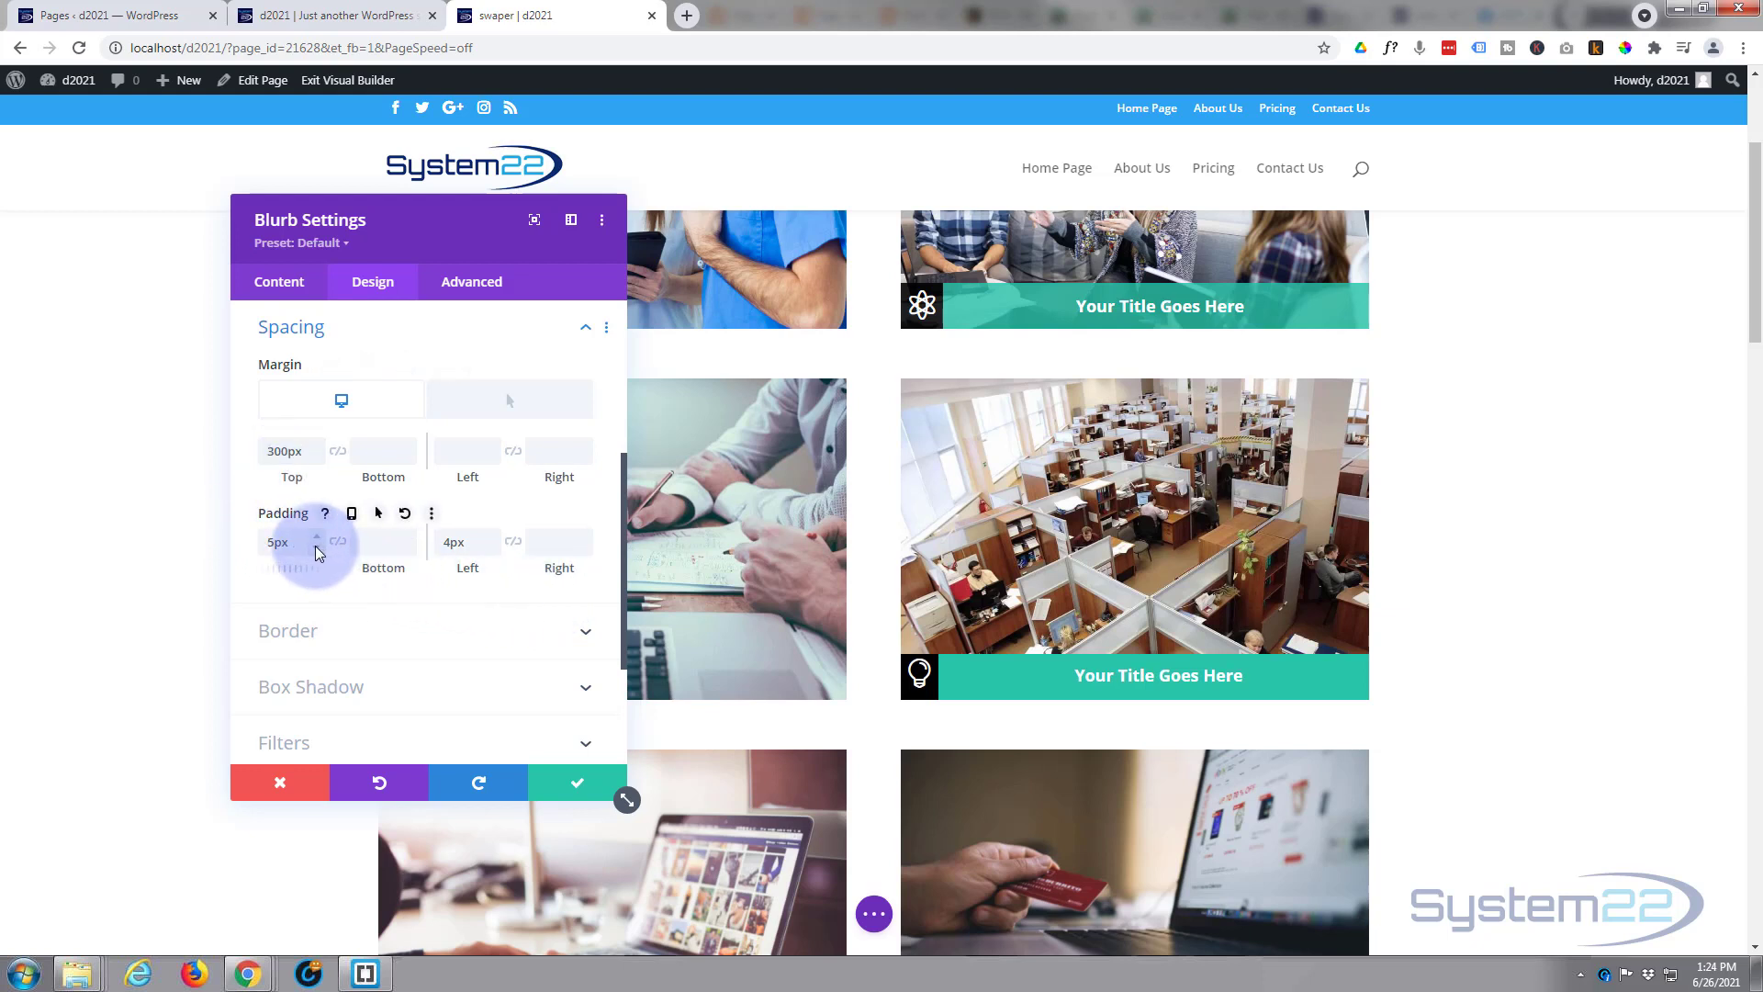
Increase the blurb's top padding to 8px.
{"action": "left_click", "coordinate": [317, 542]}
{"action": "left_click", "coordinate": [317, 542]}
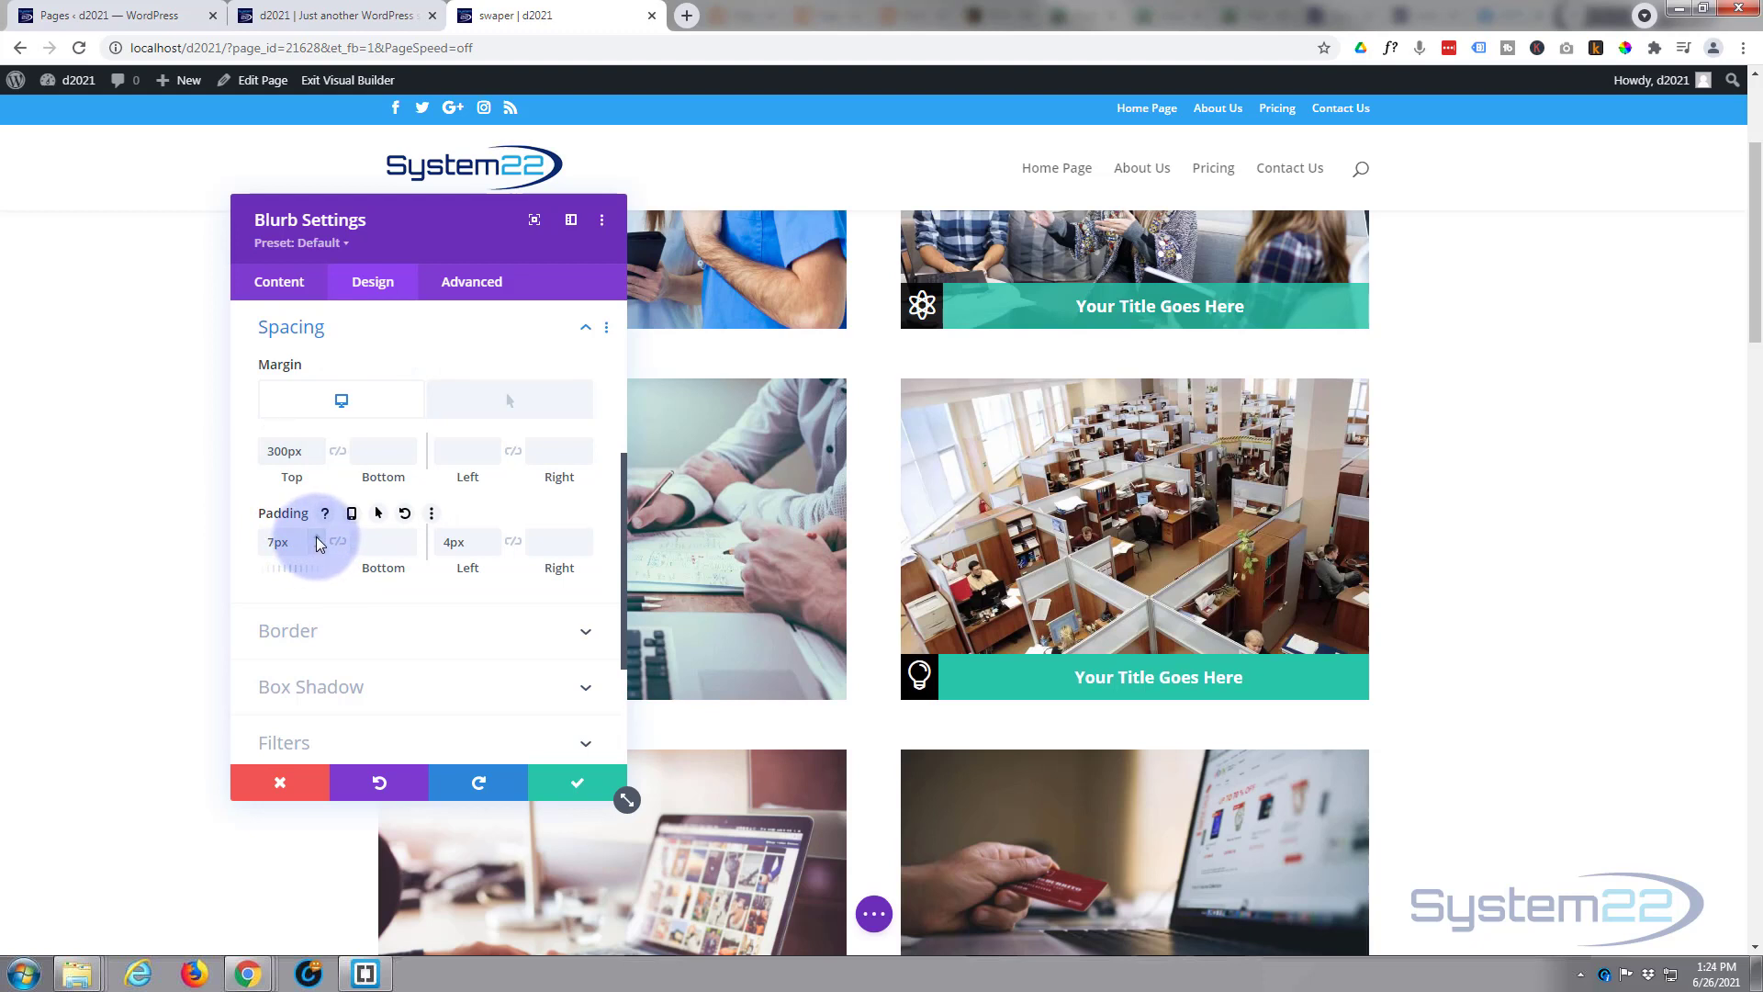
{"action": "left_click", "coordinate": [317, 542]}
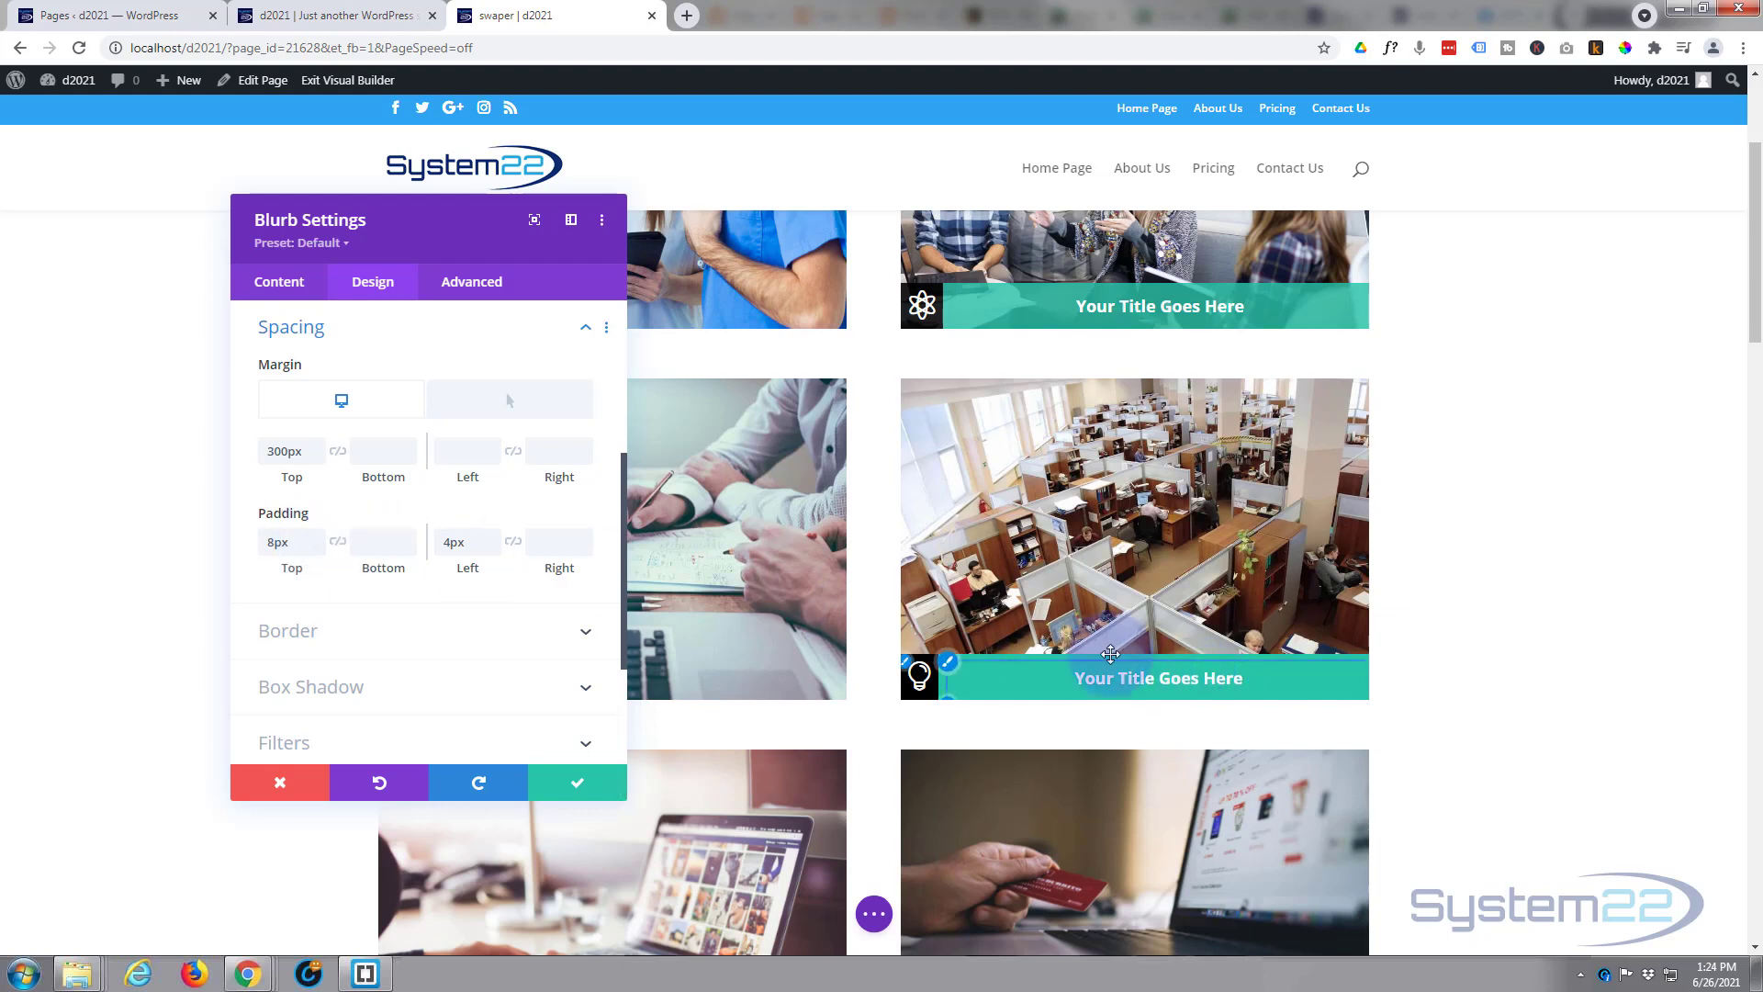
Reduce the blurb title's line height to just below 1.9em.
{"action": "left_click", "coordinate": [491, 285]}
{"action": "left_click", "coordinate": [385, 282]}
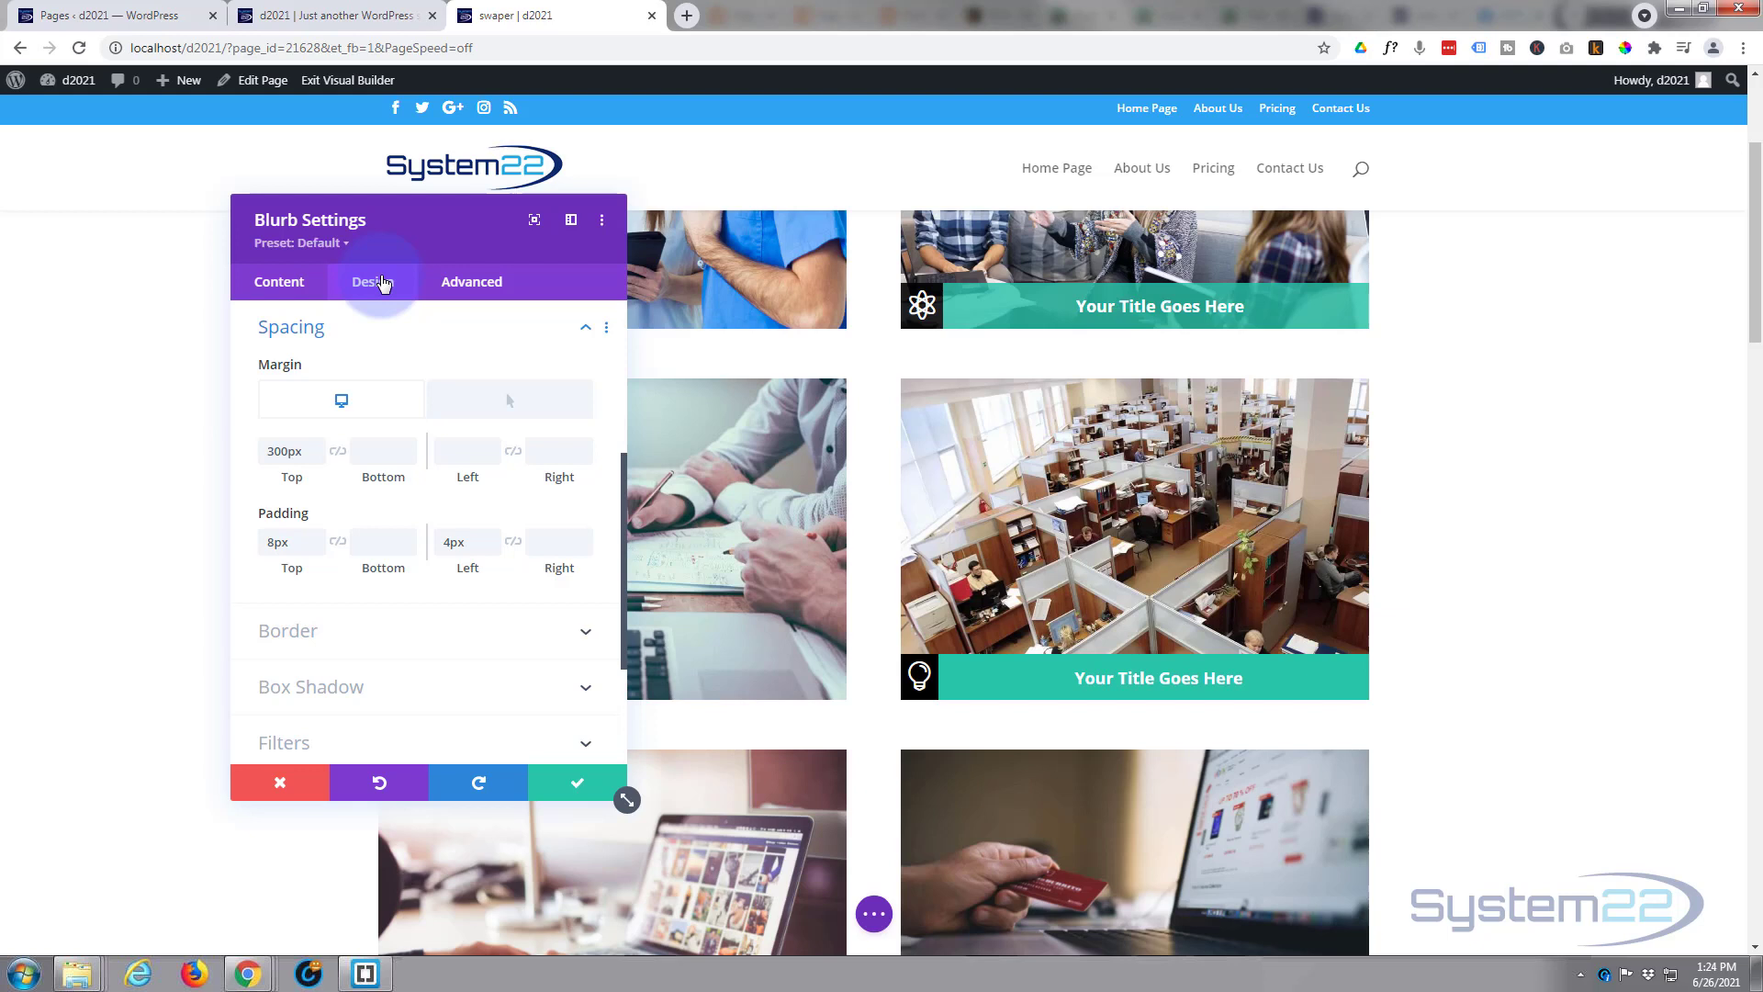
{"action": "left_click", "coordinate": [393, 333]}
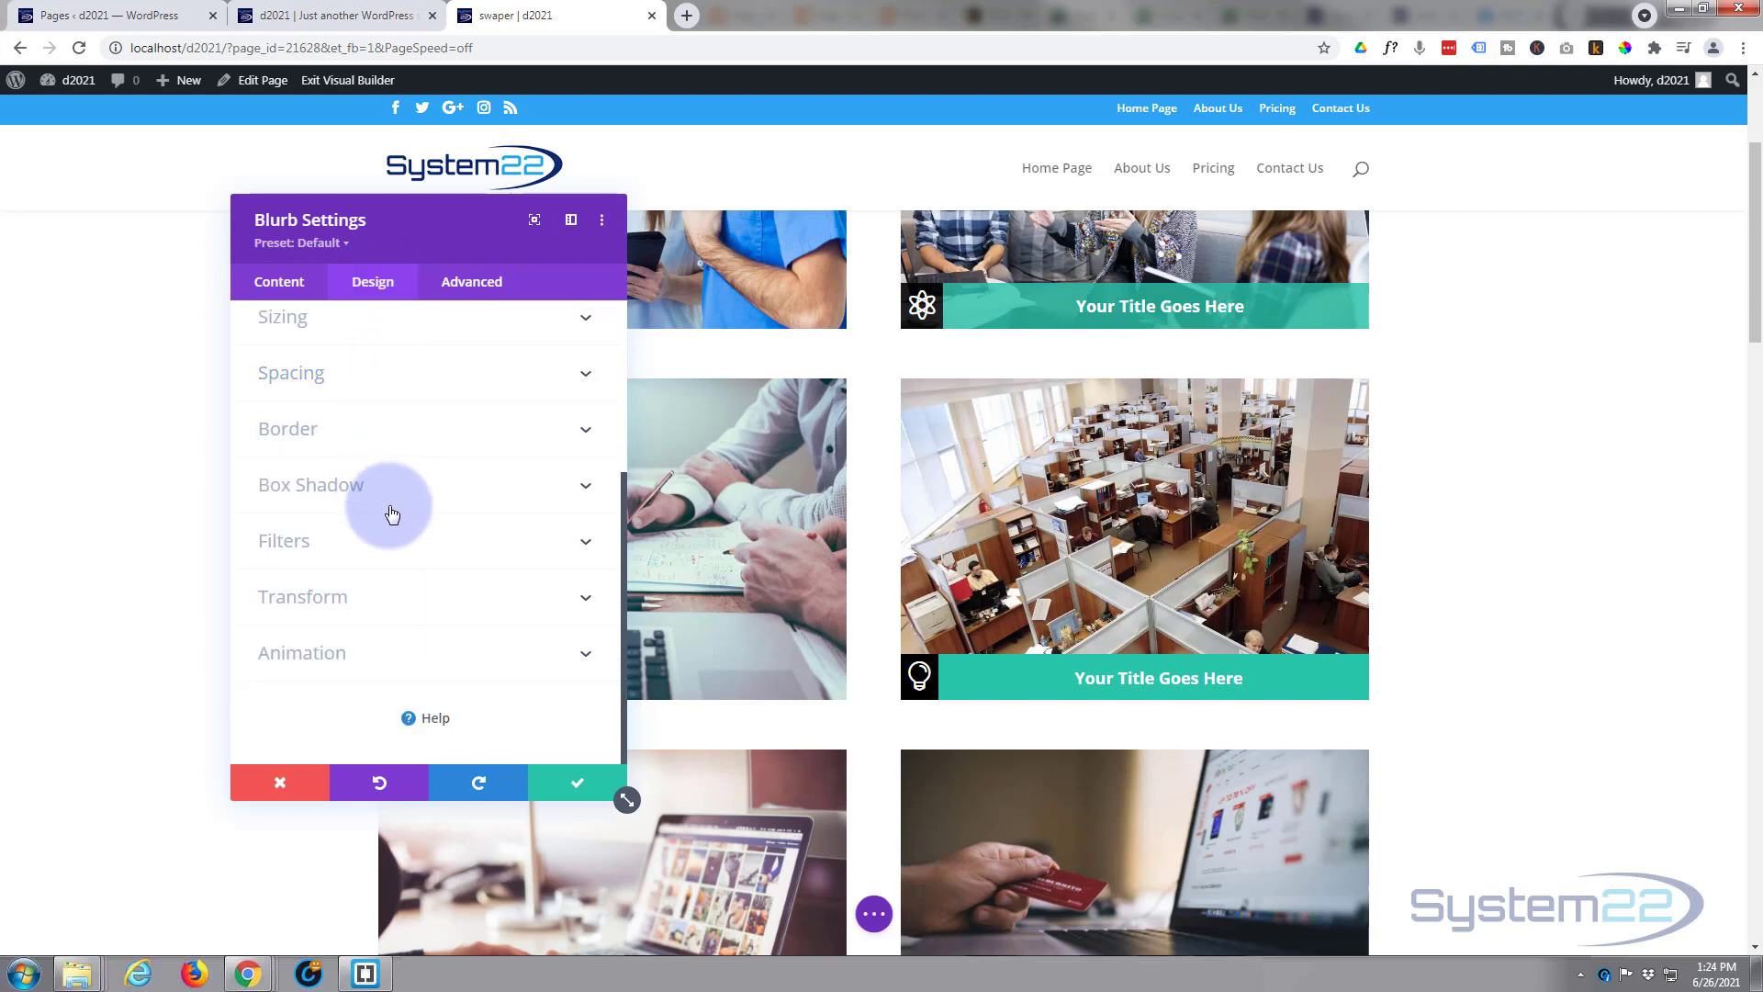
{"action": "scroll", "coordinate": [389, 512], "scroll_direction": "up", "scroll_amount": 2}
{"action": "left_click", "coordinate": [394, 382]}
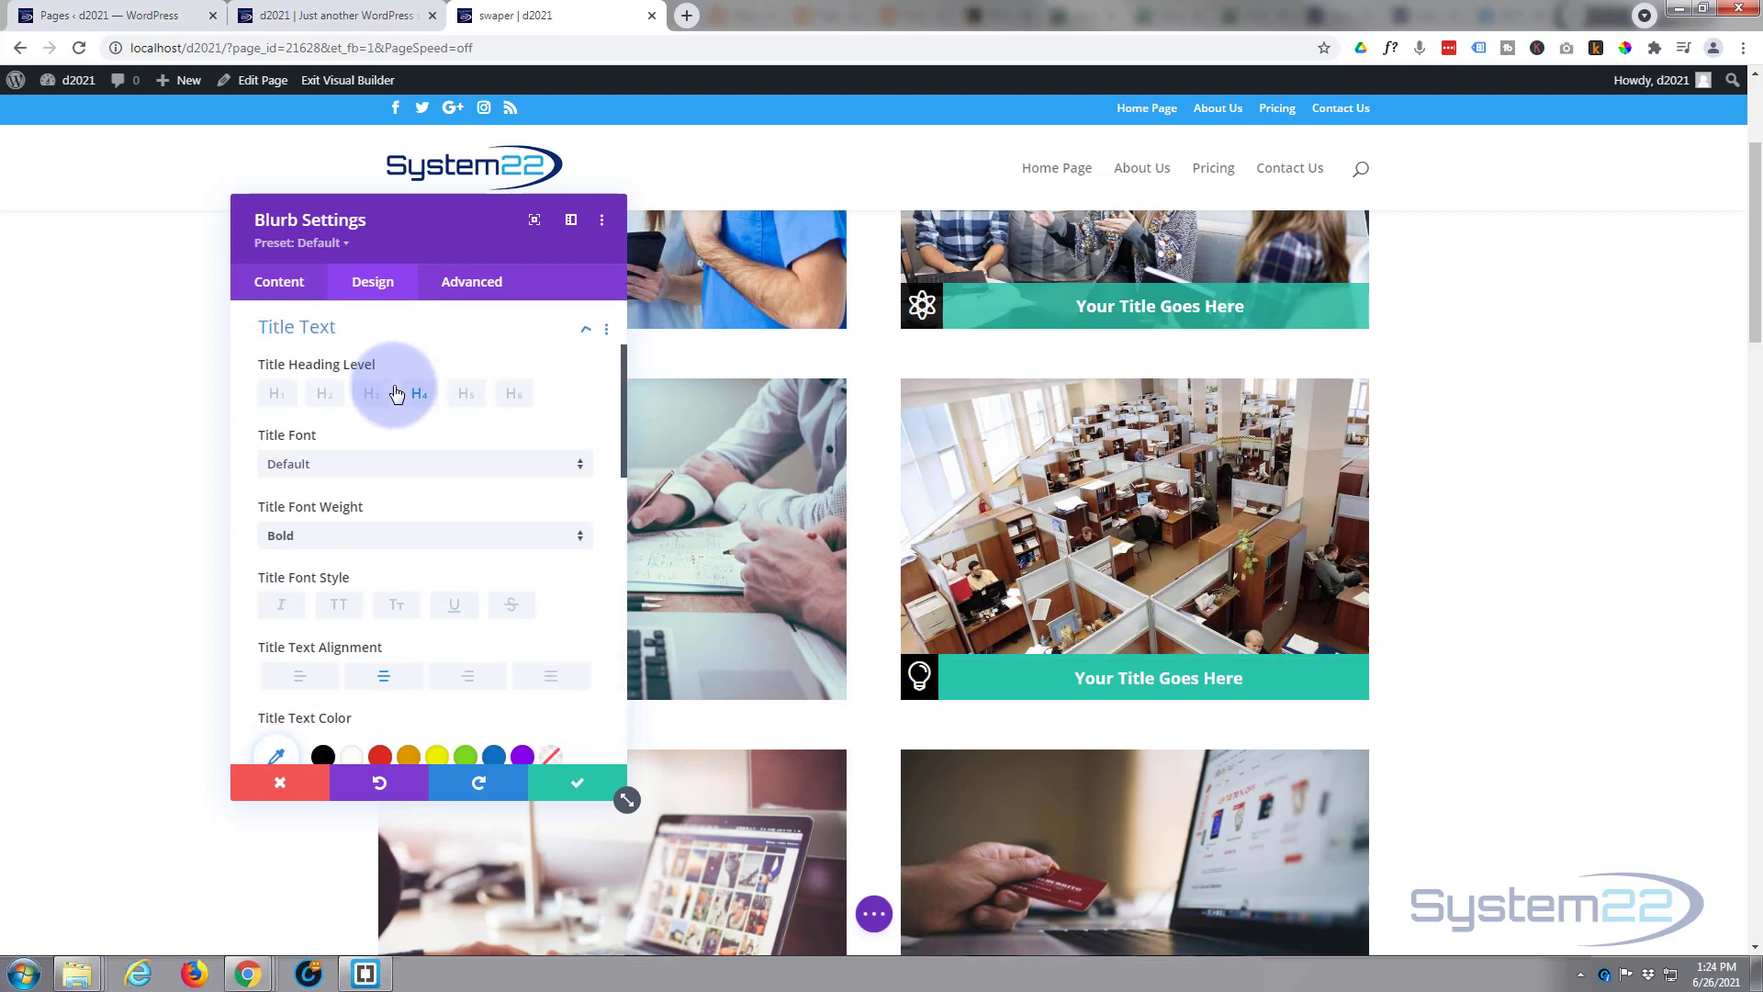
{"action": "scroll", "coordinate": [402, 516], "scroll_direction": "down", "scroll_amount": 4}
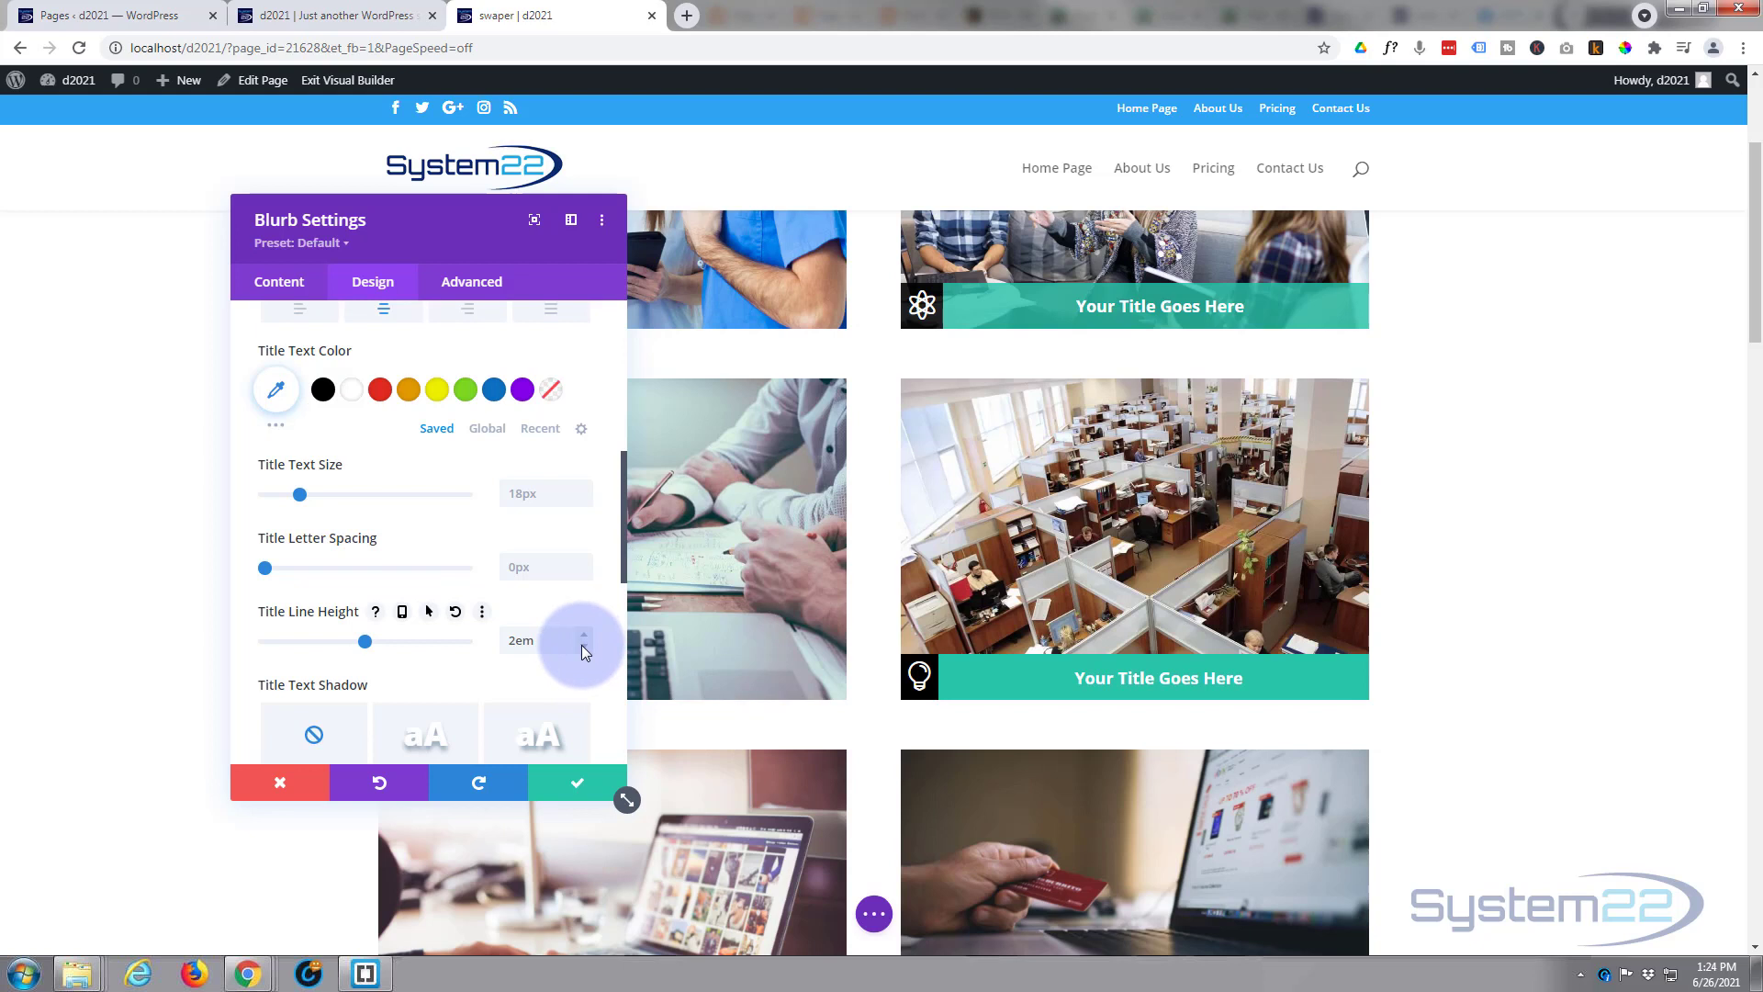
{"action": "left_click", "coordinate": [582, 645]}
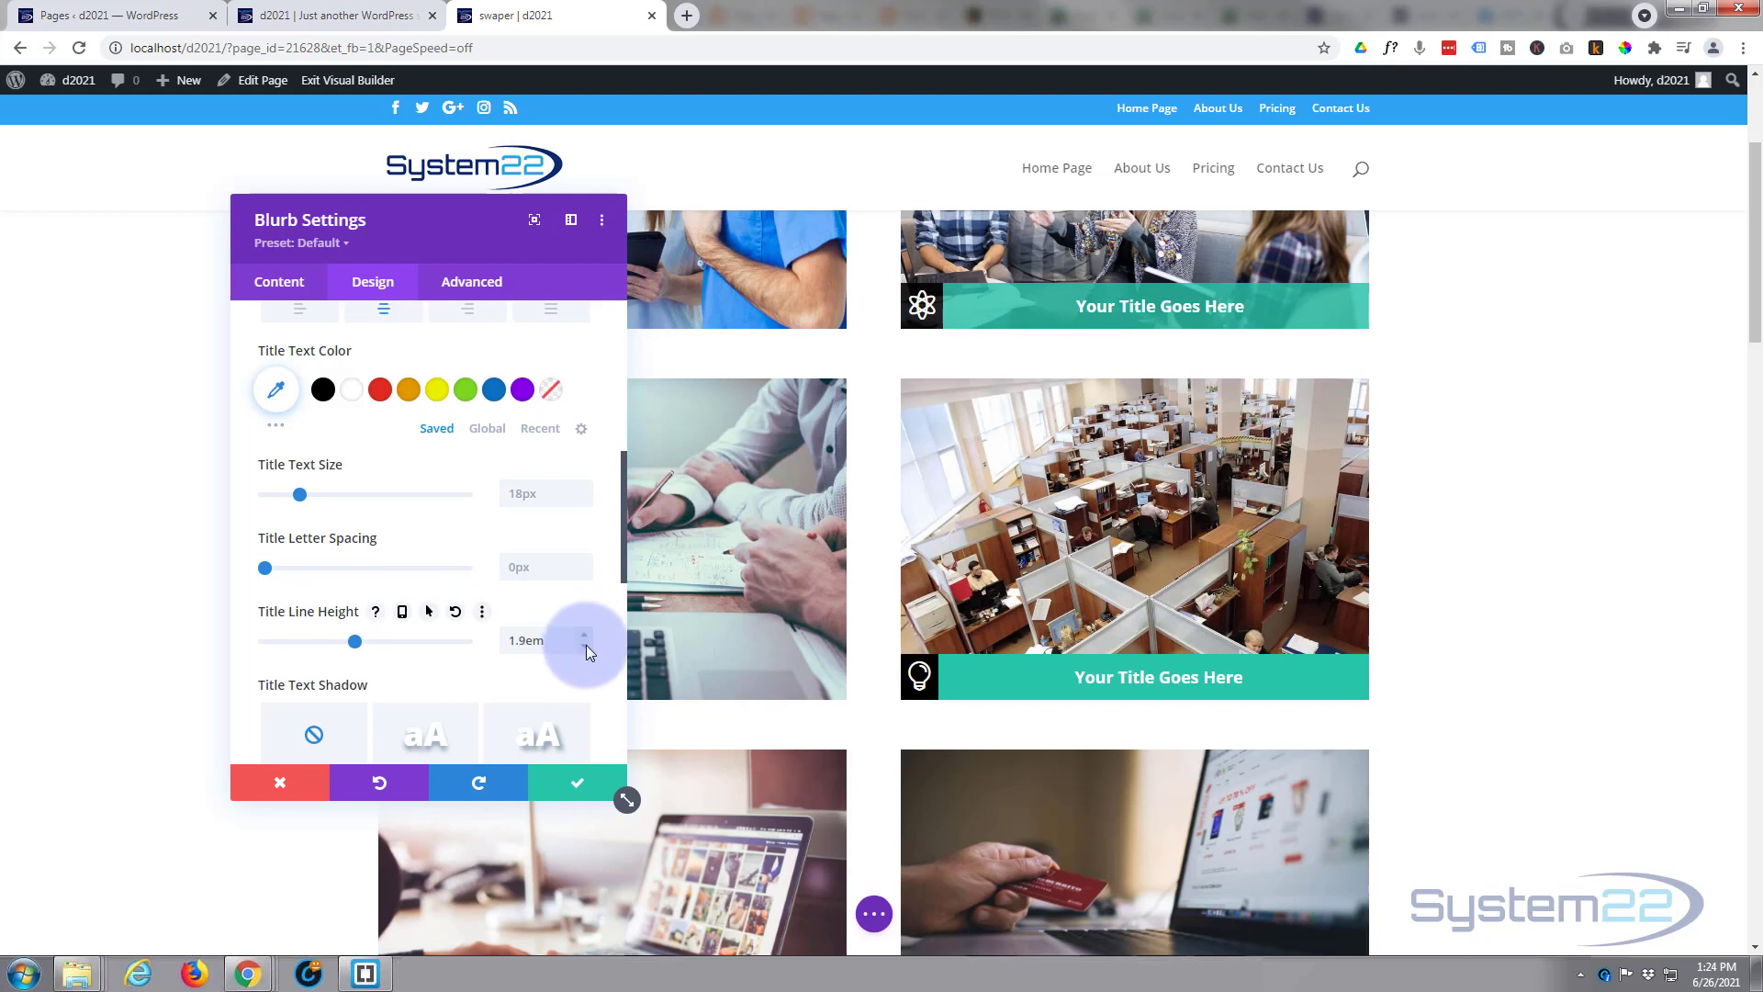
{"action": "left_click", "coordinate": [586, 645]}
{"action": "scroll", "coordinate": [374, 465], "scroll_direction": "up", "scroll_amount": 3}
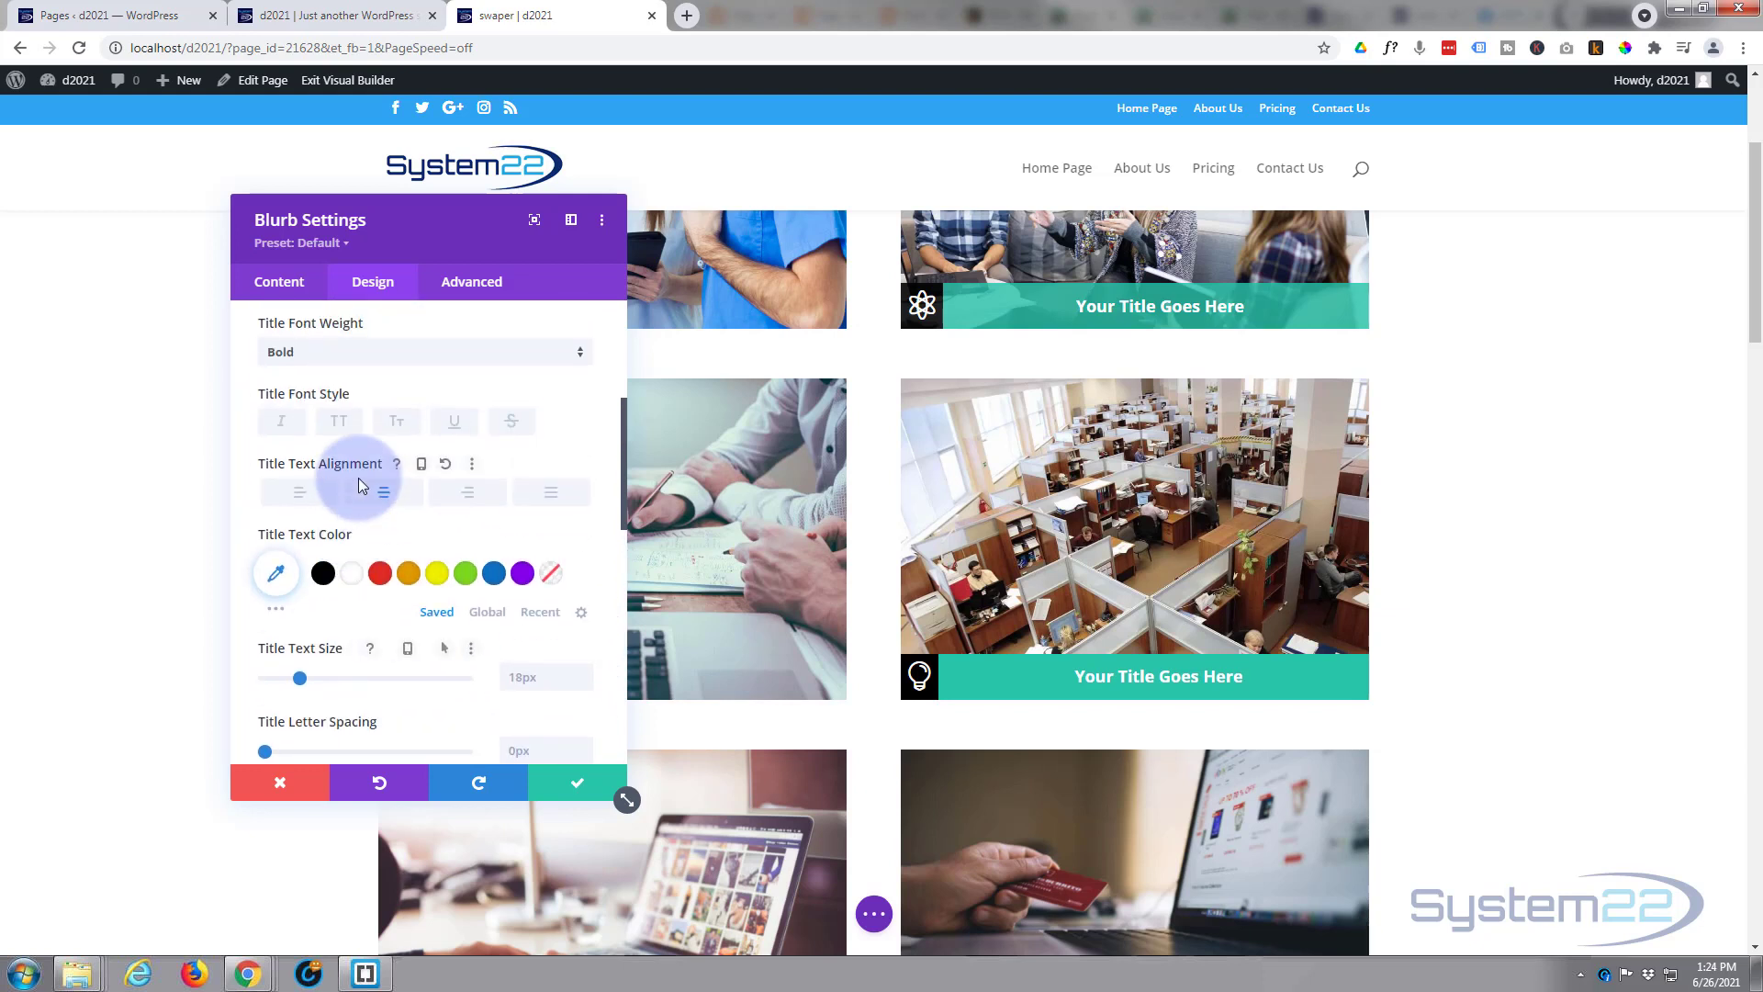
Set the blurb's hover top margin to 0px.
{"action": "scroll", "coordinate": [360, 487], "scroll_direction": "up", "scroll_amount": 3}
{"action": "left_click", "coordinate": [391, 332]}
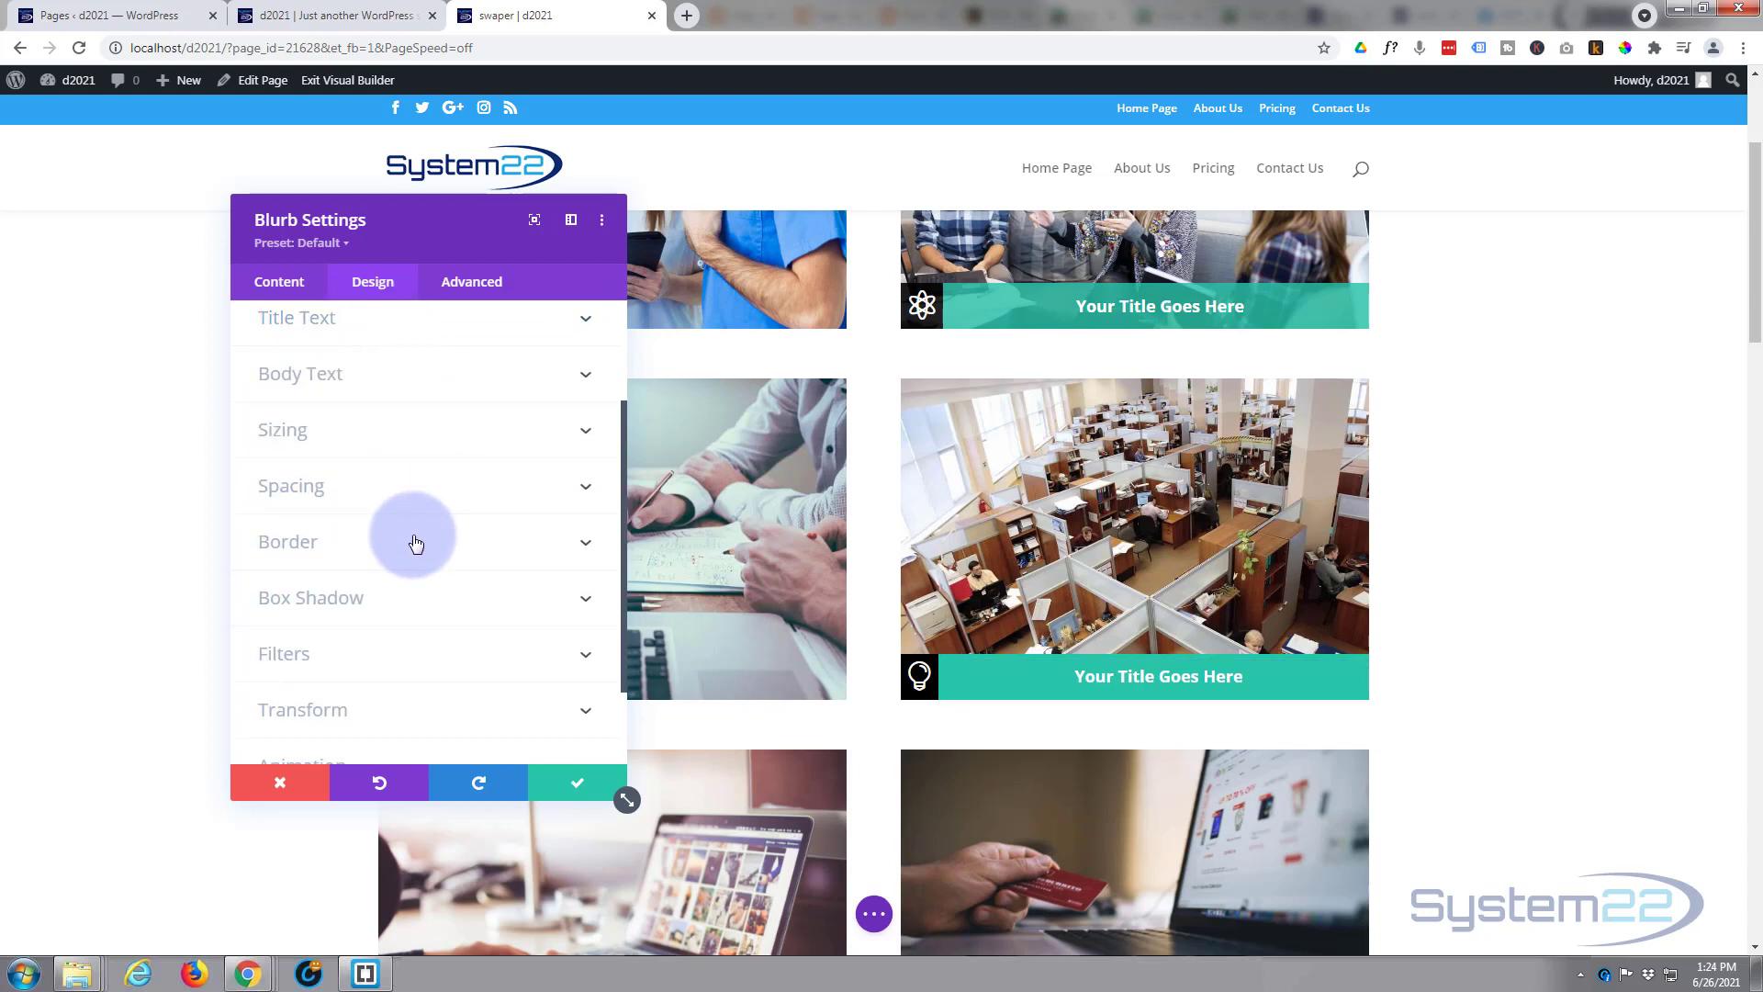
{"action": "left_click", "coordinate": [410, 486]}
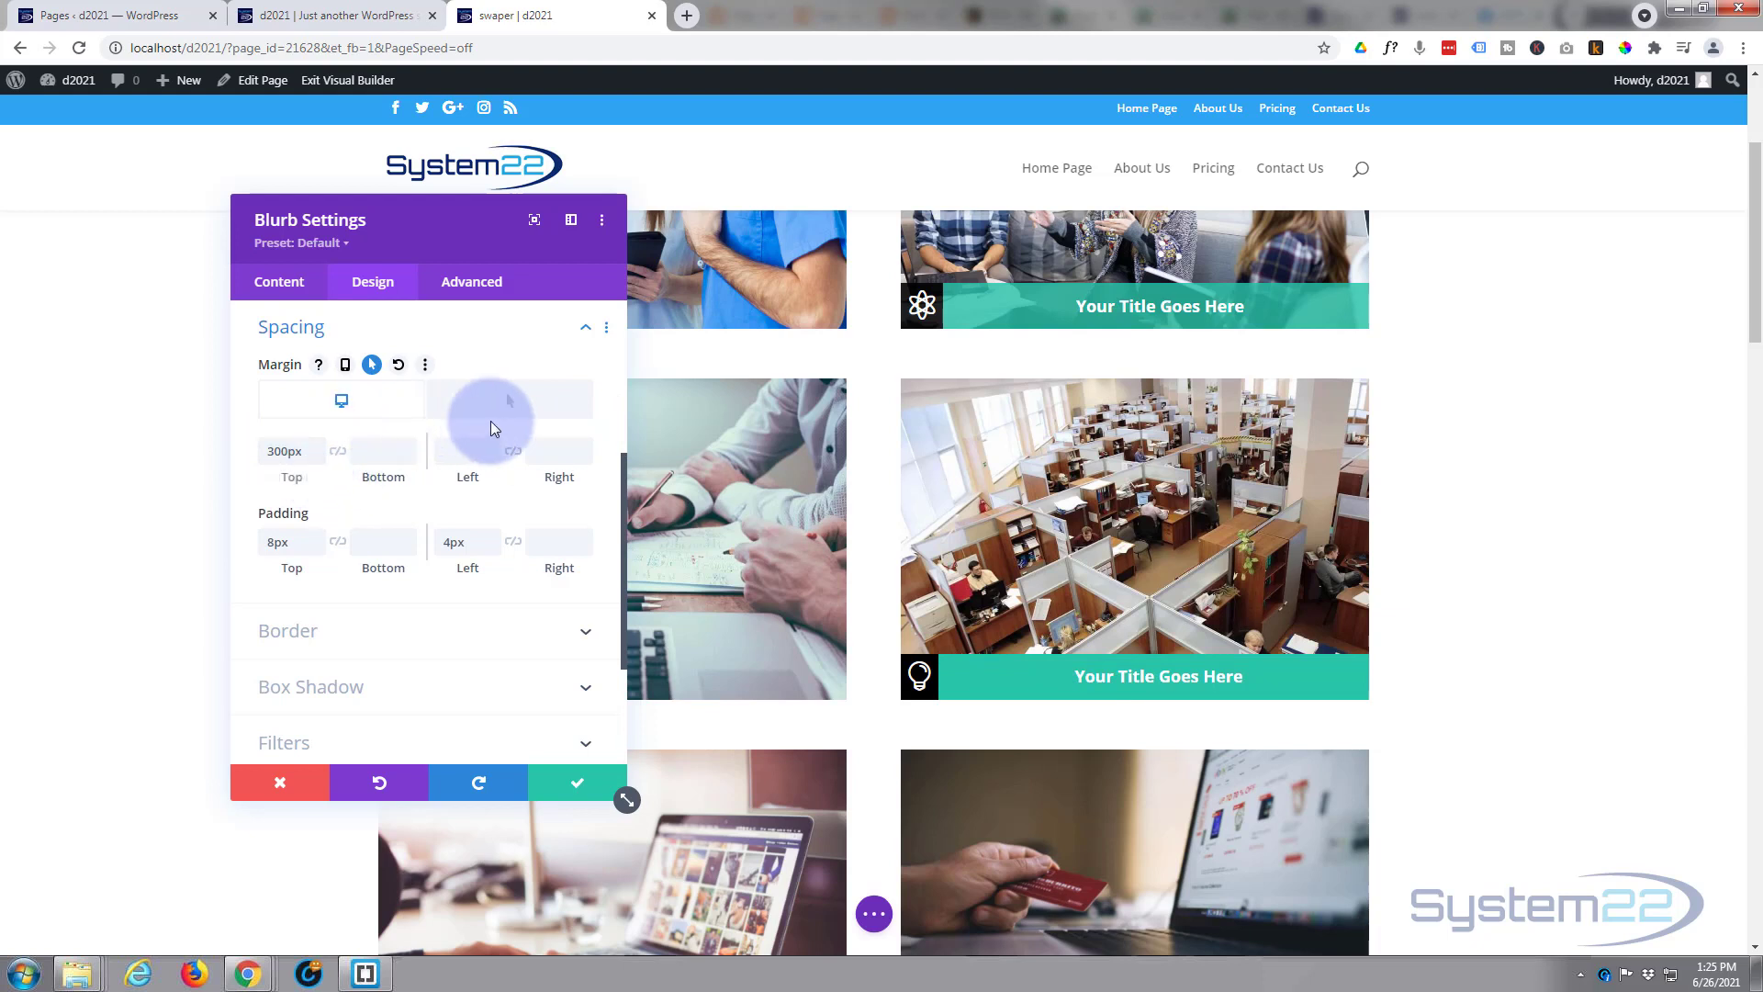
{"action": "left_click", "coordinate": [530, 410]}
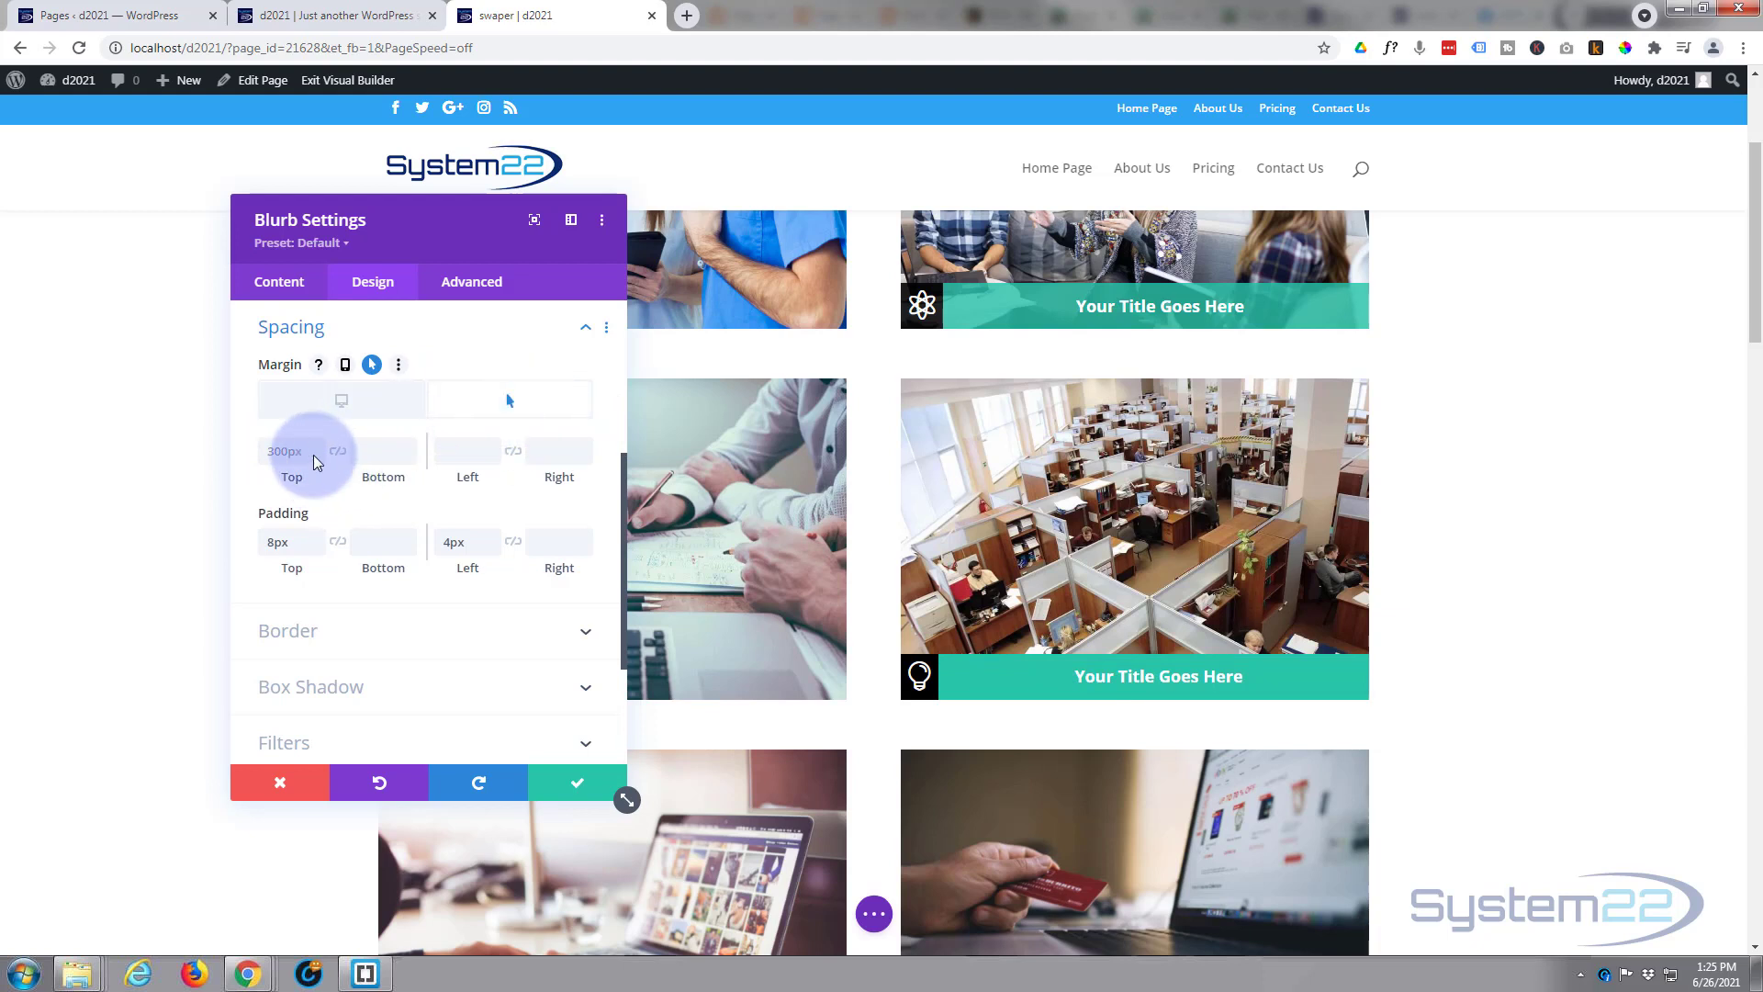
{"action": "left_click", "coordinate": [280, 451]}
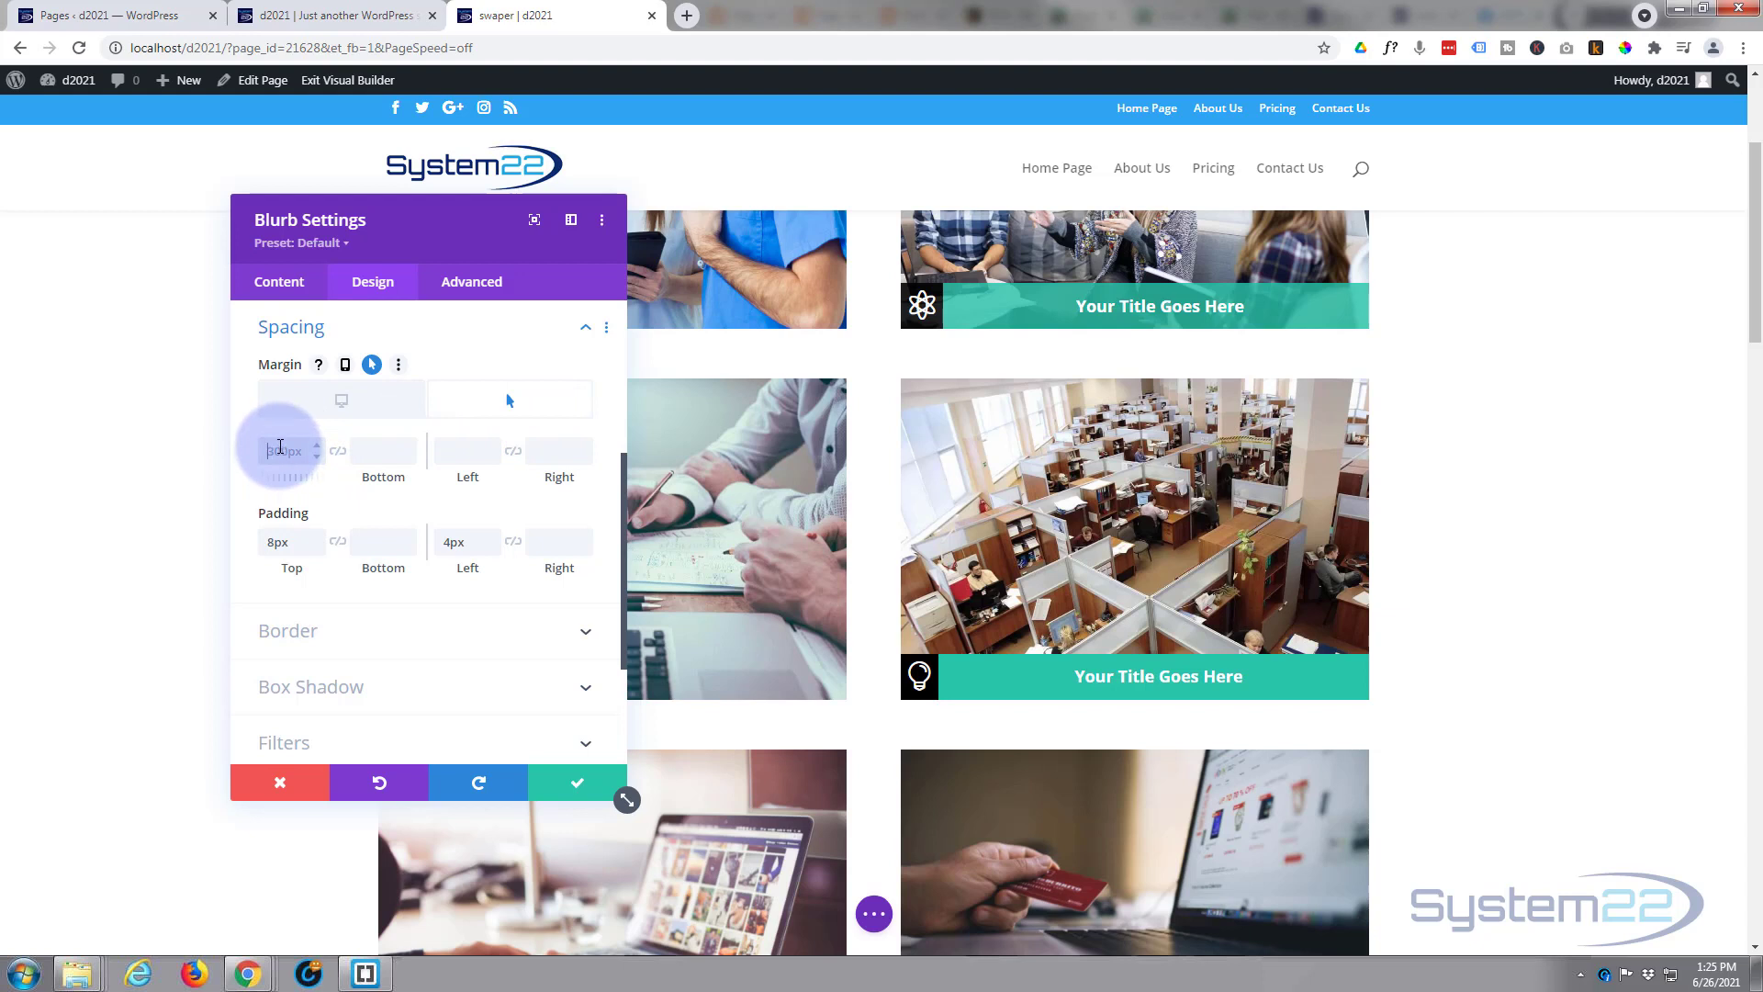
{"action": "type", "text": "0"}
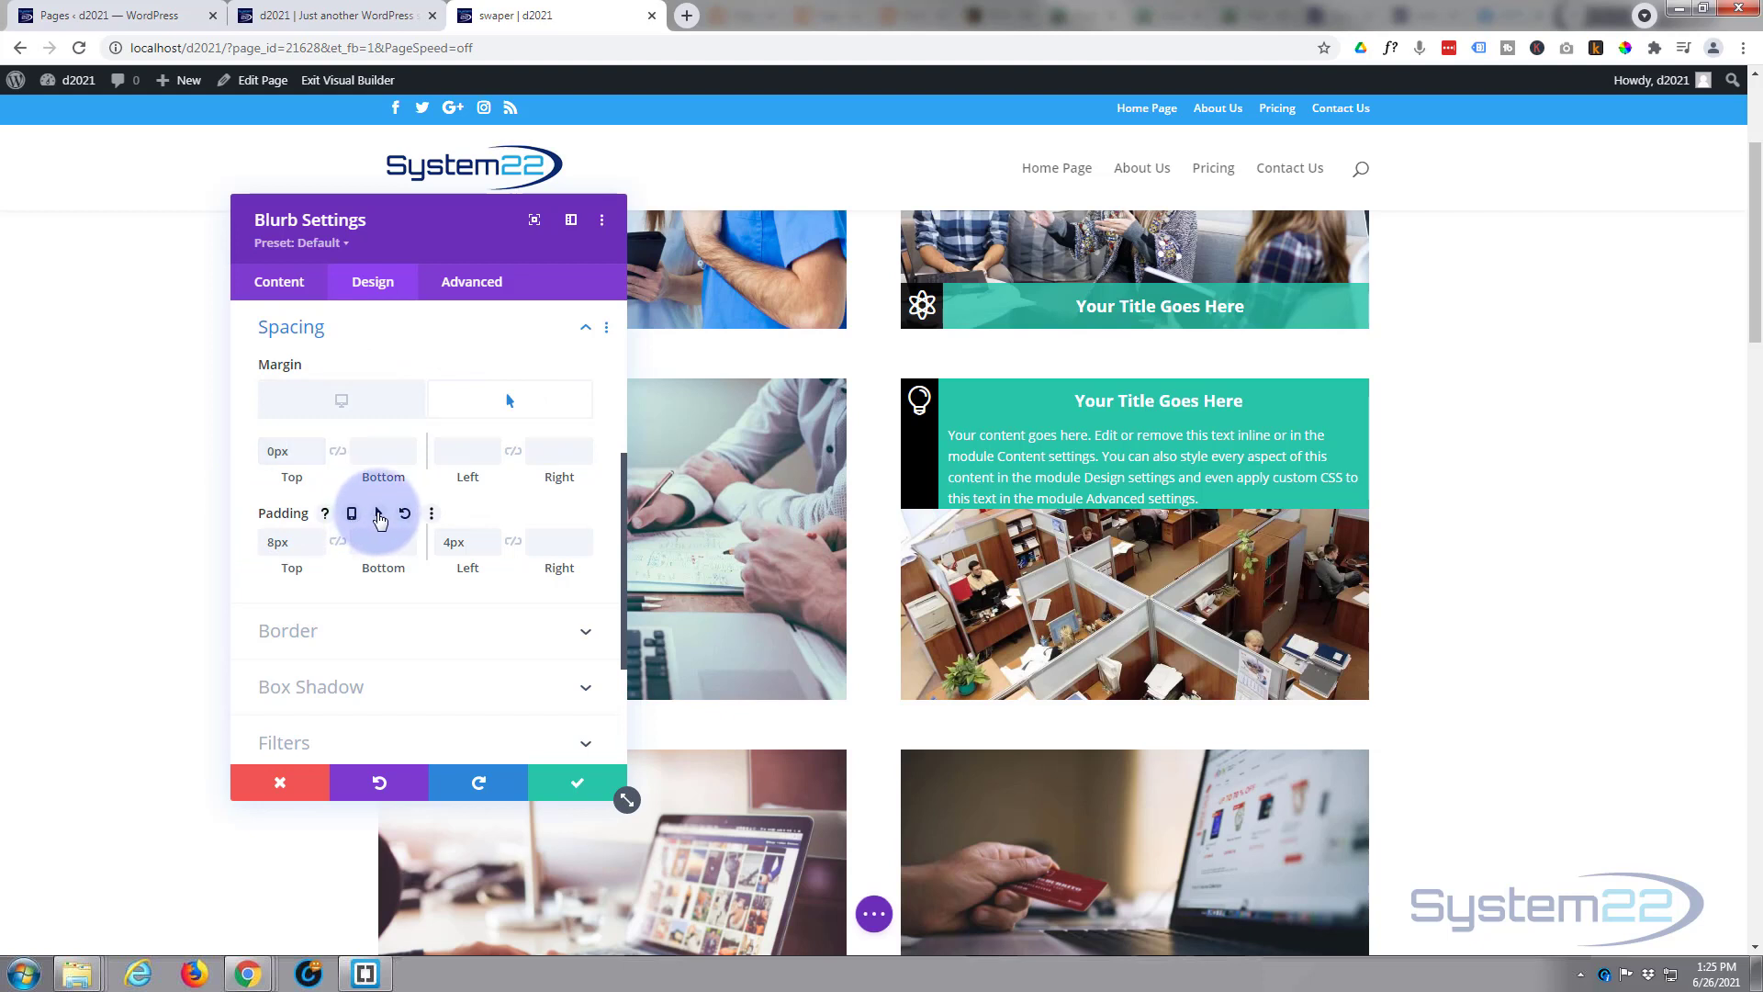
Enable hover values for the blurb's padding, set linked top and bottom hover padding to 120px, and compare the desktop and hover states.
{"action": "left_click", "coordinate": [379, 519]}
{"action": "left_click", "coordinate": [274, 610]}
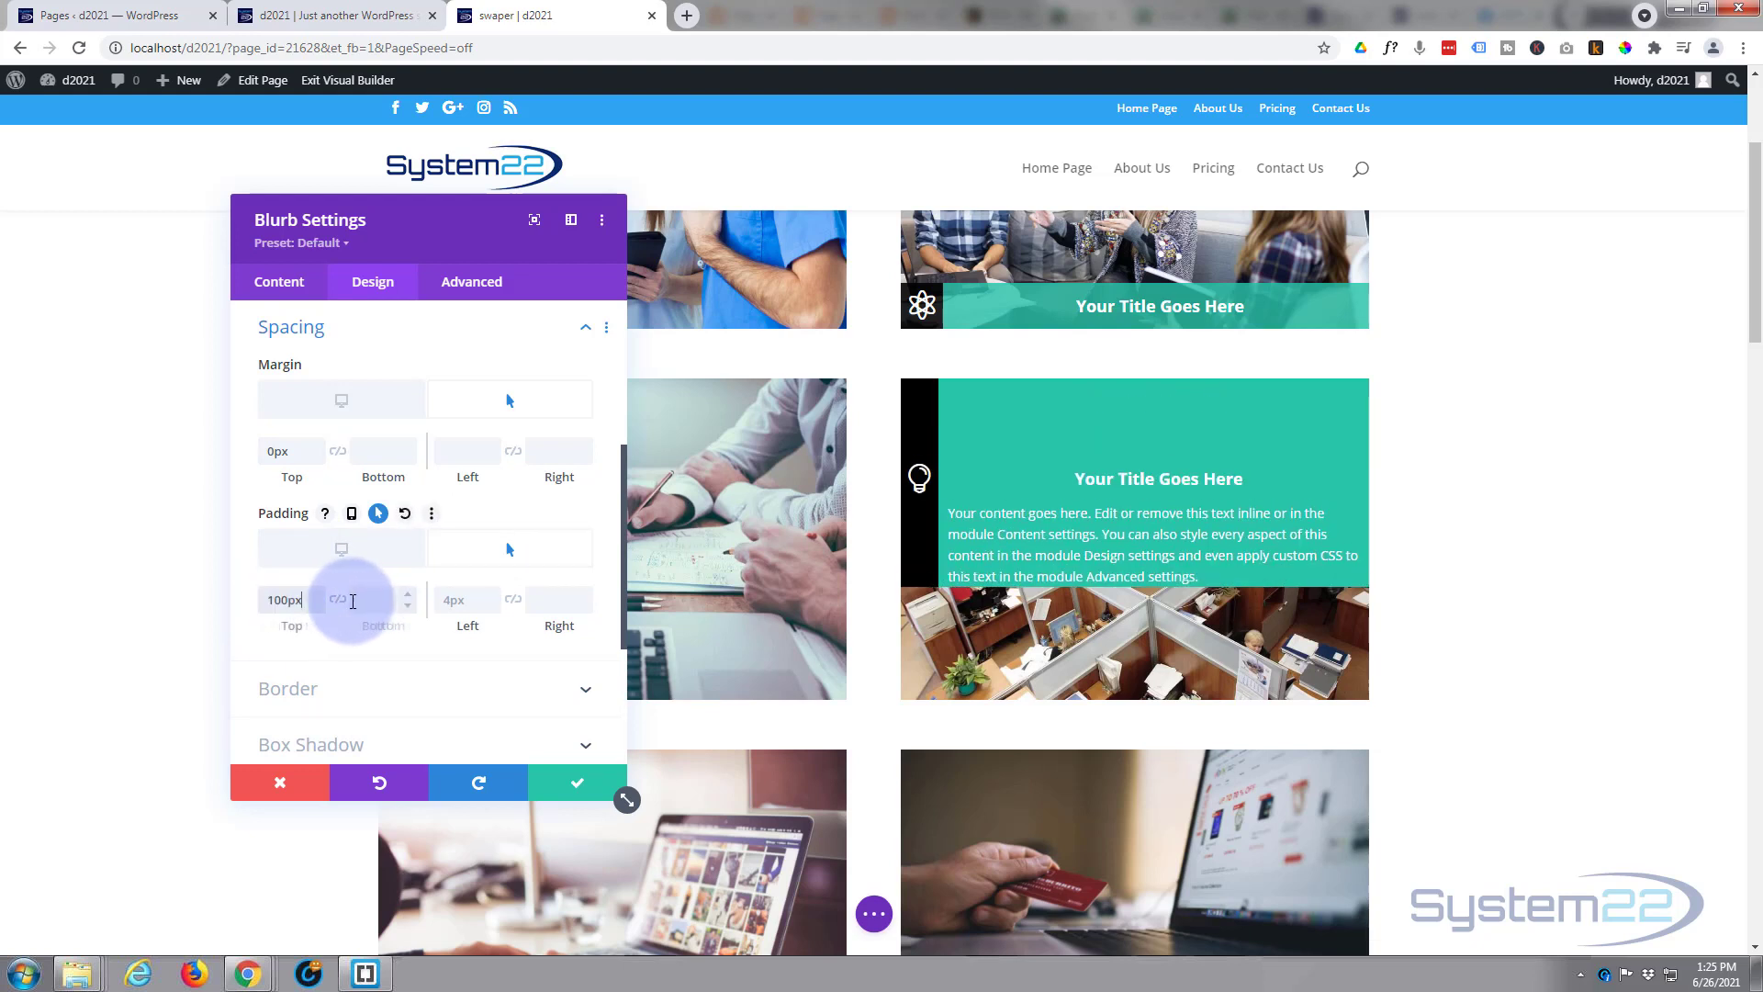
{"action": "left_click", "coordinate": [338, 604]}
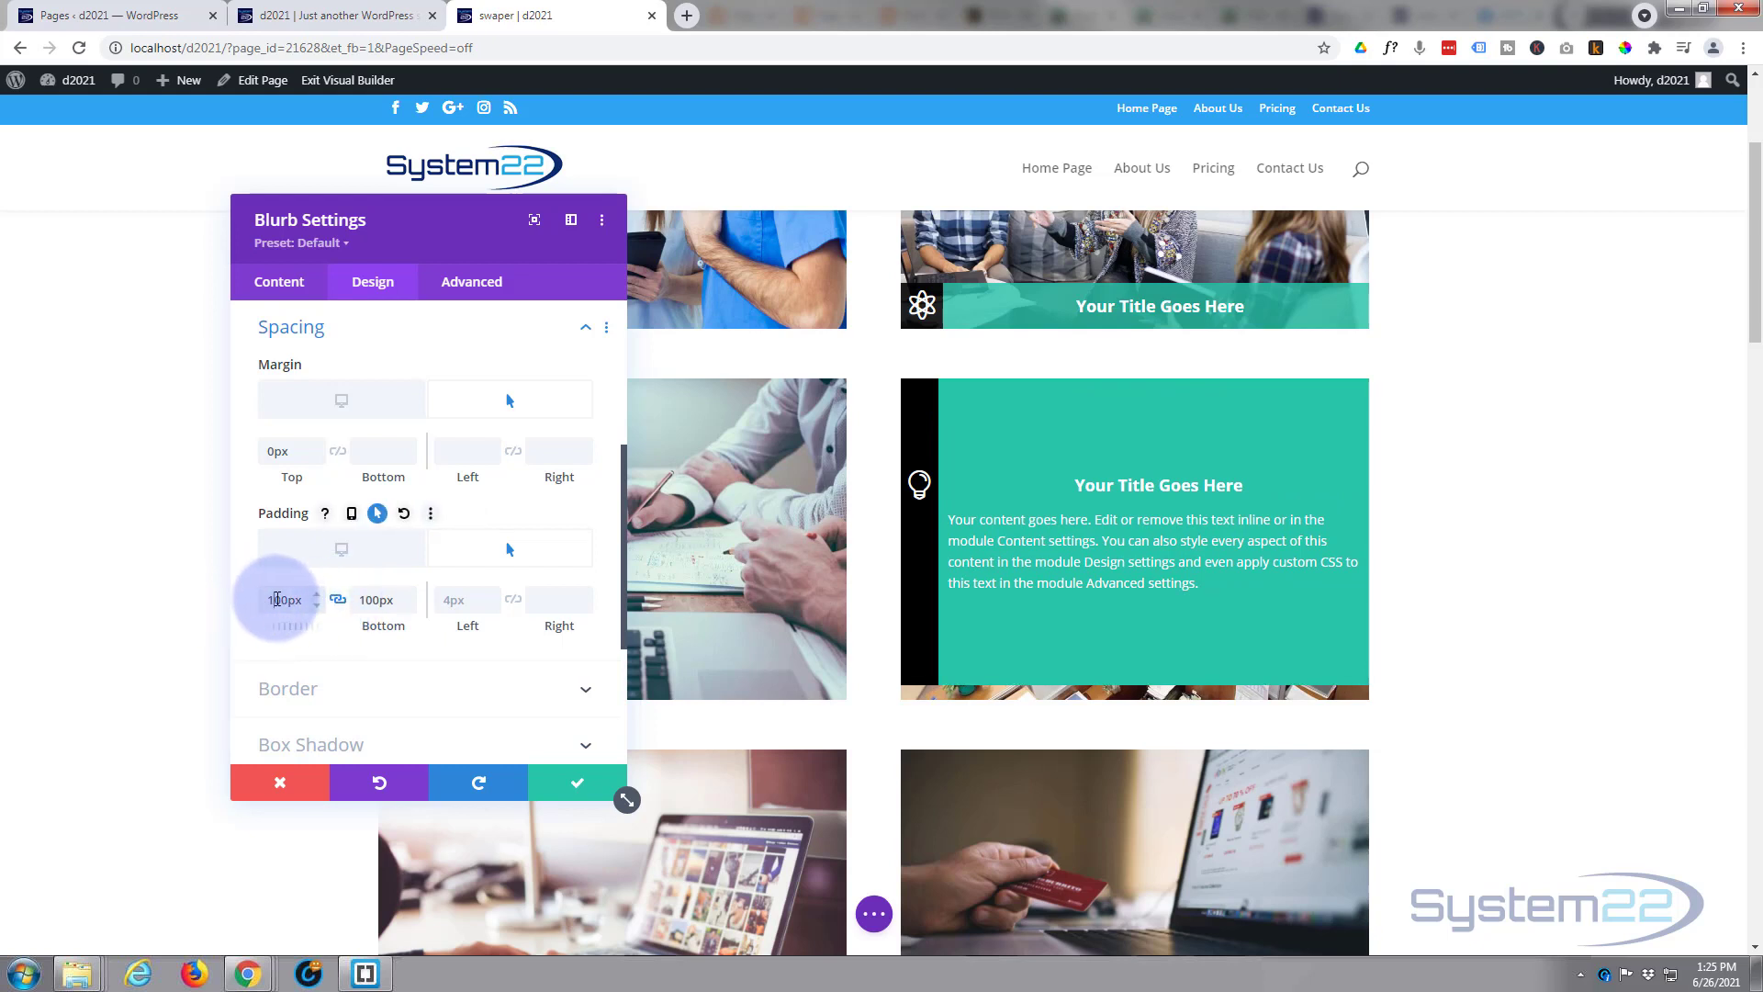
{"action": "left_click_drag", "start_coordinate": [280, 599], "coordinate": [283, 594]}
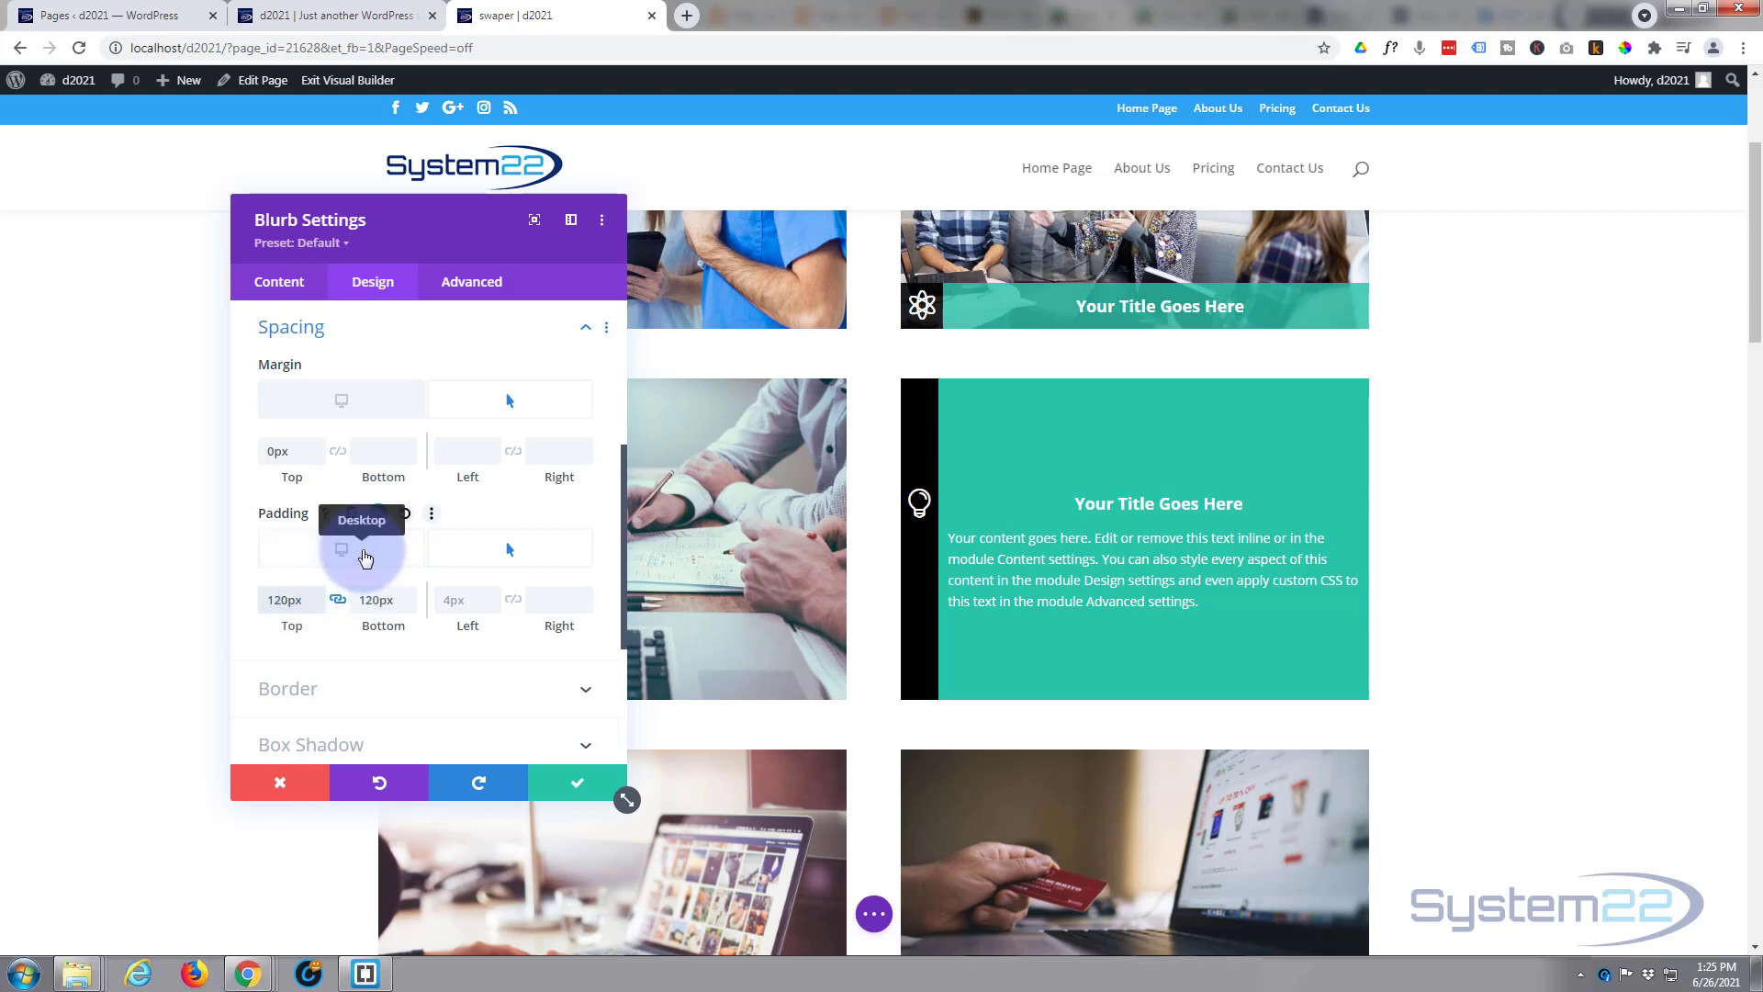
{"action": "left_click", "coordinate": [365, 557]}
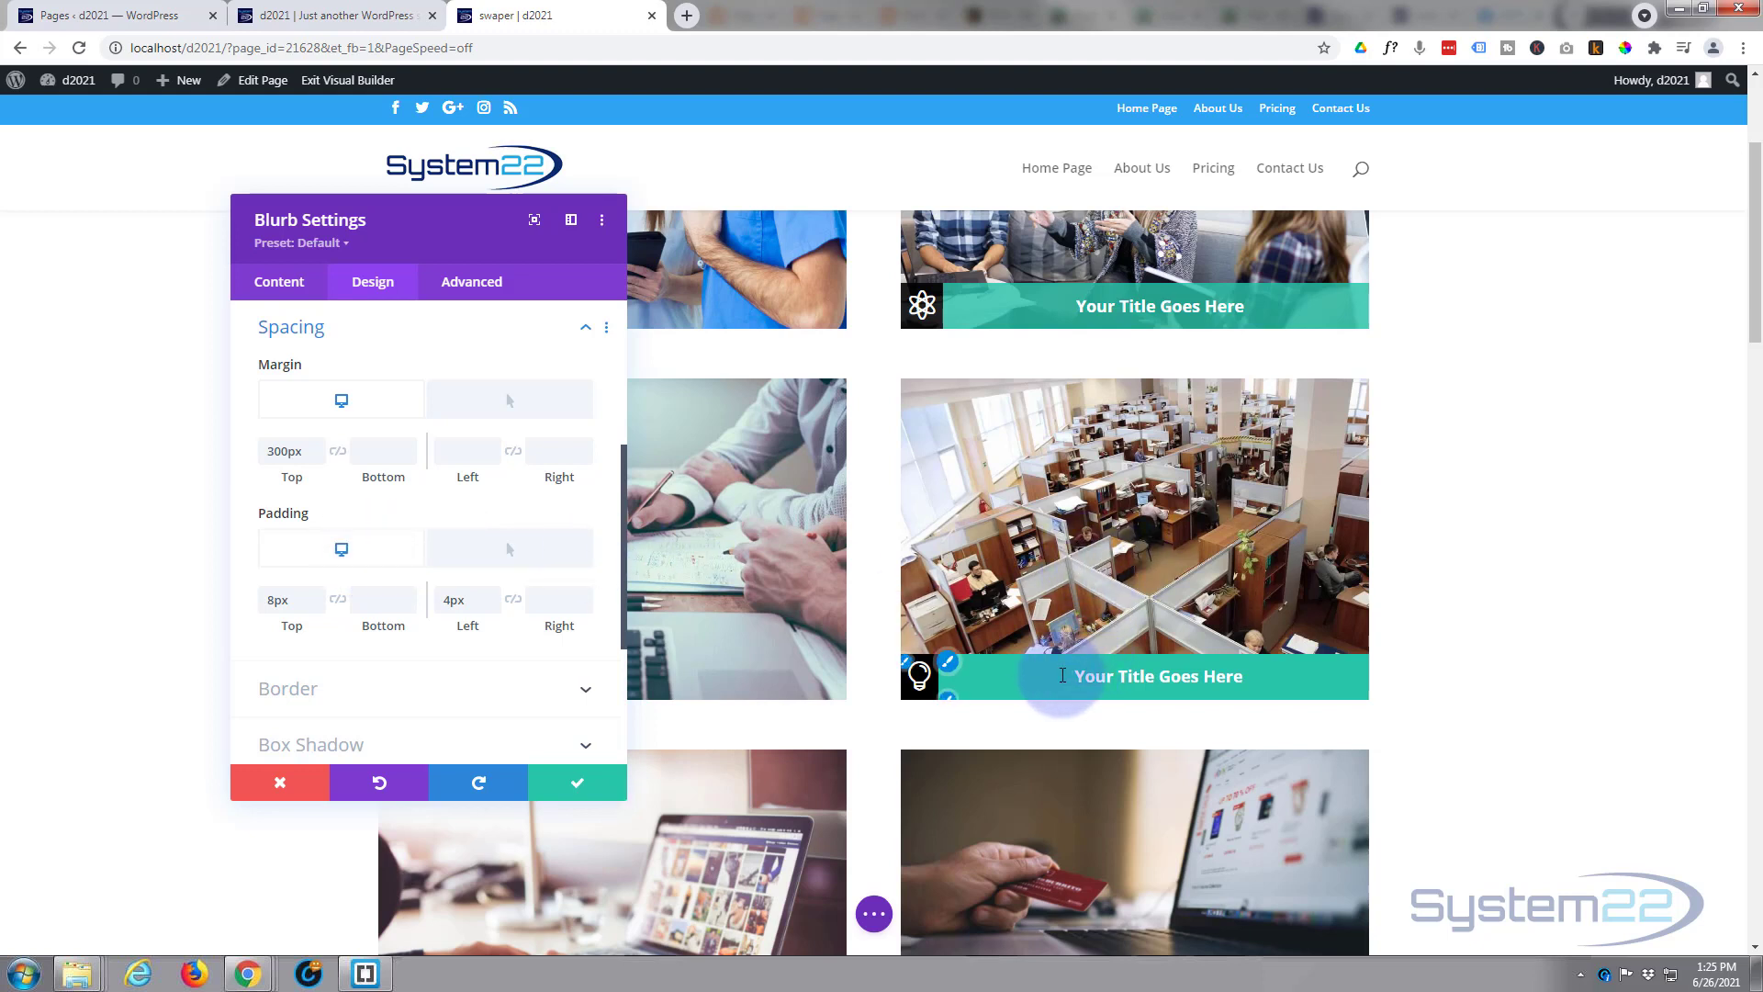
{"action": "left_click", "coordinate": [490, 556]}
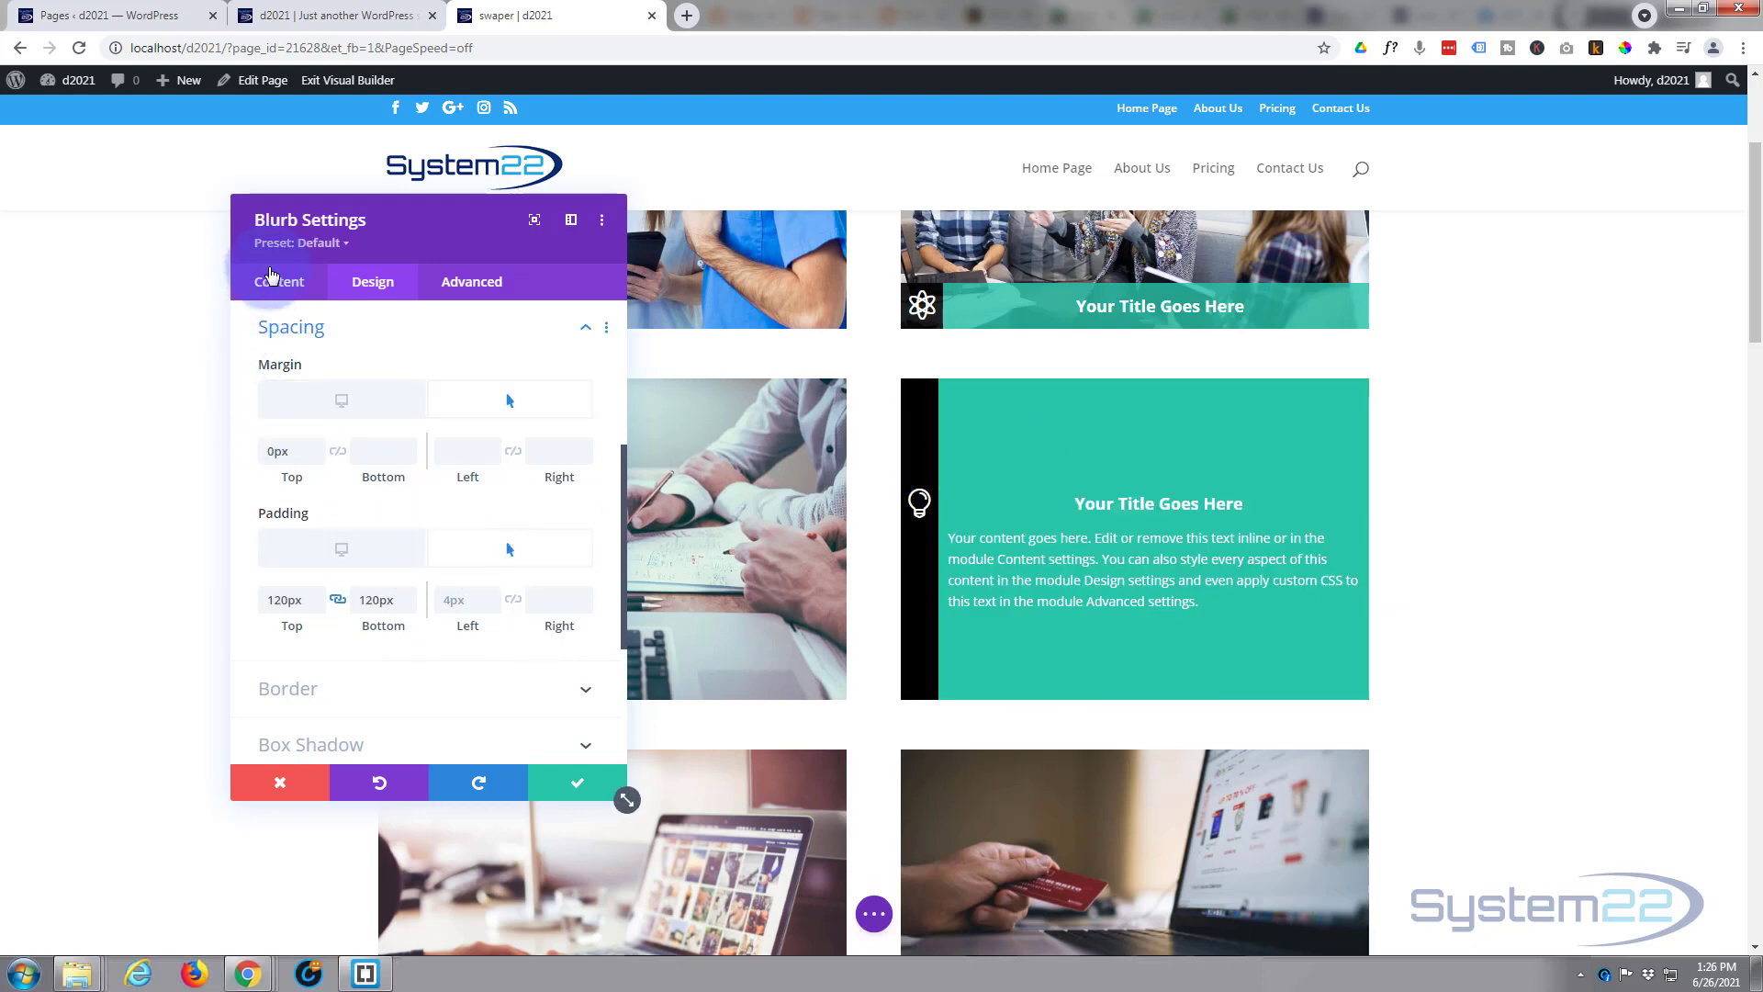
Reduce the opacity of the black first color in the blurb's background gradient to 0.85.
{"action": "left_click", "coordinate": [274, 287]}
{"action": "left_click", "coordinate": [432, 531]}
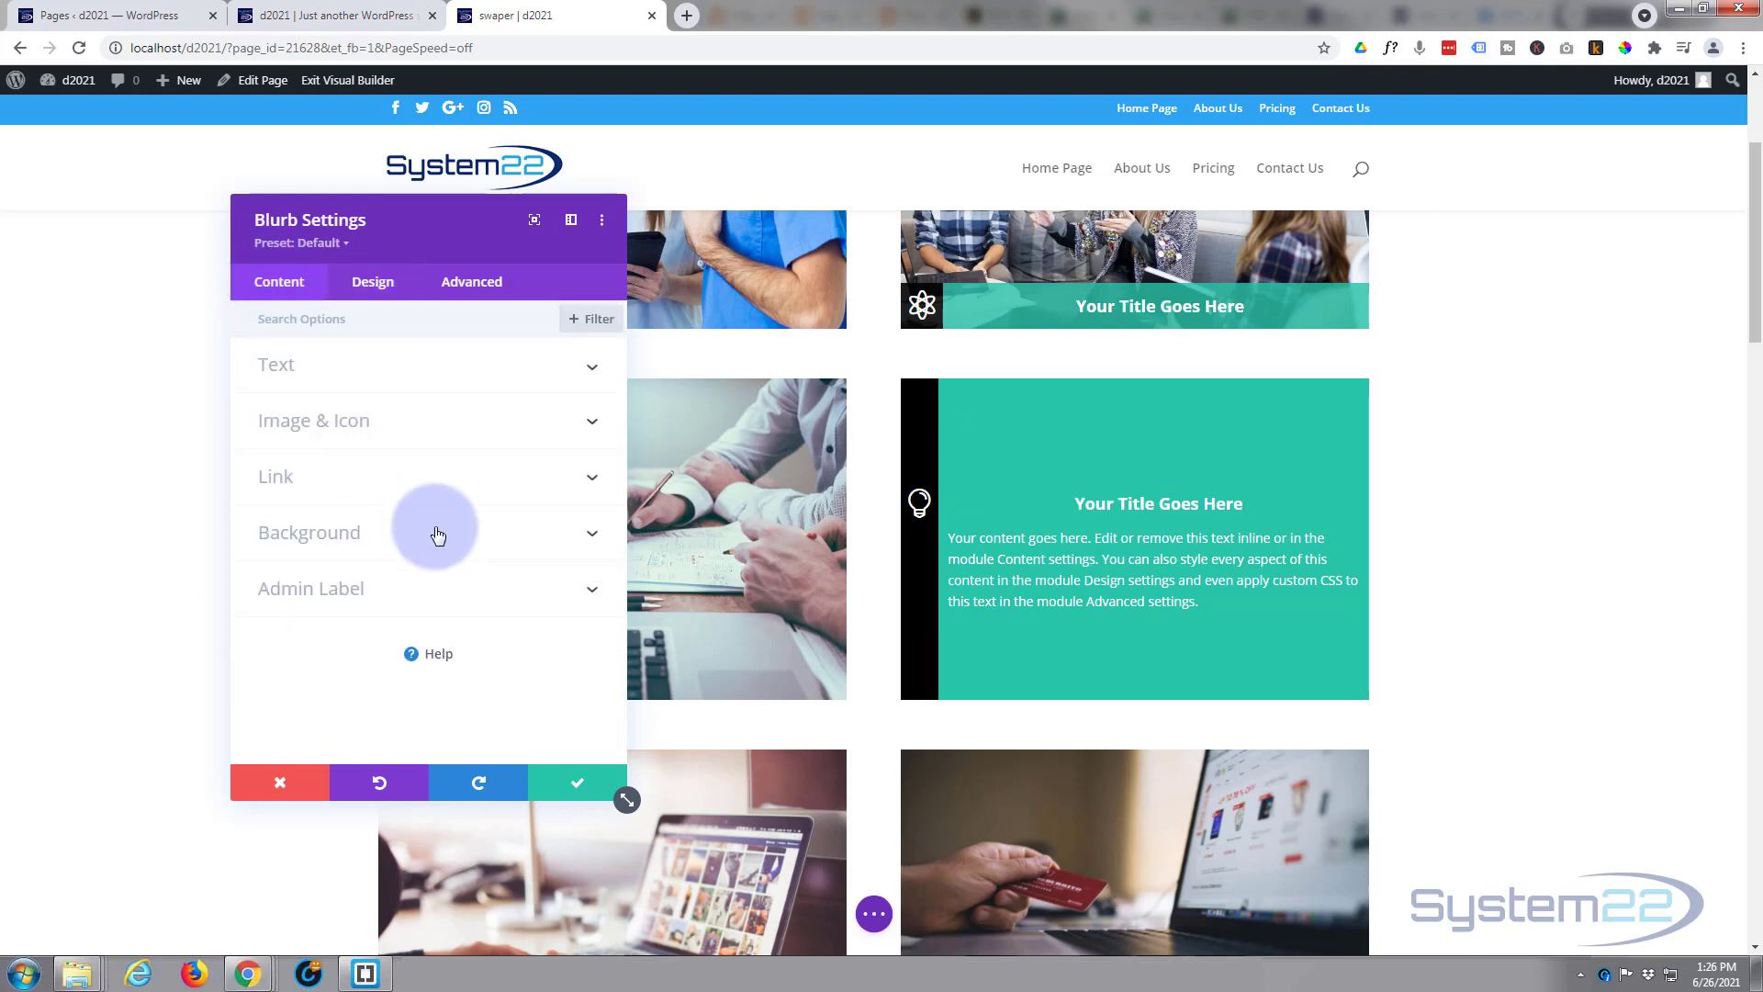
{"action": "left_click", "coordinate": [383, 399]}
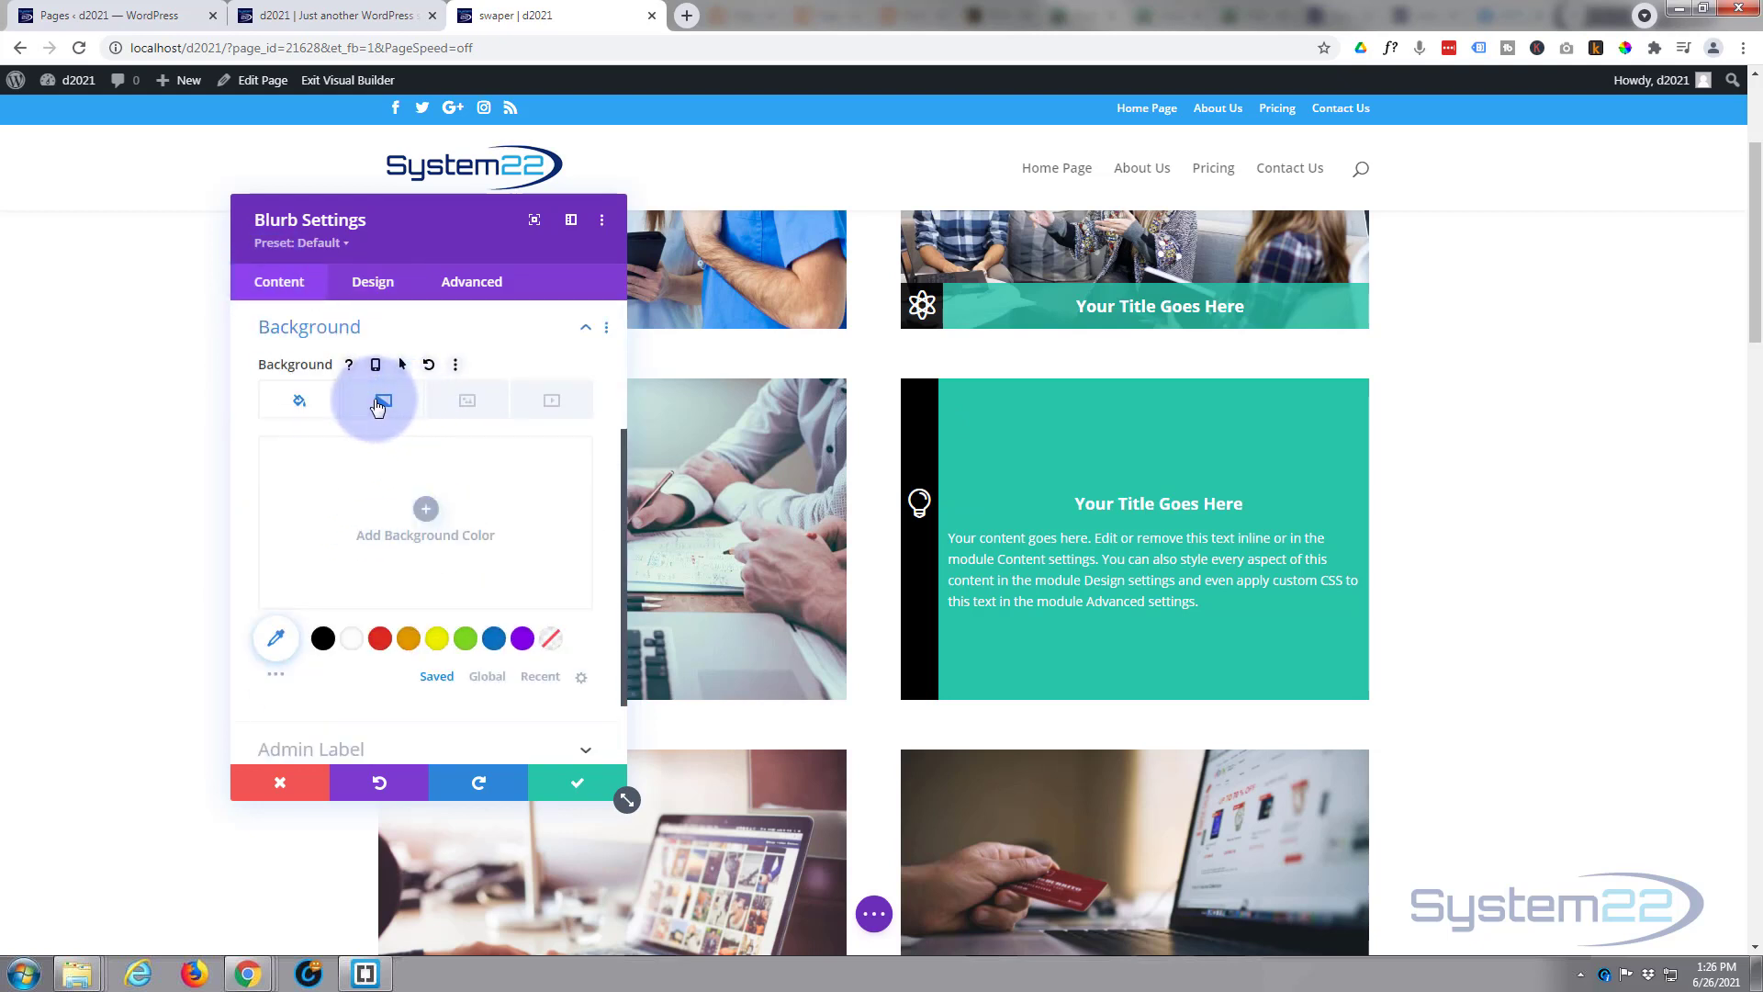
{"action": "left_click", "coordinate": [354, 641]}
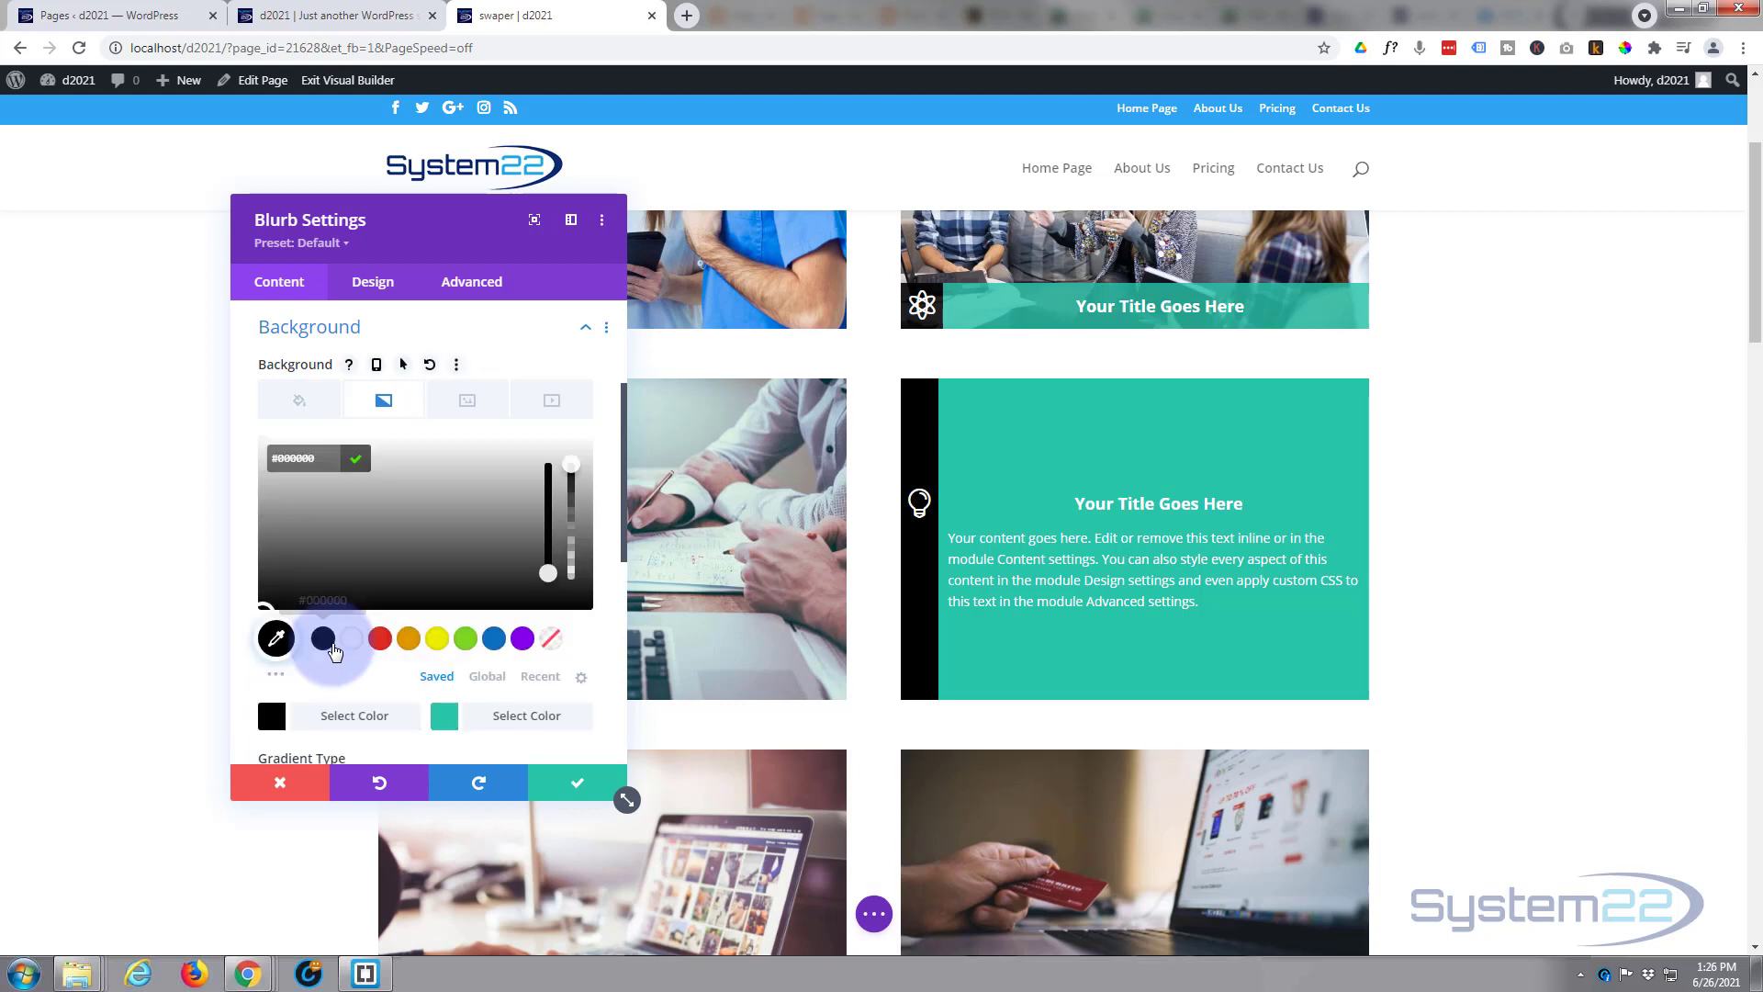
{"action": "left_click_drag", "start_coordinate": [584, 473], "coordinate": [572, 498]}
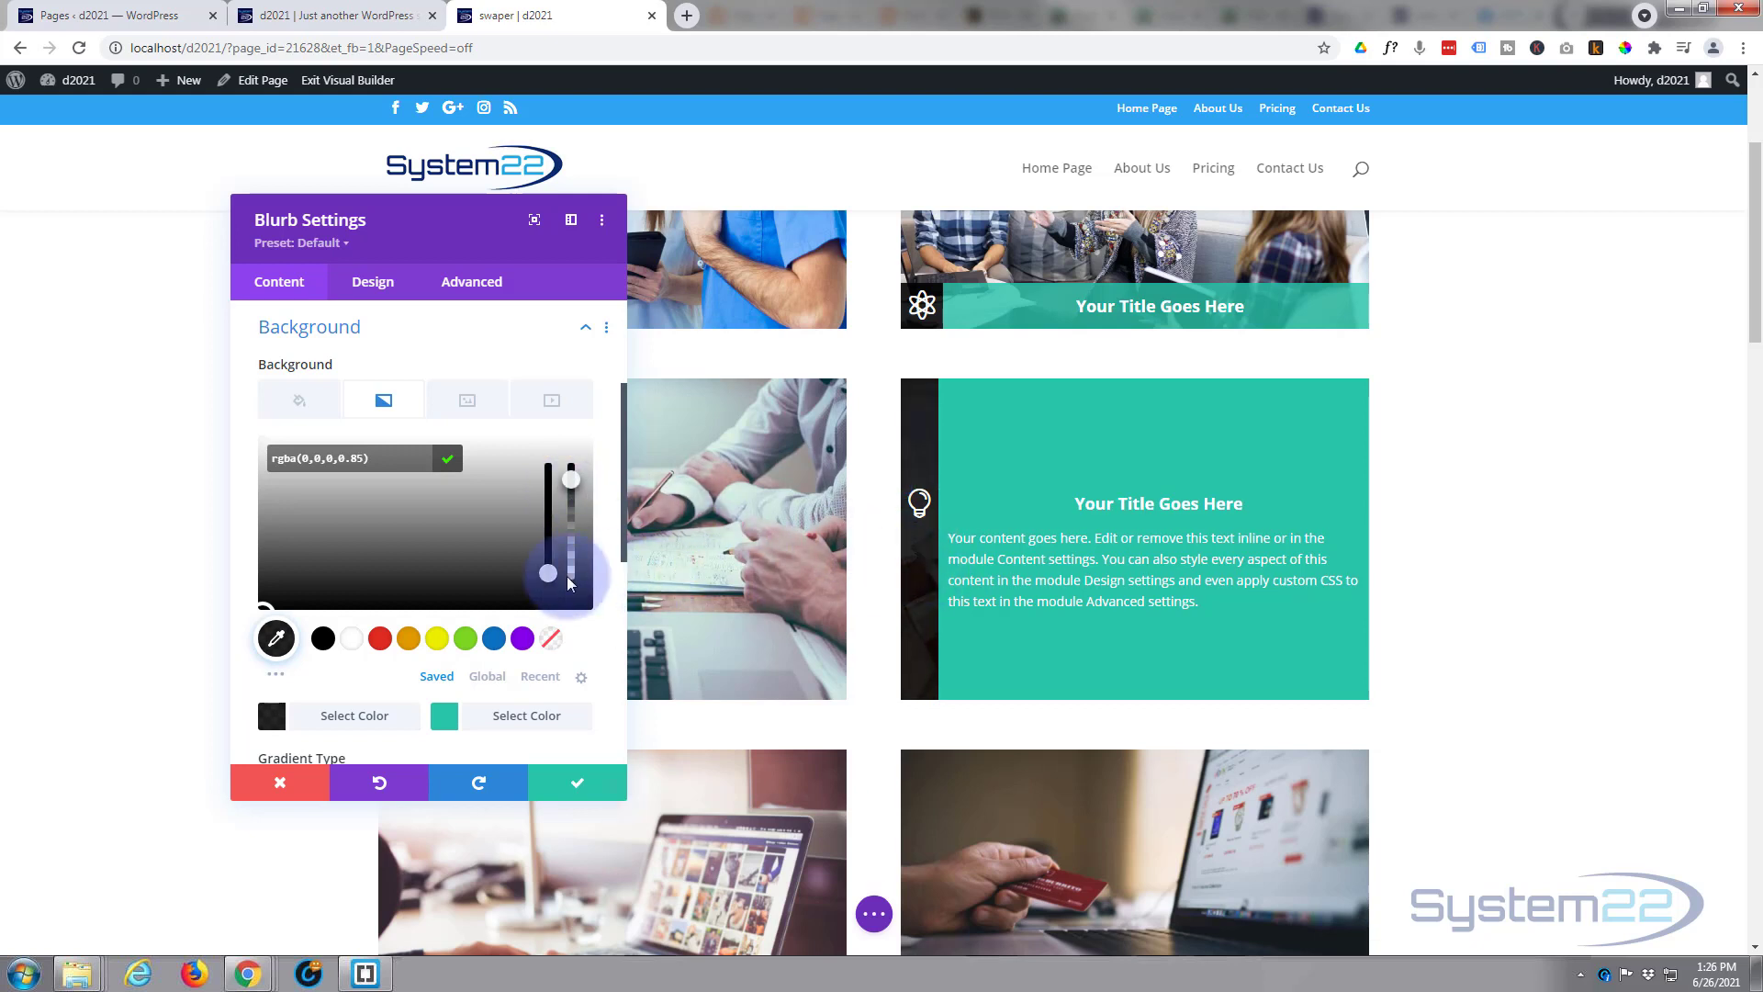
Reduce the opacity of the green second gradient color to 0.83.
{"action": "left_click", "coordinate": [503, 717]}
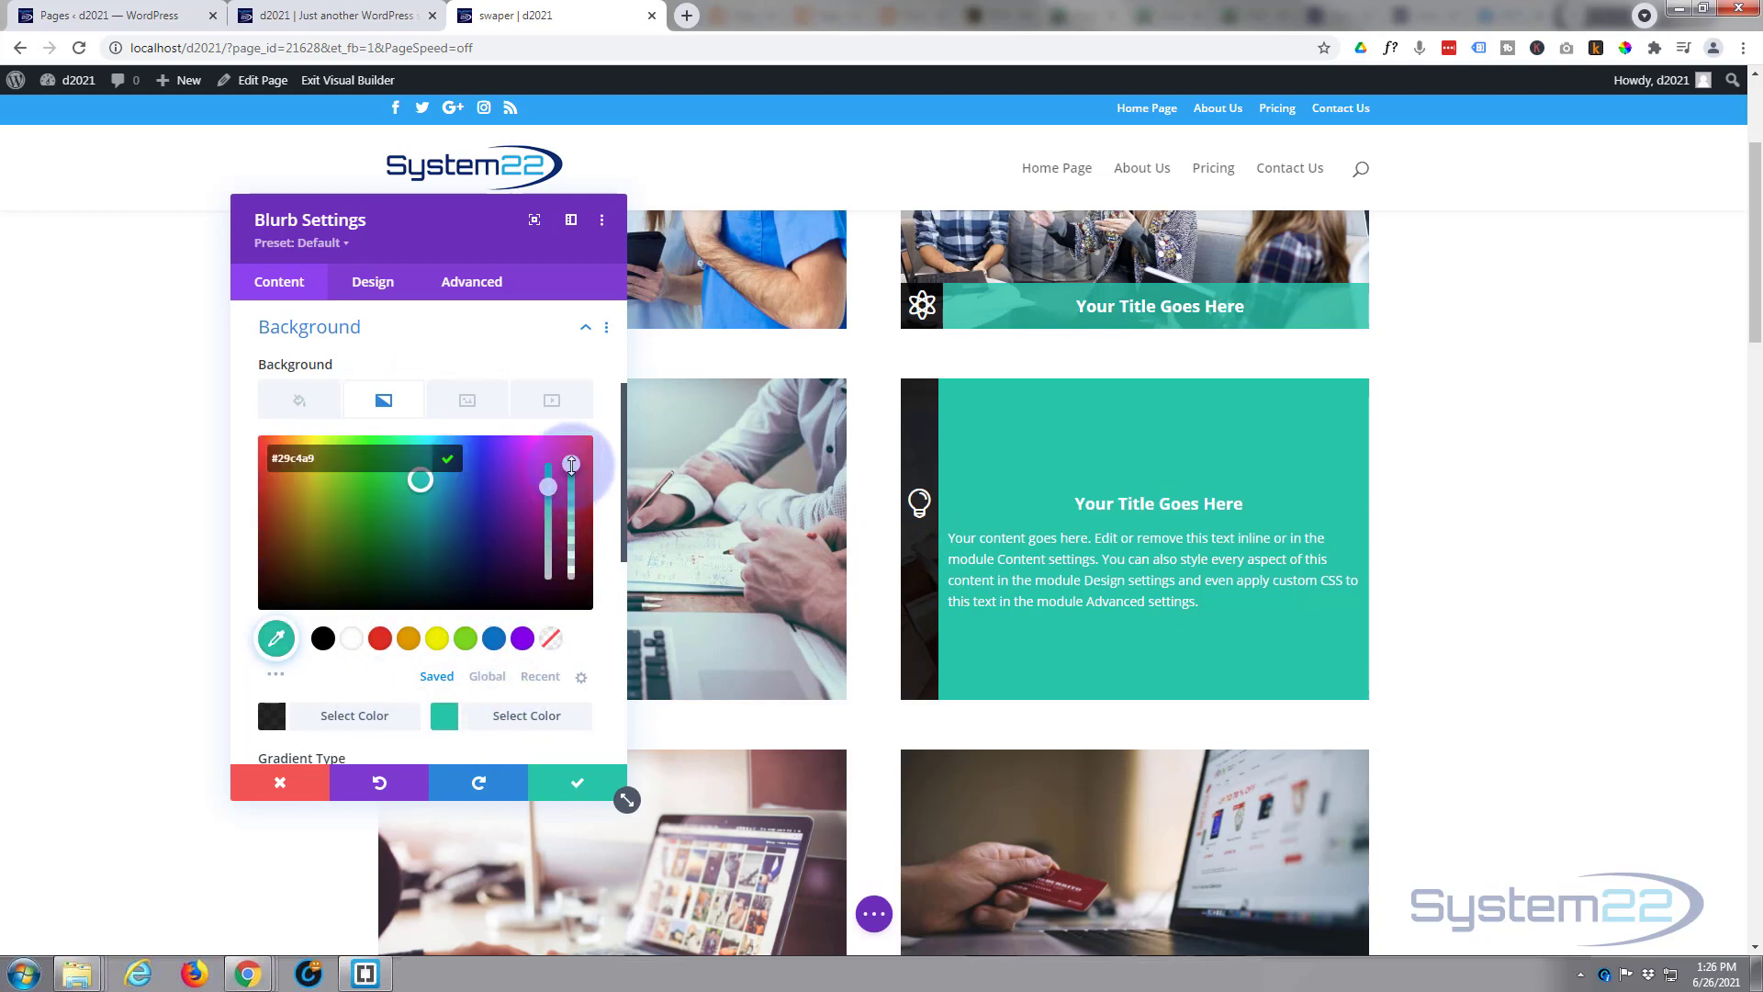
{"action": "left_click_drag", "start_coordinate": [571, 466], "coordinate": [571, 479]}
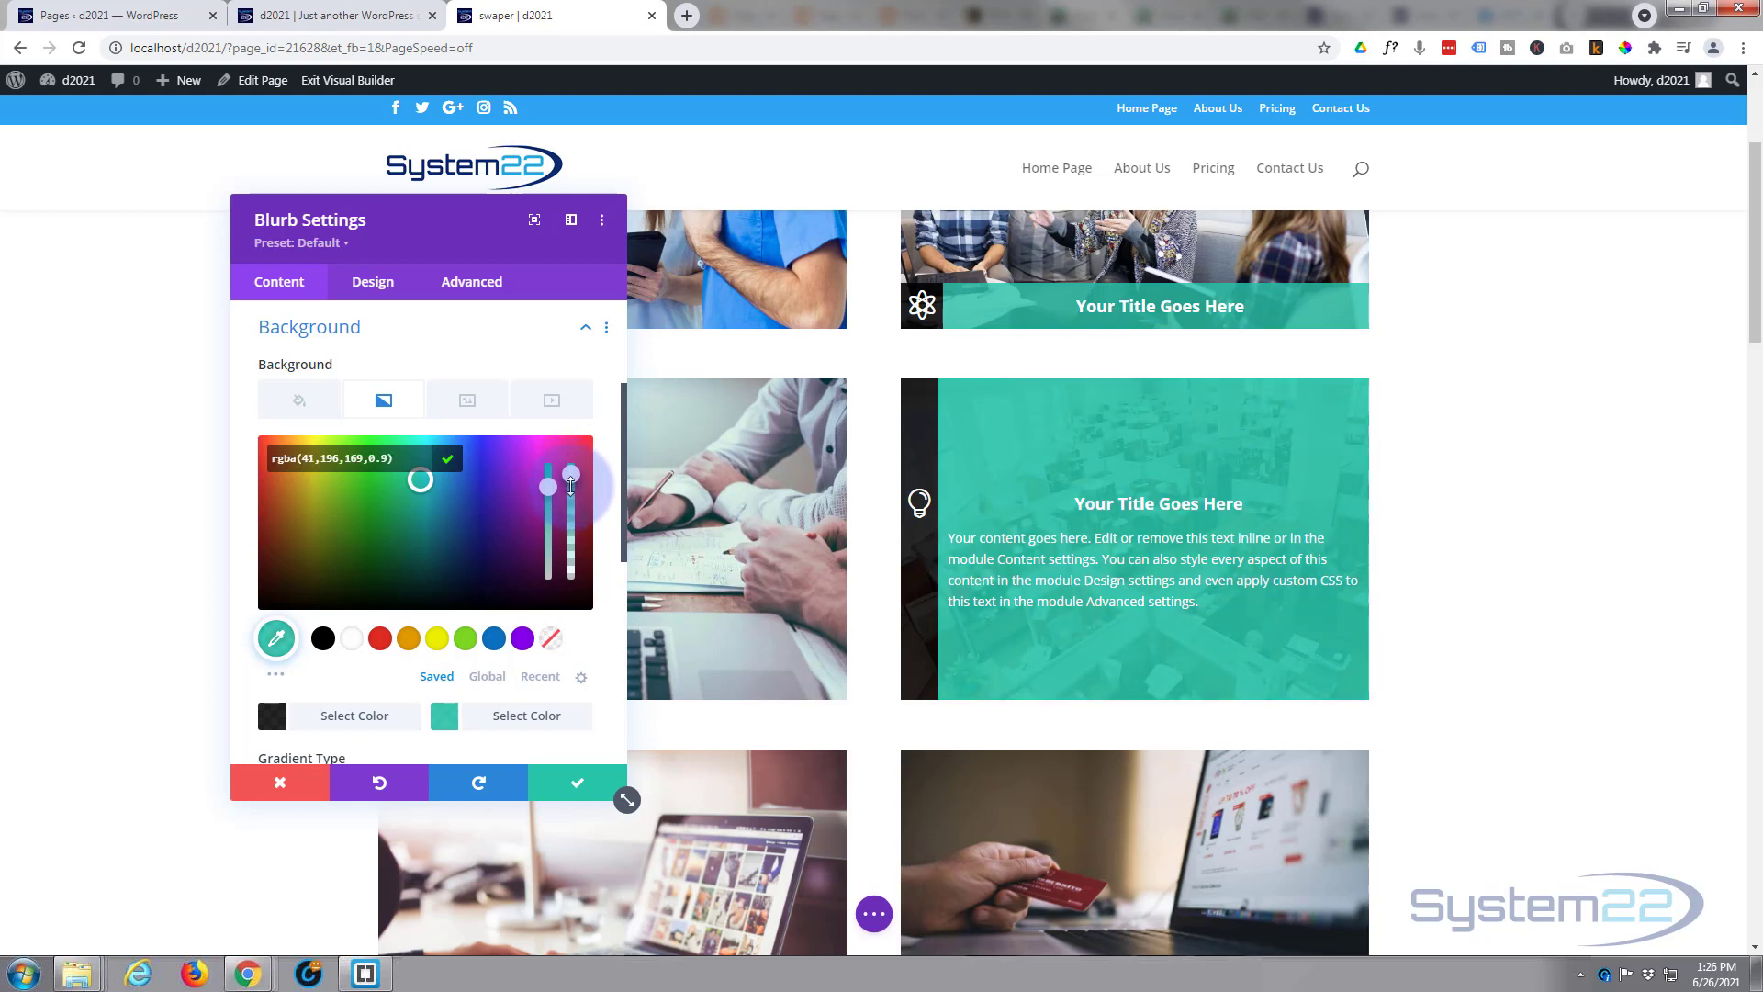
{"action": "left_click_drag", "start_coordinate": [571, 496], "coordinate": [571, 498]}
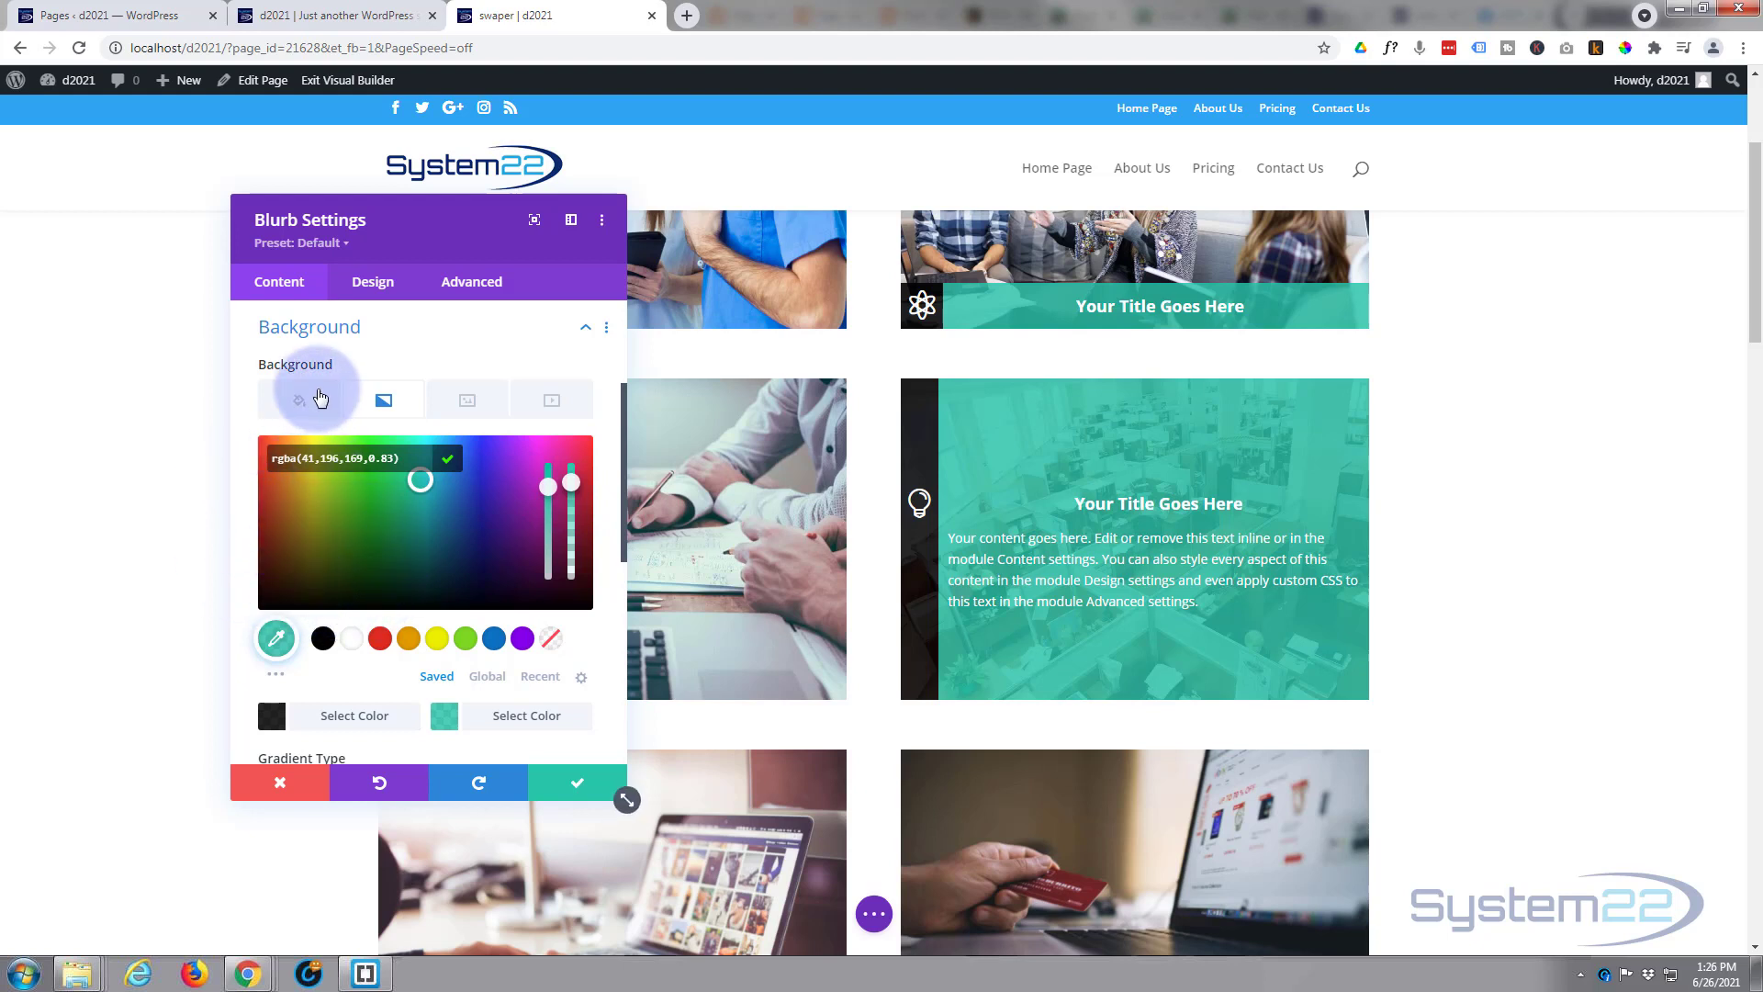
Enable hover values for the blurb's background and compare its gradient in the desktop and hover states.
{"action": "left_click", "coordinate": [401, 366]}
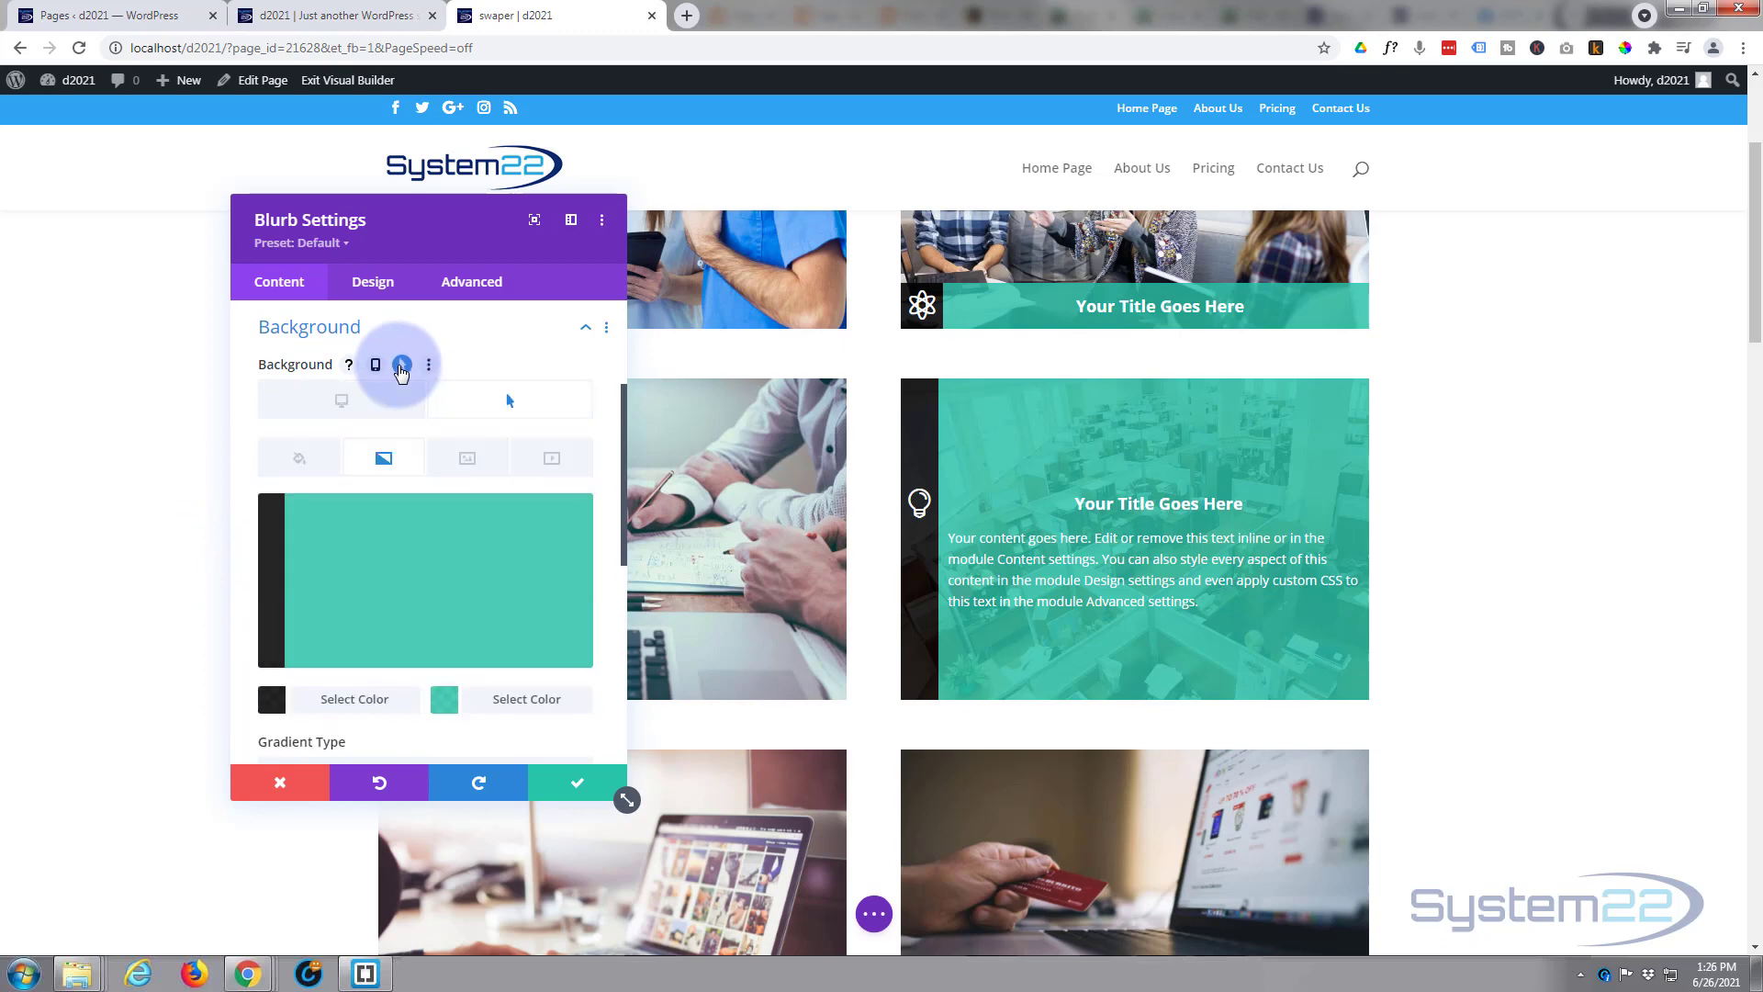
{"action": "left_click", "coordinate": [366, 404]}
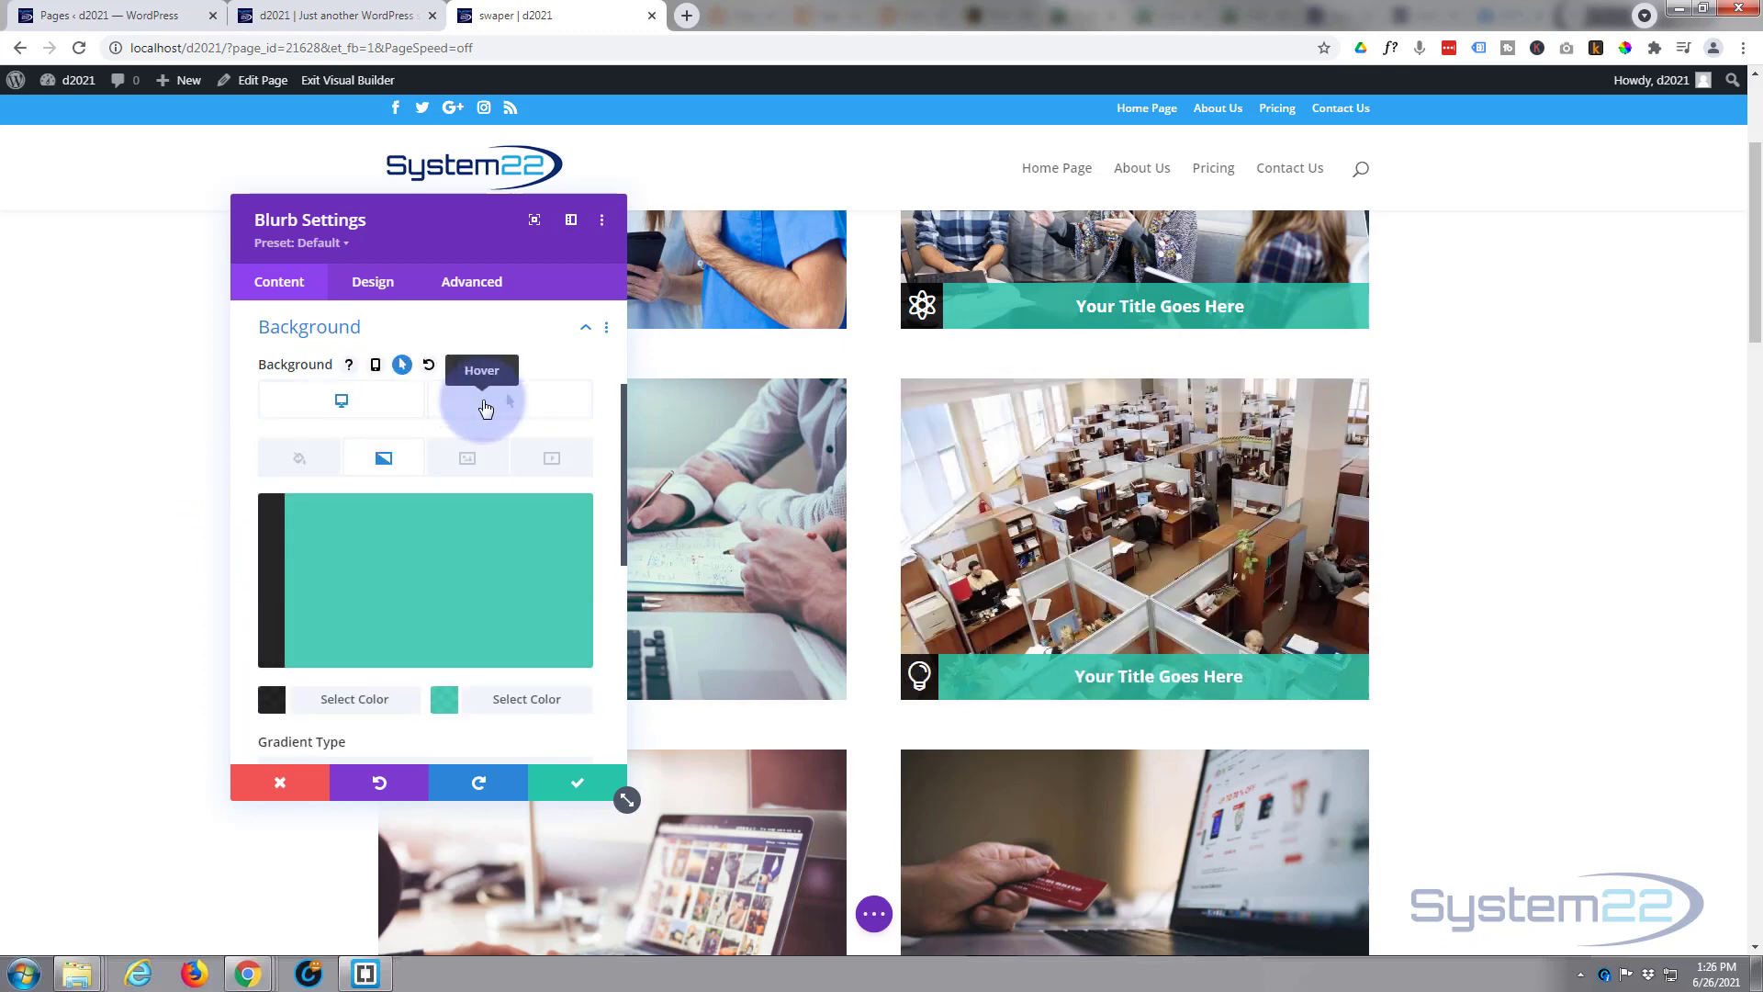
{"action": "left_click", "coordinate": [484, 406]}
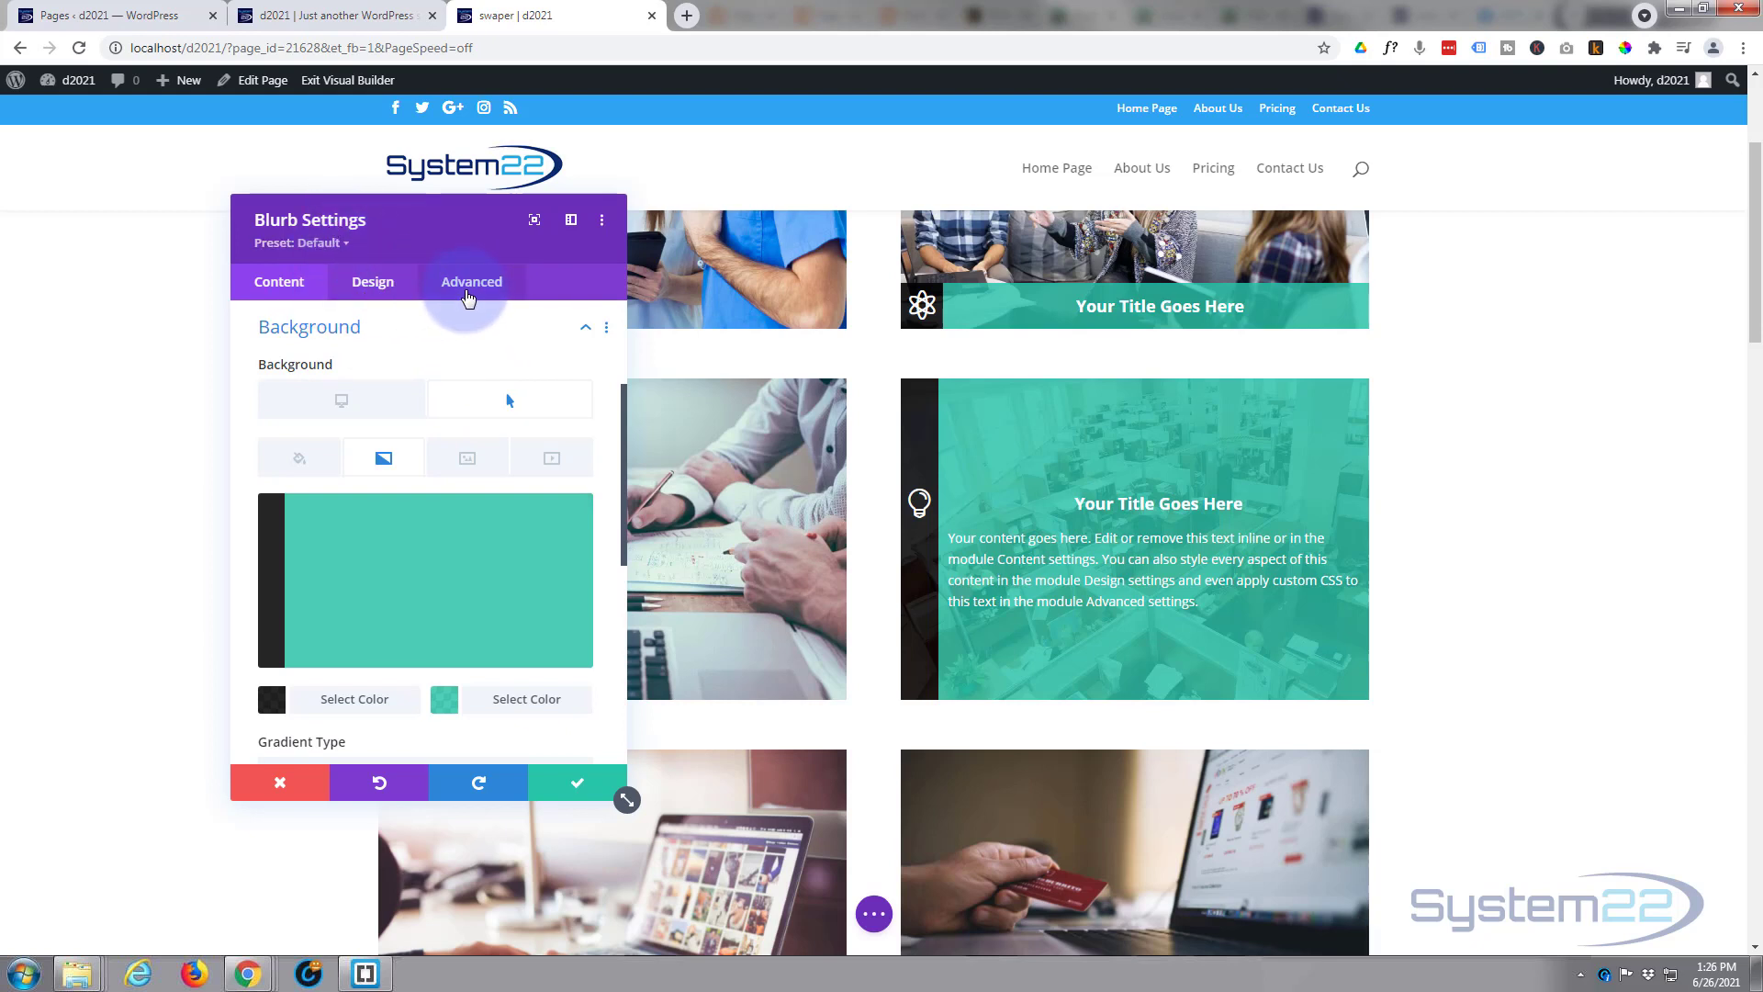
Set the blurb's transition duration to 550ms with an Ease-In-Out speed curve, and save the module settings.
{"action": "left_click", "coordinate": [468, 296]}
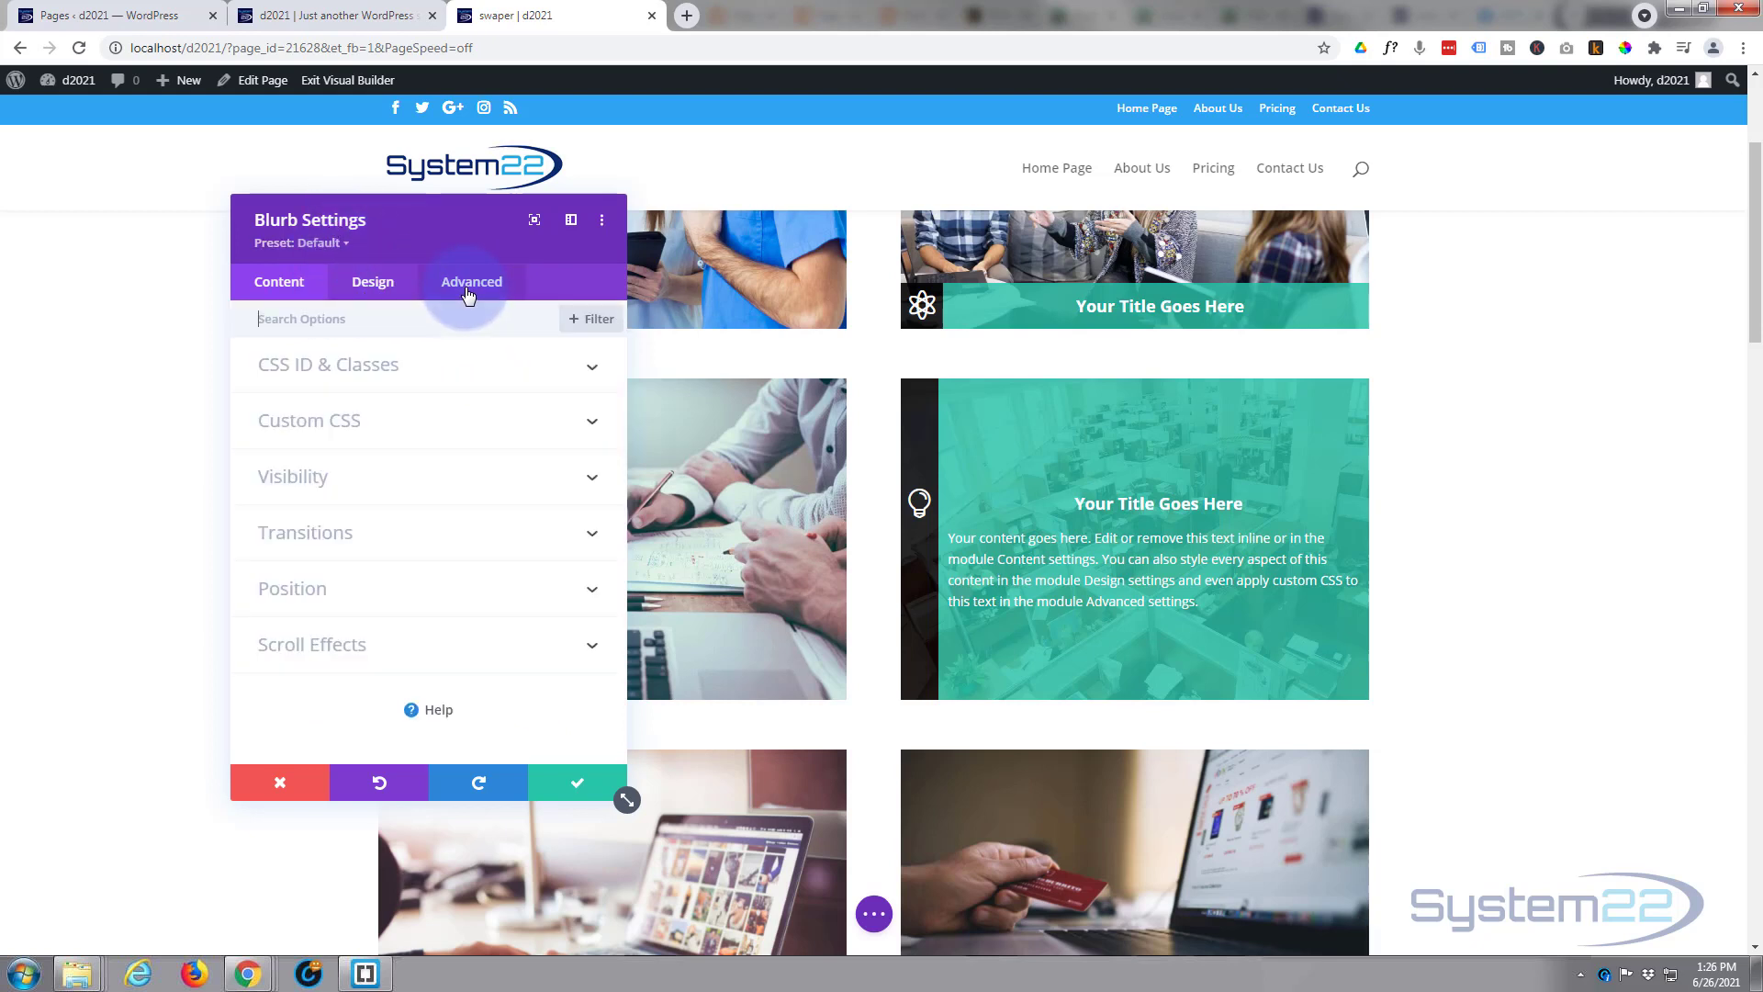
{"action": "left_click", "coordinate": [400, 523]}
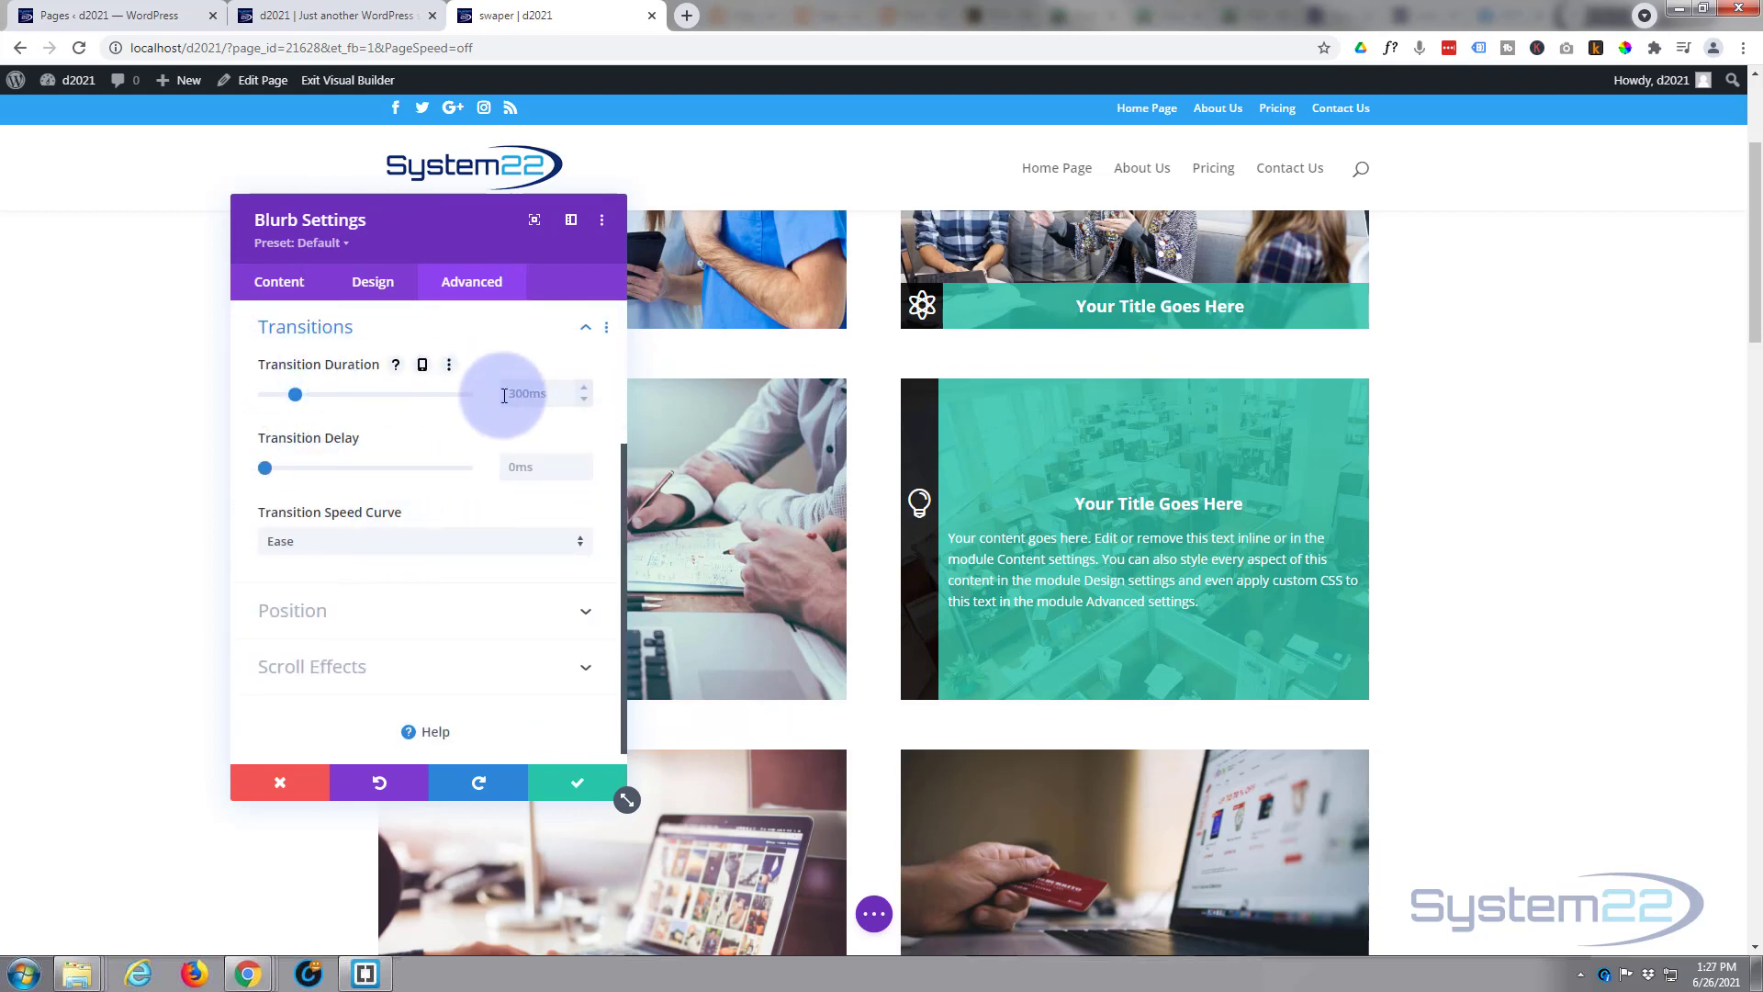
{"action": "left_click_drag", "start_coordinate": [295, 394], "coordinate": [318, 394]}
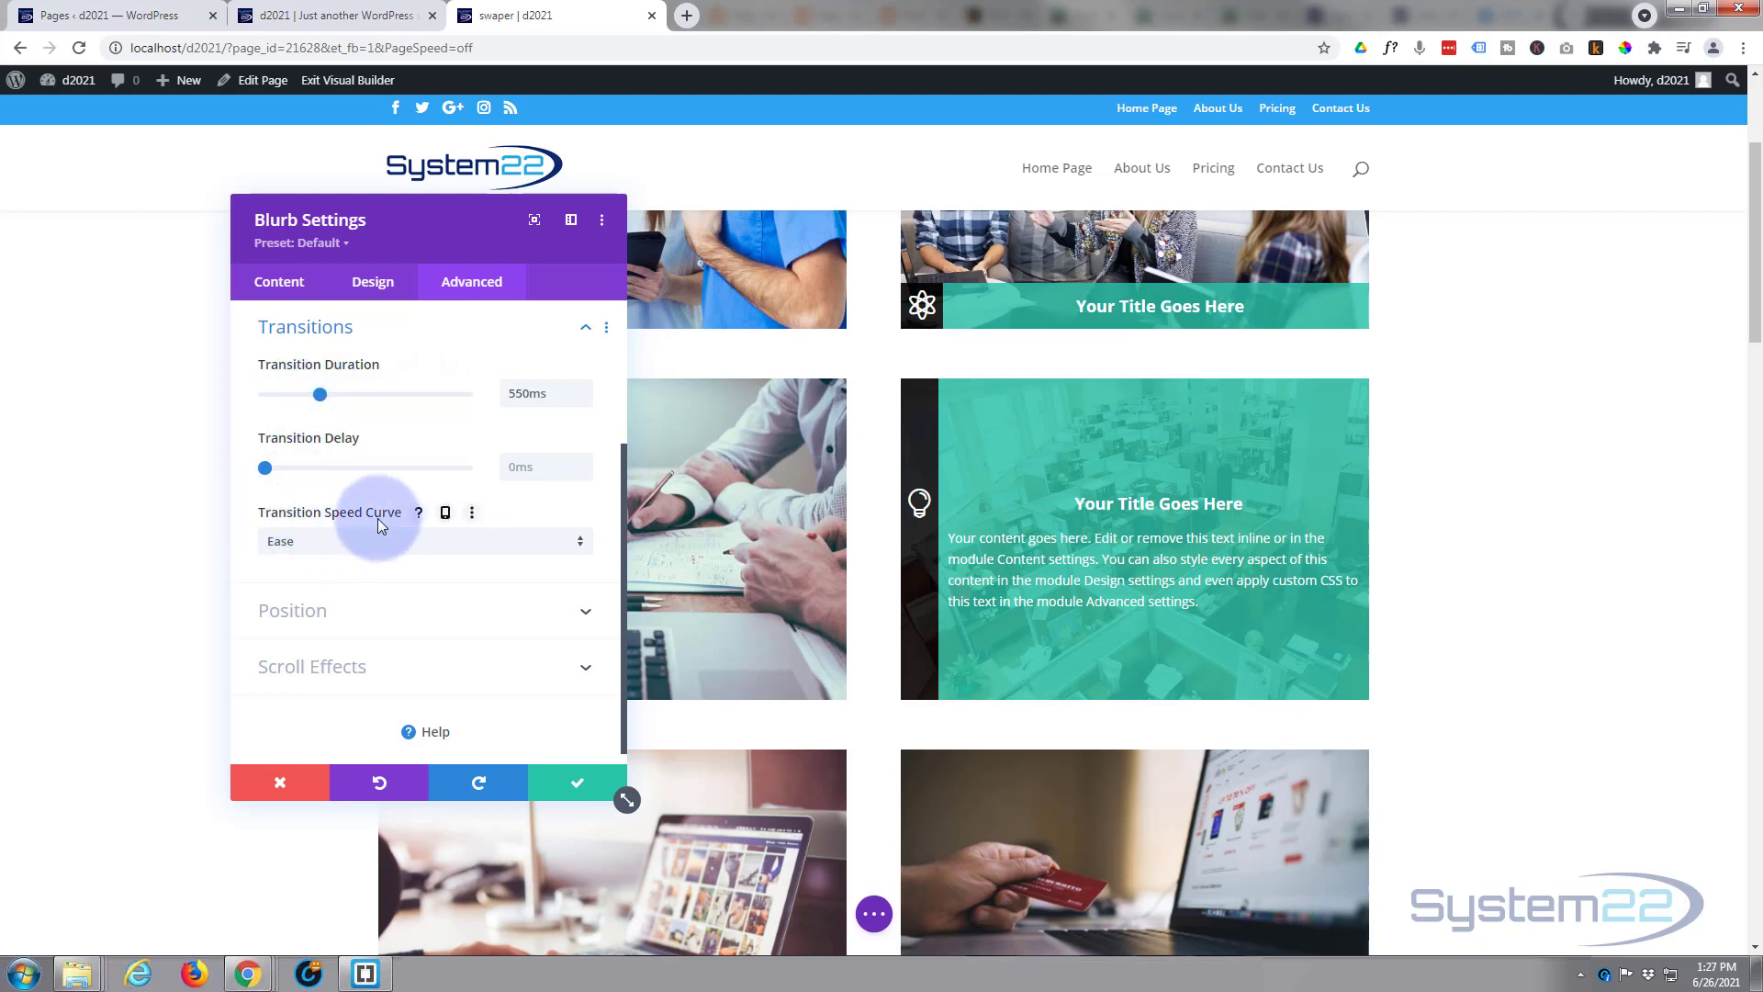
{"action": "left_click", "coordinate": [383, 541]}
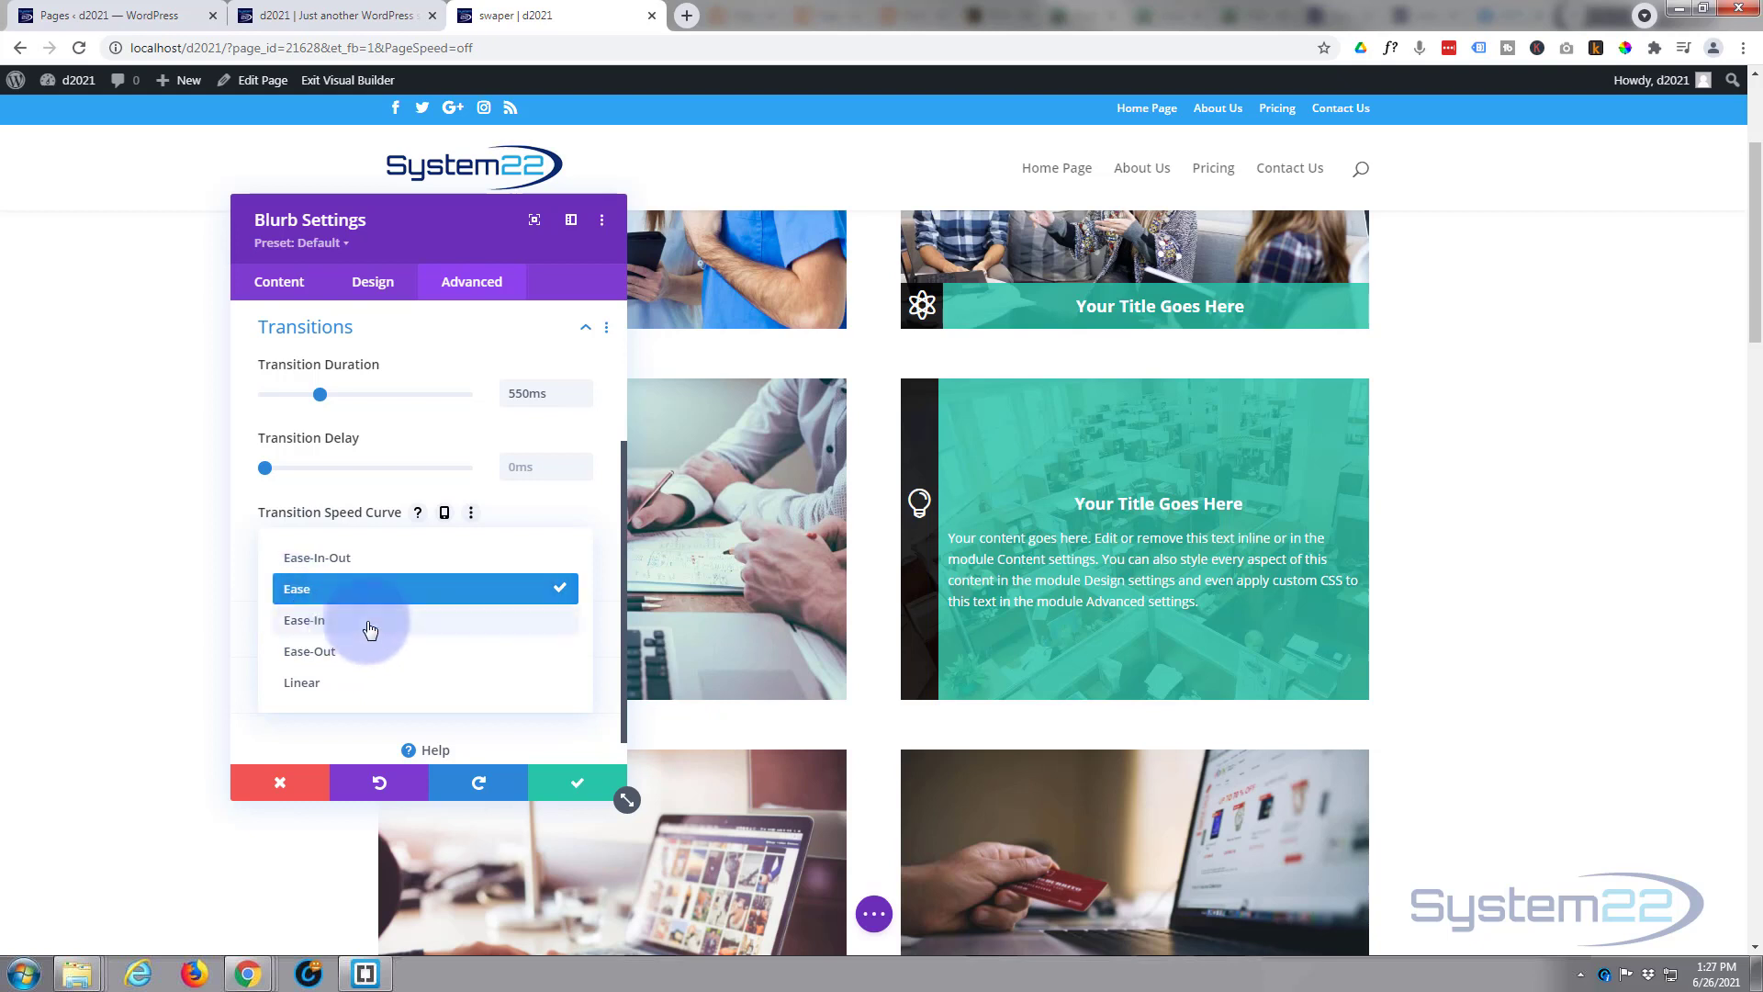
{"action": "left_click", "coordinate": [386, 562]}
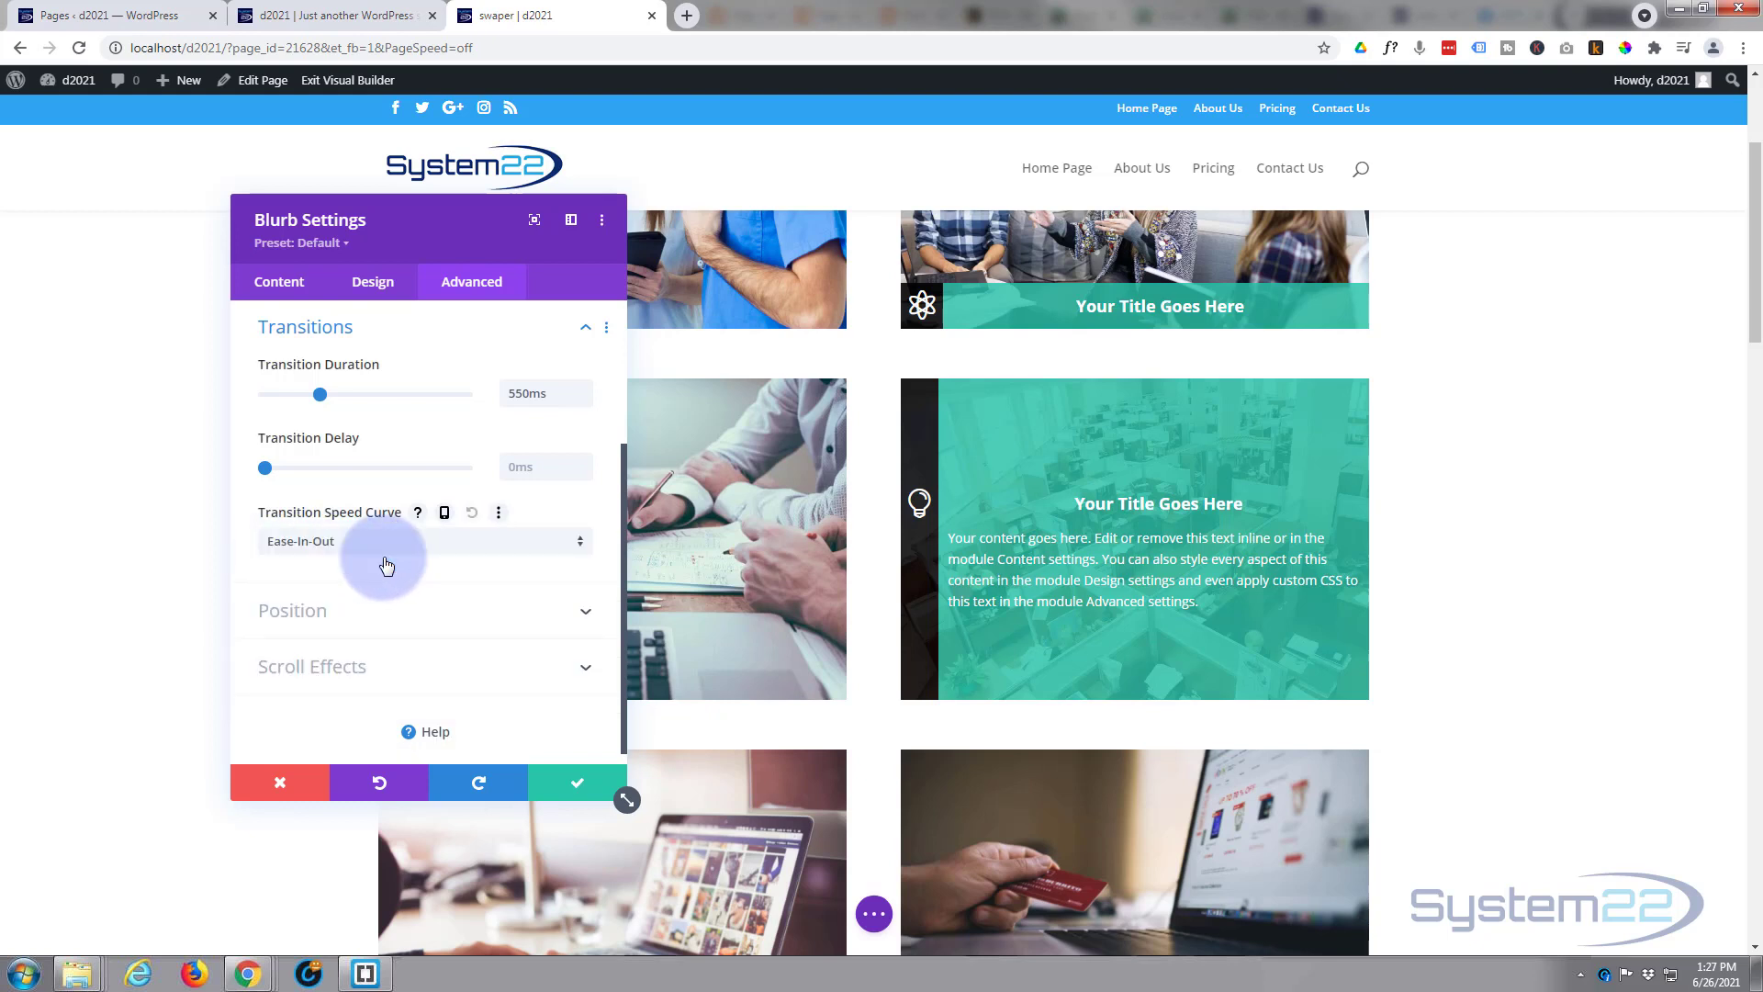
{"action": "left_click", "coordinate": [577, 782]}
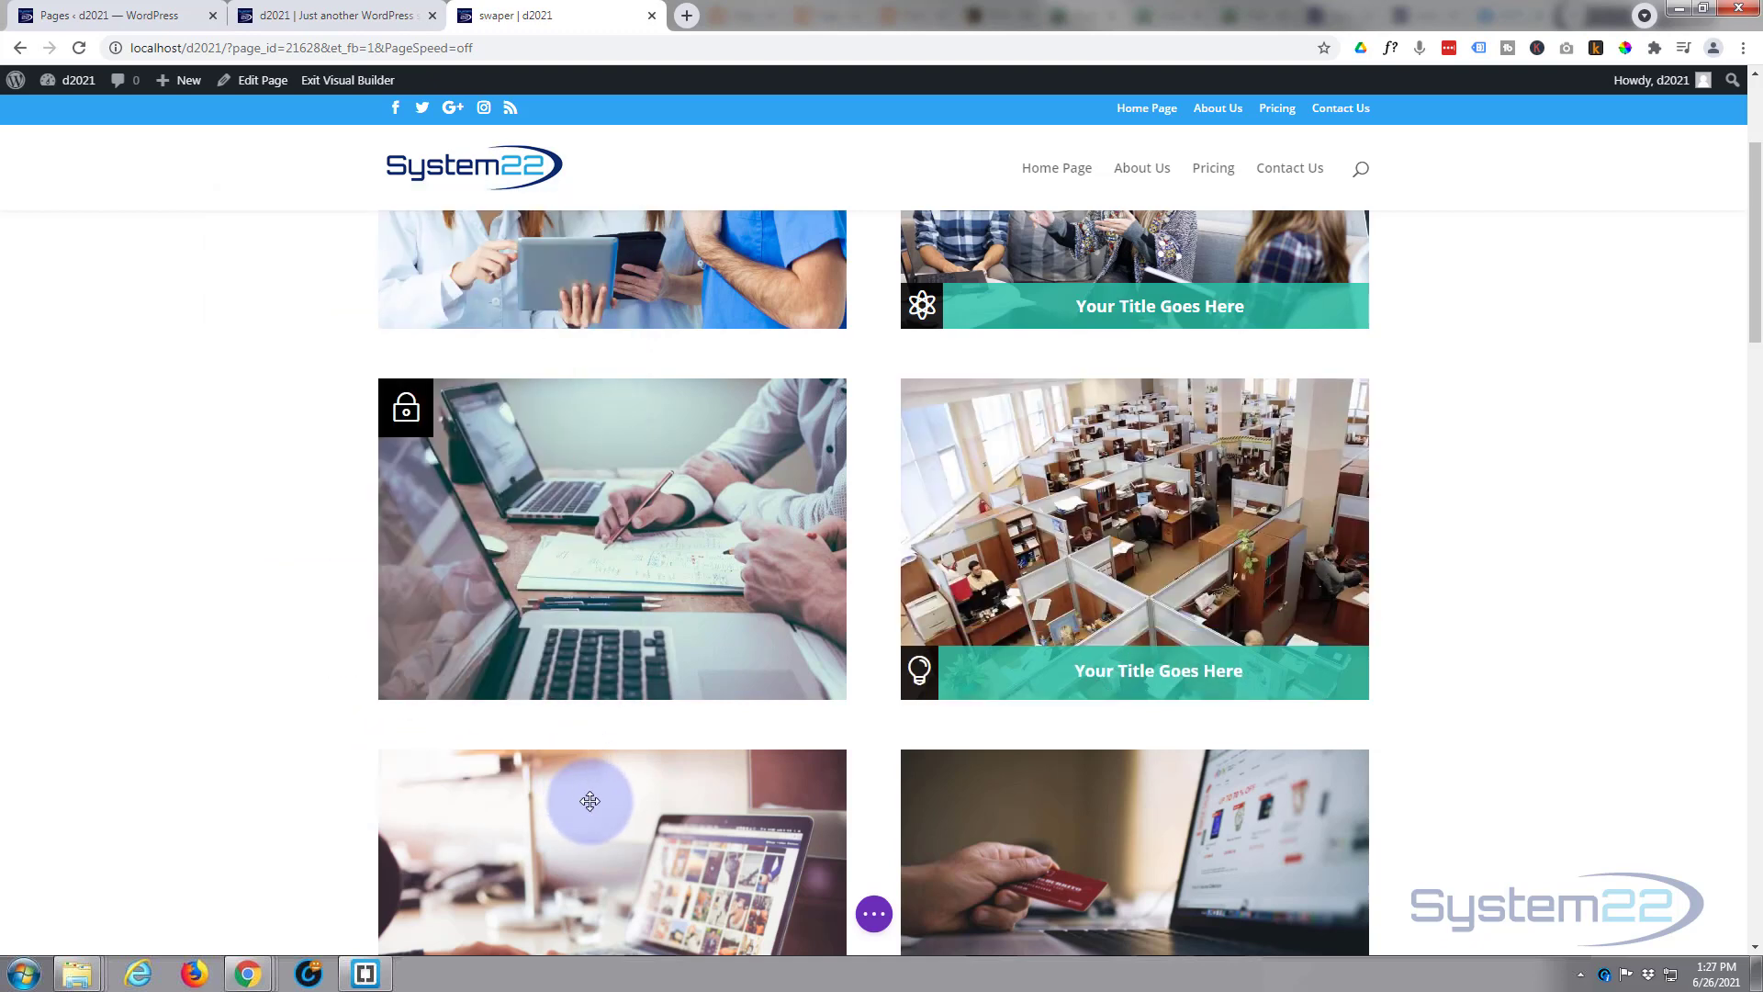
Save the page as a draft and exit the visual builder to preview the office blurb's hover effect.
{"action": "left_click", "coordinate": [873, 913]}
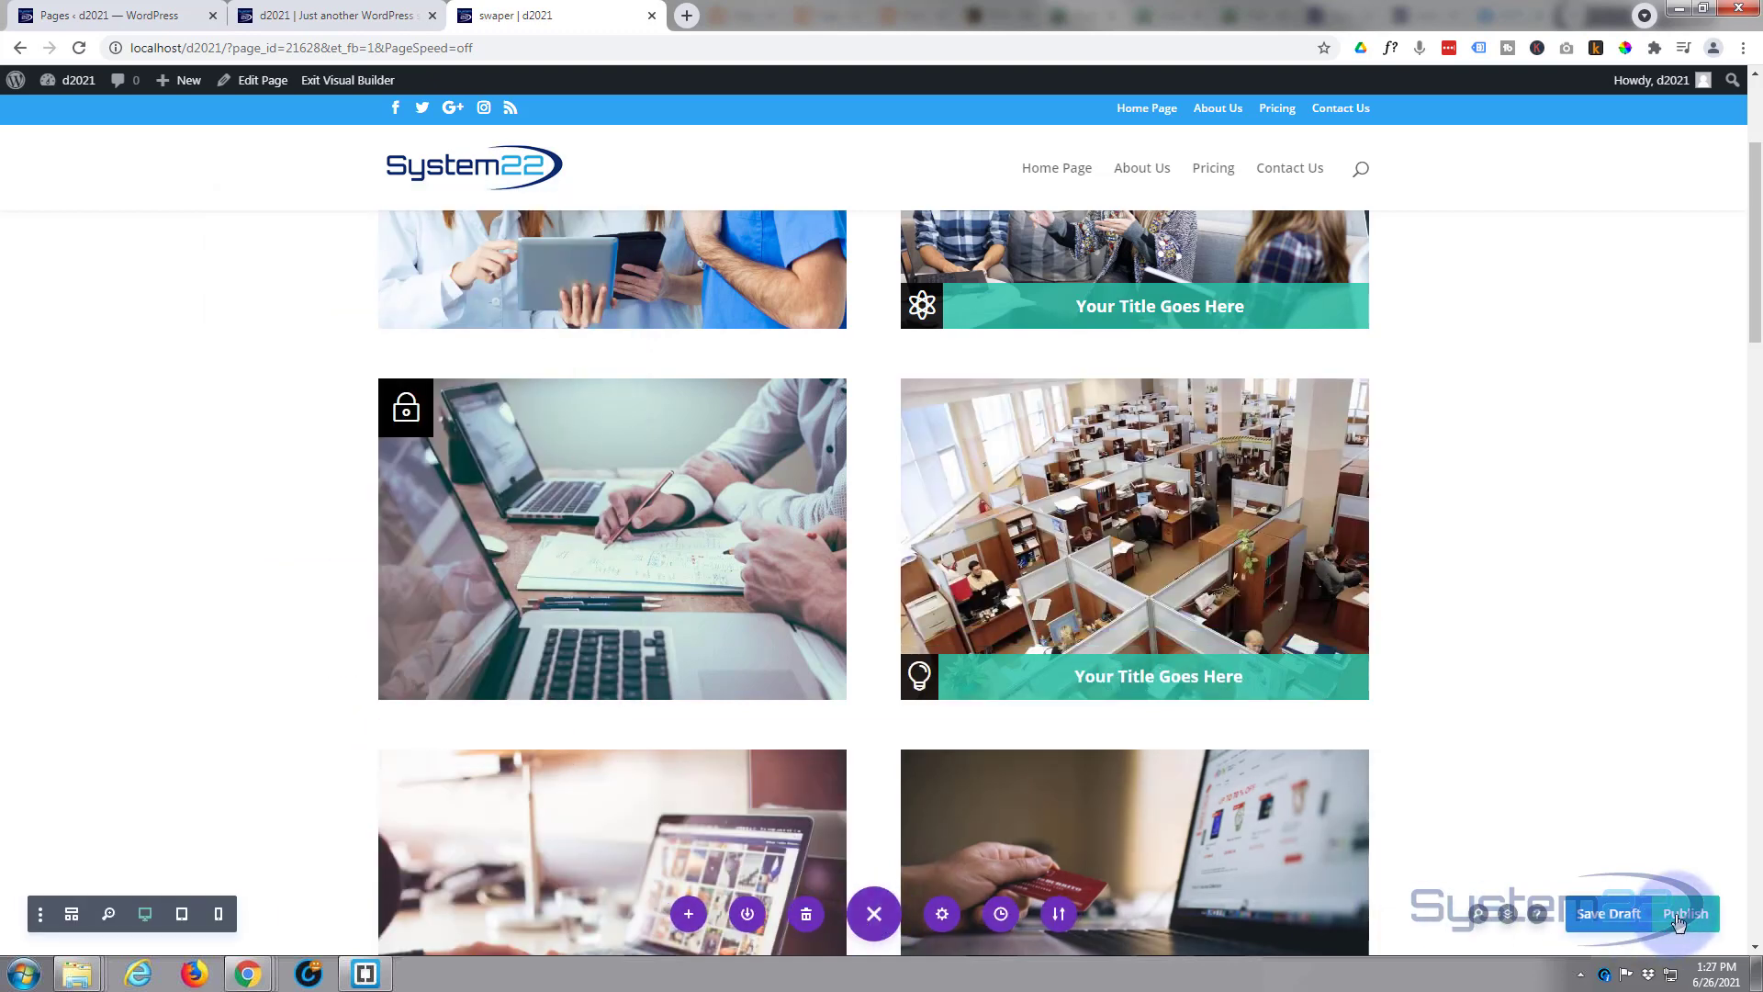
{"action": "left_click", "coordinate": [1614, 918]}
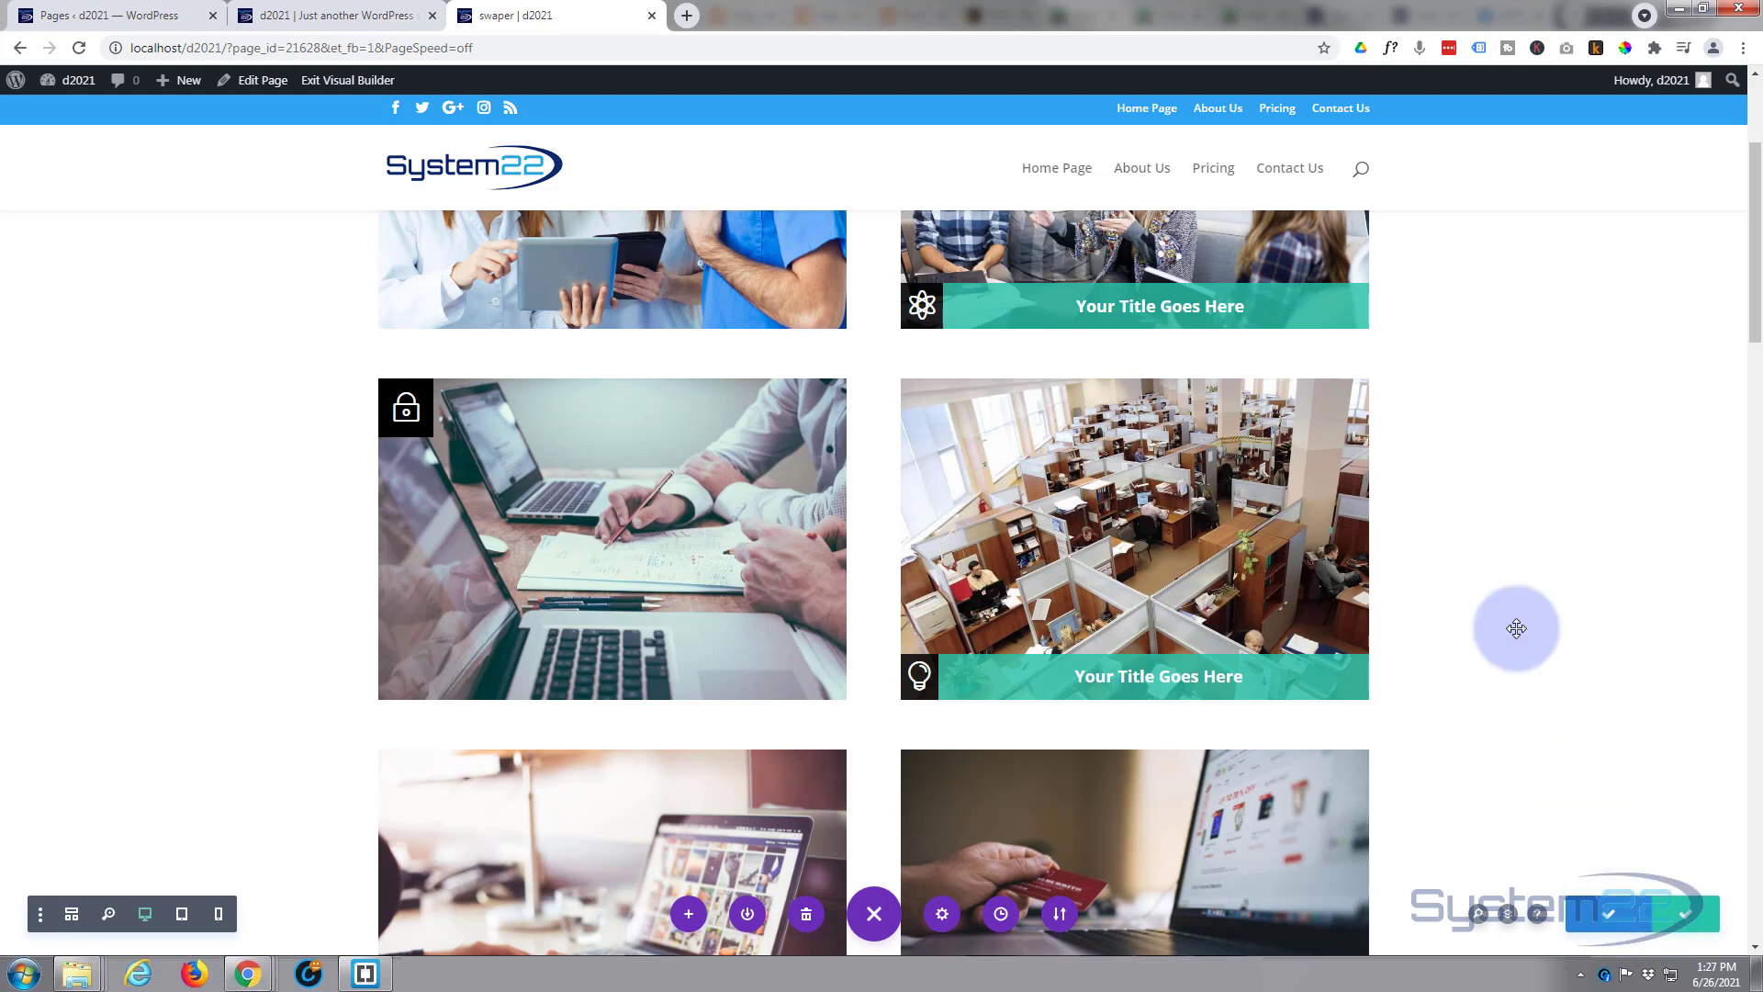
{"action": "left_click", "coordinate": [349, 83]}
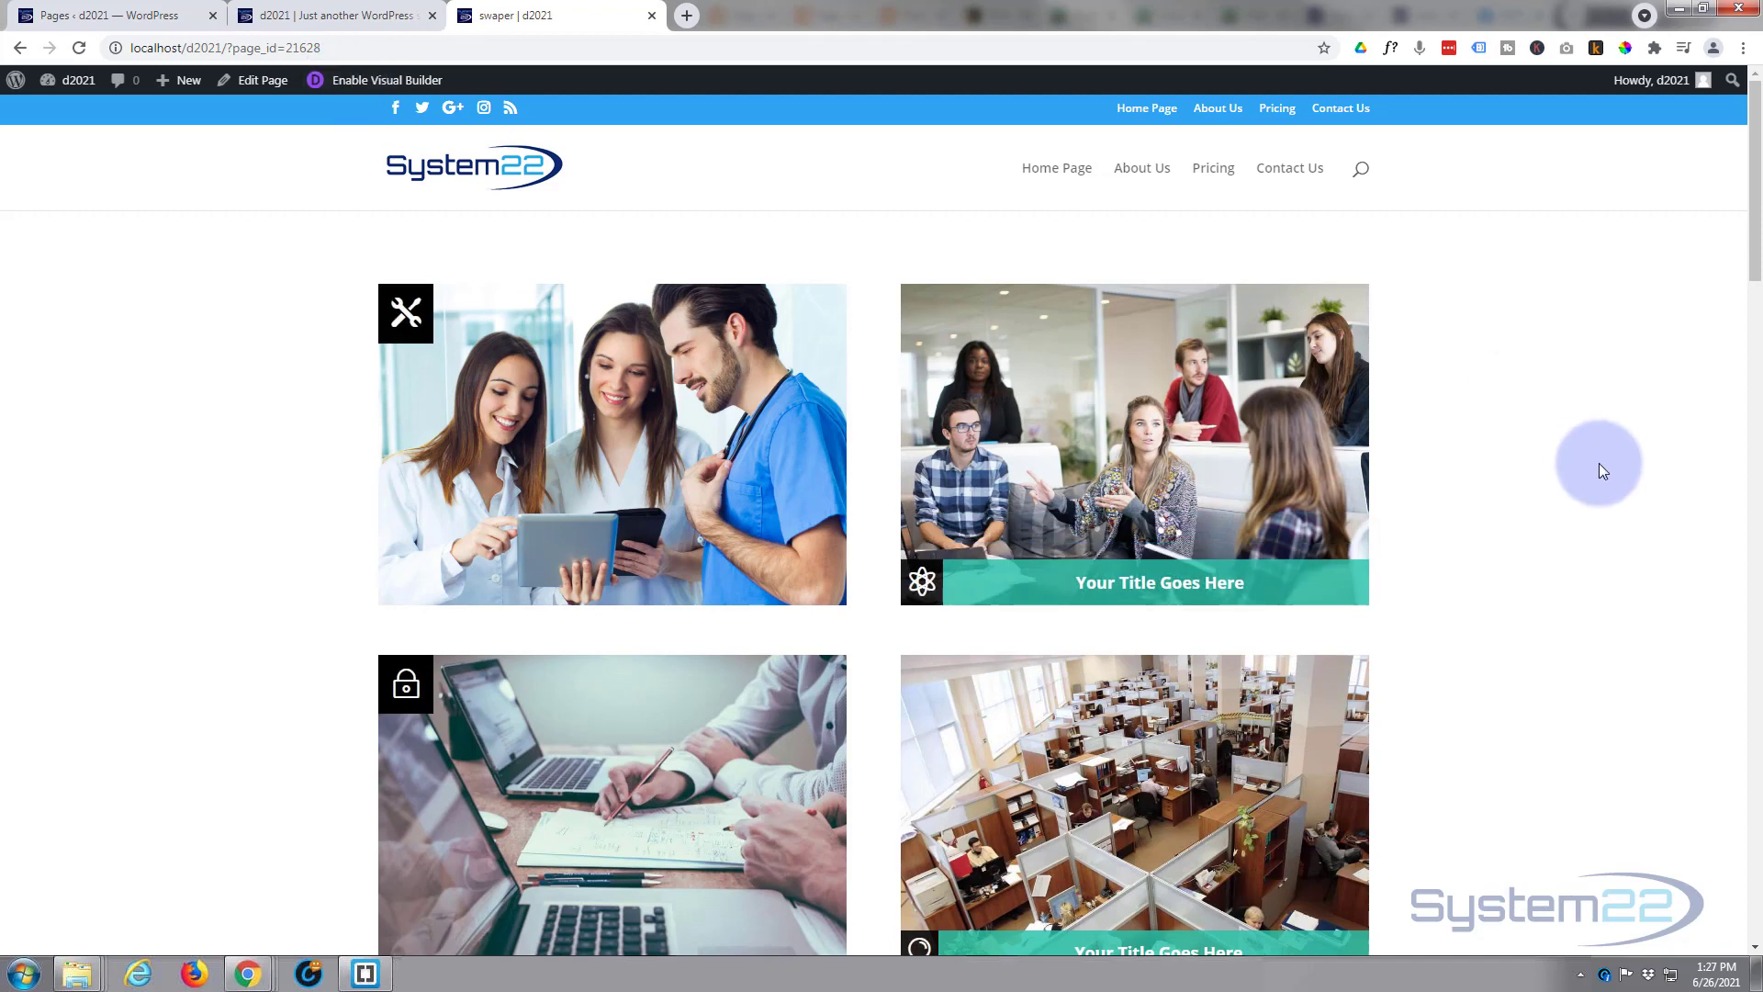
{"action": "scroll", "coordinate": [1598, 462], "scroll_direction": "down", "scroll_amount": 4}
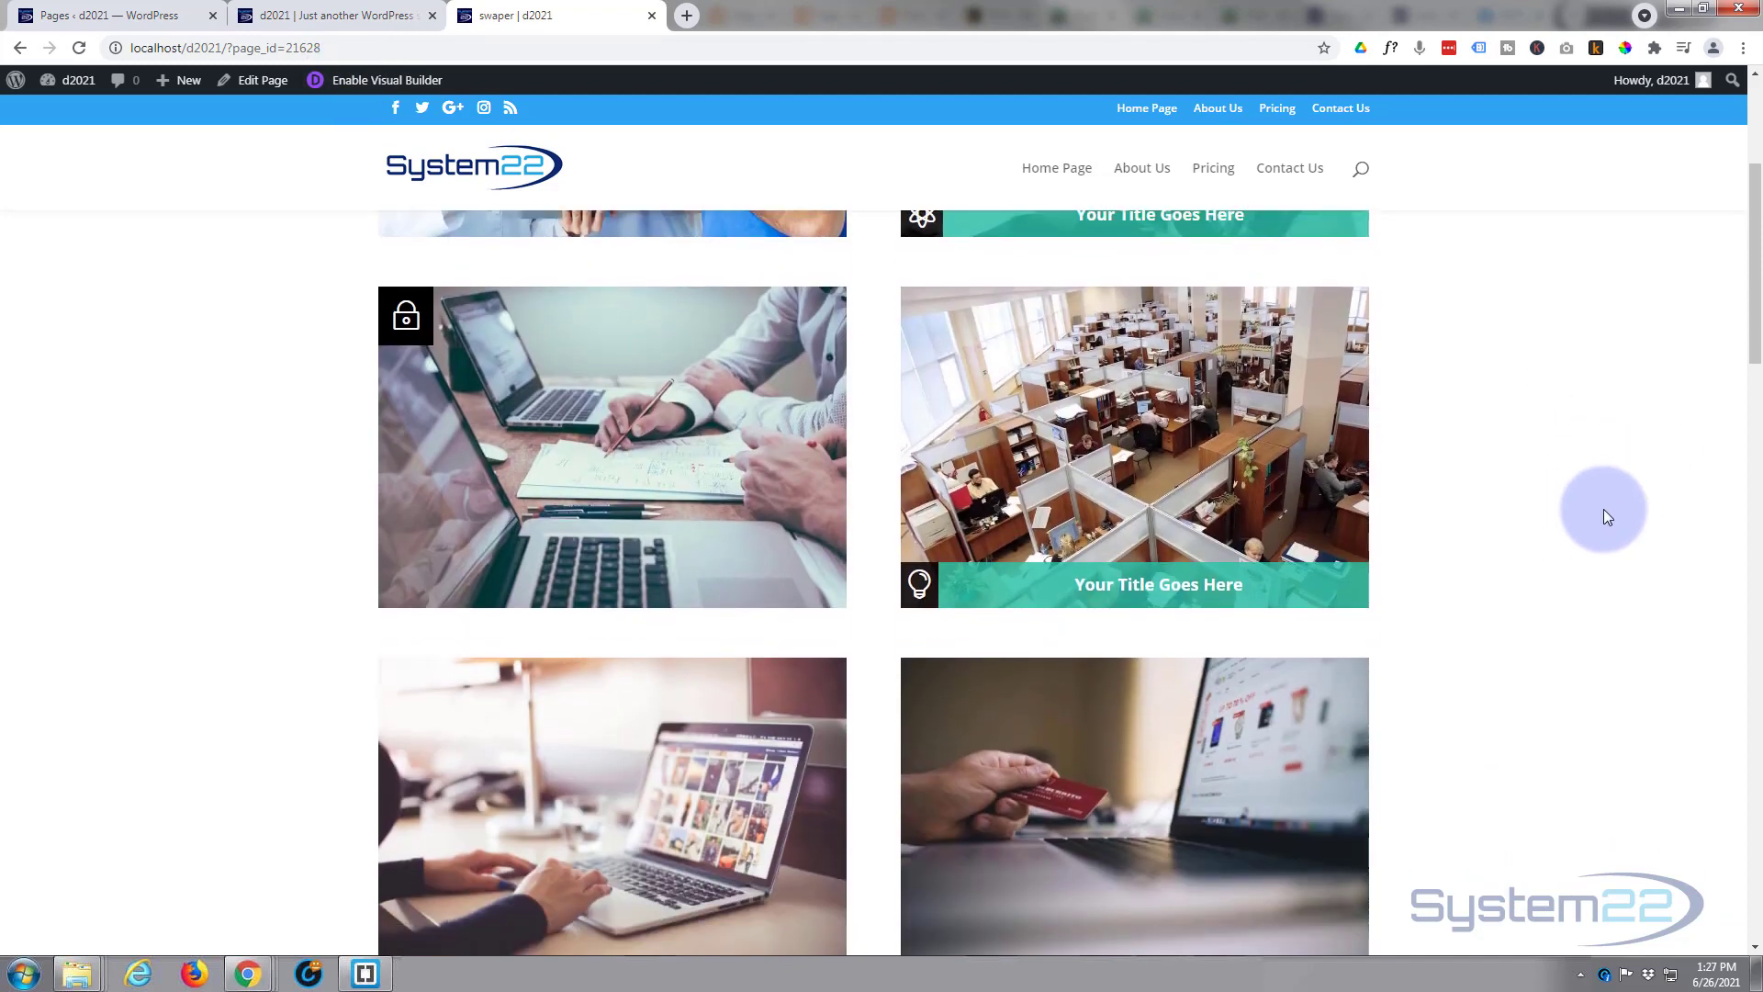
{"action": "mouse_move", "coordinate": [1284, 594]}
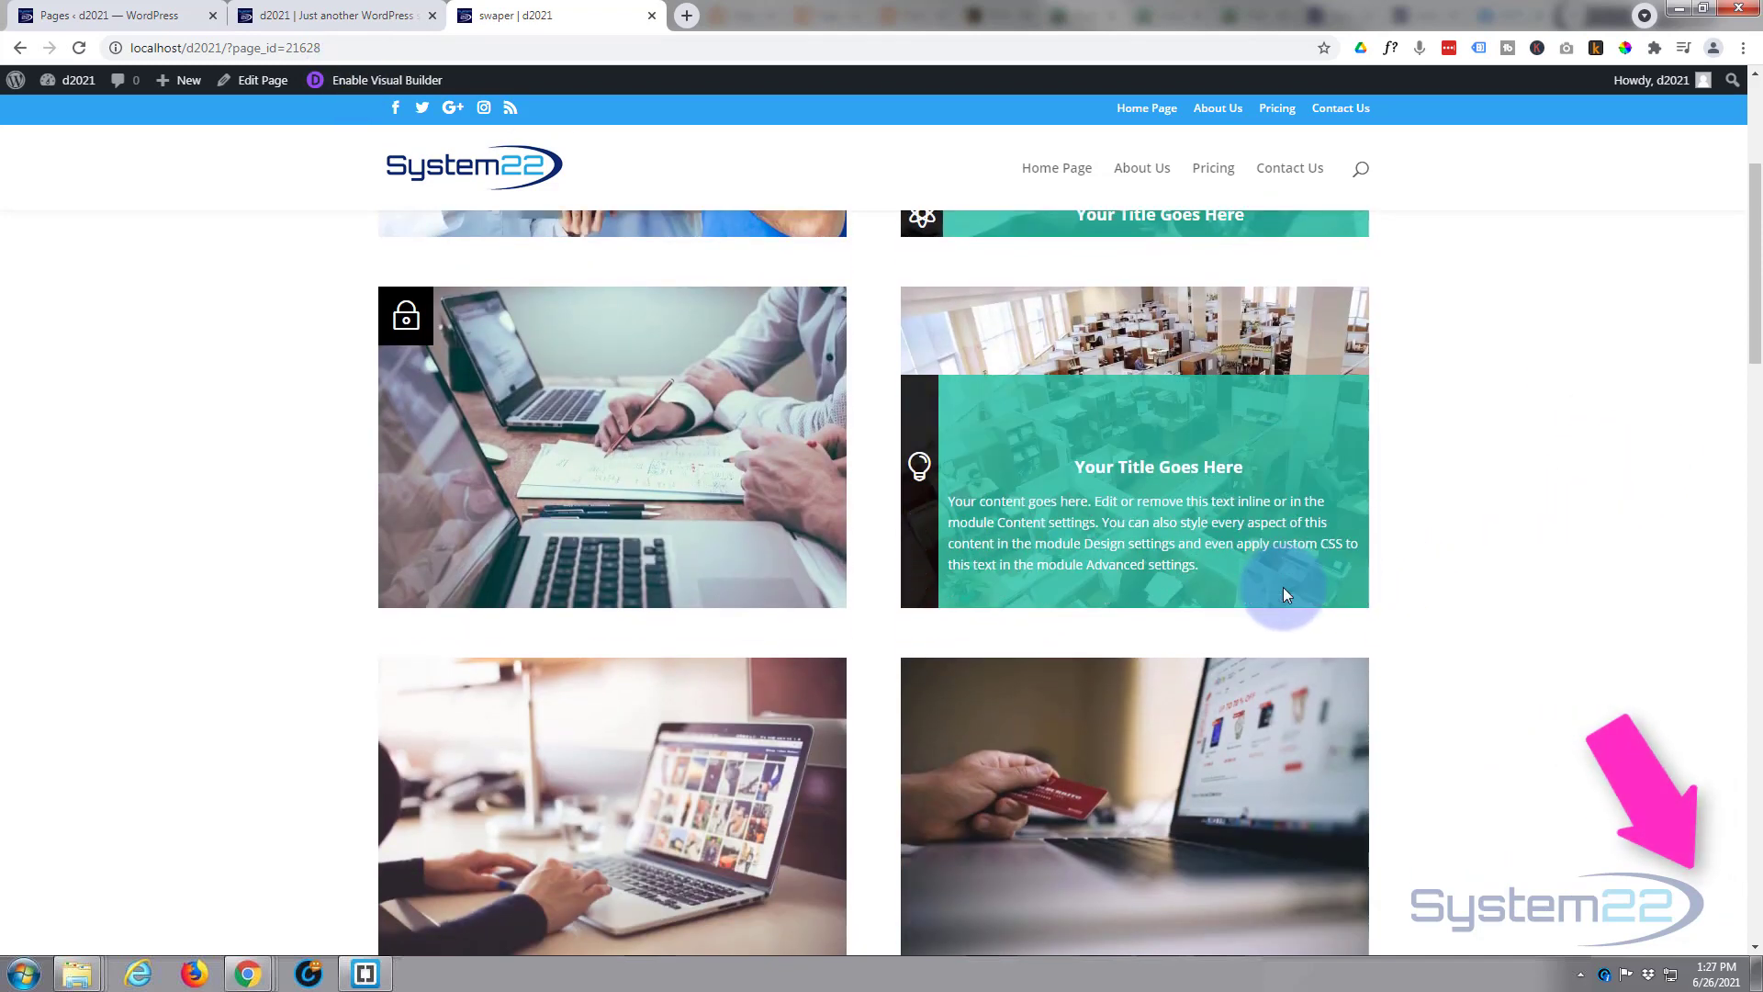